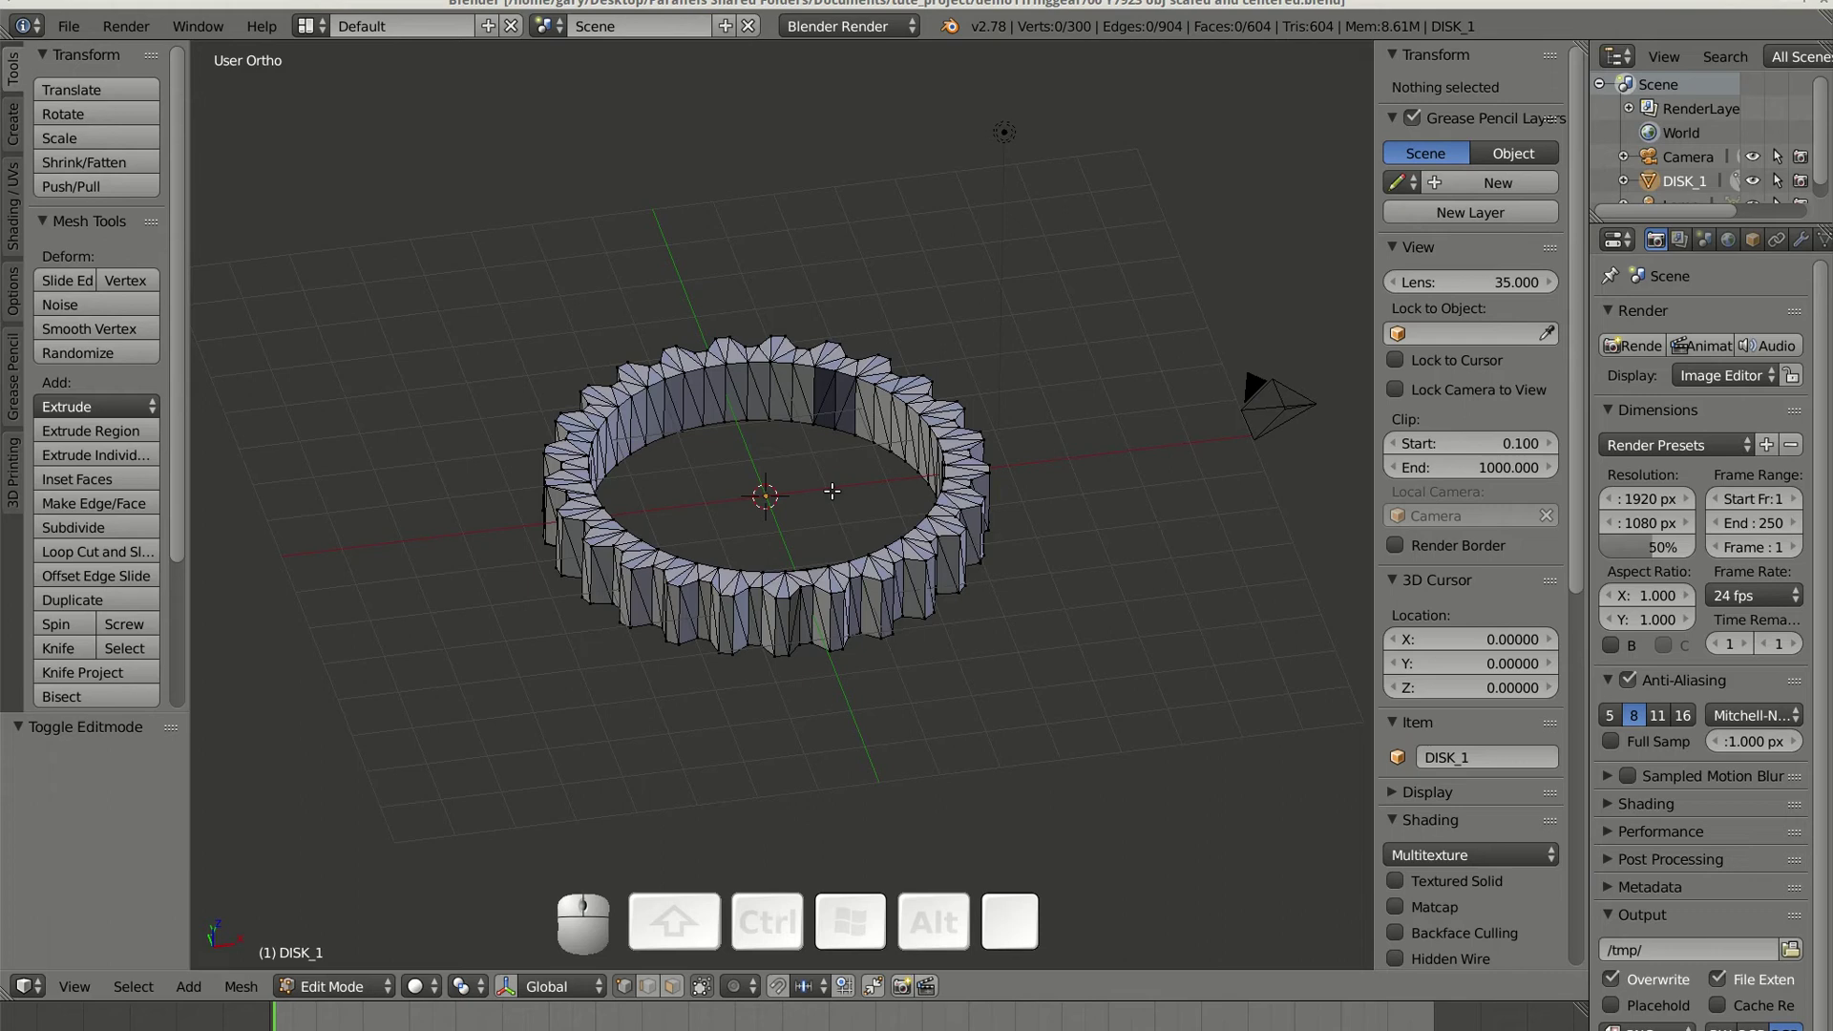
# Step: Switch to the front view of the gear ring and zoom in
pyautogui.press('KP_1')
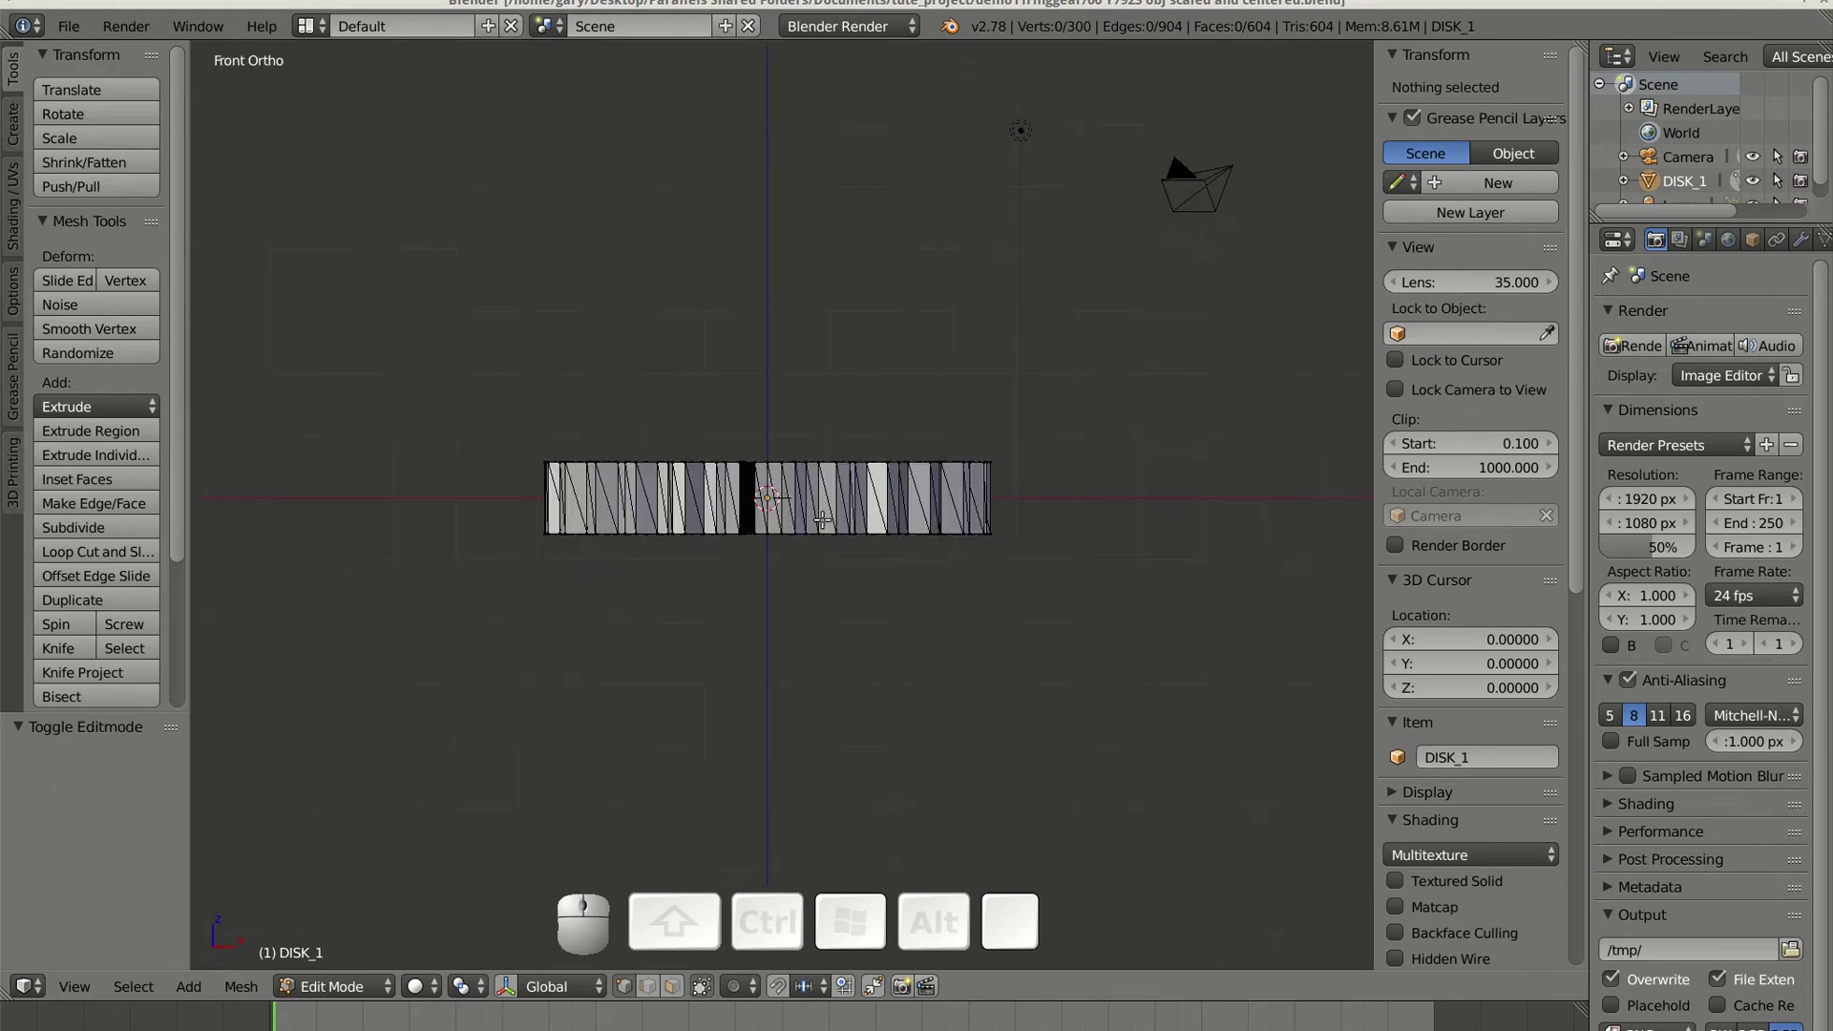
pyautogui.scroll(2, 886, 787)
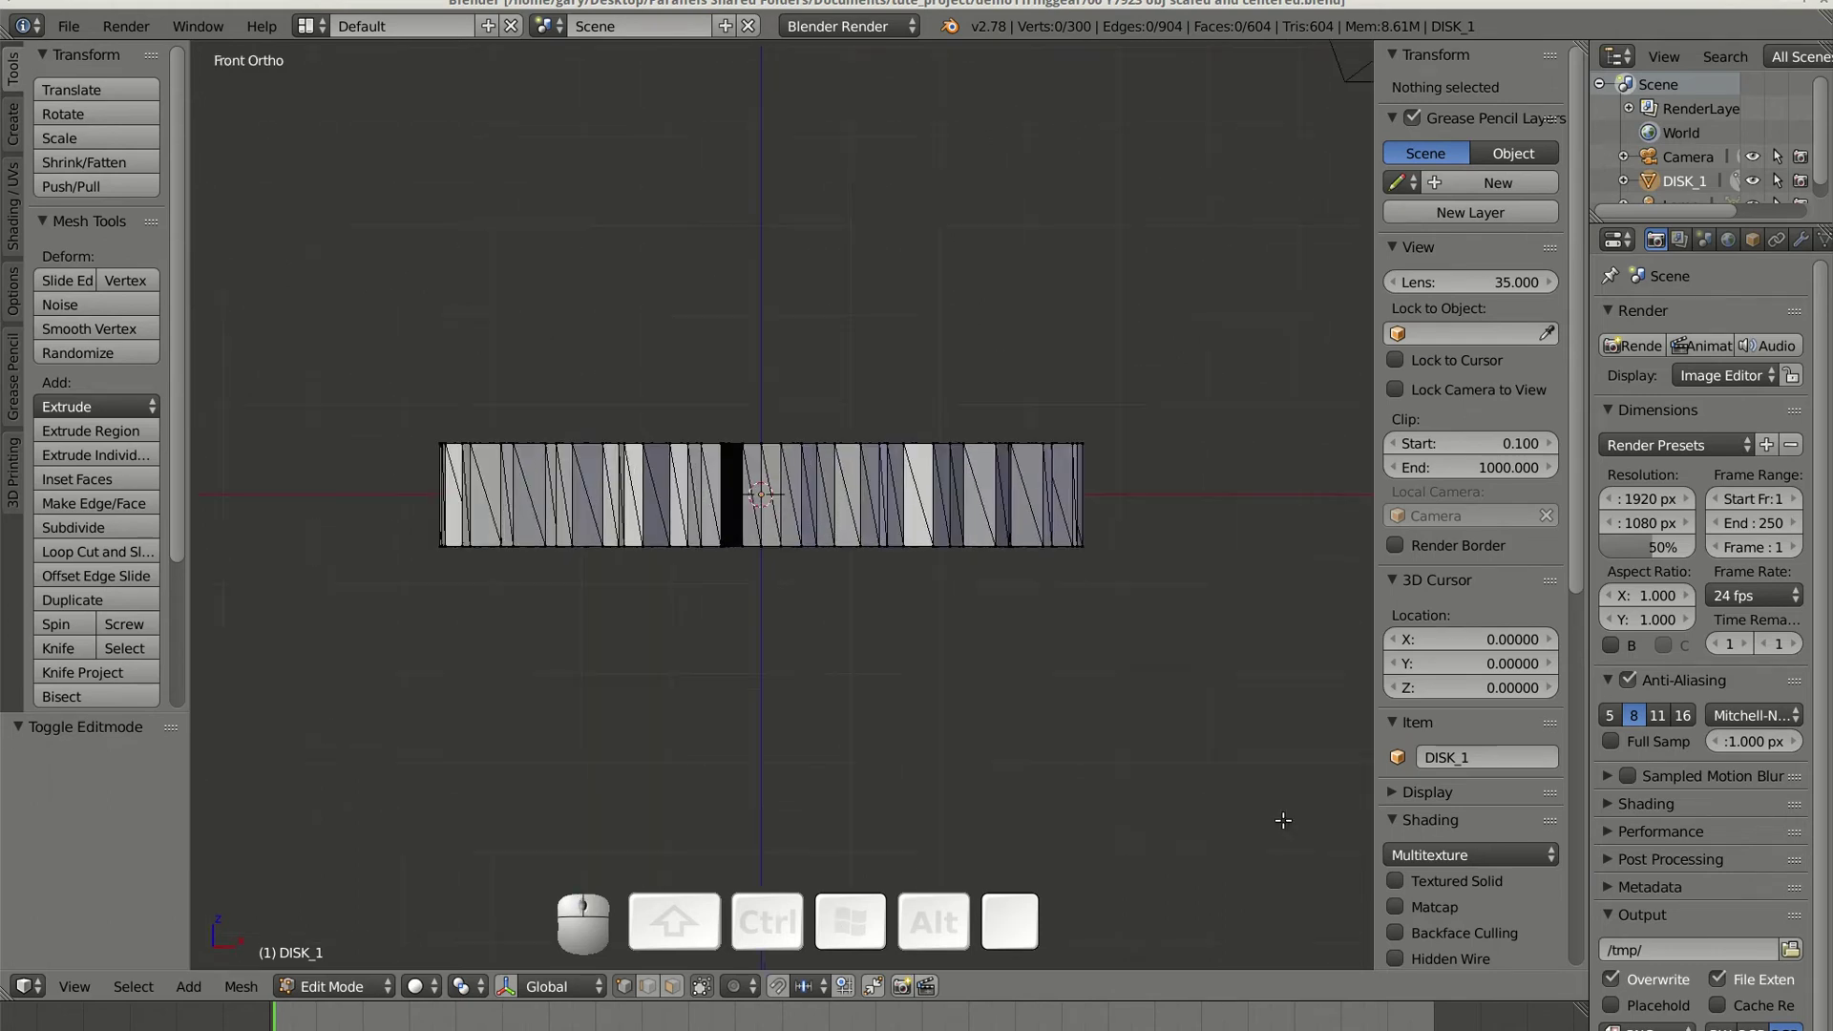
pyautogui.scroll(-10, 1440, 823)
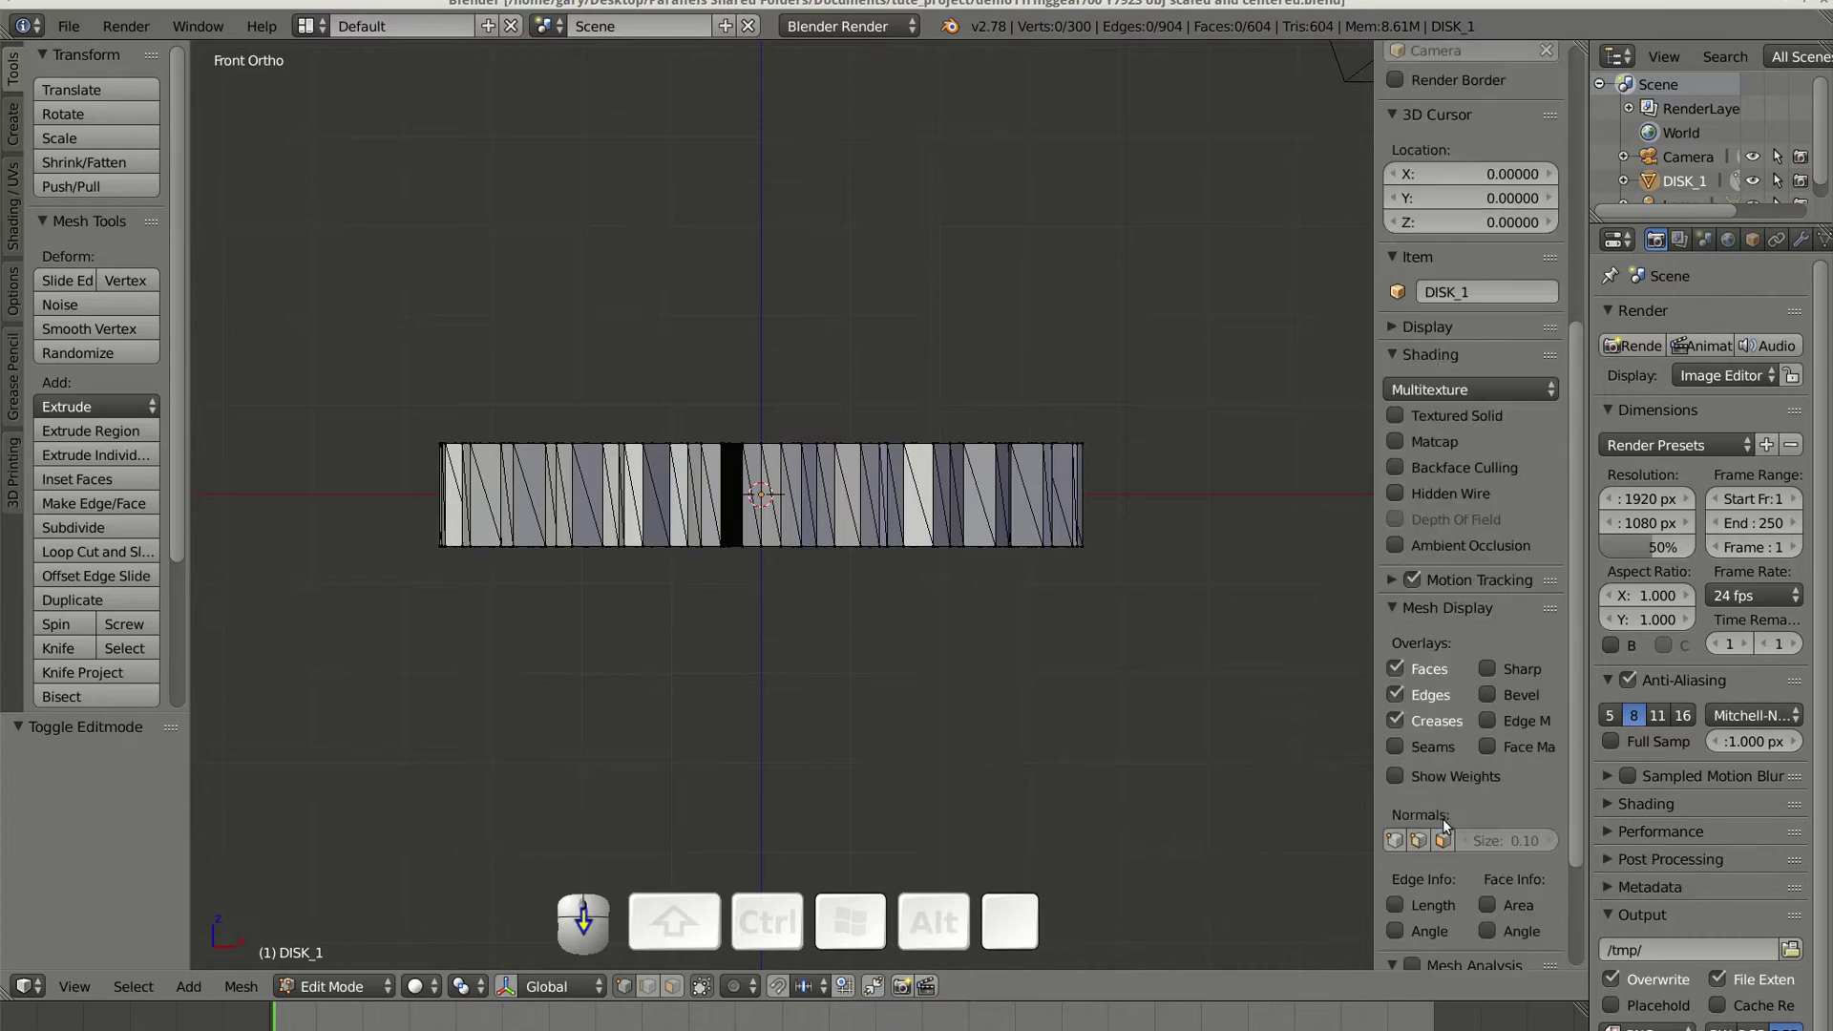
pyautogui.scroll(-2, 1448, 814)
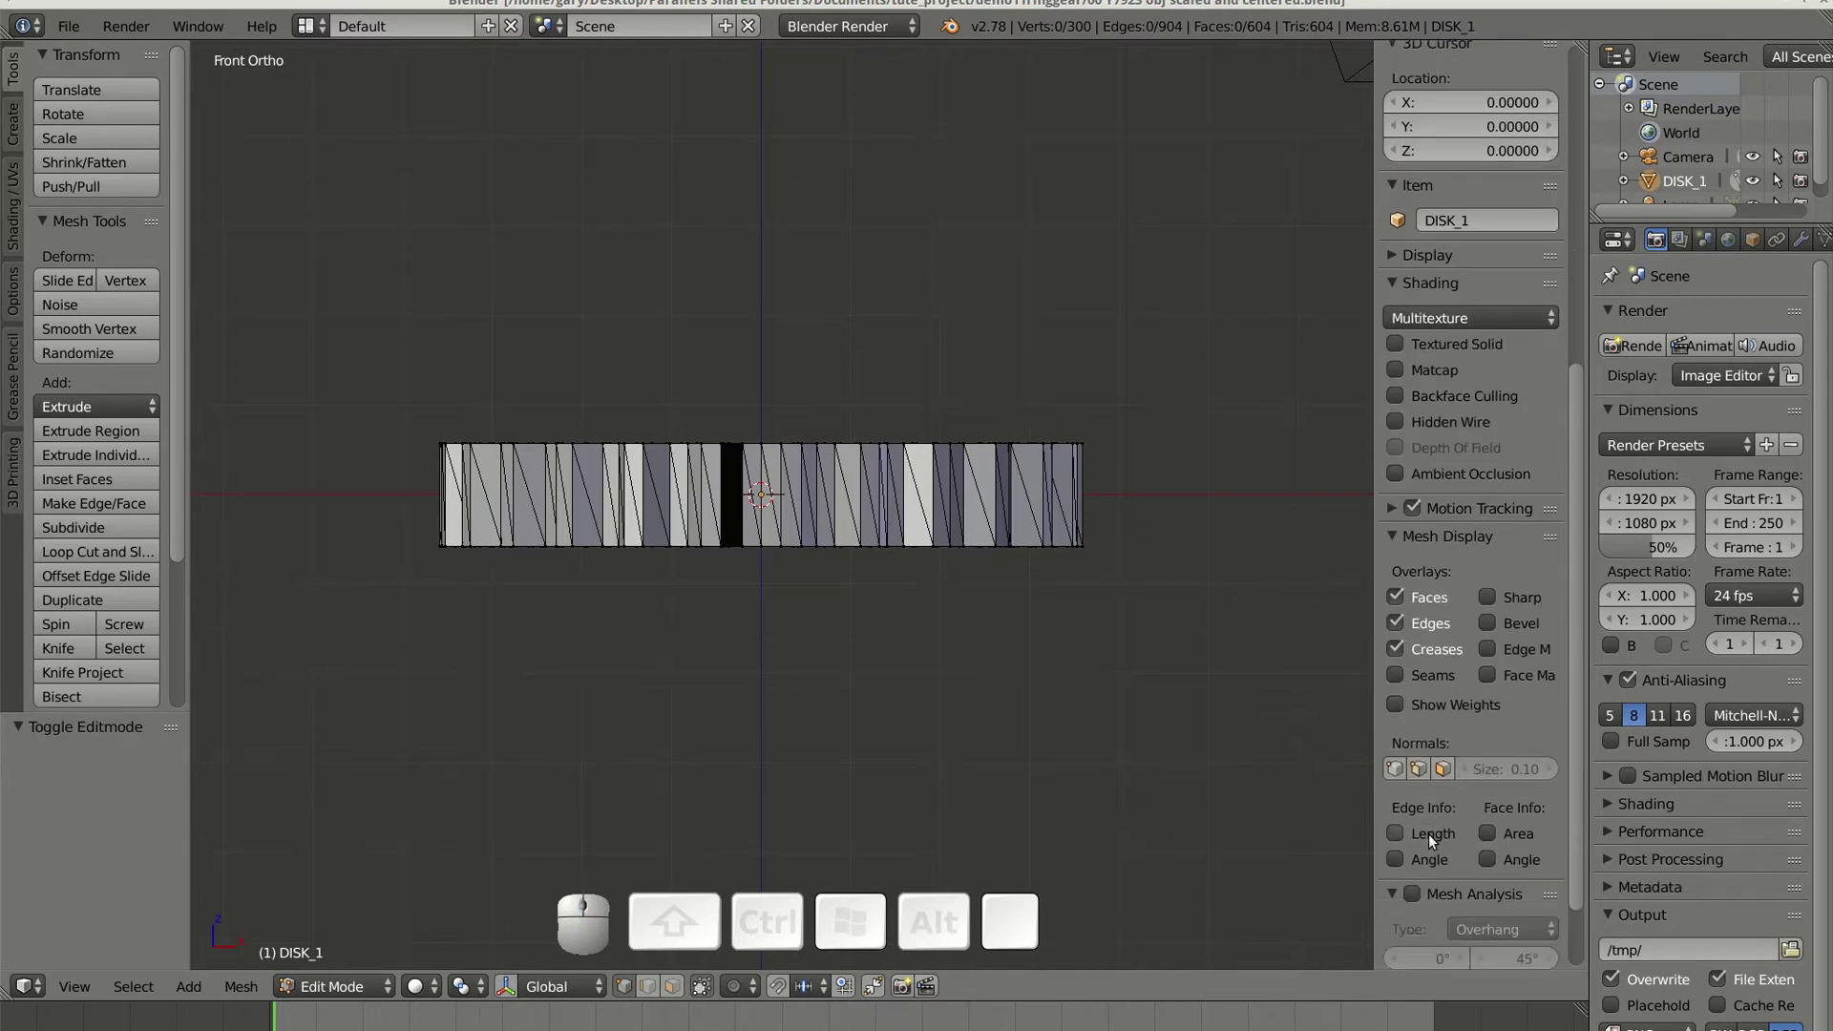
# Step: Show edge lengths, read one vertical edge as 1.148, then hide the length labels
pyautogui.click(1429, 833)
pyautogui.scroll(2, 791, 798)
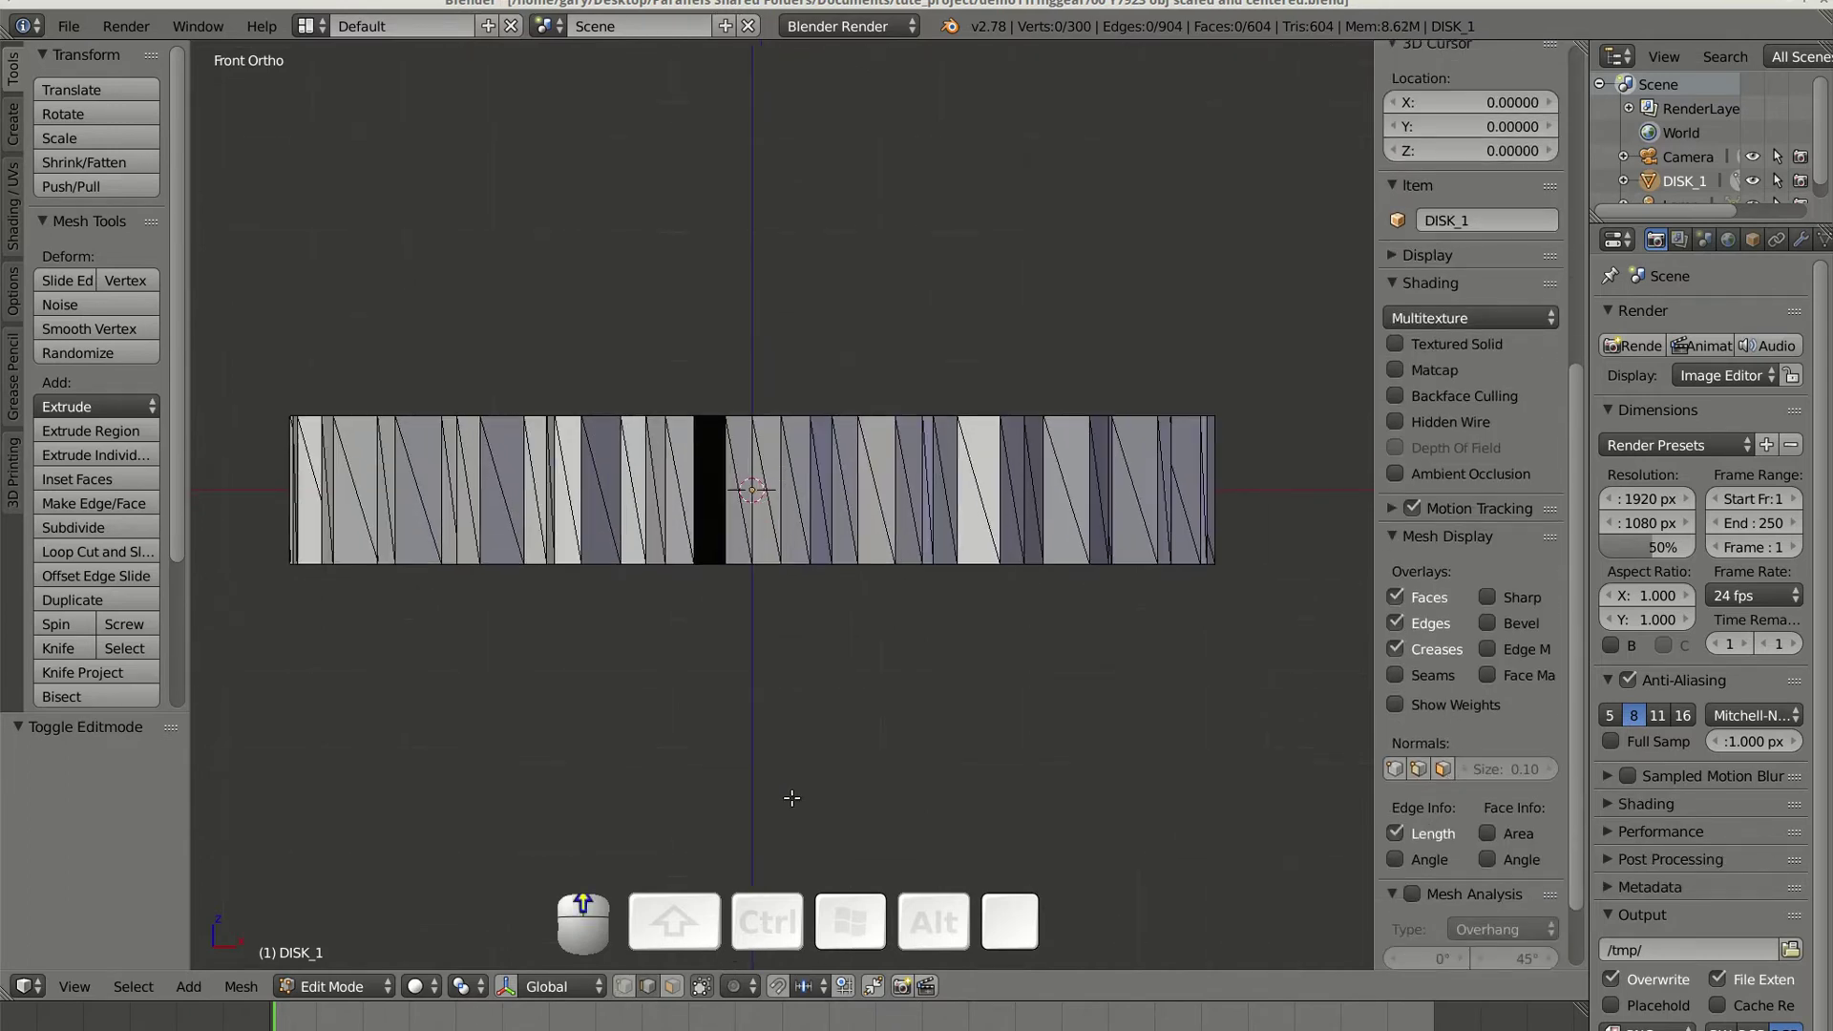
pyautogui.click(957, 502)
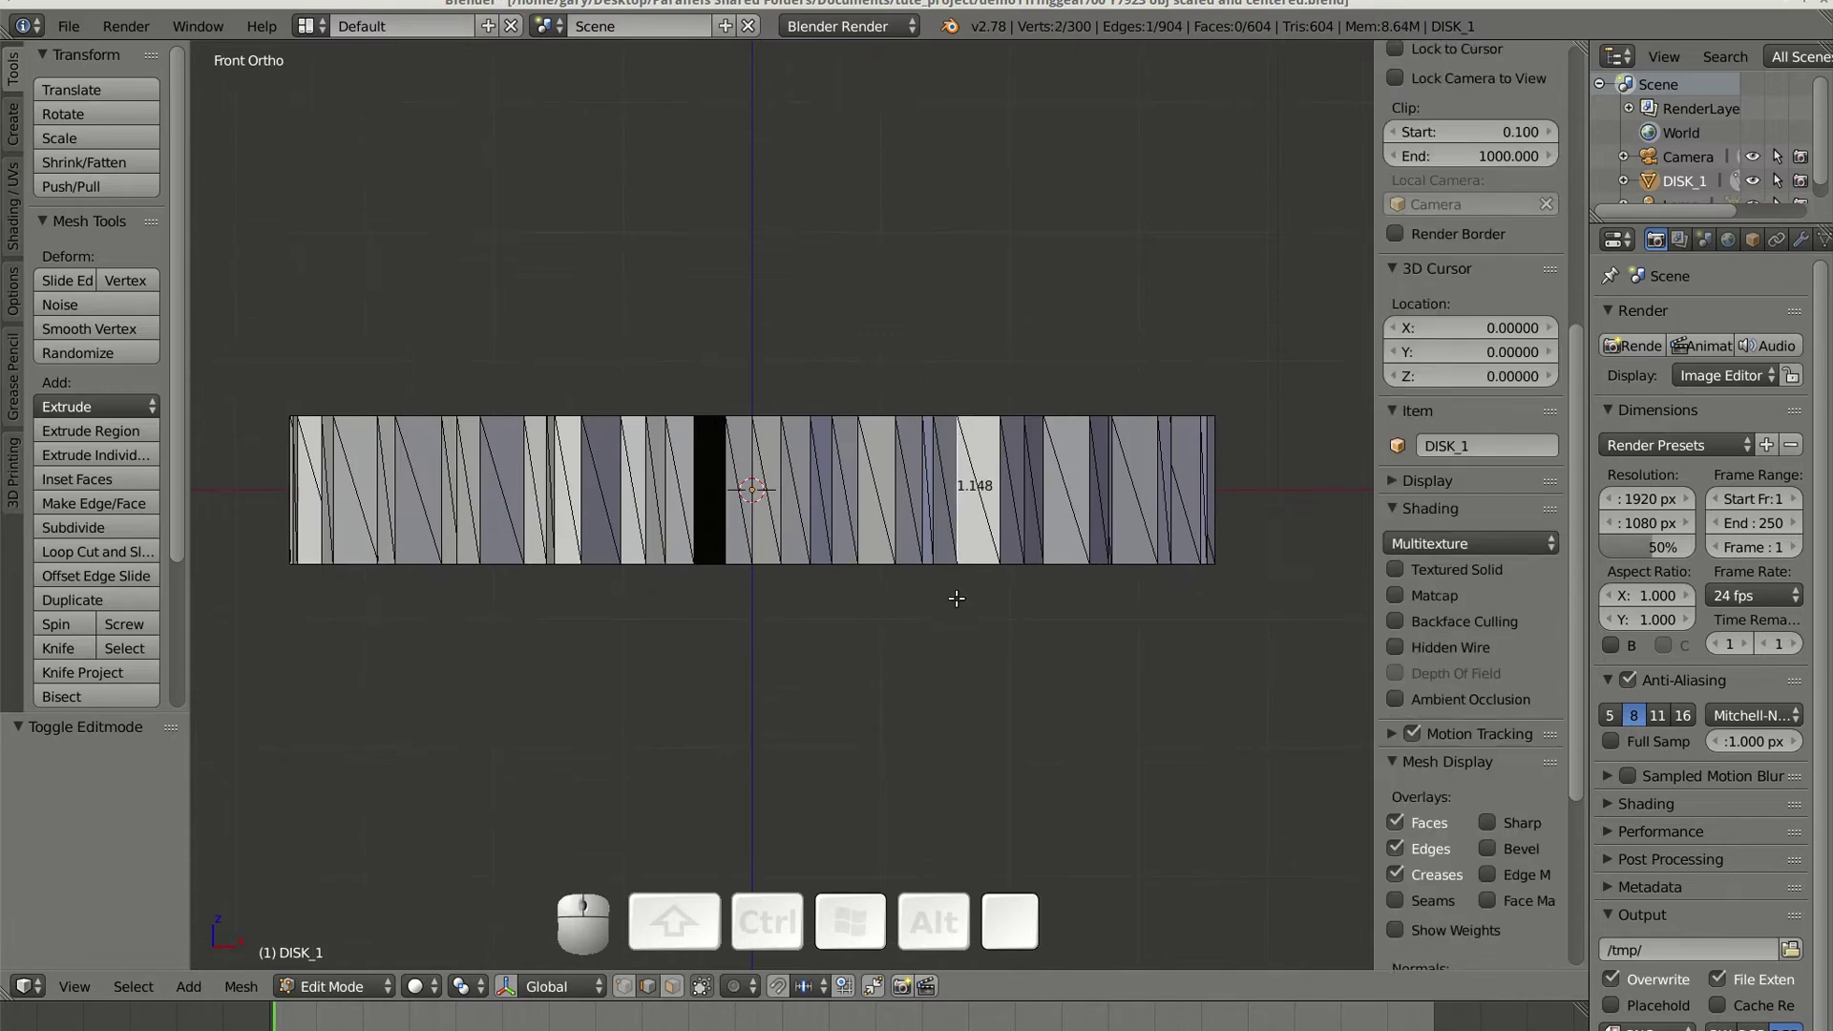
pyautogui.scroll(-5, 1413, 747)
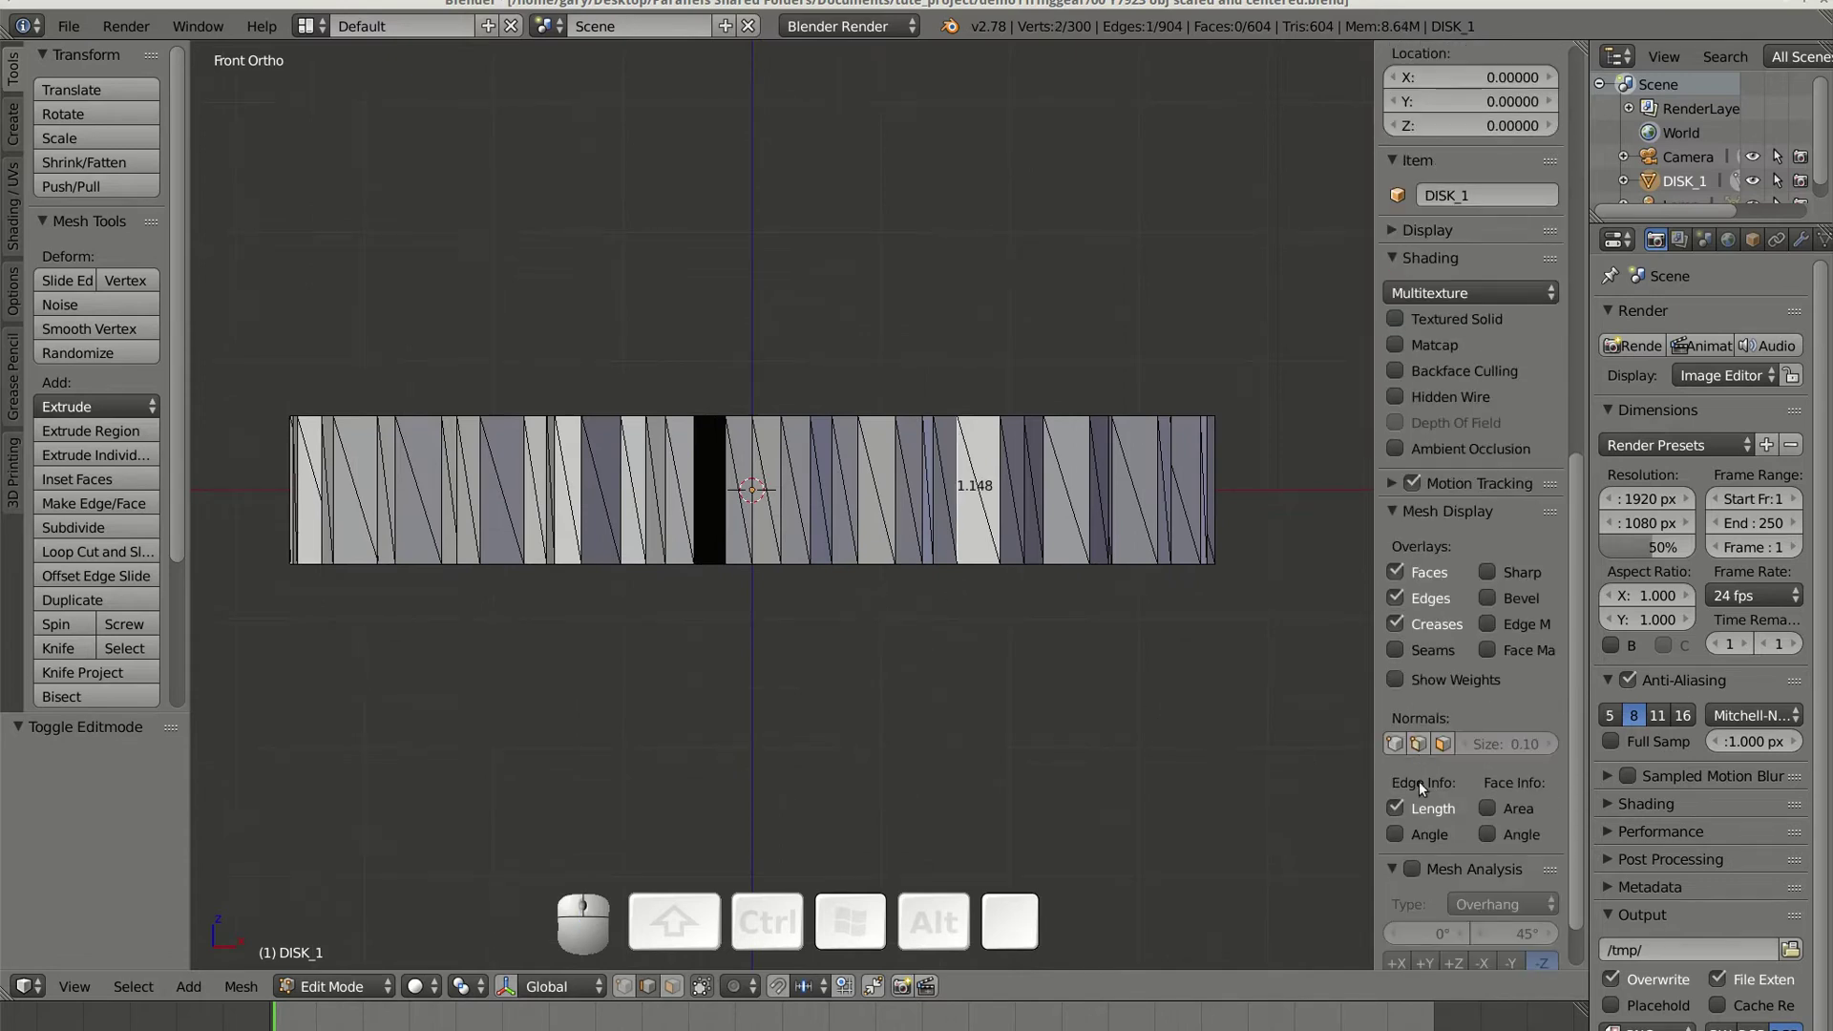
pyautogui.click(1417, 807)
# Step: Box-select the whole gear in wireframe, delete its faces, and view it from the top
pyautogui.press('a')
pyautogui.press('z')
pyautogui.press('b')
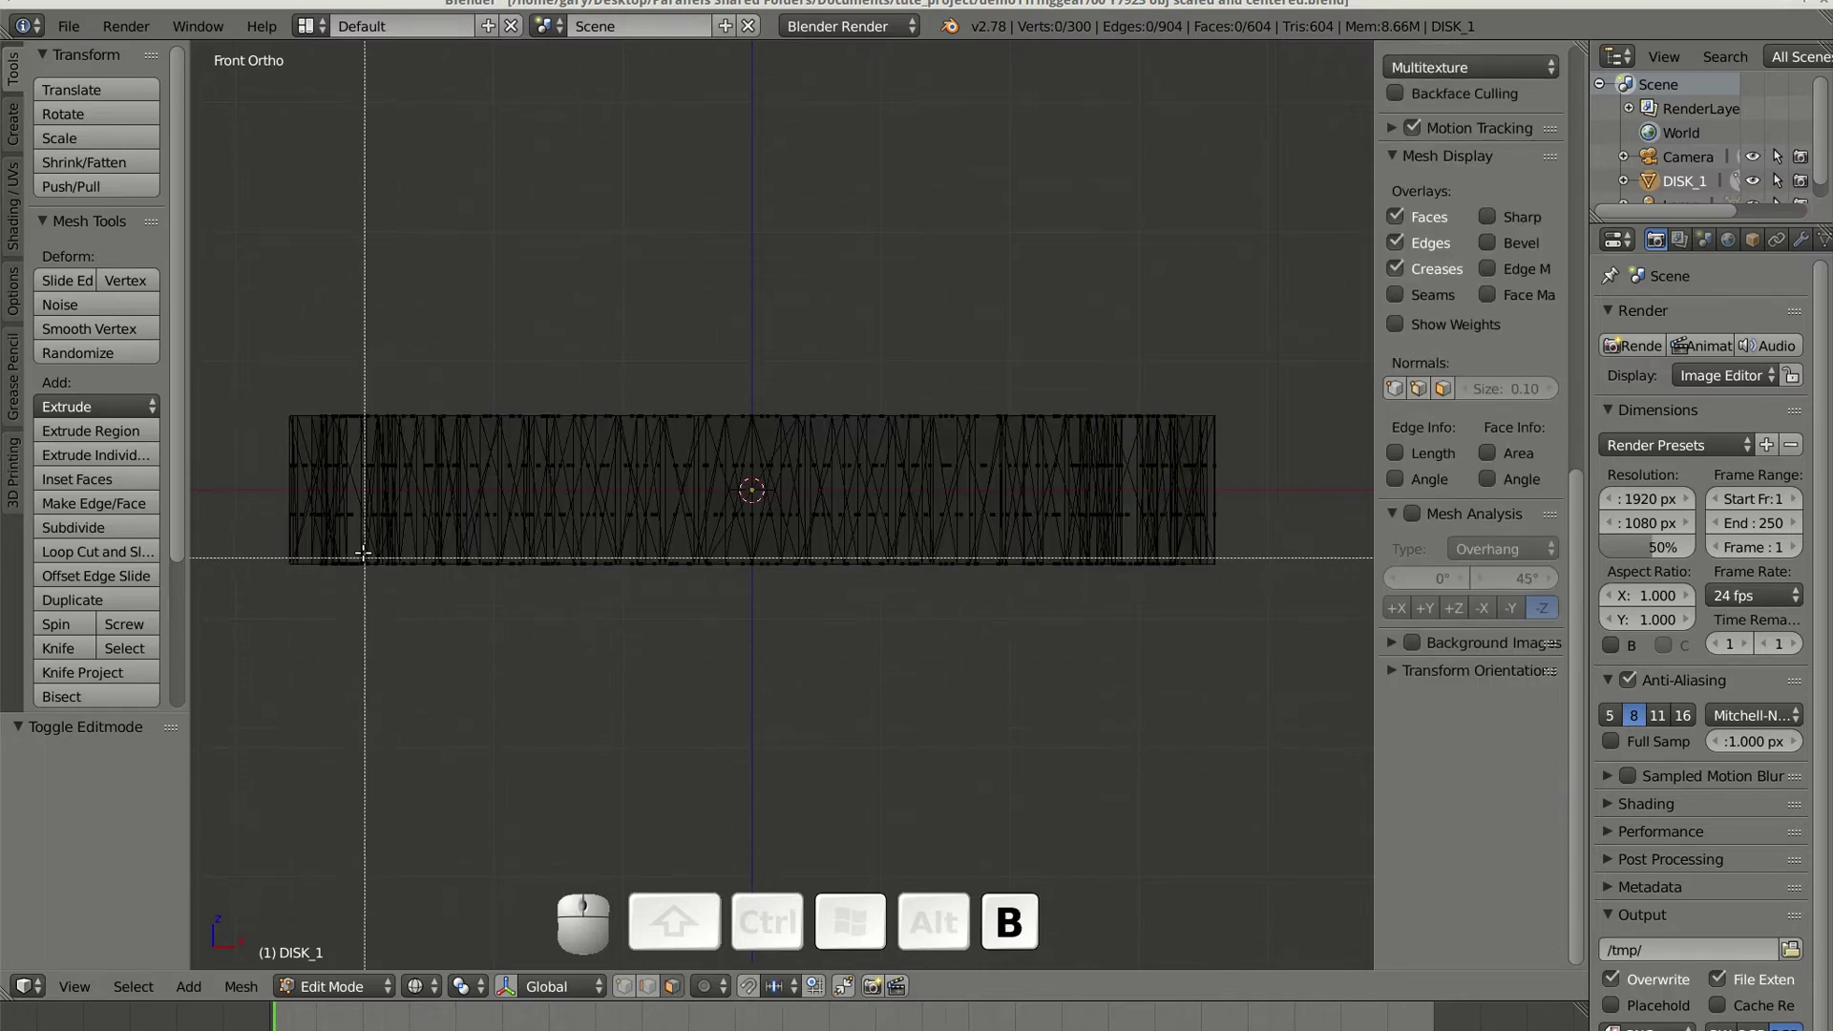
pyautogui.moveTo(238, 432); pyautogui.dragTo(1228, 698)
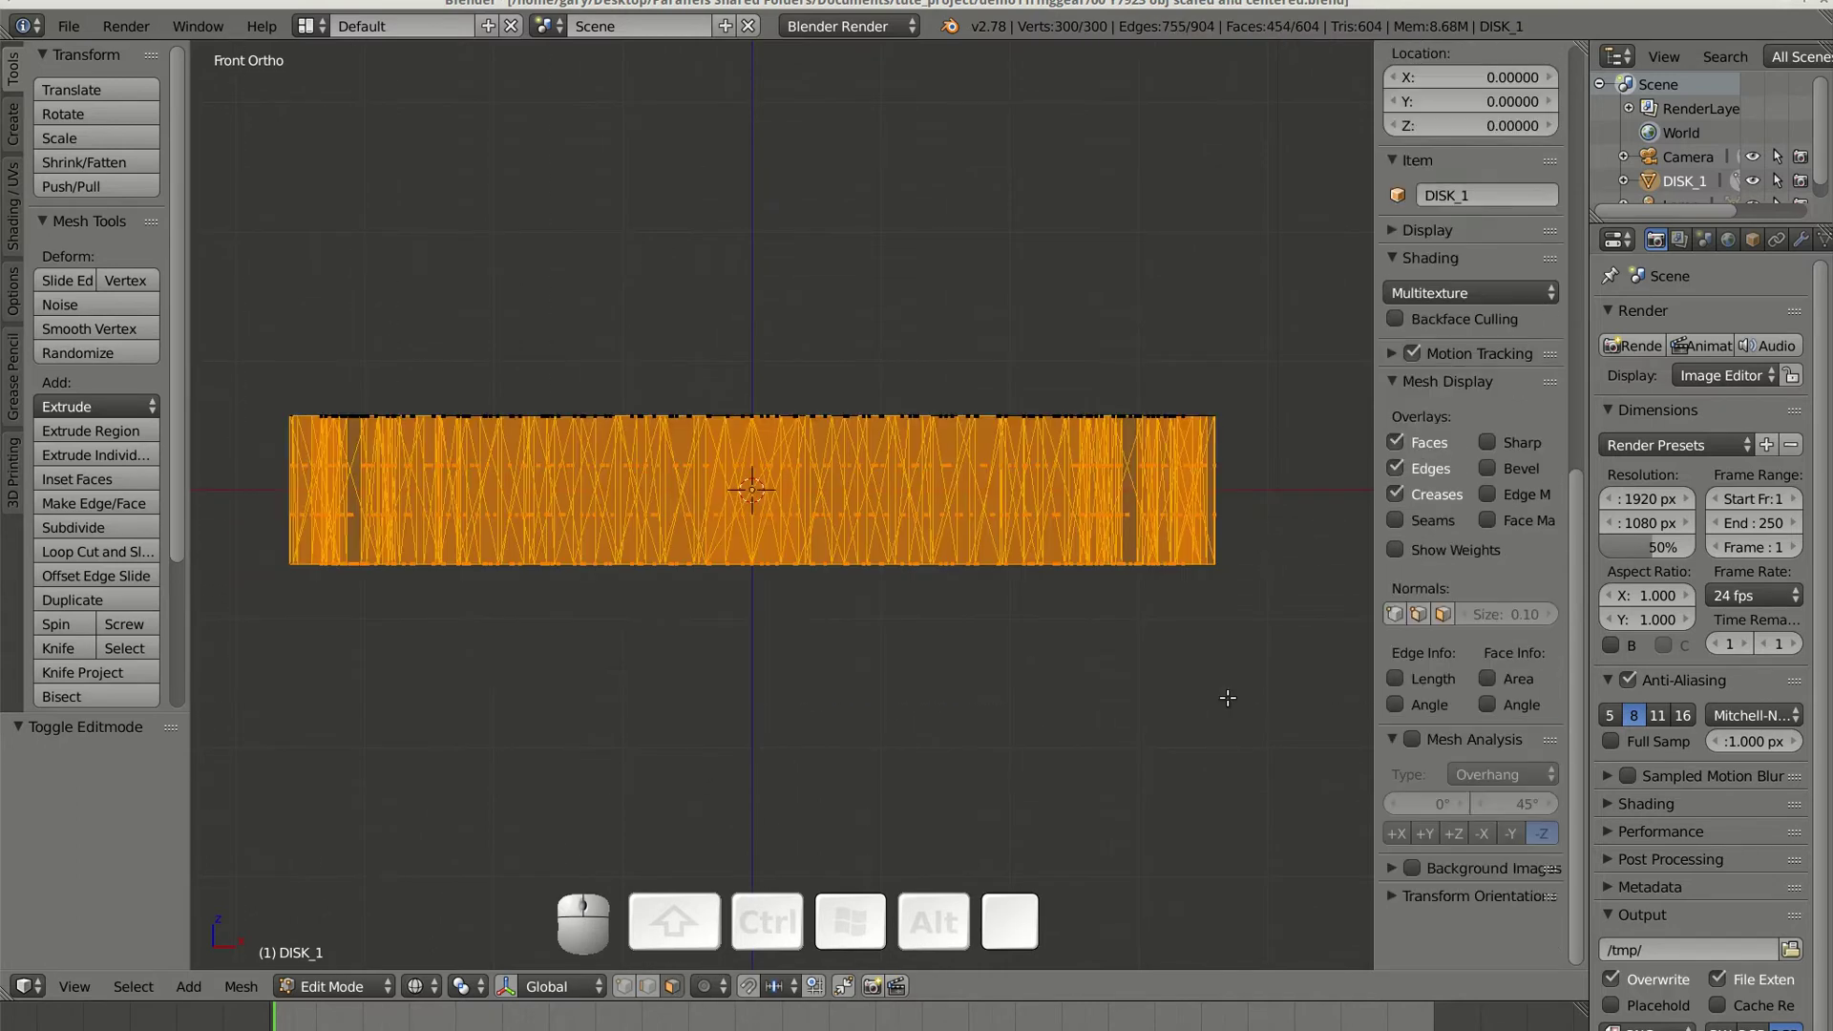
pyautogui.press('x')
pyautogui.click(1225, 715)
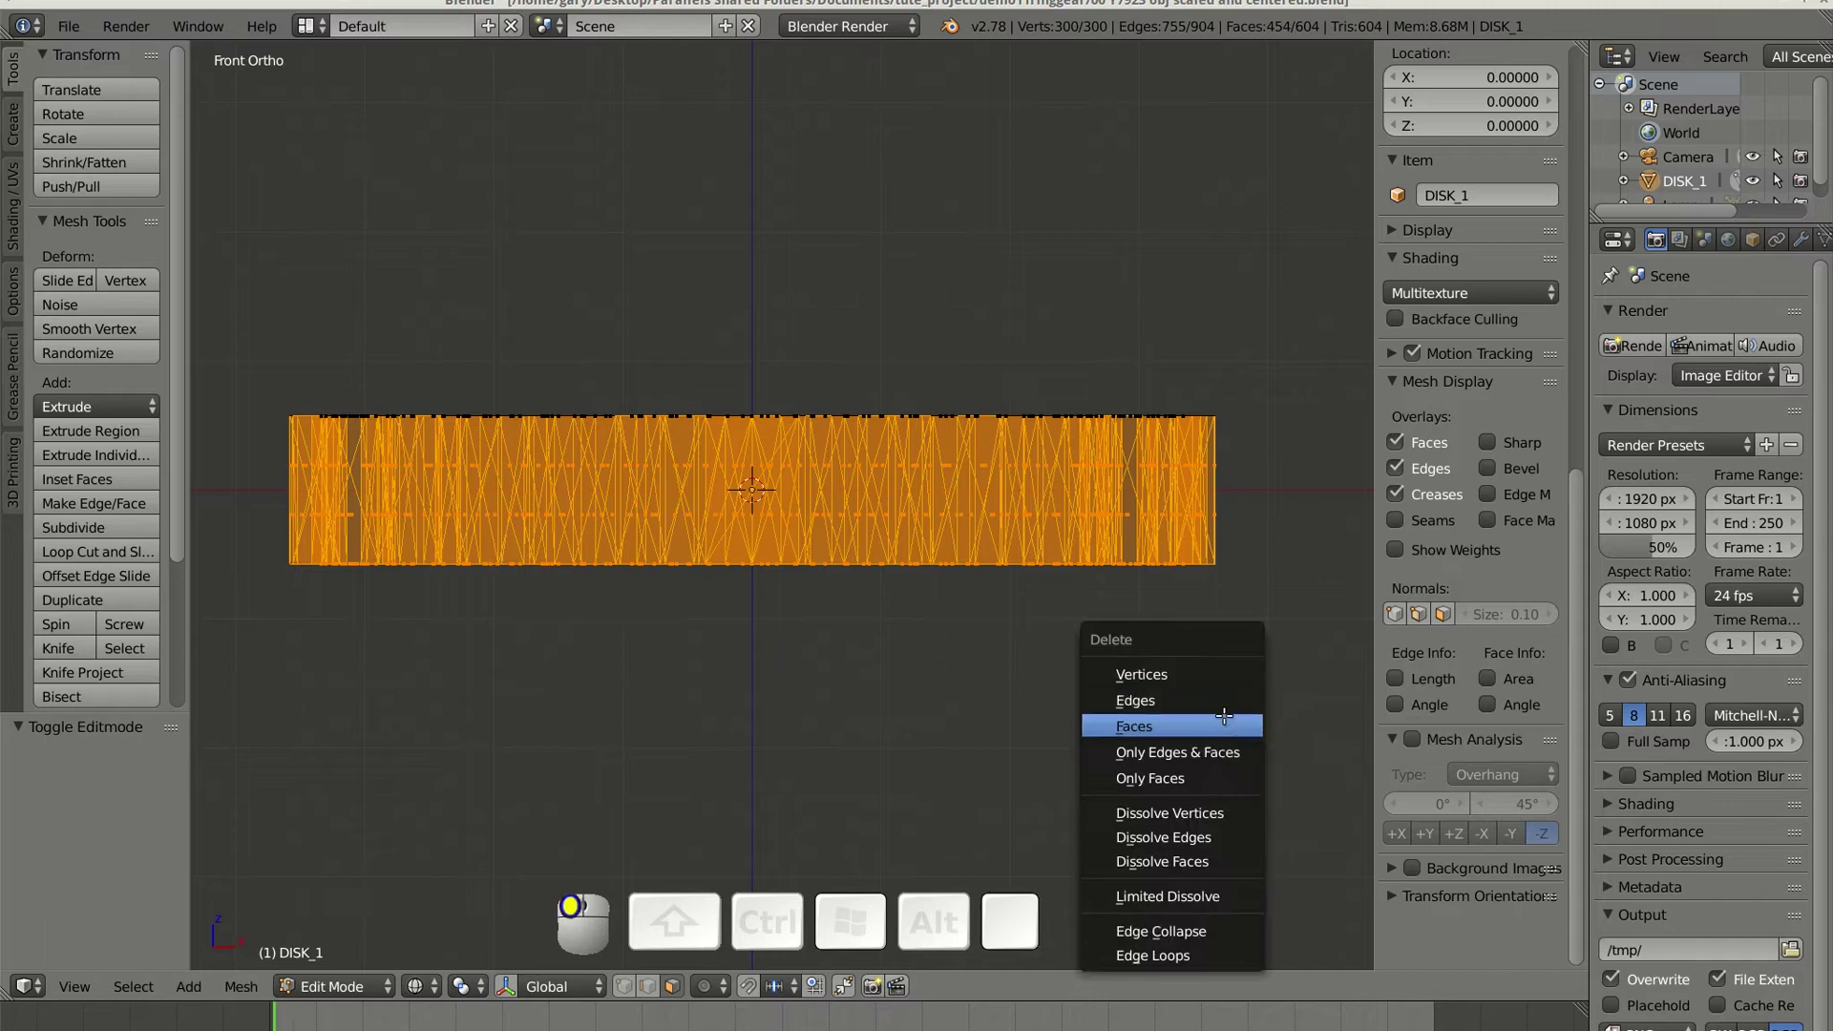
pyautogui.press('KP_7')
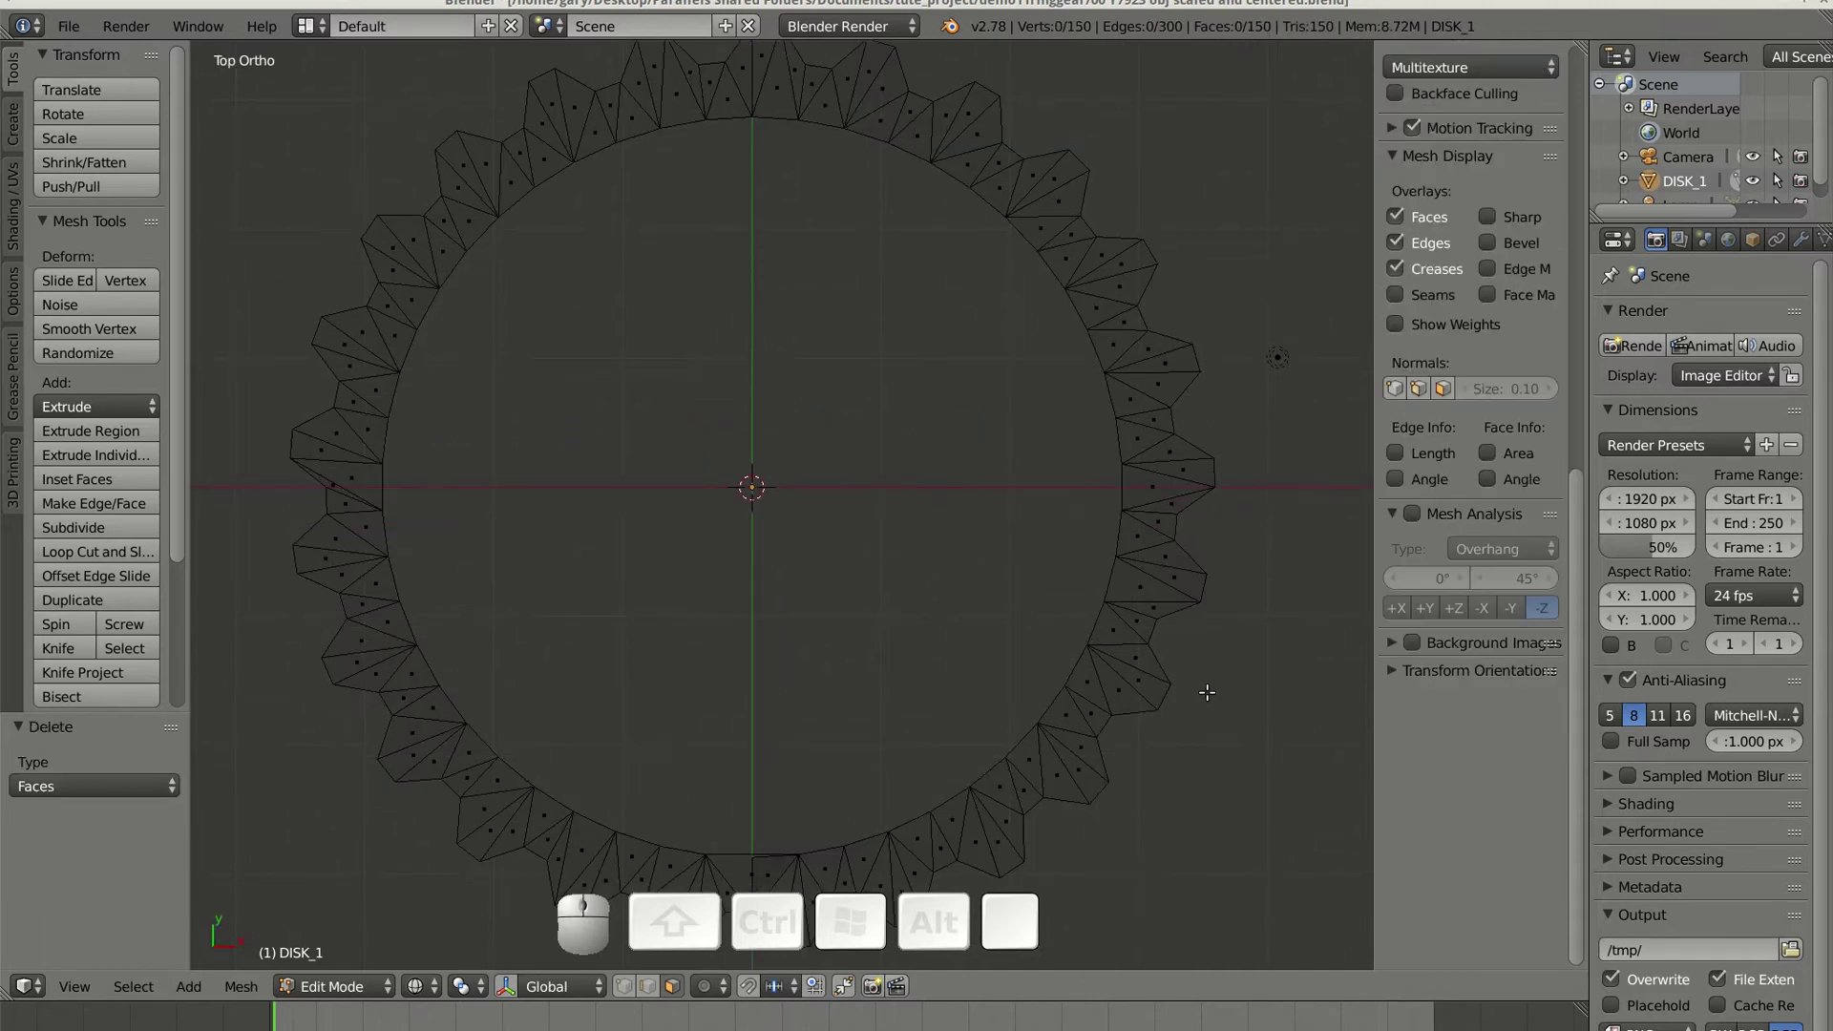
# Step: Circle-select a first patch of gear-tooth faces and delete them
pyautogui.moveTo(1205, 691)
pyautogui.keyDown('shift'); pyautogui.mouseDown(button='middle')
pyautogui.moveTo(1063, 611)
pyautogui.moveTo(766, 545)
pyautogui.mouseUp(button='middle'); pyautogui.keyUp('shift')
pyautogui.scroll(4, 1060, 608)
pyautogui.press('c')
pyautogui.click(987, 593)
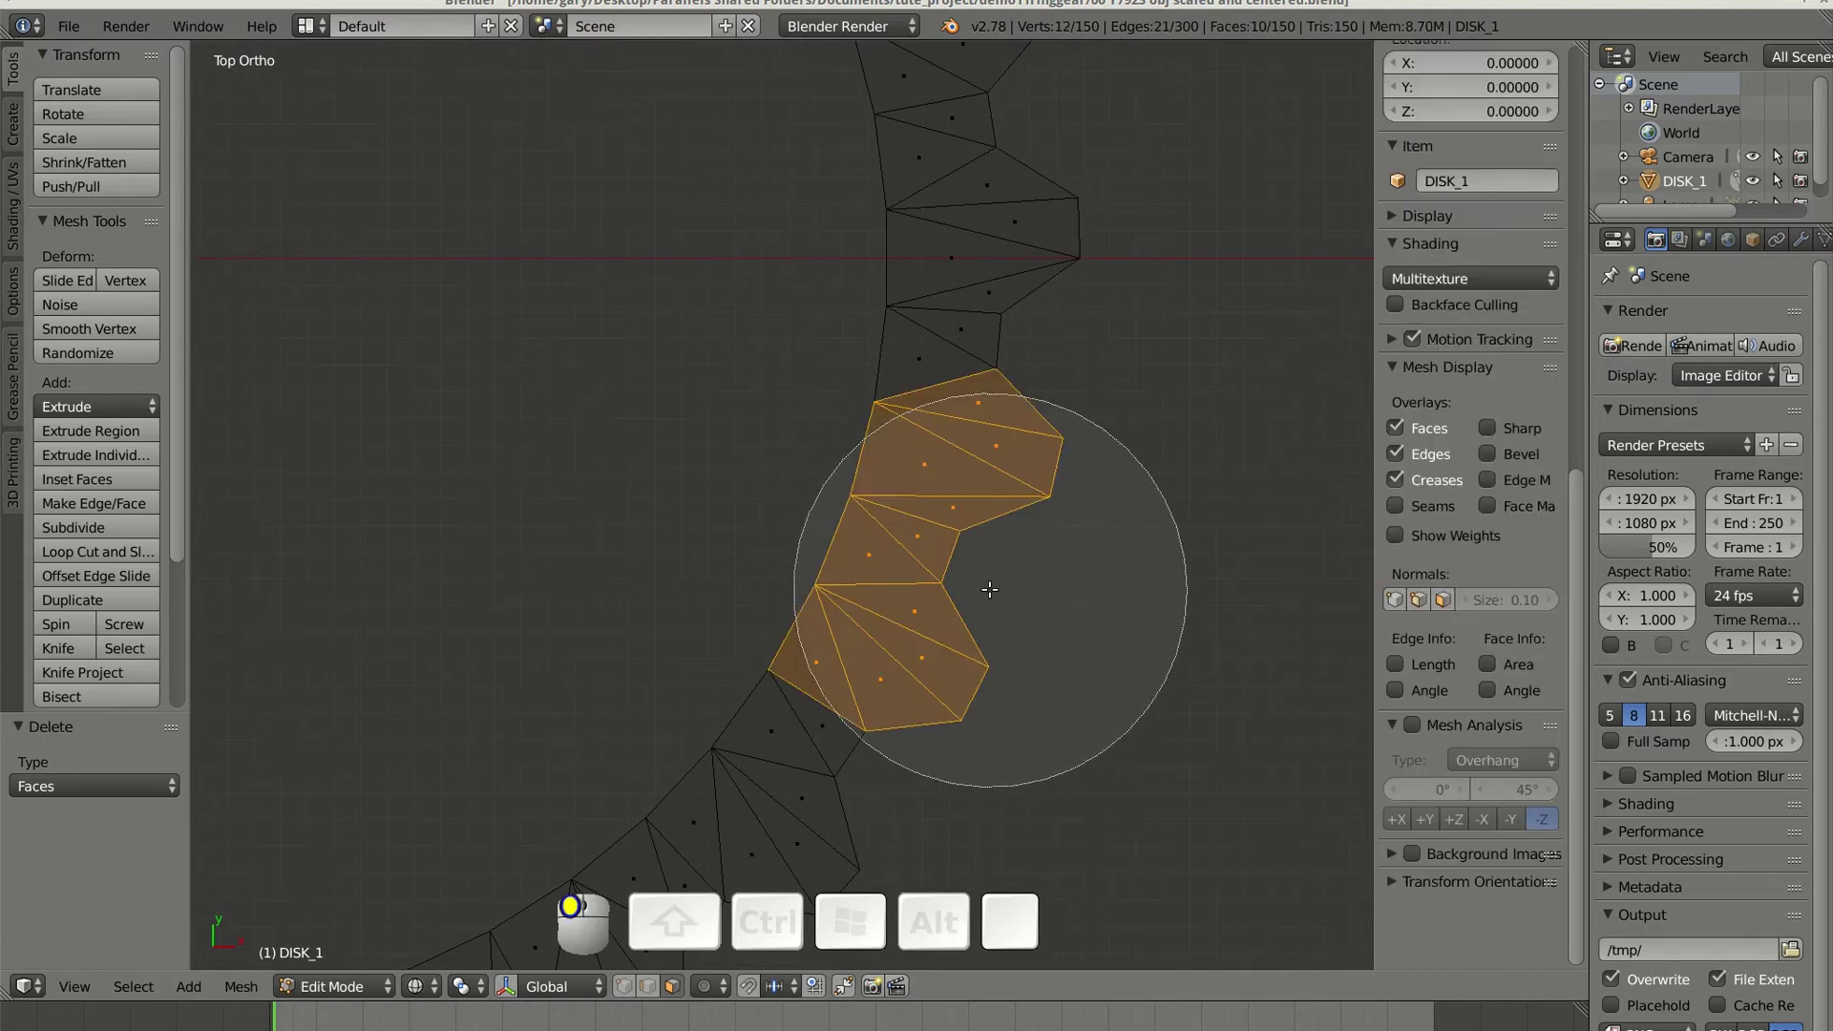
pyautogui.rightClick(991, 594)
pyautogui.press('x')
pyautogui.click(991, 594)
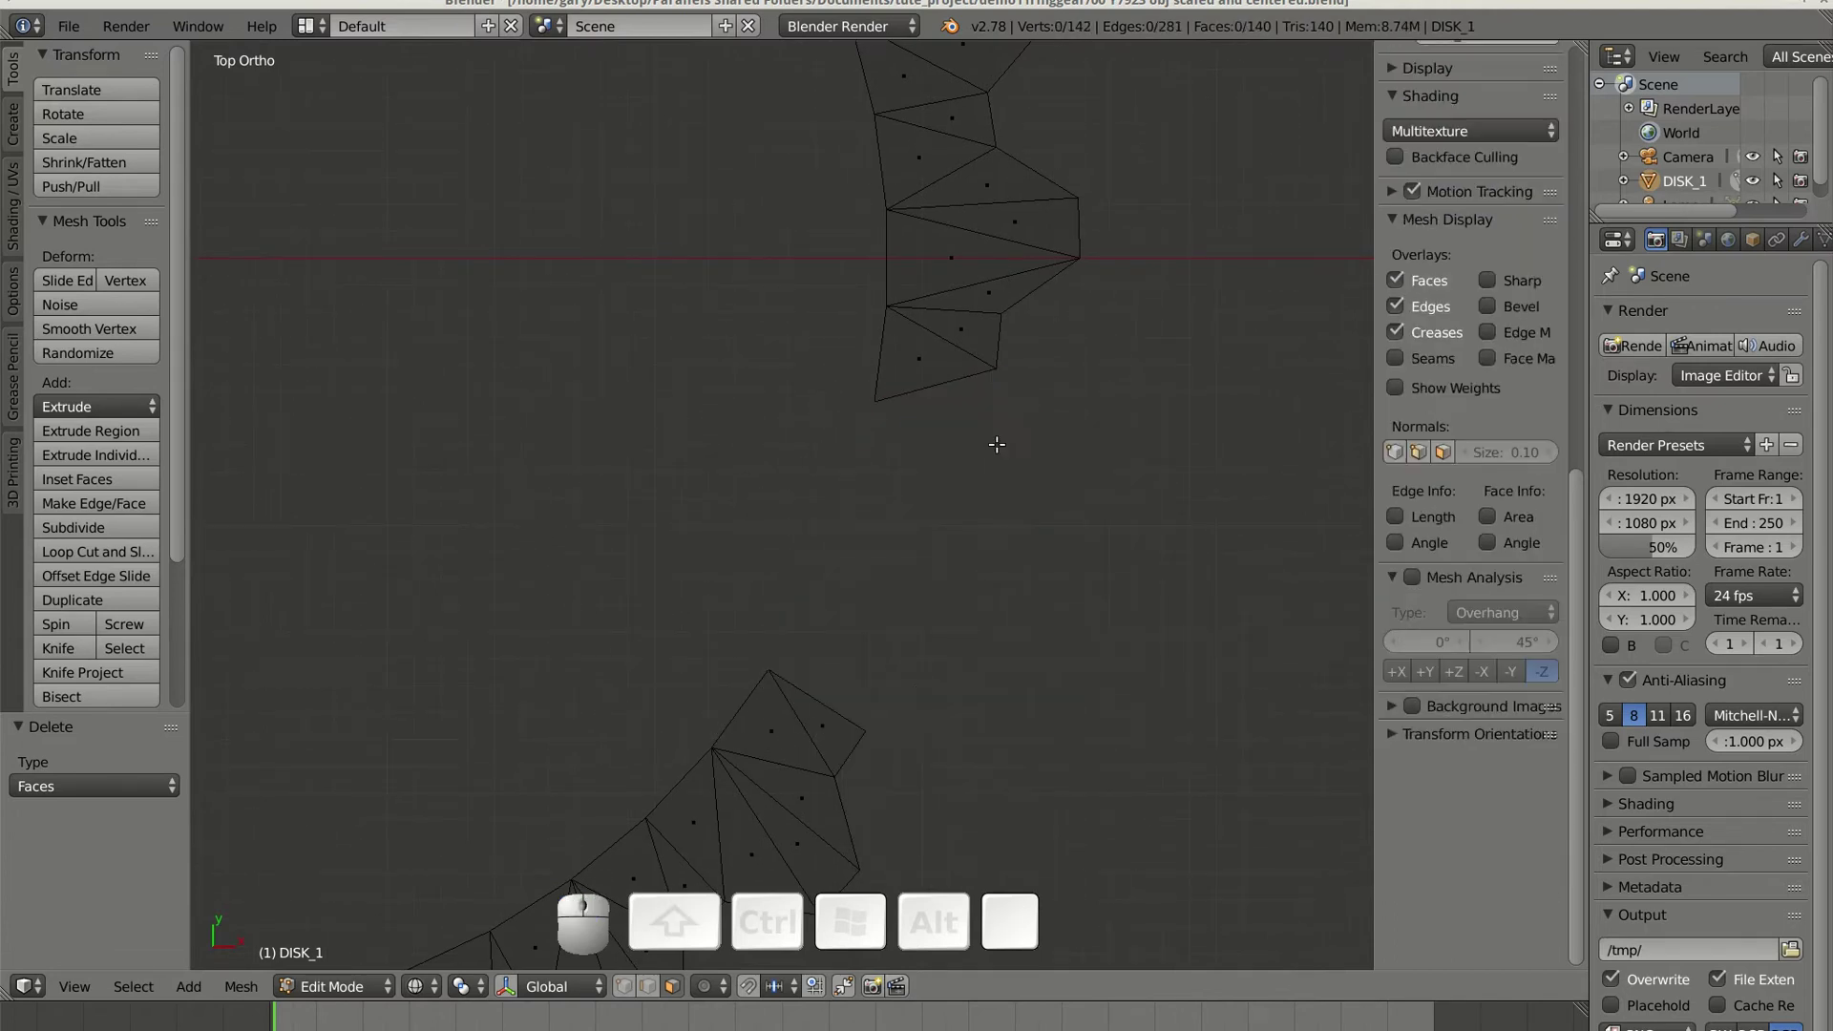
# Step: Delete a second band of tooth faces further along the ring
pyautogui.keyDown('shift'); pyautogui.moveTo(994, 442); pyautogui.dragTo(1090, 753, button='middle'); pyautogui.keyUp('shift')
pyautogui.press('c')
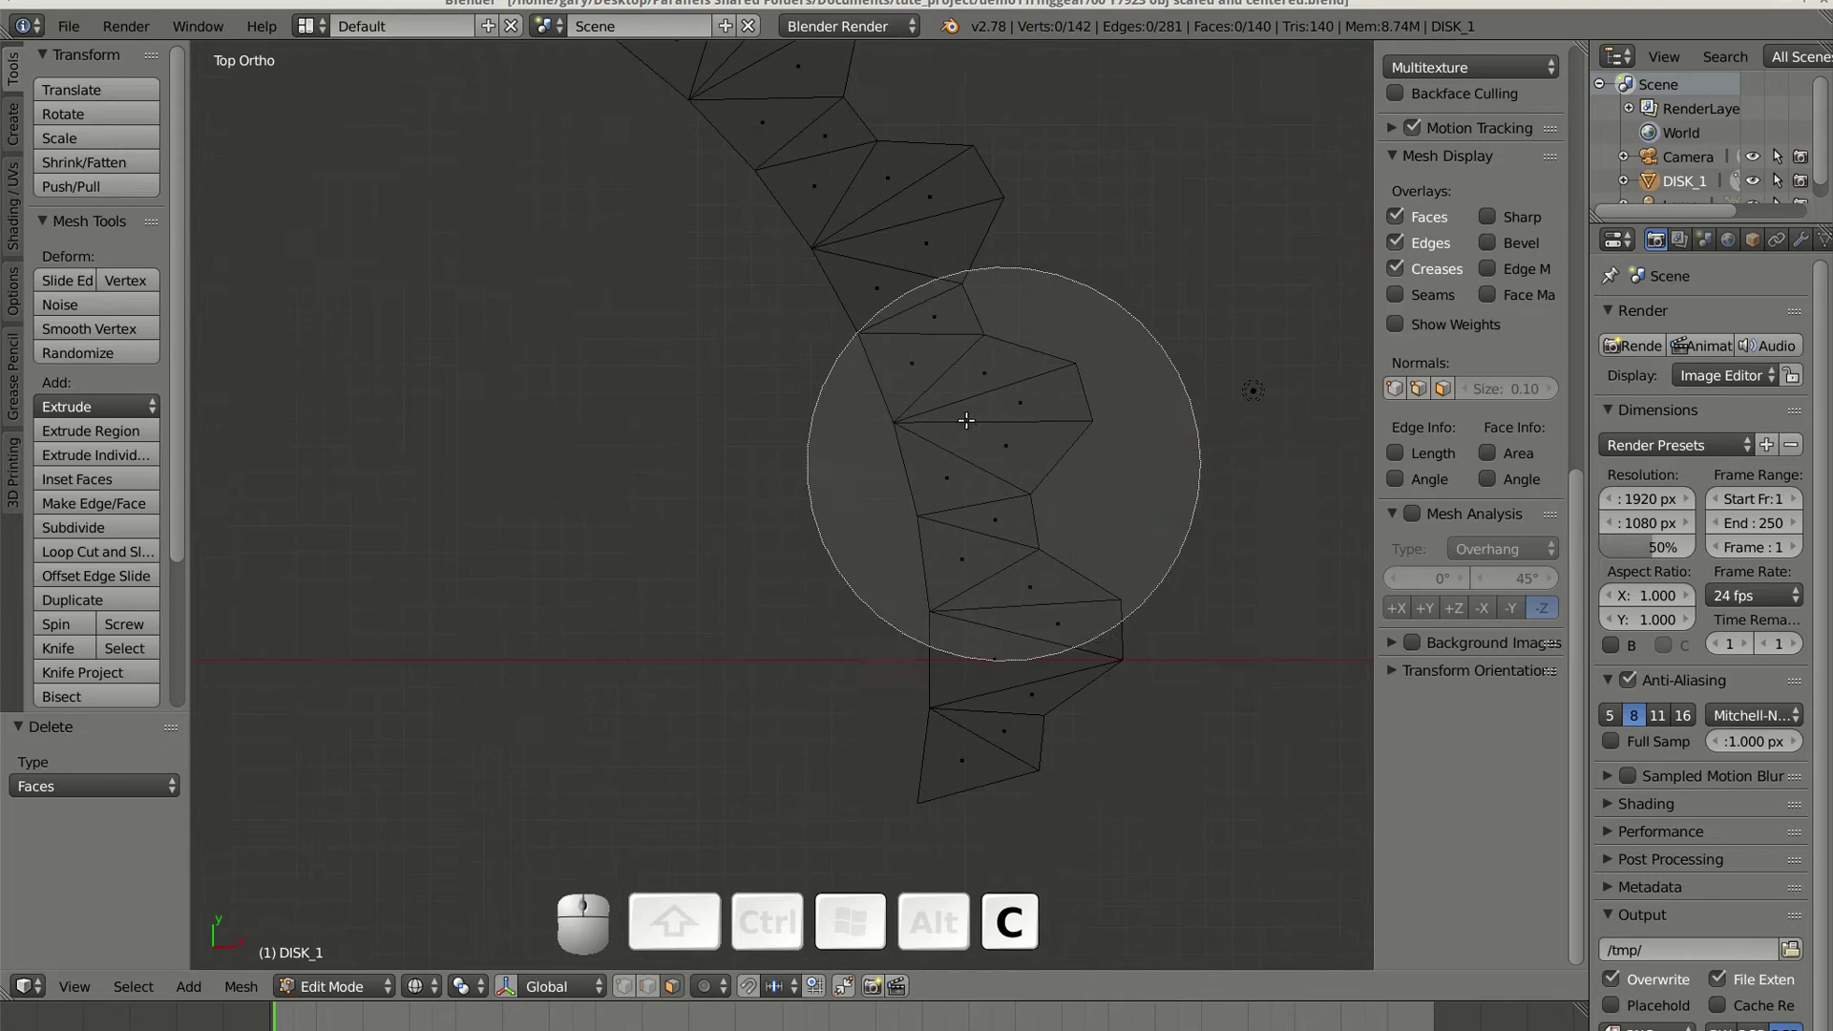
pyautogui.moveTo(880, 360); pyautogui.dragTo(896, 376)
pyautogui.rightClick(896, 377)
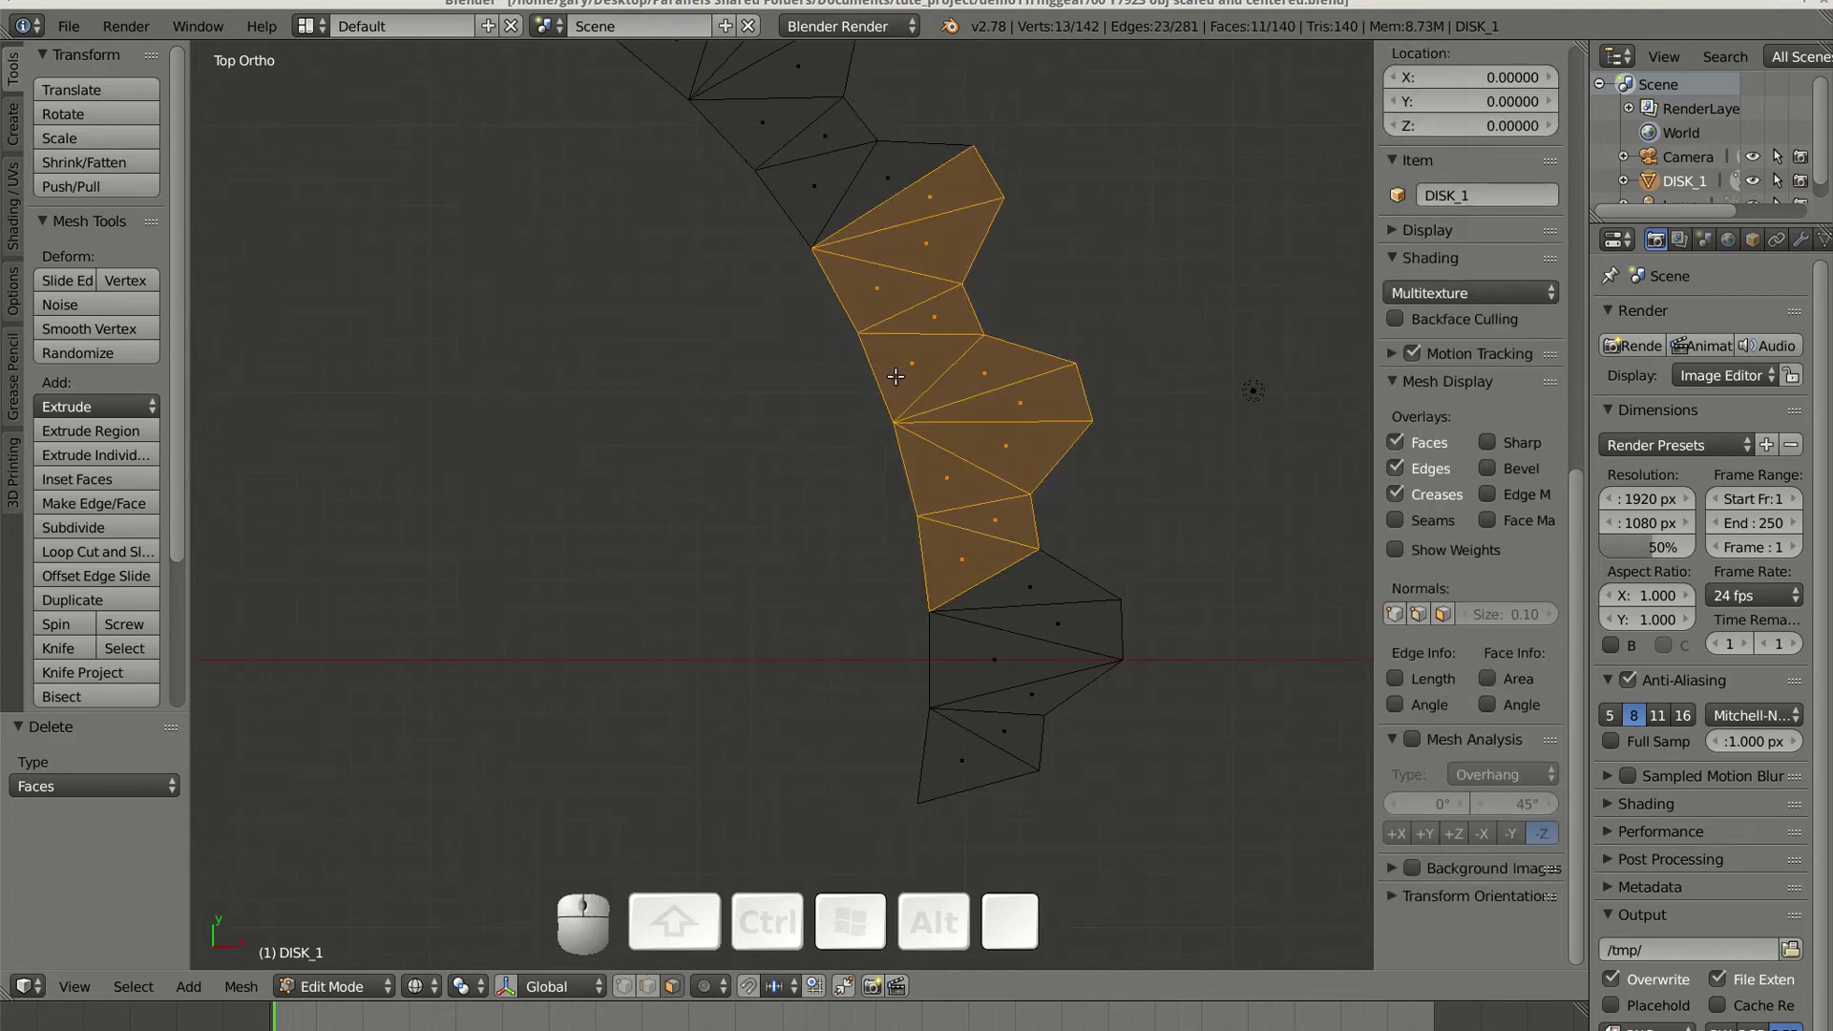
pyautogui.press('x')
pyautogui.click(895, 376)
# Step: Delete most remaining ring faces and zoom in on the leftover six triangles
pyautogui.scroll(-5, 764, 460)
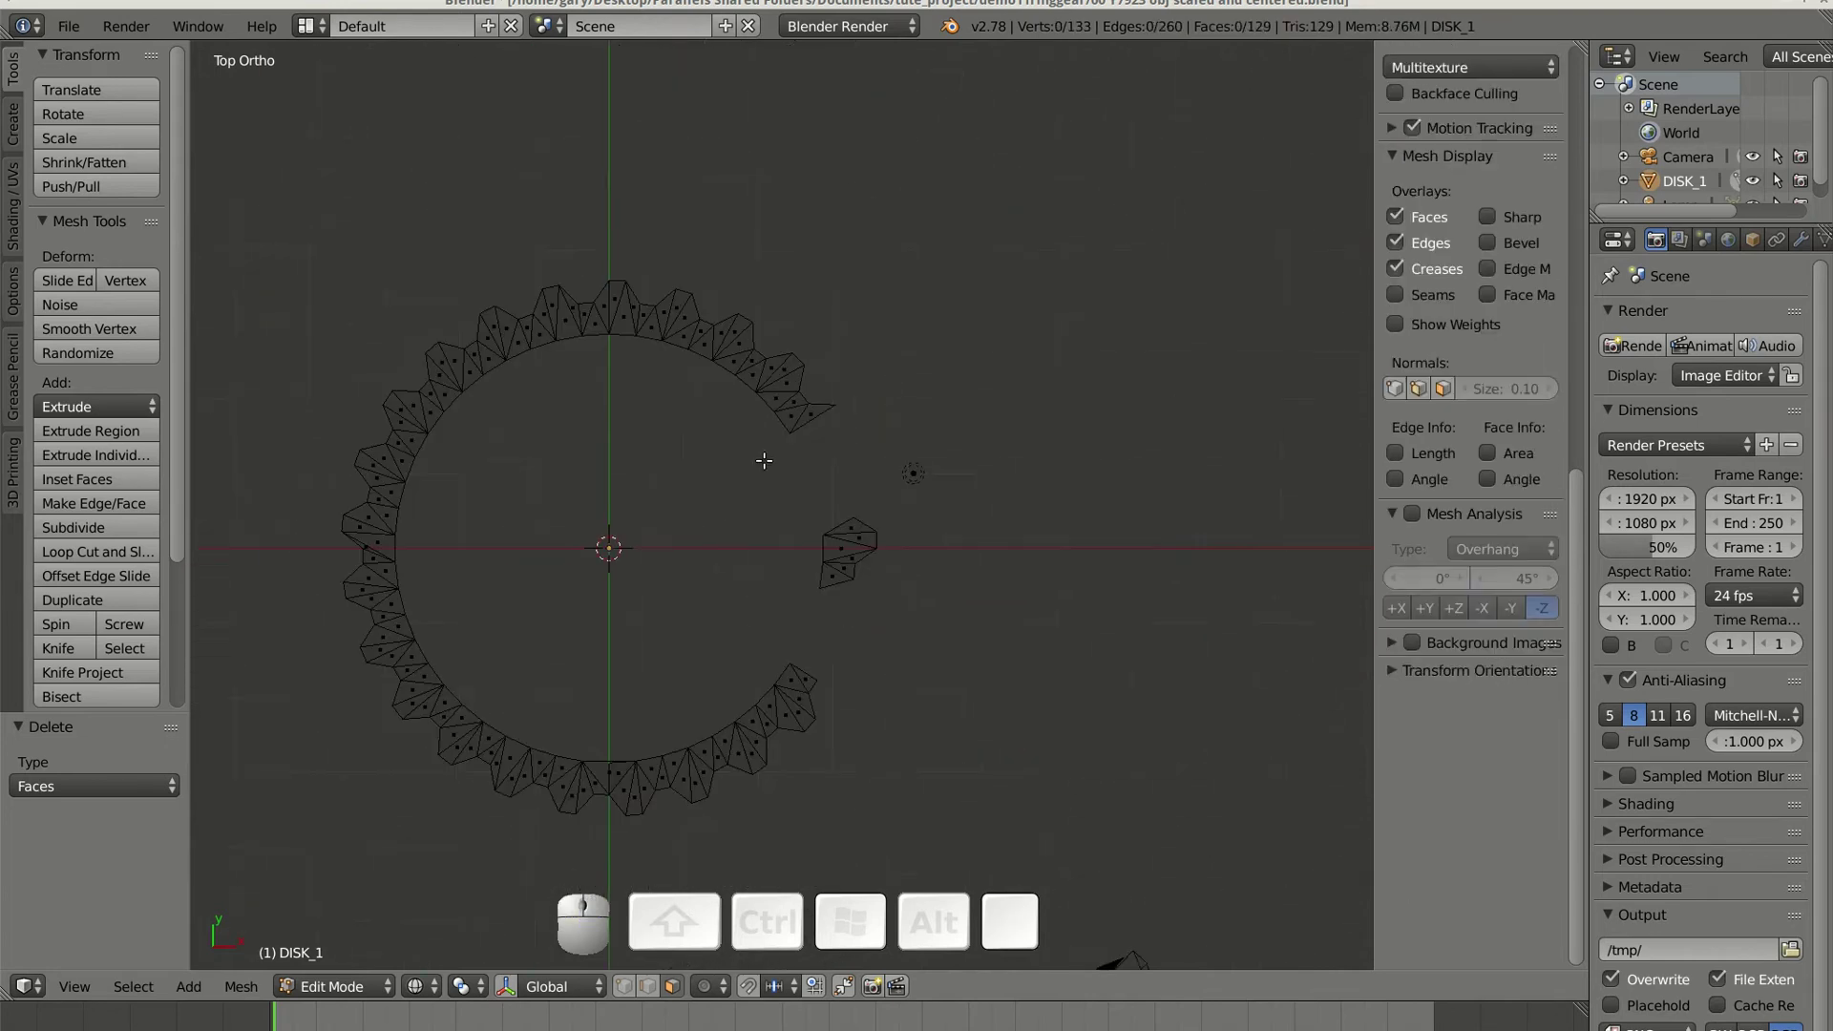
pyautogui.keyDown('shift'); pyautogui.moveTo(764, 460); pyautogui.dragTo(1026, 363, button='middle'); pyautogui.keyUp('shift')
pyautogui.press('c')
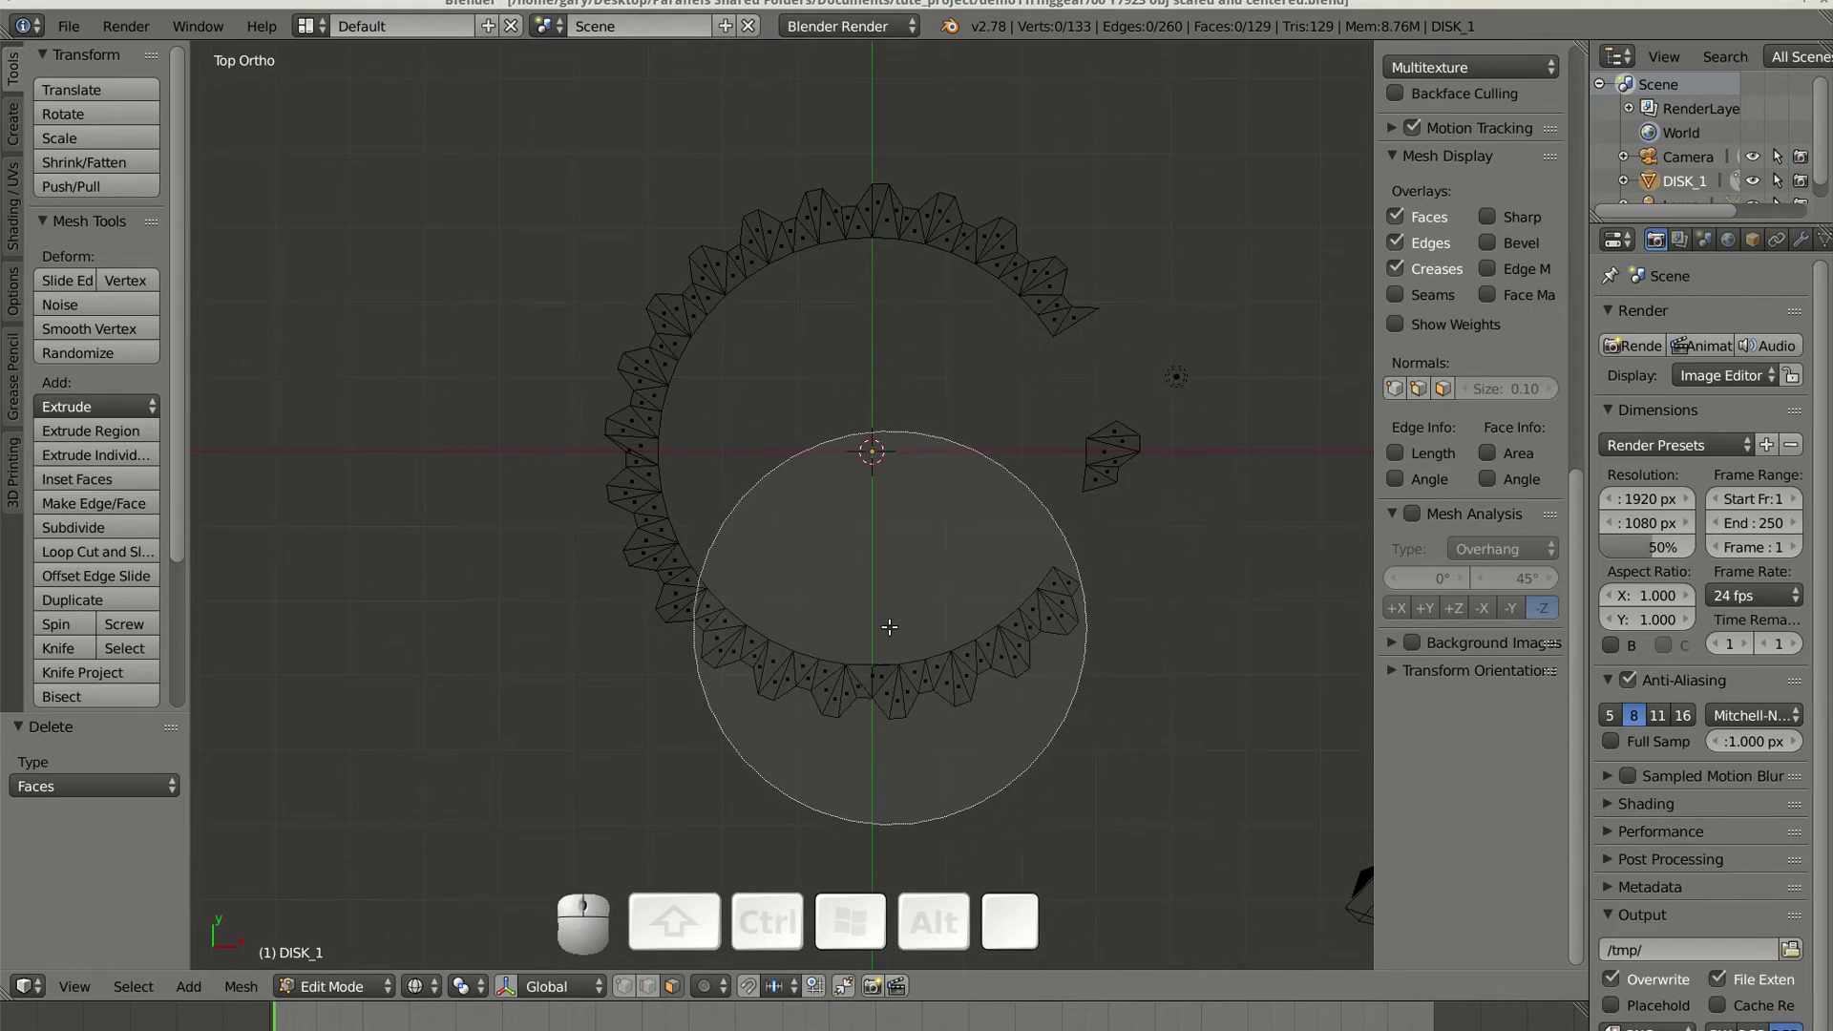
pyautogui.moveTo(889, 626)
pyautogui.mouseDown()
pyautogui.moveTo(675, 468)
pyautogui.moveTo(741, 200)
pyautogui.moveTo(900, 163)
pyautogui.moveTo(926, 256)
pyautogui.mouseUp()
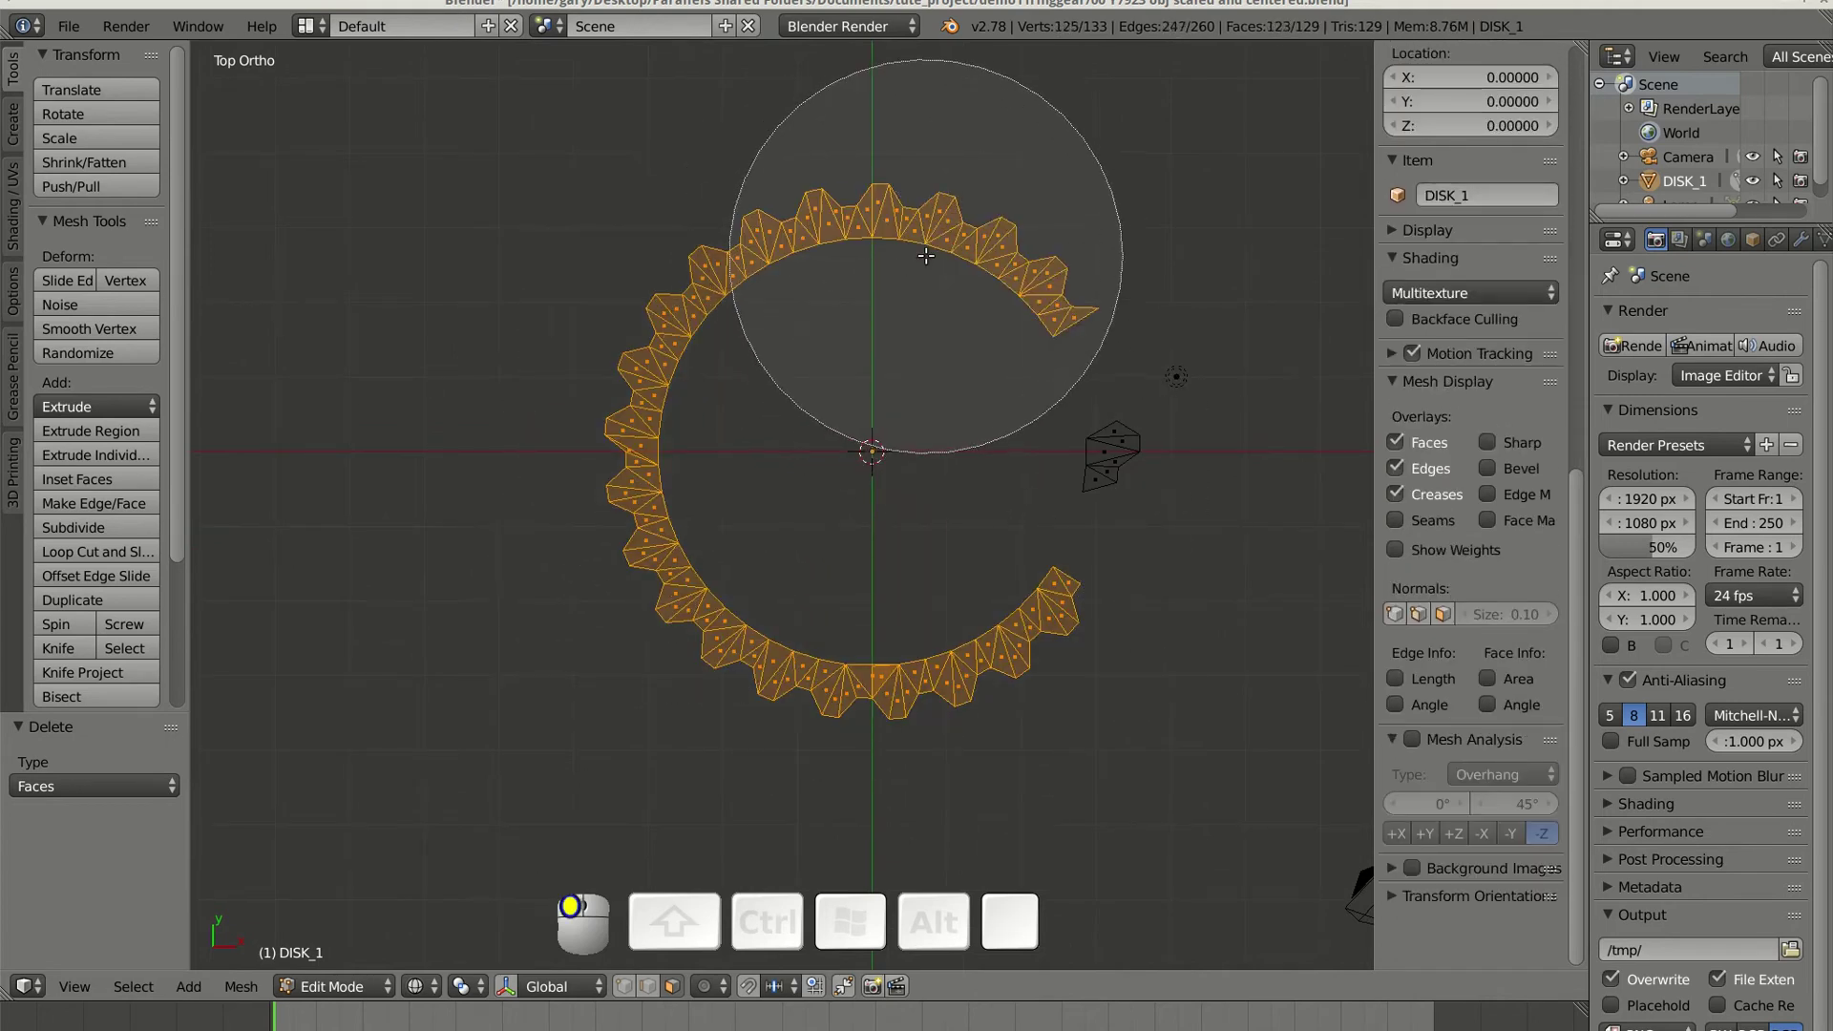
pyautogui.rightClick(925, 277)
pyautogui.press('x')
pyautogui.click(914, 408)
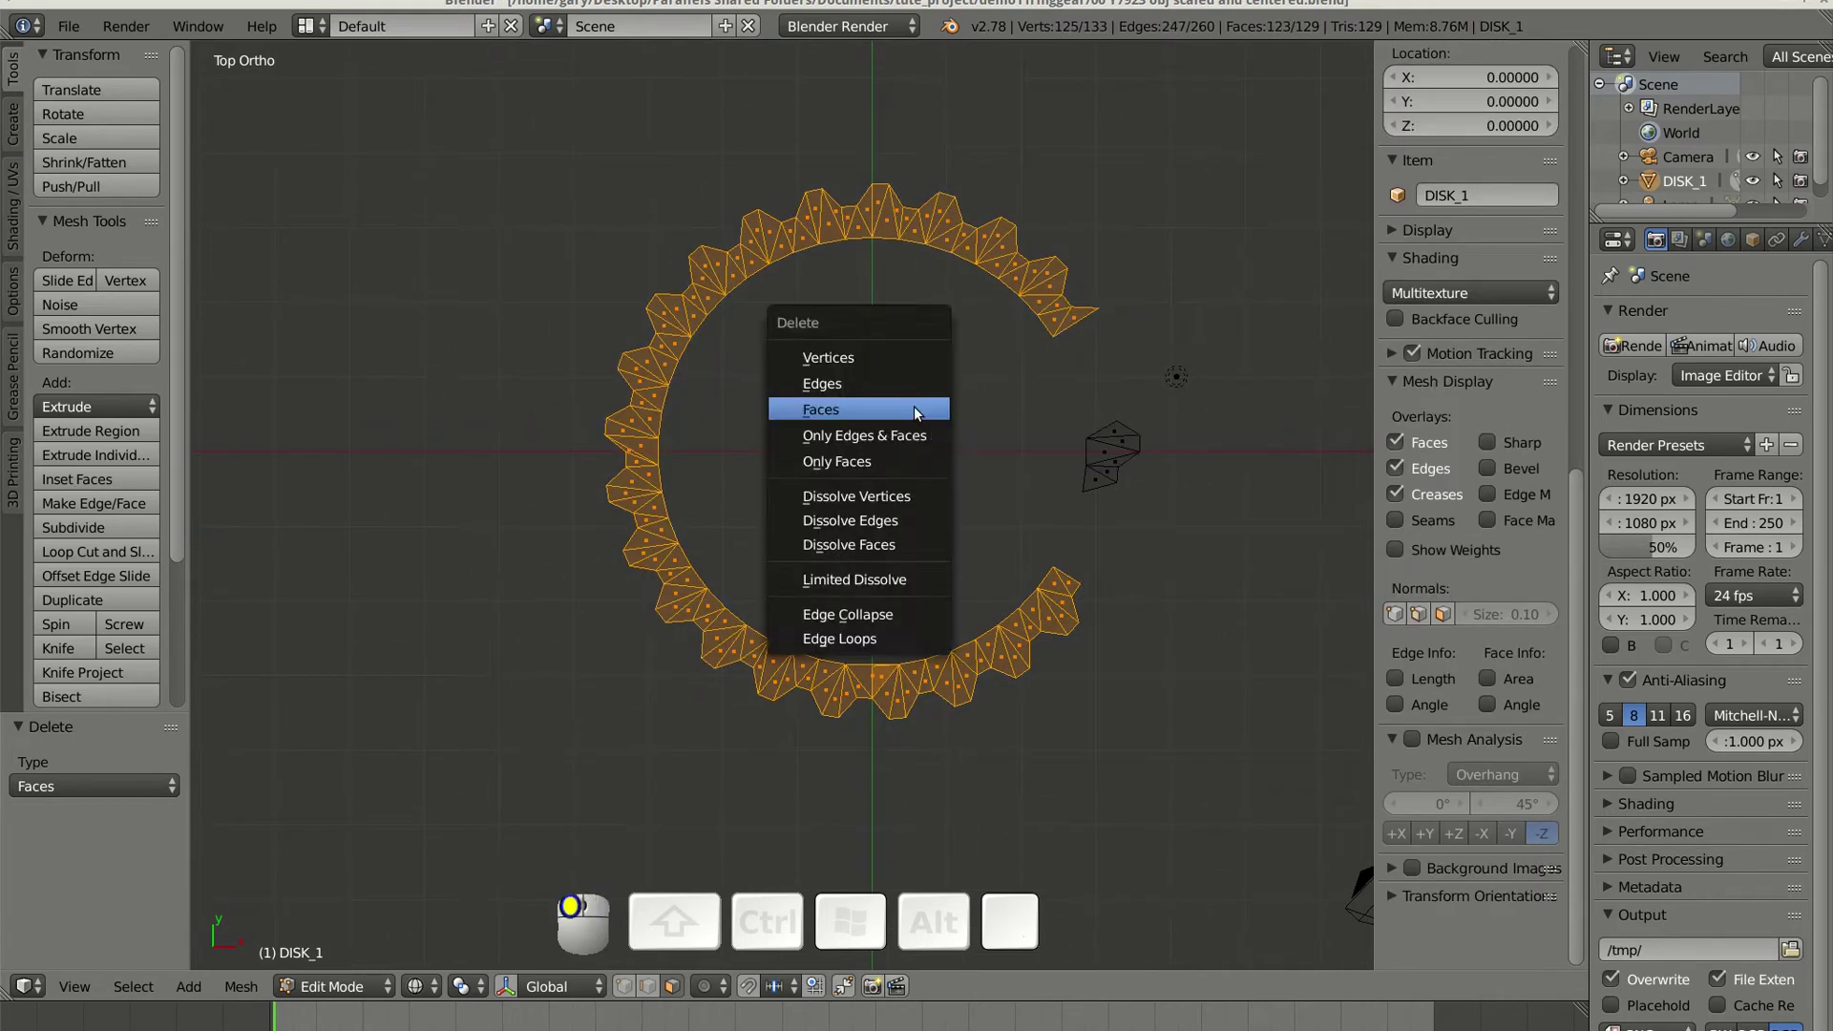
pyautogui.keyDown('shift'); pyautogui.moveTo(989, 379); pyautogui.dragTo(680, 366, button='middle'); pyautogui.keyUp('shift')
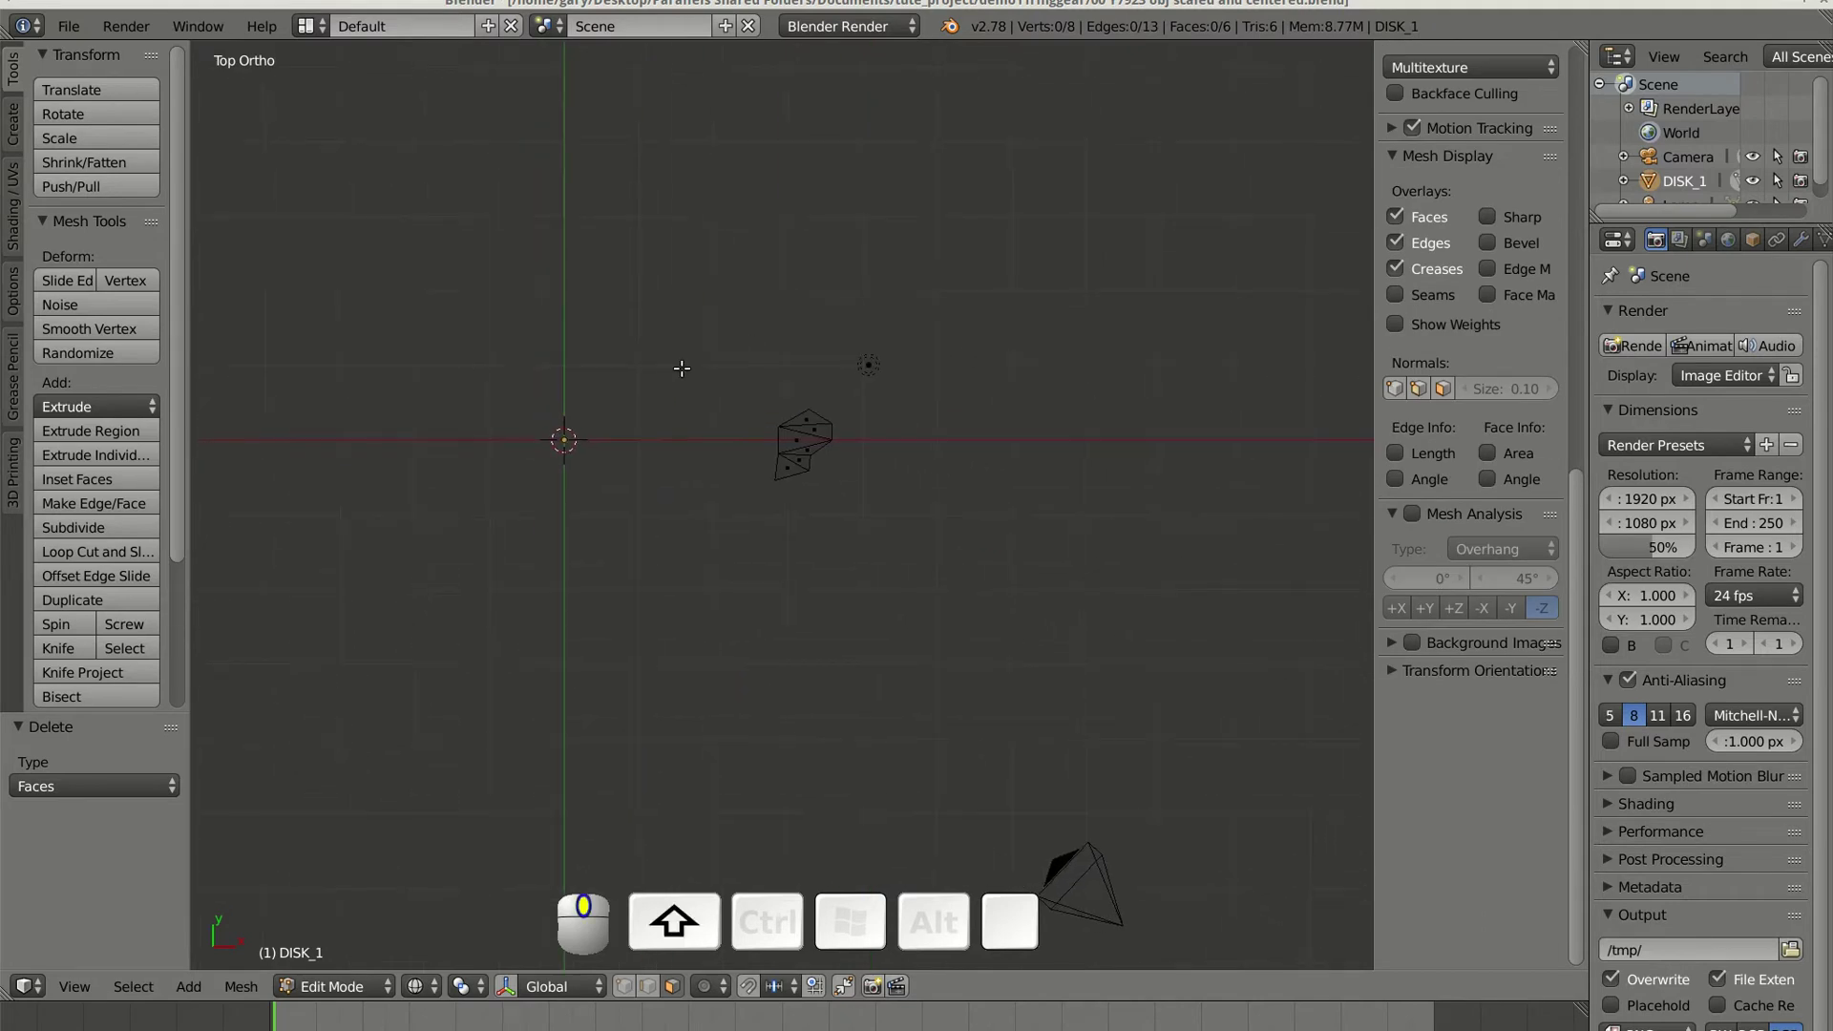
pyautogui.scroll(5, 687, 377)
# Step: Merge the first two pairs of neighbouring triangles into quads with Alt+J
pyautogui.keyDown('shift'); pyautogui.moveTo(842, 316); pyautogui.dragTo(831, 541, button='middle'); pyautogui.keyUp('shift')
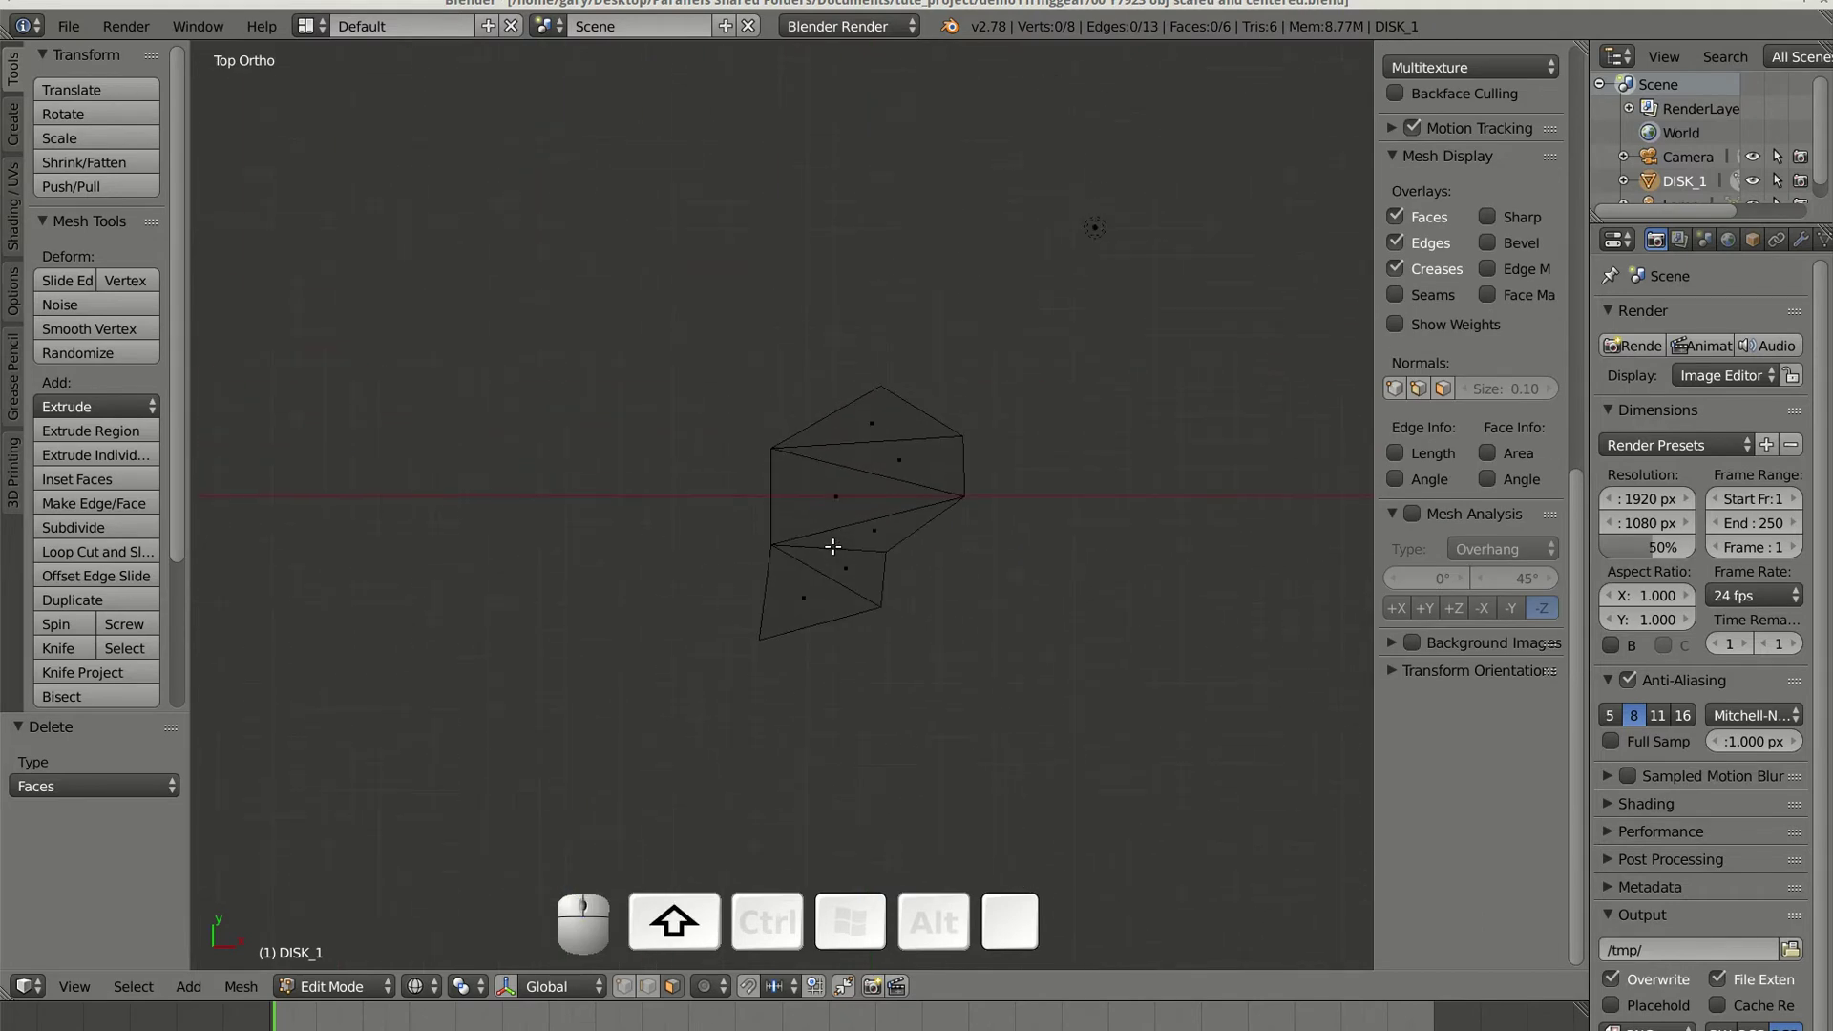
pyautogui.click(816, 591)
pyautogui.keyDown('shift'); pyautogui.click(842, 576); pyautogui.keyUp('shift')
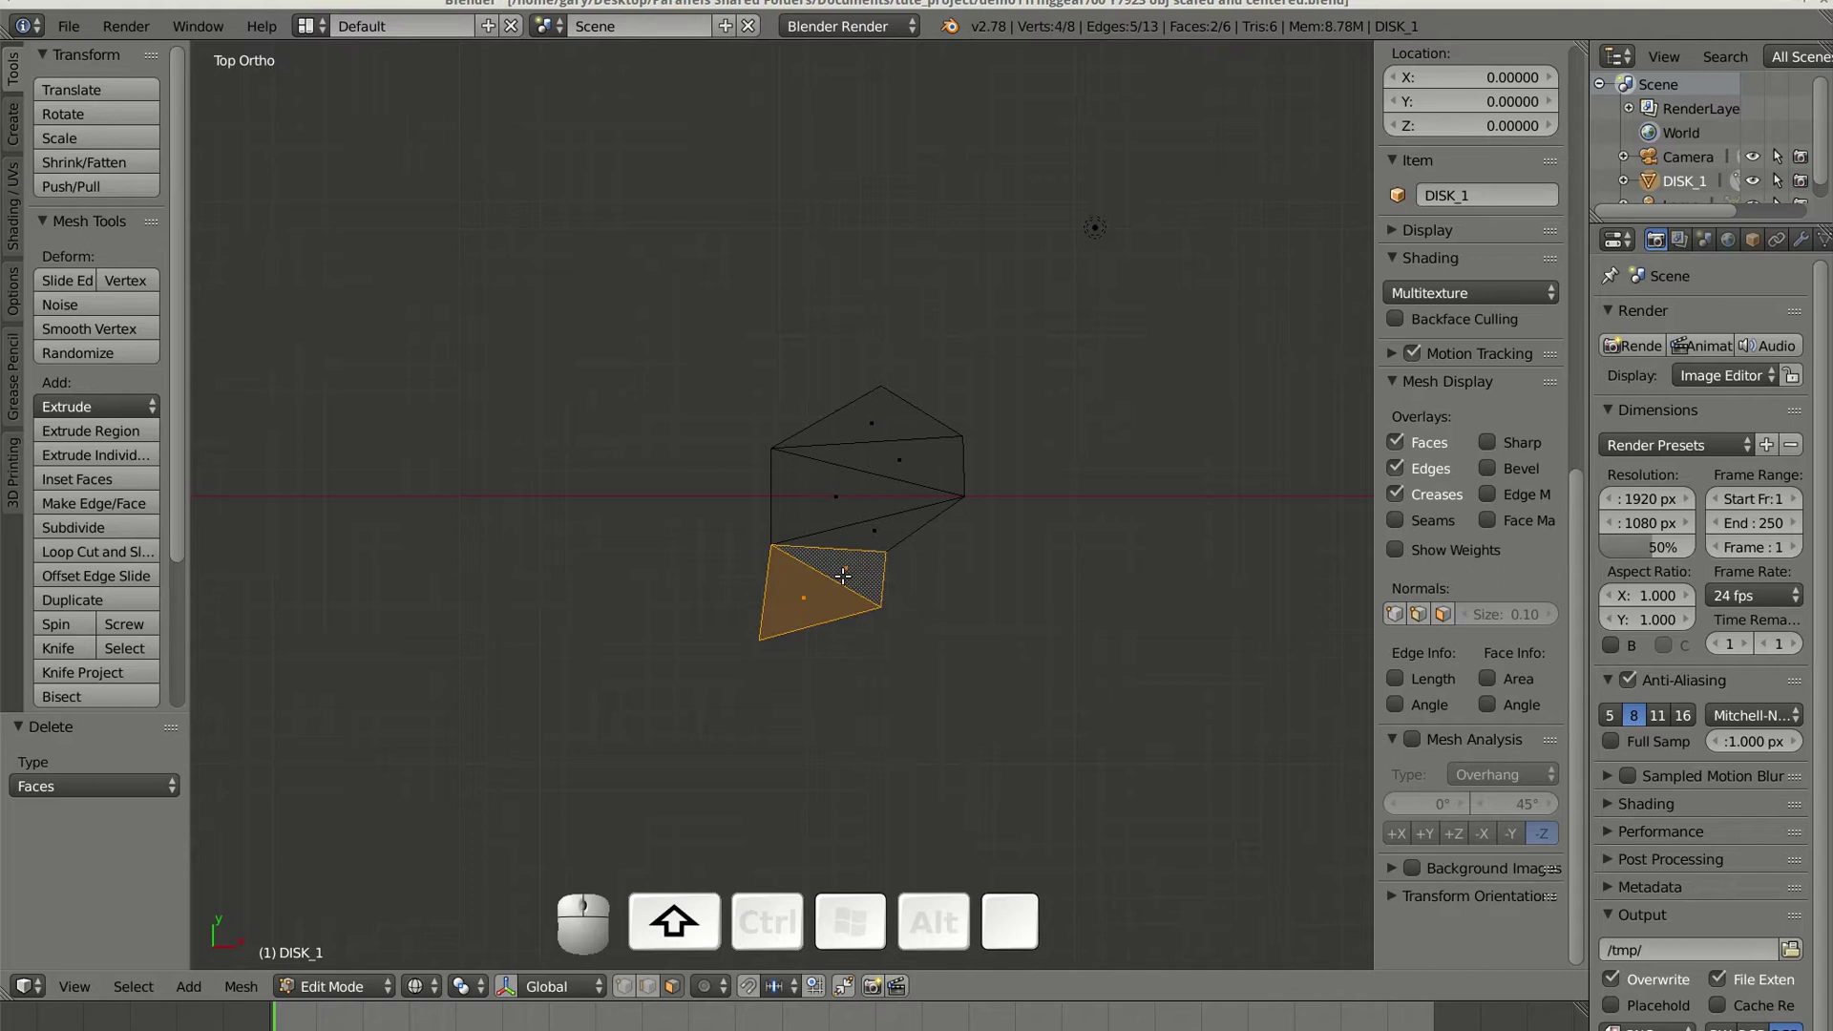
pyautogui.hotkey('alt', 'j')
pyautogui.click(855, 539)
pyautogui.keyDown('shift'); pyautogui.click(854, 508); pyautogui.keyUp('shift')
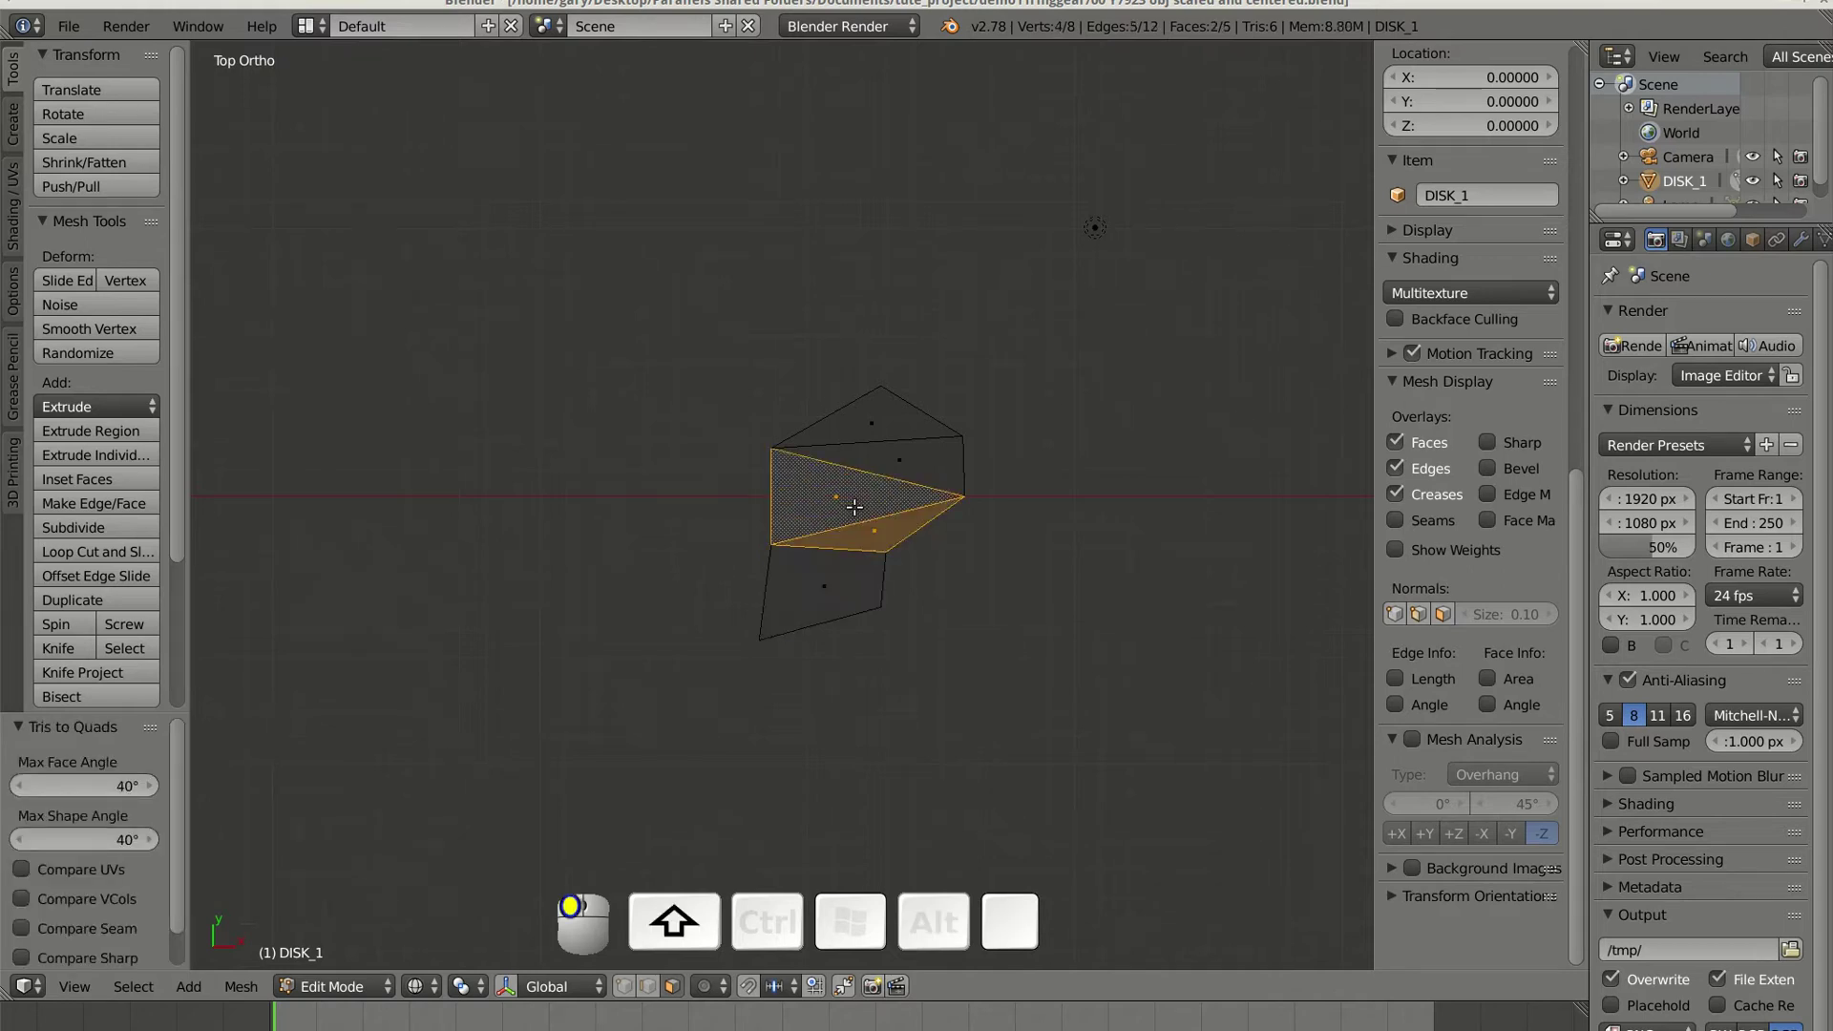
pyautogui.hotkey('alt', 'j')
# Step: Merge the last thin triangle pair into a quad, deselect all, and recentre the view
pyautogui.click(894, 466)
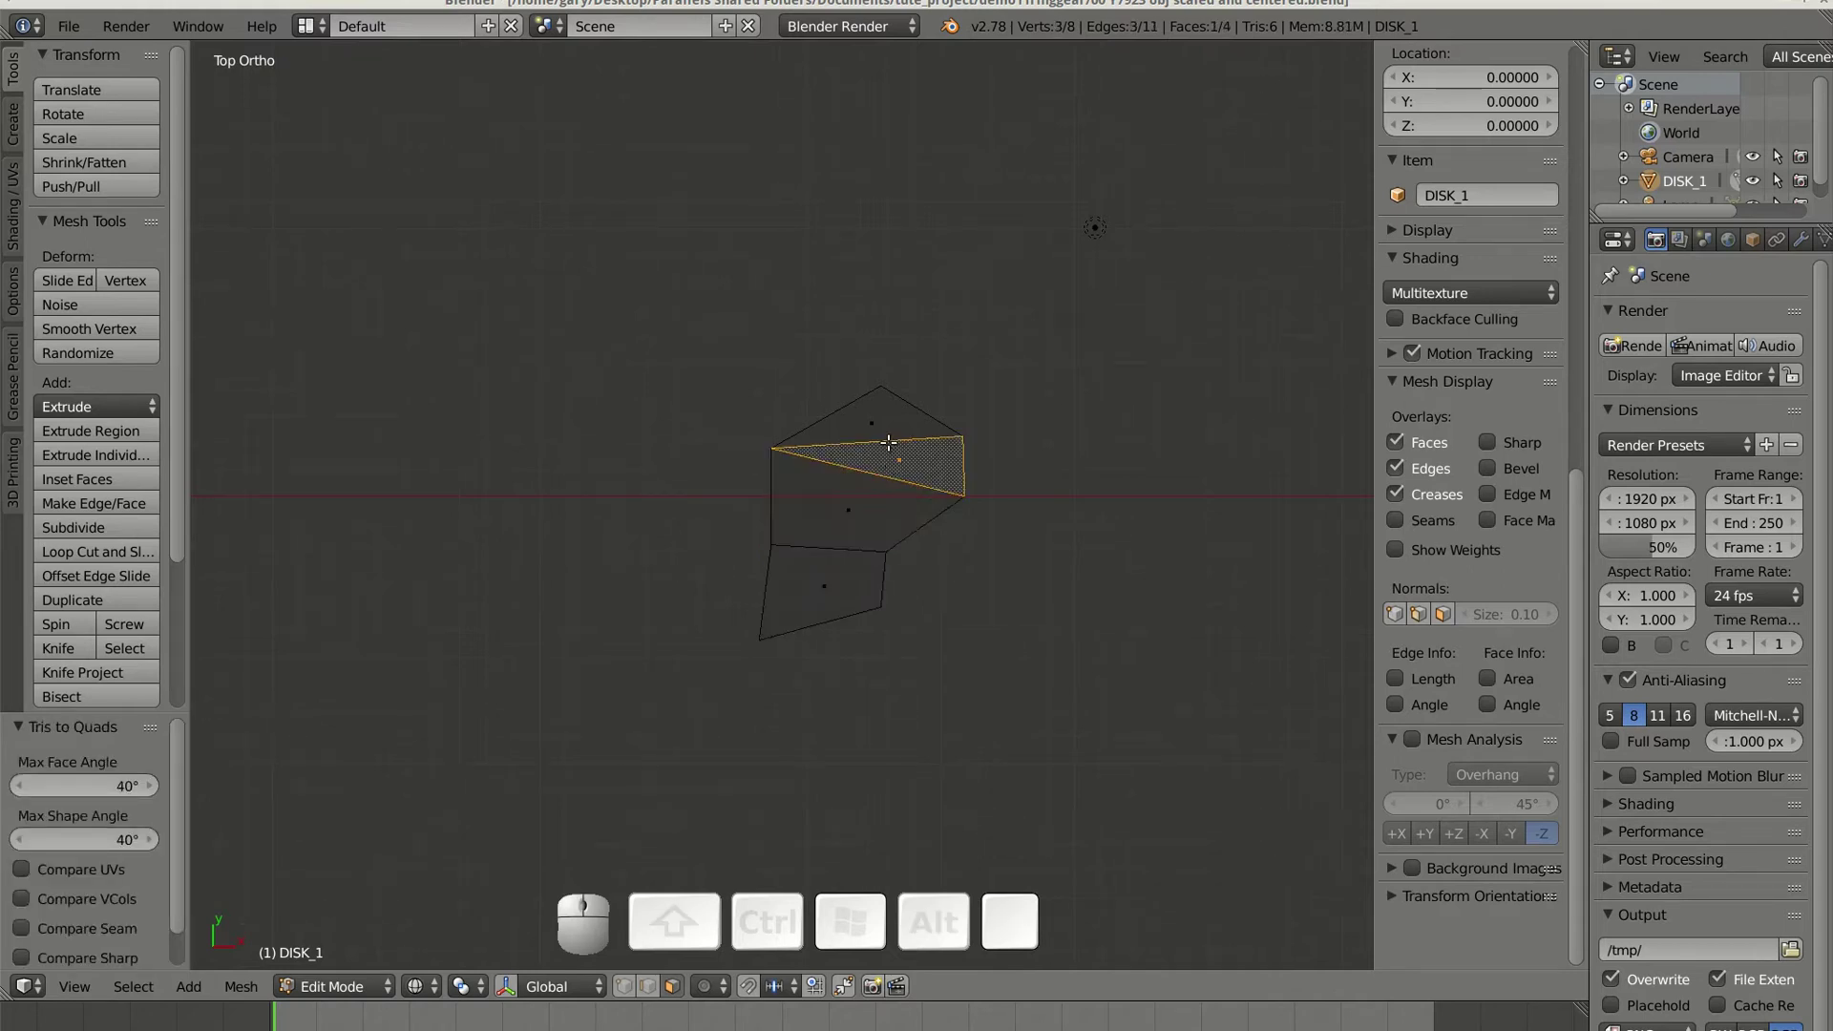
pyautogui.keyDown('shift'); pyautogui.click(887, 430); pyautogui.keyUp('shift')
pyautogui.hotkey('alt', 'j')
pyautogui.press('a')
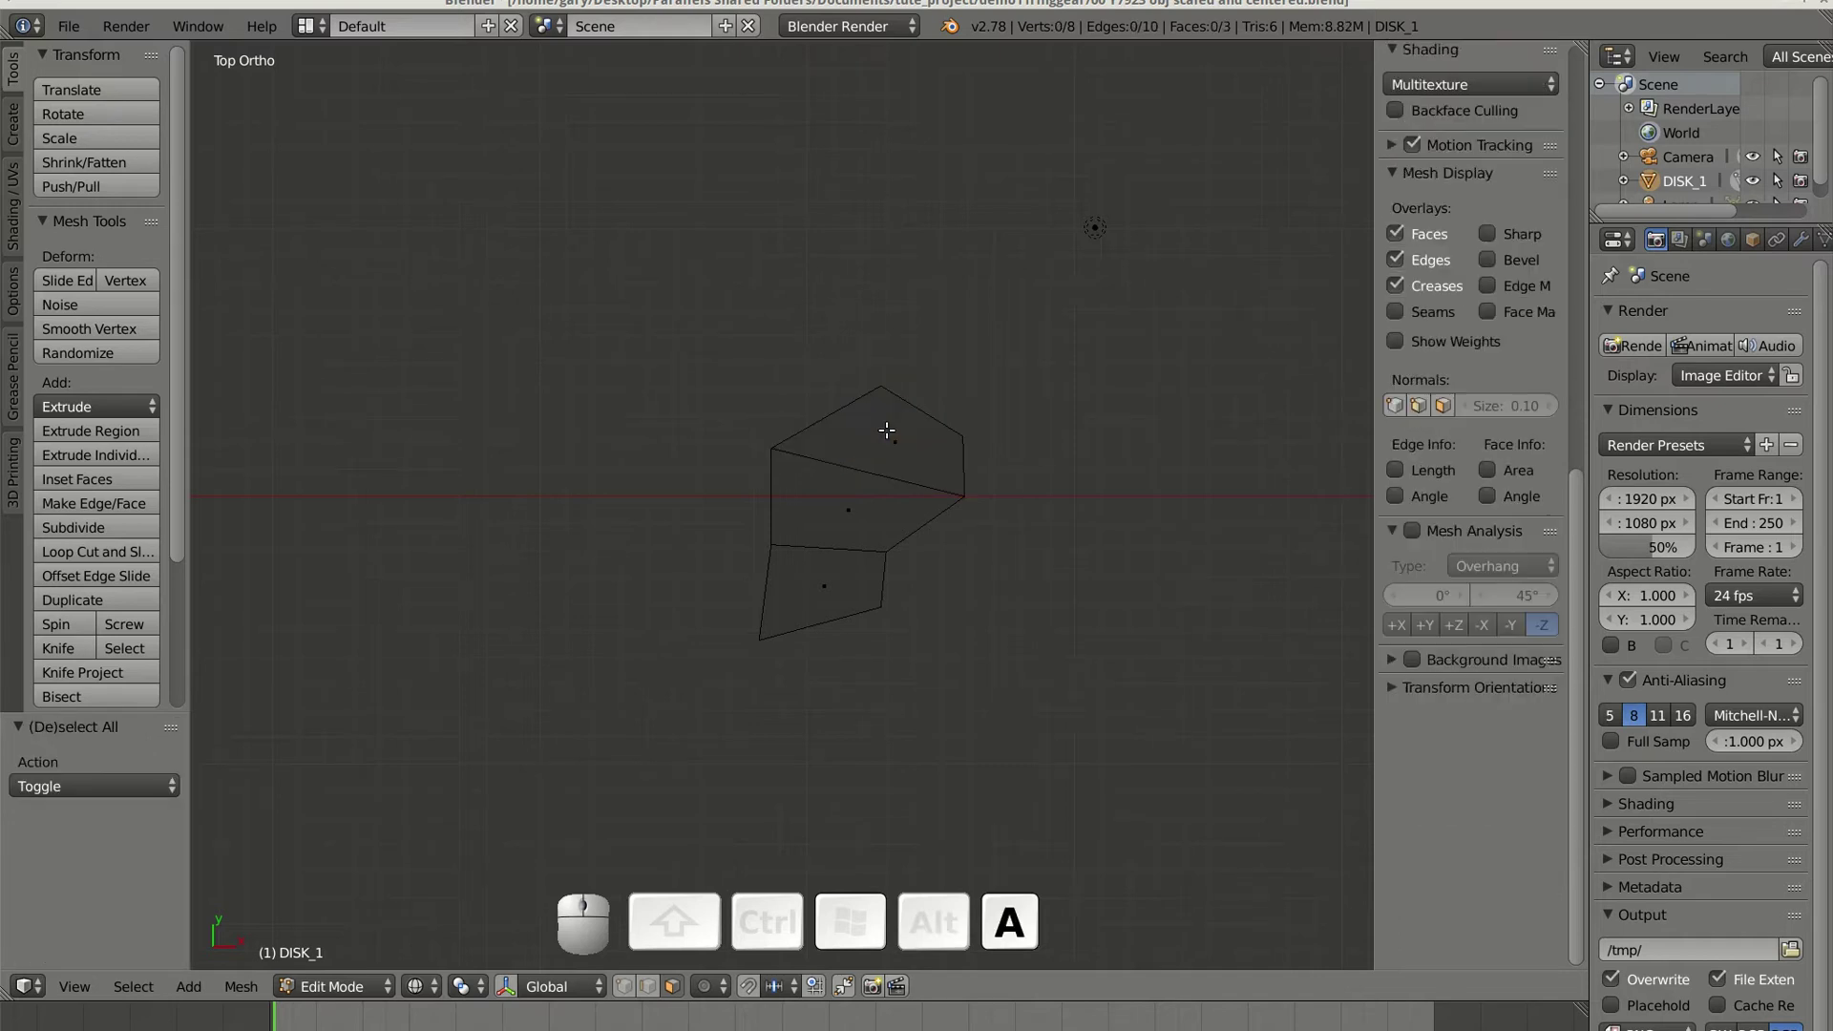
pyautogui.scroll(2, 902, 458)
pyautogui.keyDown('shift'); pyautogui.moveTo(915, 462); pyautogui.dragTo(864, 445, button='middle'); pyautogui.keyUp('shift')
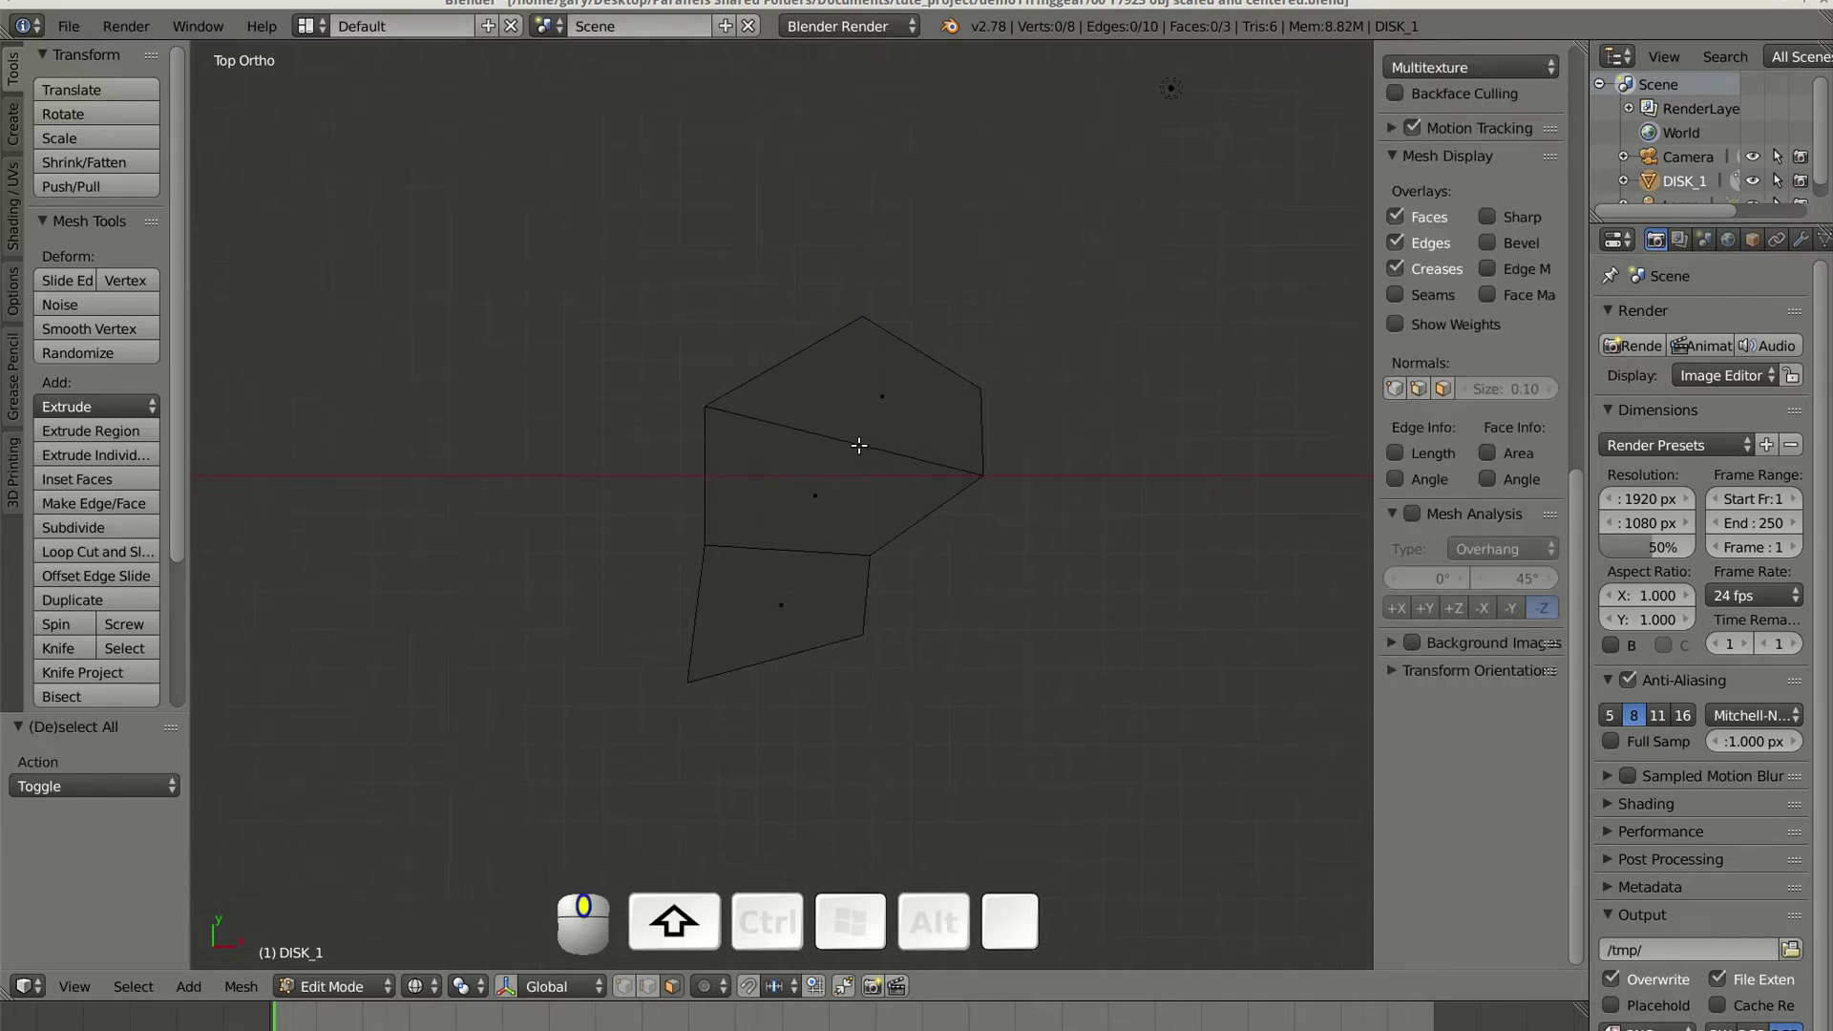
pyautogui.scroll(2, 856, 443)
# Step: Knife-cut a new edge from the top vertex down to the lower vertex
pyautogui.press('k')
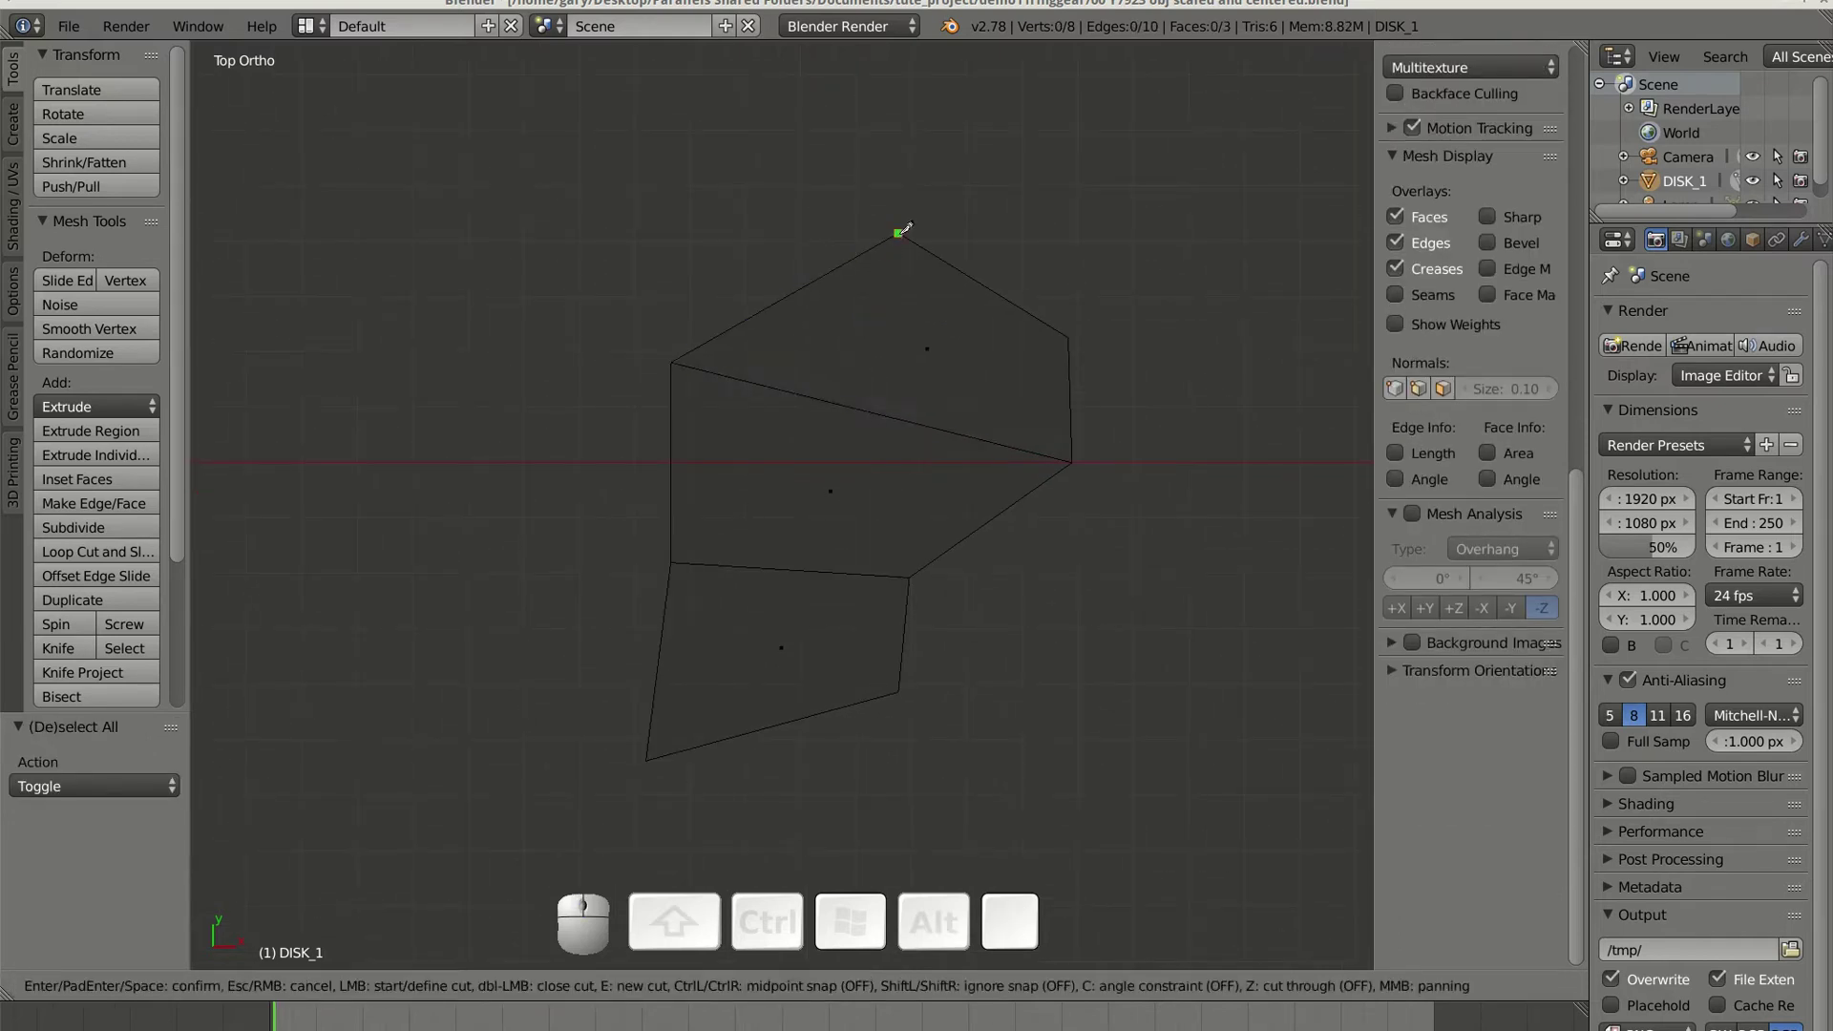
pyautogui.click(898, 231)
pyautogui.press('Return')
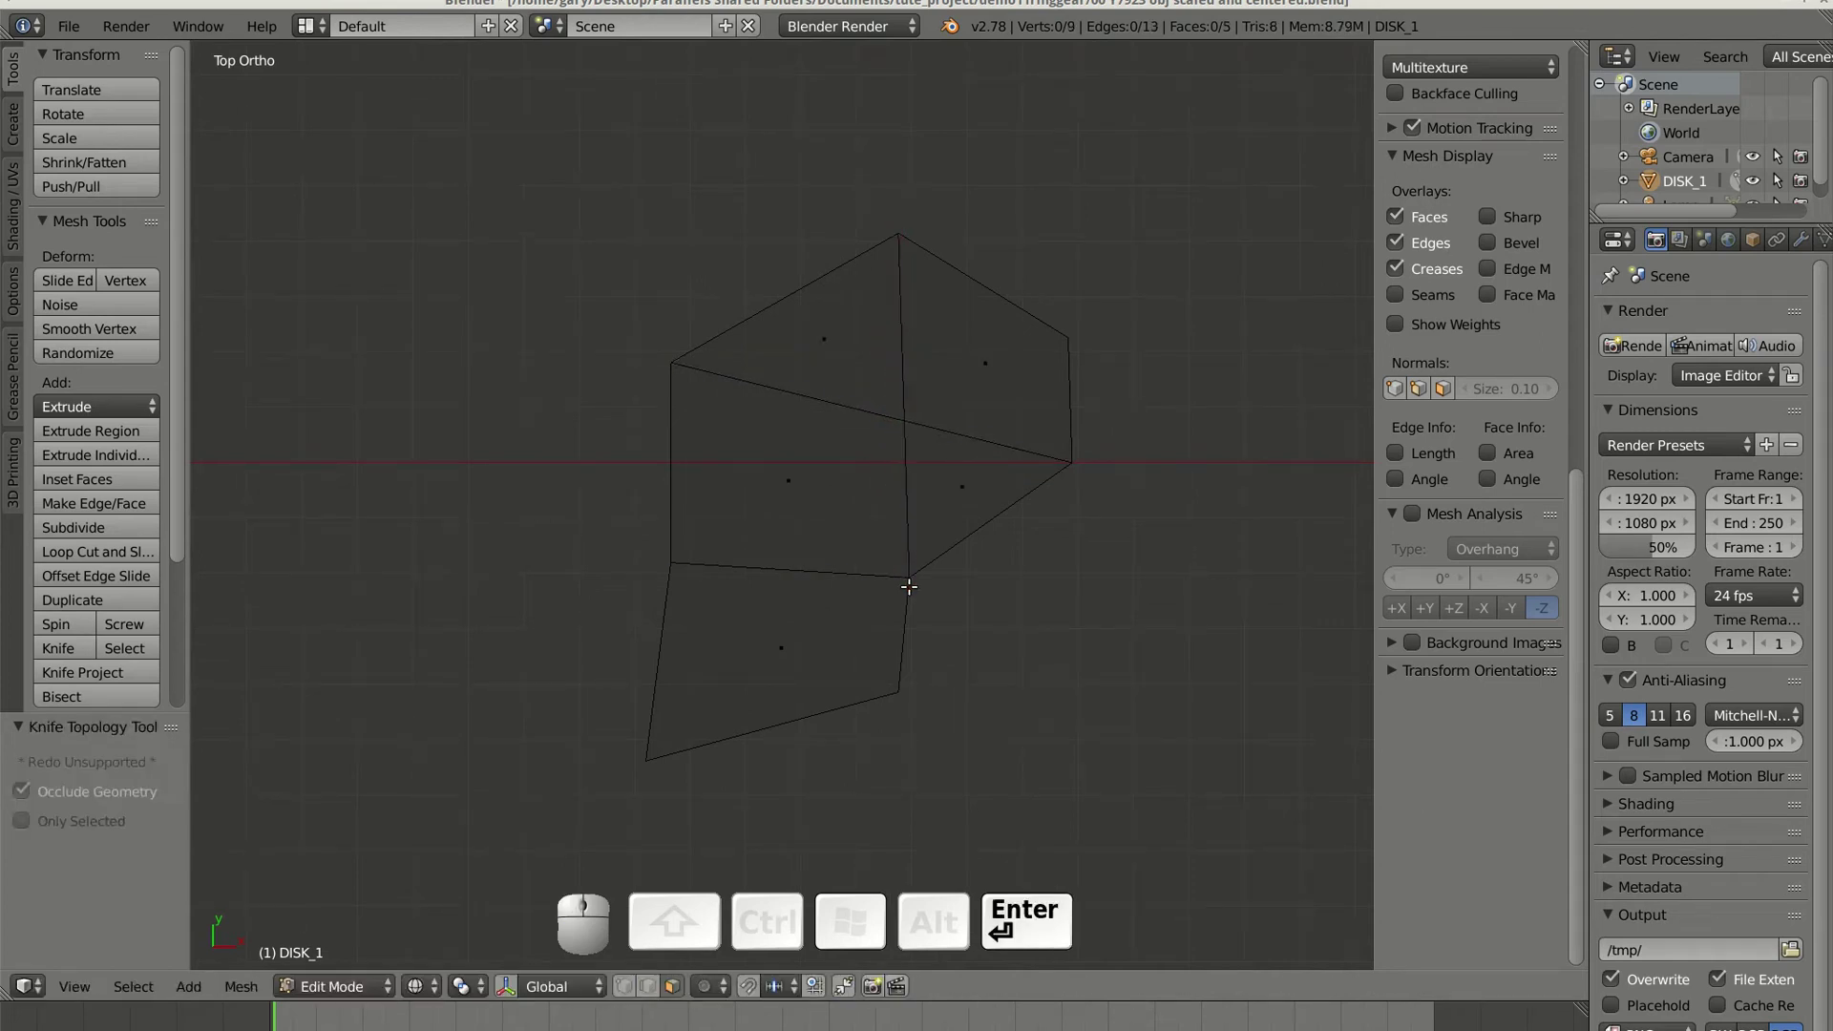
# Step: In edge mode, select both parts of the diagonal edge
pyautogui.click(647, 983)
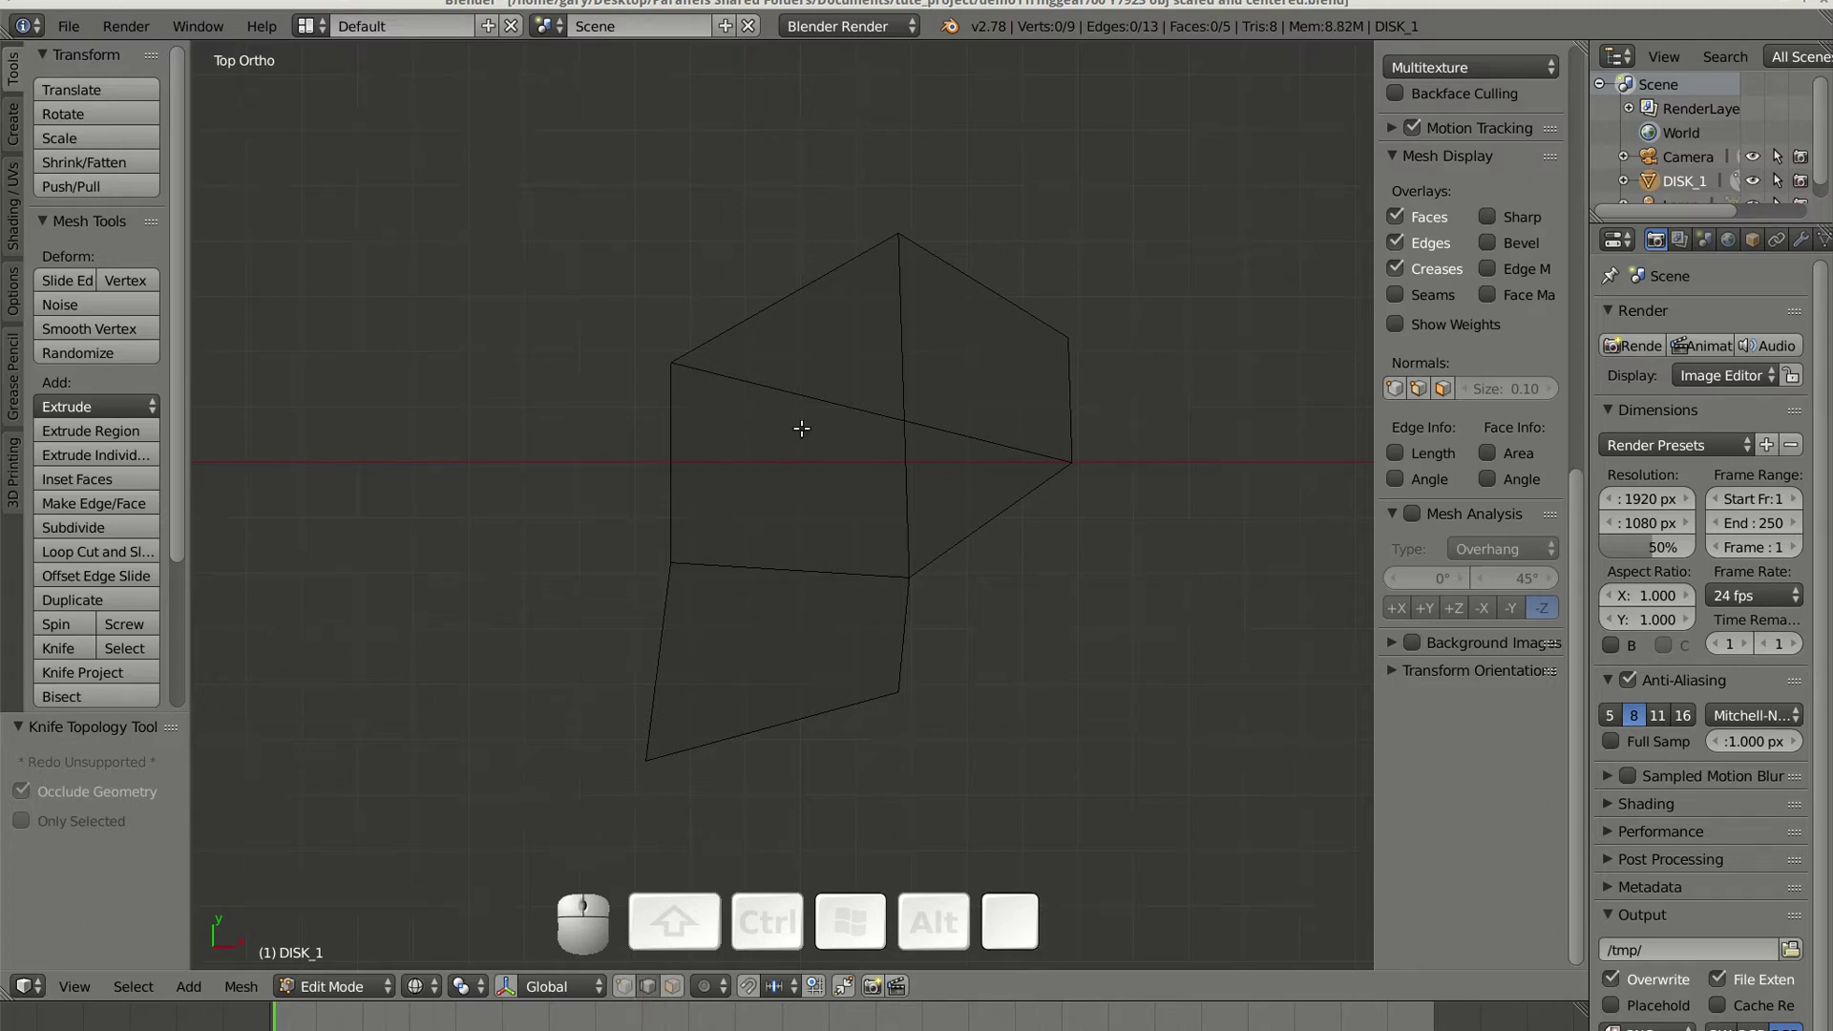
pyautogui.rightClick(880, 413)
pyautogui.keyDown('shift'); pyautogui.rightClick(934, 435); pyautogui.keyUp('shift')
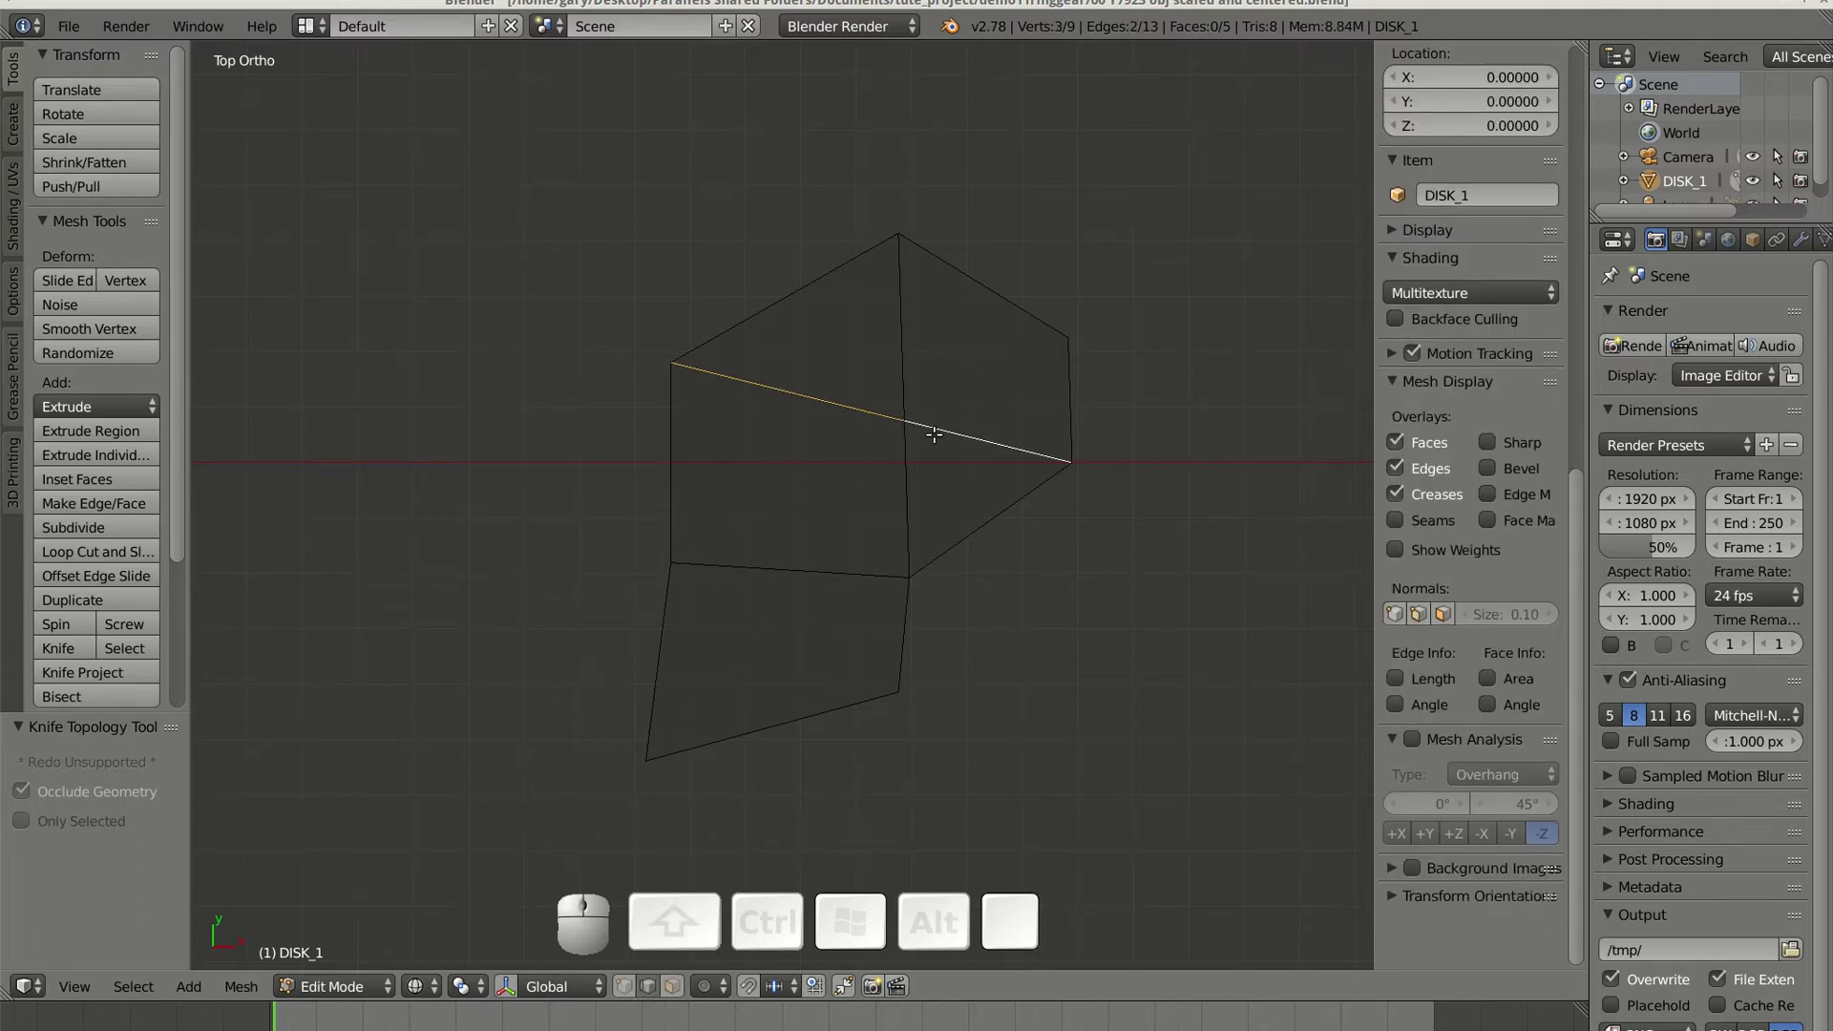
# Step: Delete the two diagonal edges and merge the stray vertex into the other at first
pyautogui.press('x')
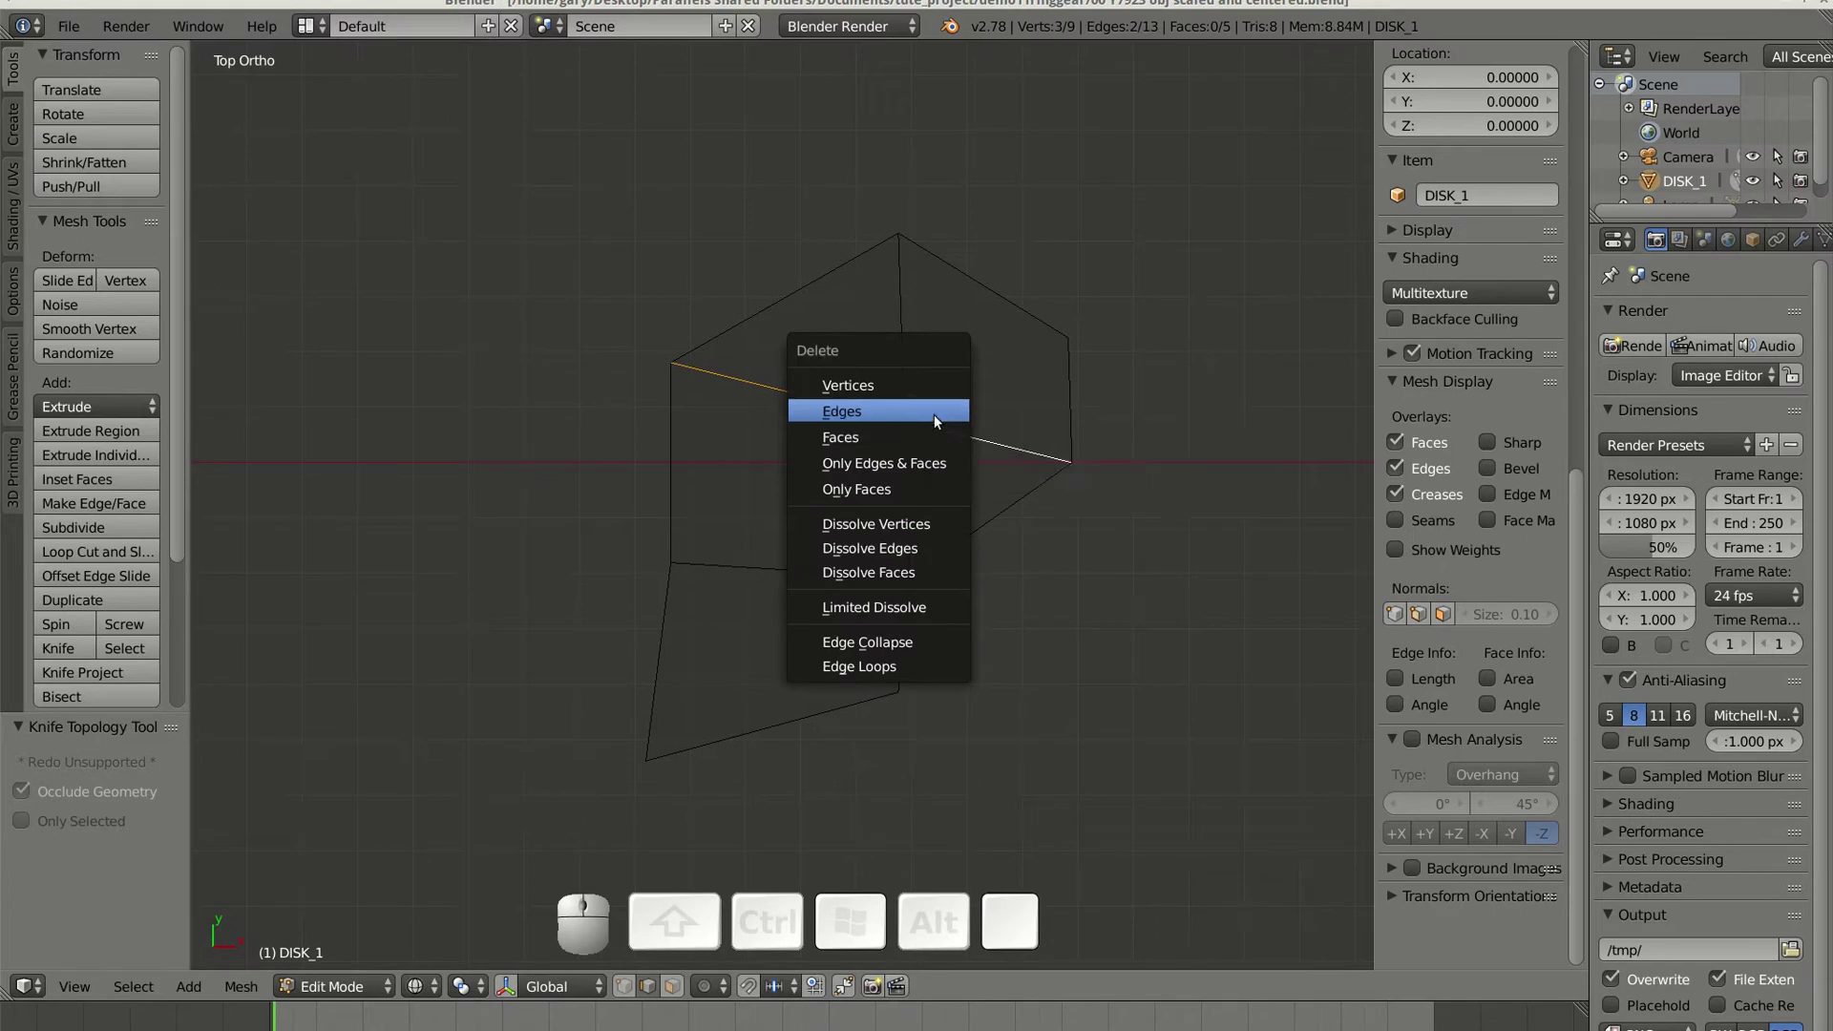
pyautogui.click(934, 414)
pyautogui.click(622, 993)
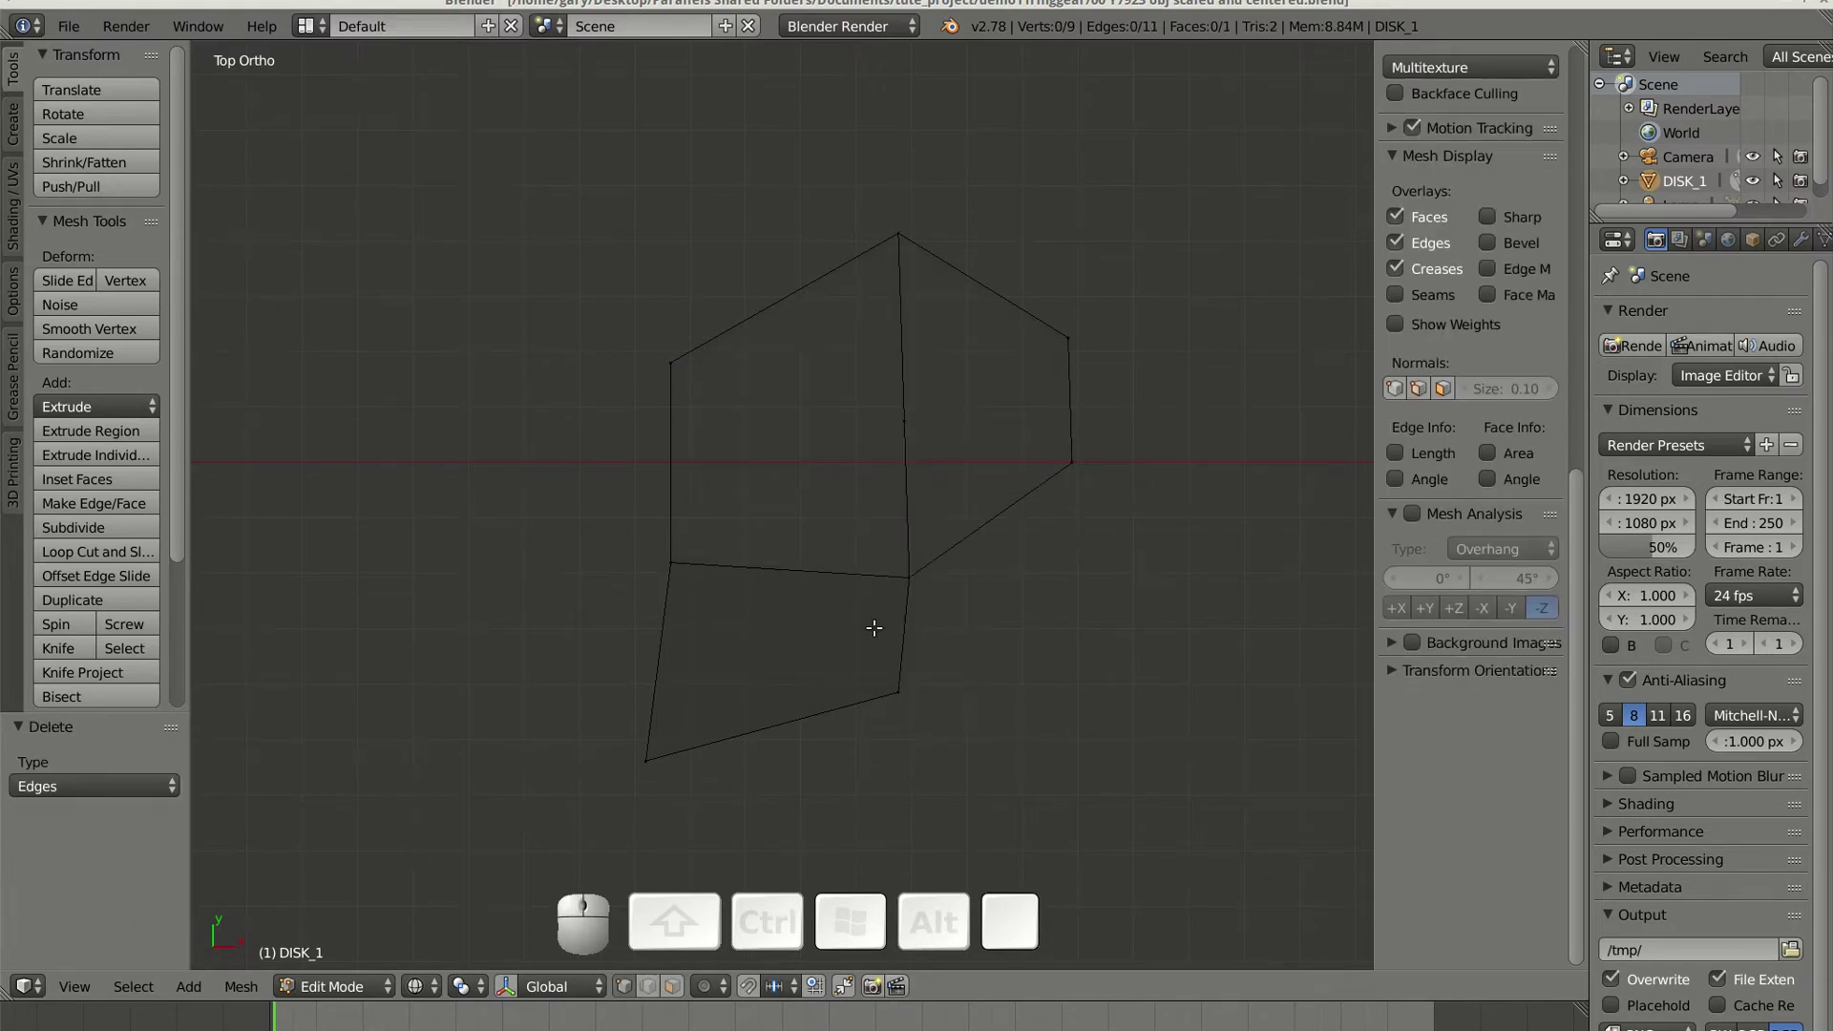
pyautogui.rightClick(897, 599)
pyautogui.keyDown('shift'); pyautogui.rightClick(915, 433); pyautogui.keyUp('shift')
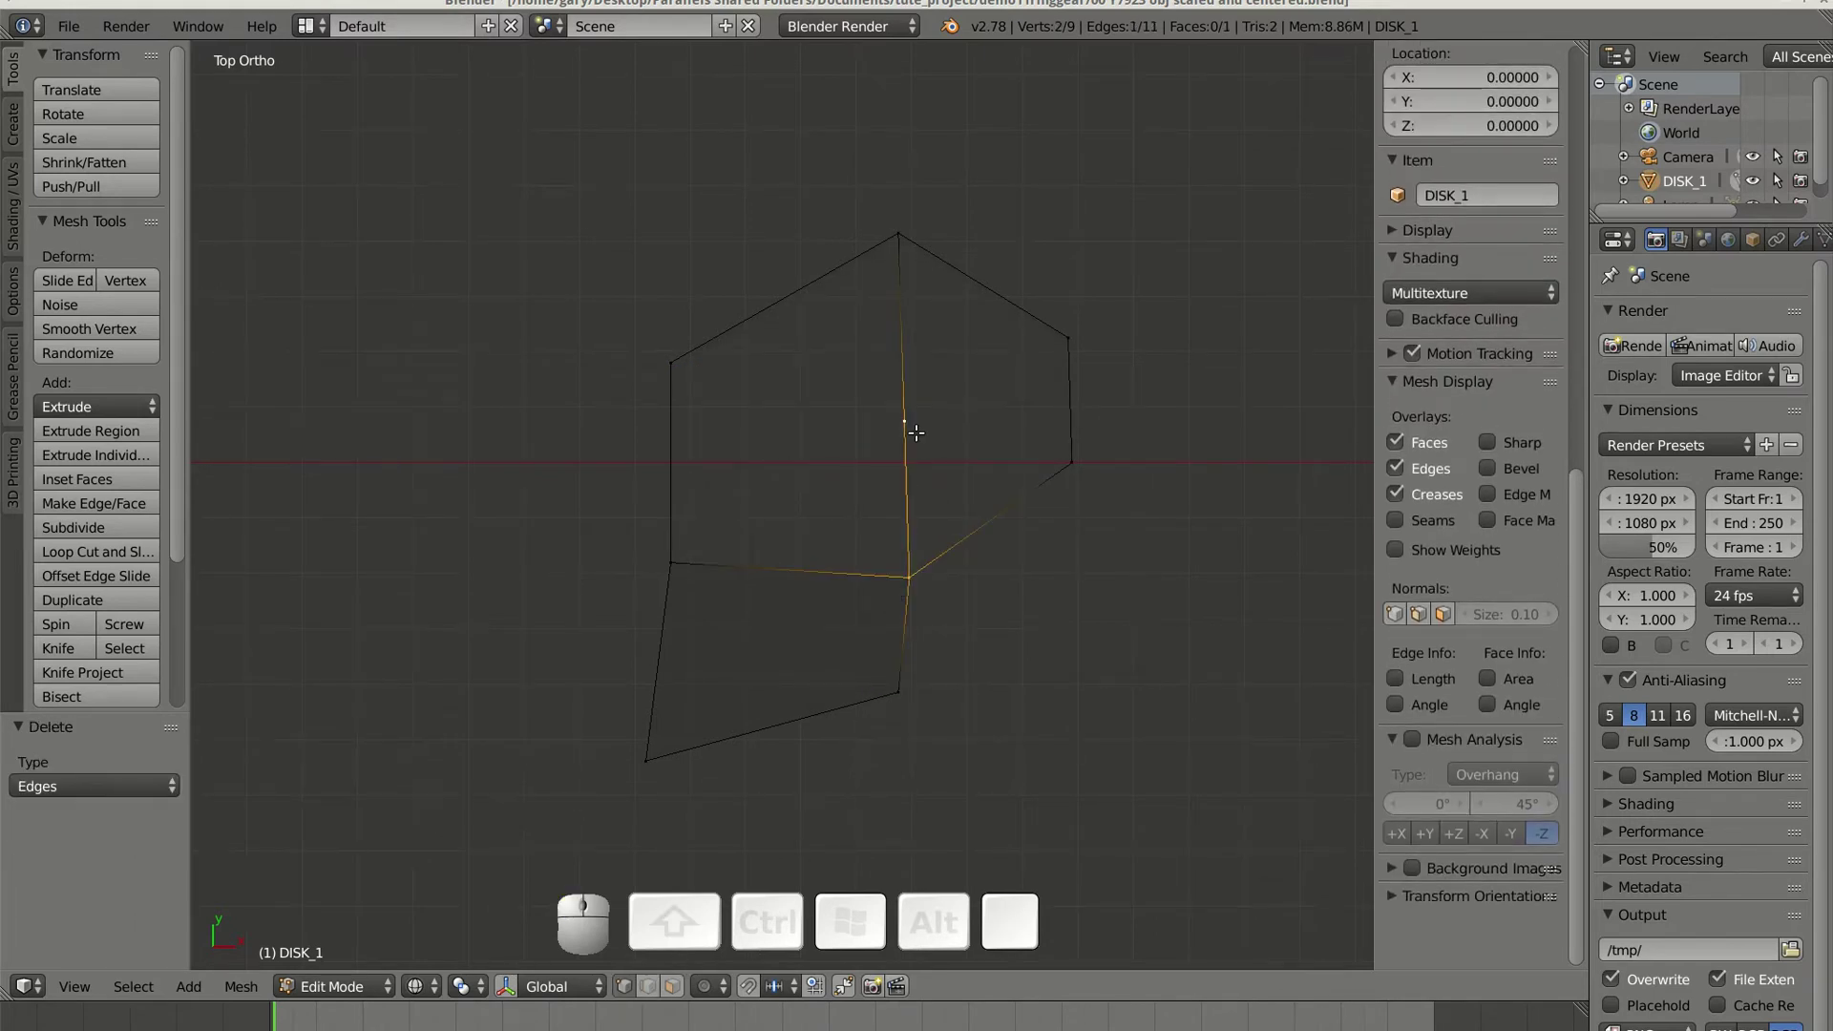
pyautogui.hotkey('alt', 'm')
pyautogui.click(916, 433)
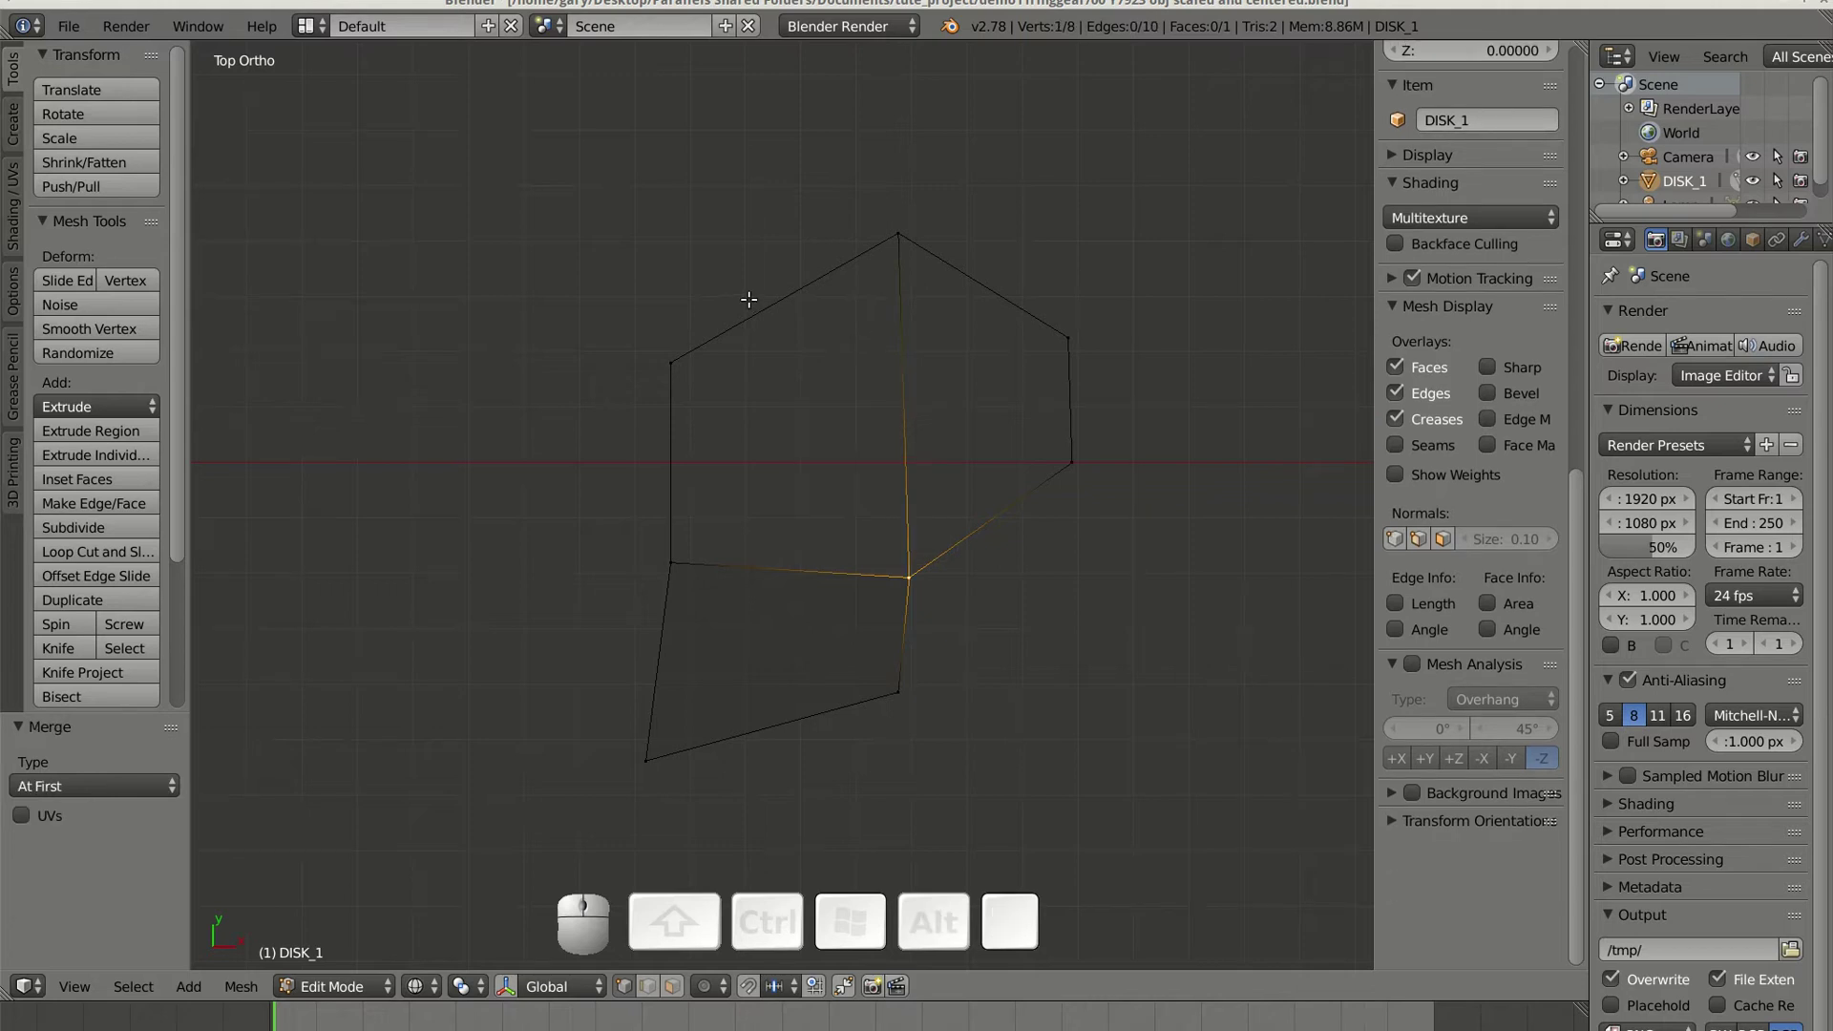
# Step: Fill faces between the left edge pair and the middle-right edge pair, then deselect
pyautogui.click(646, 989)
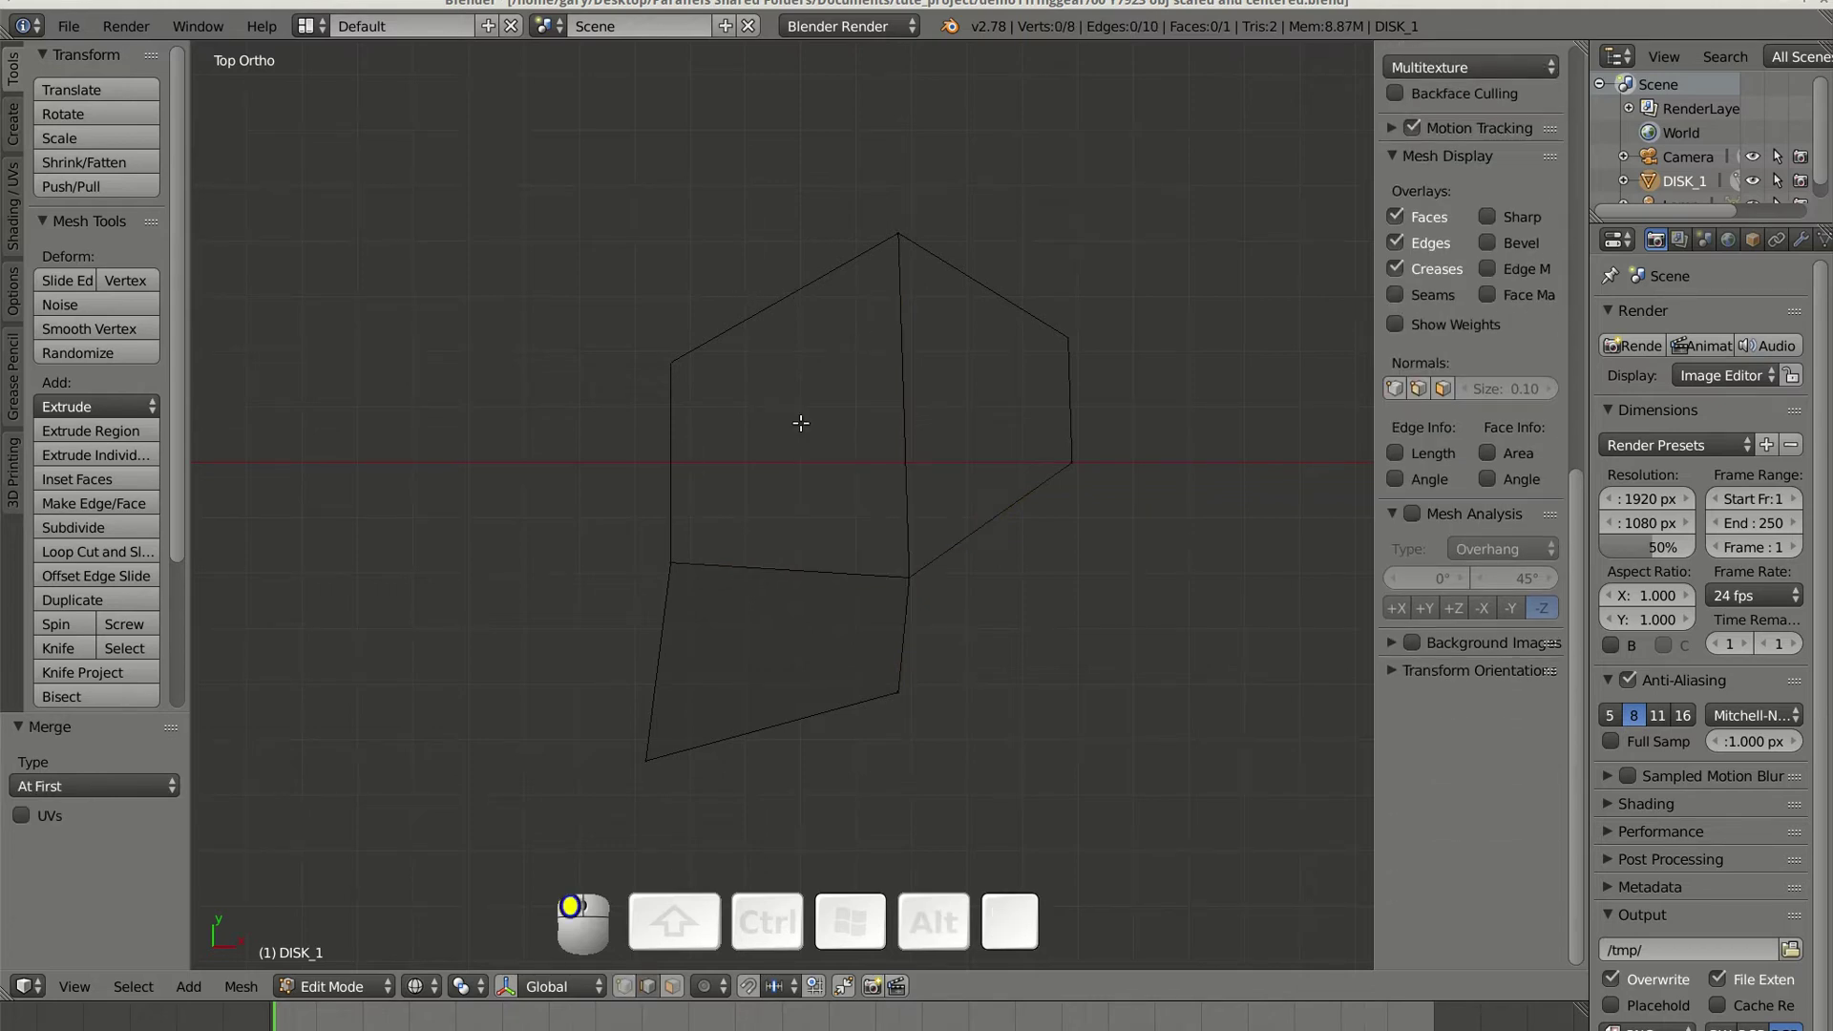
pyautogui.keyDown('shift'); pyautogui.rightClick(768, 309); pyautogui.keyUp('shift')
pyautogui.keyDown('shift'); pyautogui.rightClick(800, 567); pyautogui.keyUp('shift')
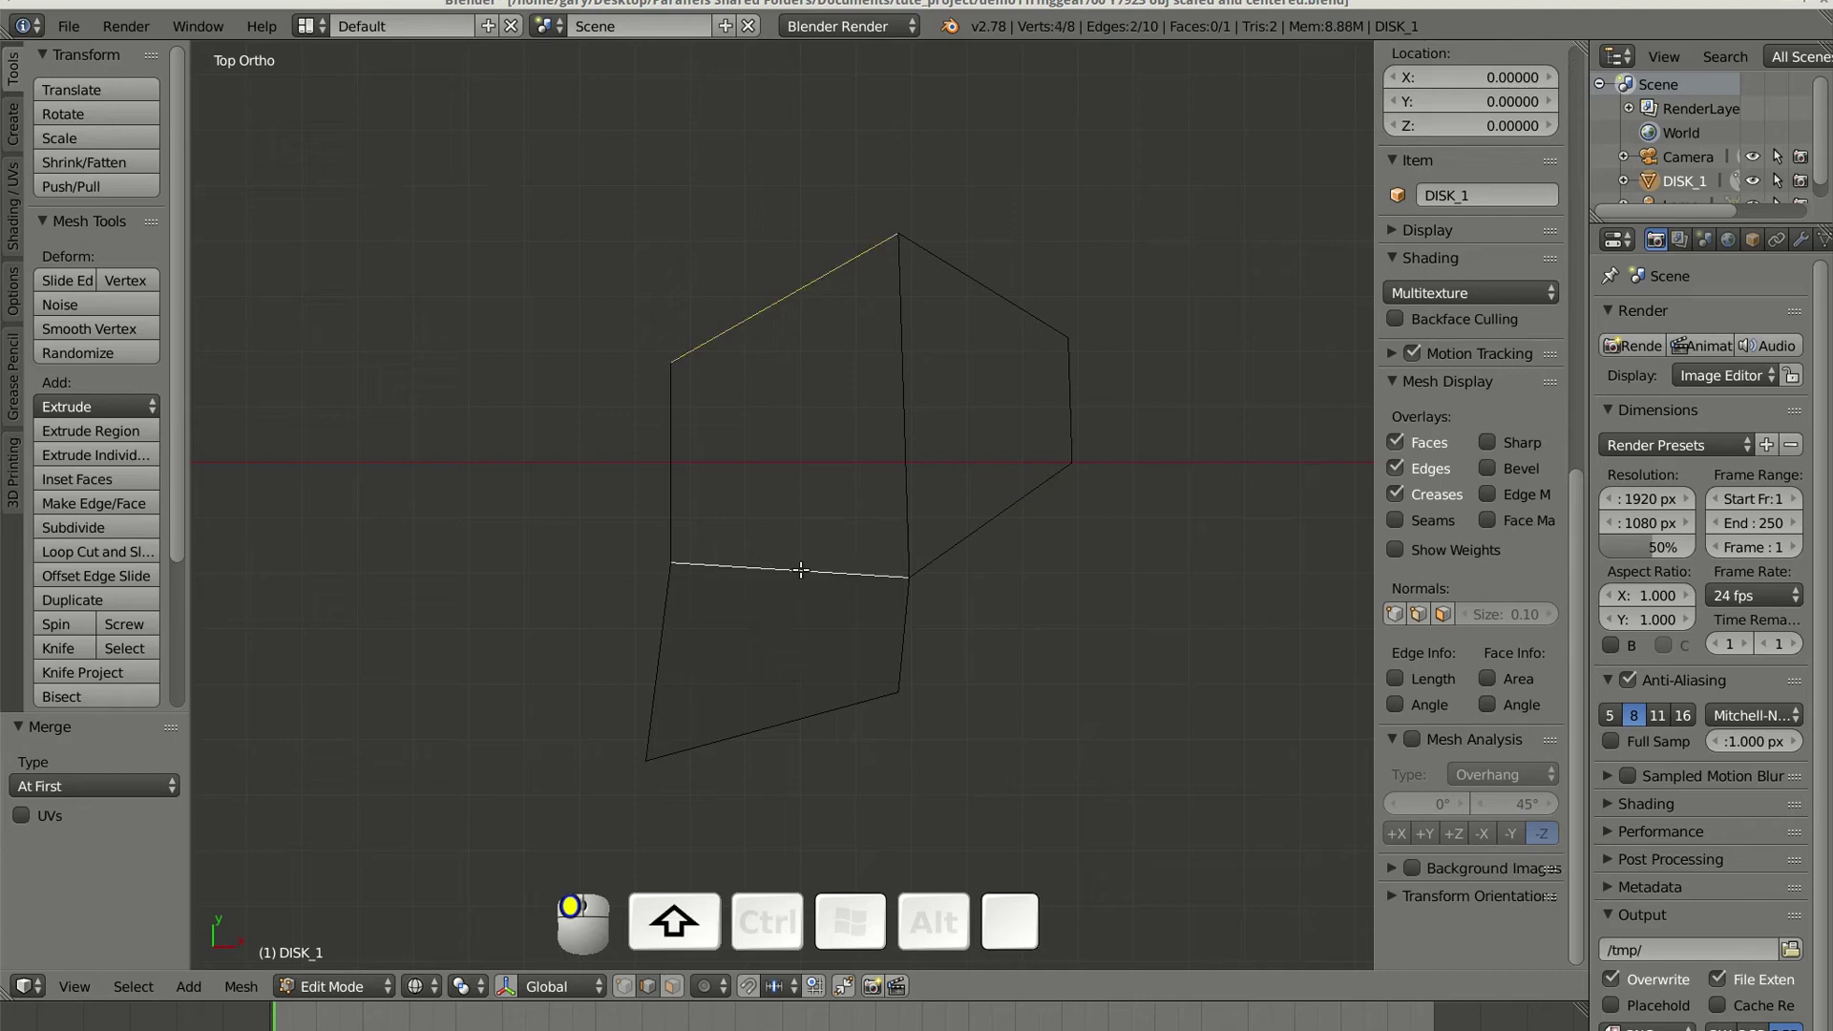
pyautogui.press('f')
pyautogui.rightClick(905, 437)
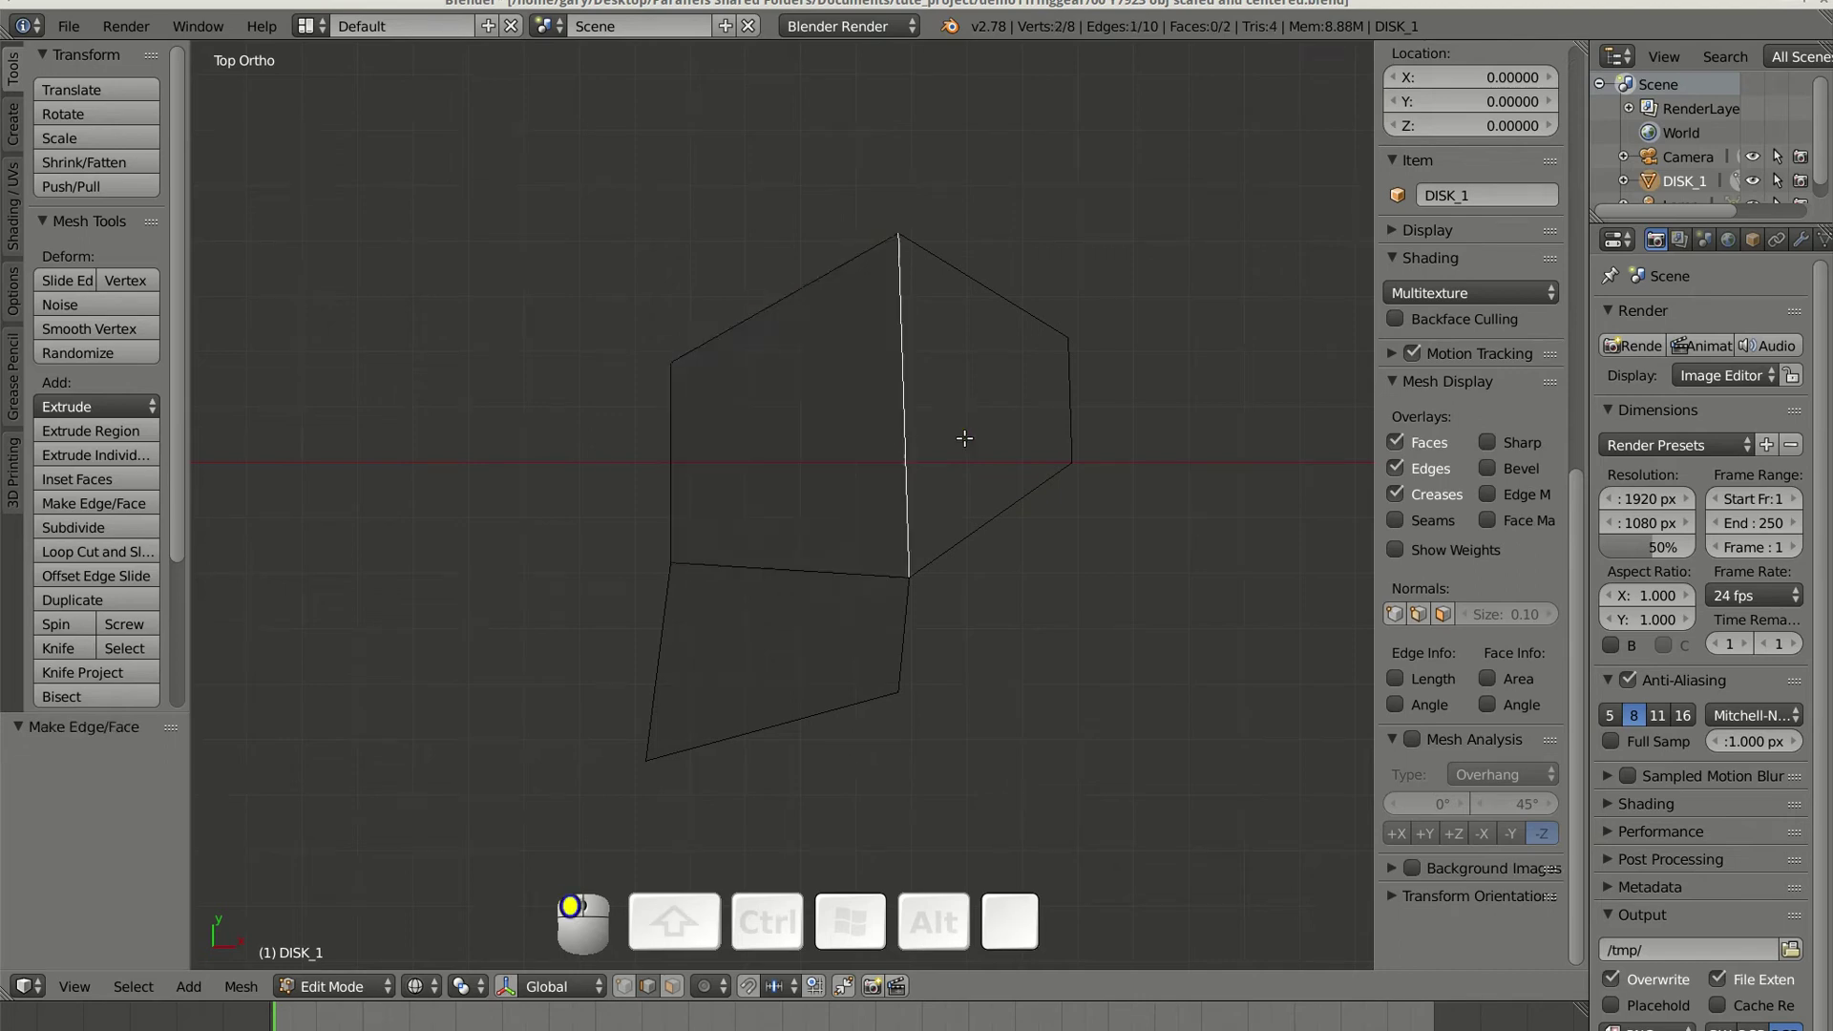
pyautogui.keyDown('shift'); pyautogui.rightClick(1077, 435); pyautogui.keyUp('shift')
pyautogui.press('f')
pyautogui.press('a')
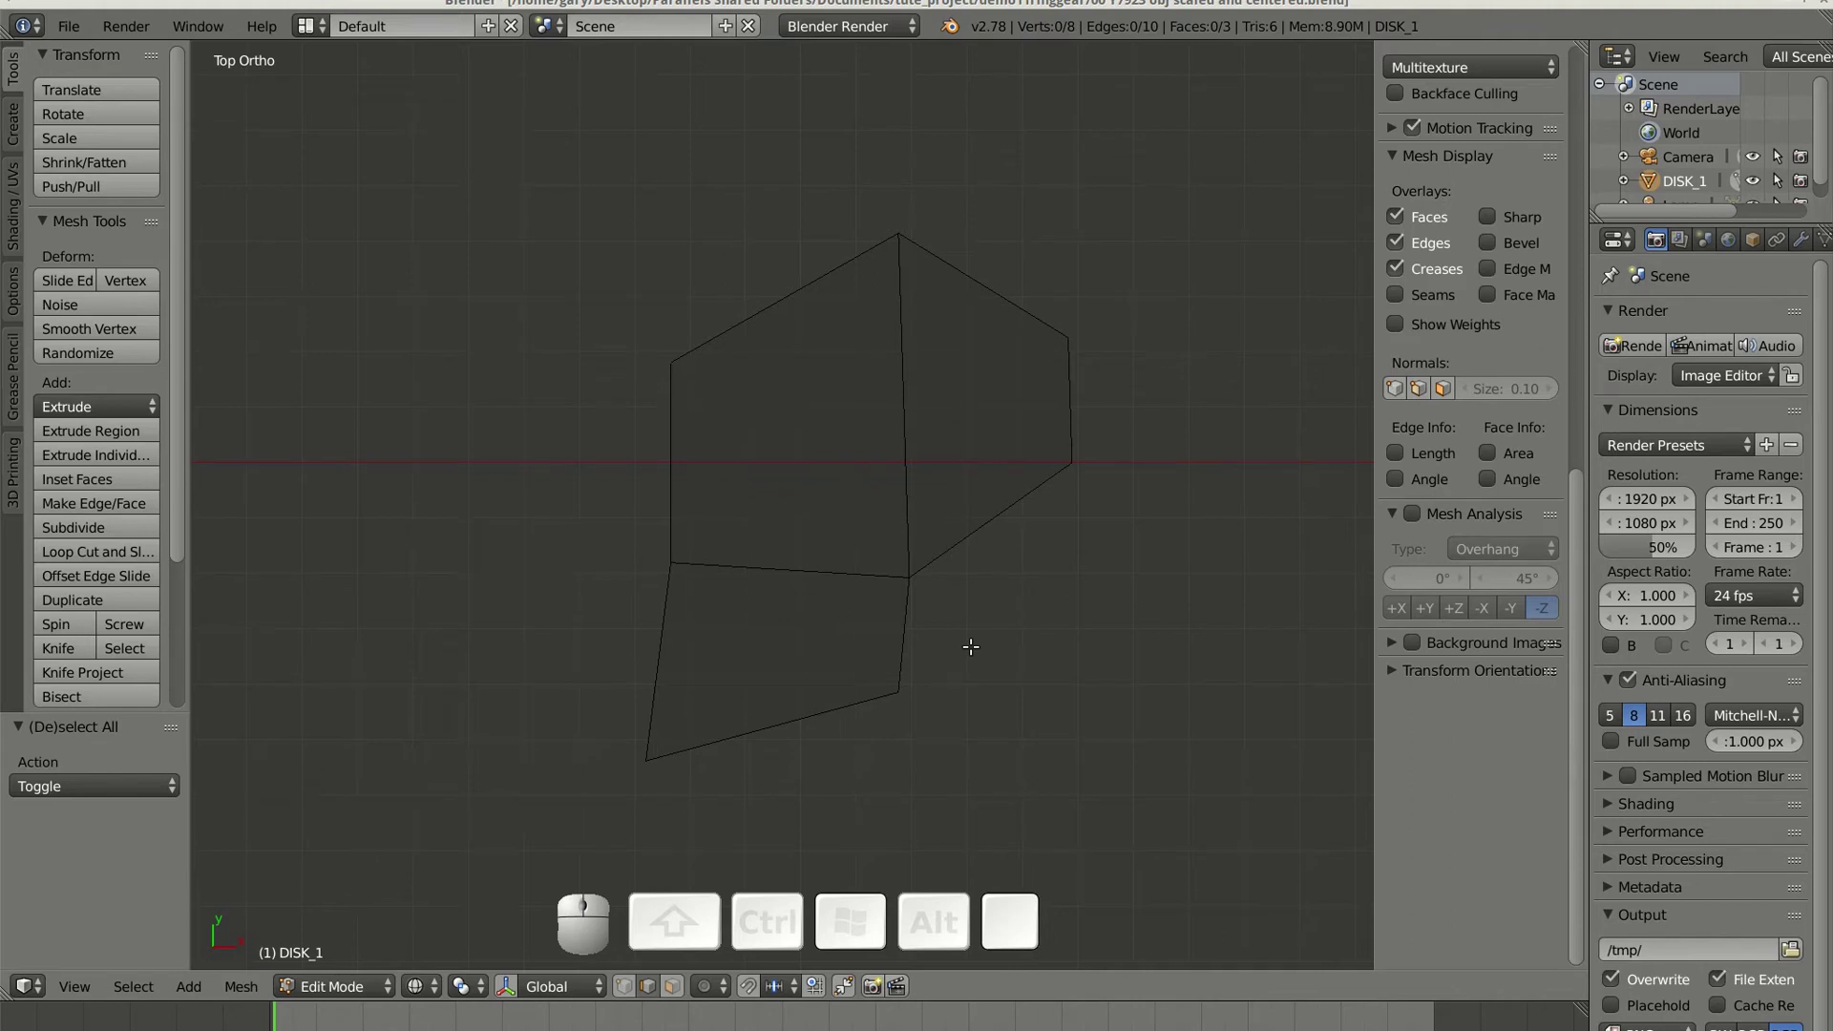
# Step: Use solid shading, enable face angle display, and select all three faces to read angles like 119.649
pyautogui.press('z')
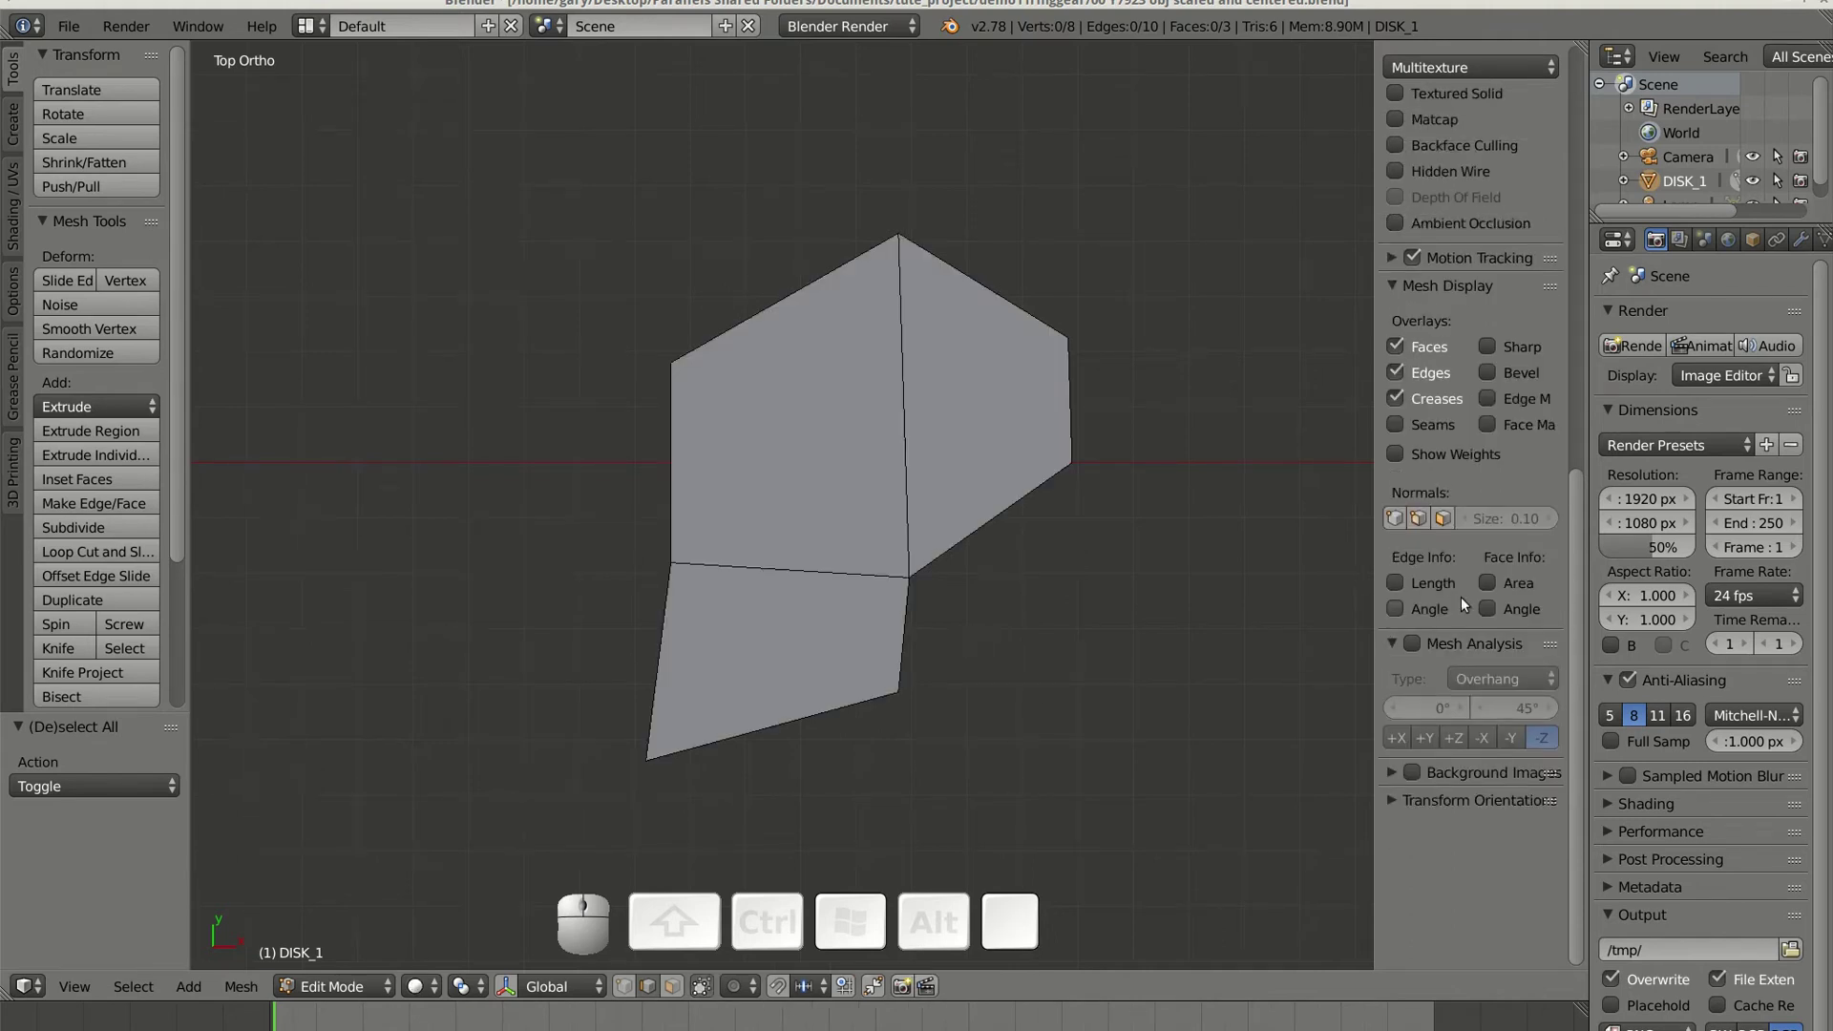
pyautogui.click(1489, 608)
pyautogui.keyDown('shift'); pyautogui.rightClick(788, 523); pyautogui.keyUp('shift')
pyautogui.keyDown('shift'); pyautogui.rightClick(880, 616); pyautogui.keyUp('shift')
pyautogui.keyDown('shift'); pyautogui.rightClick(1003, 477); pyautogui.keyUp('shift')
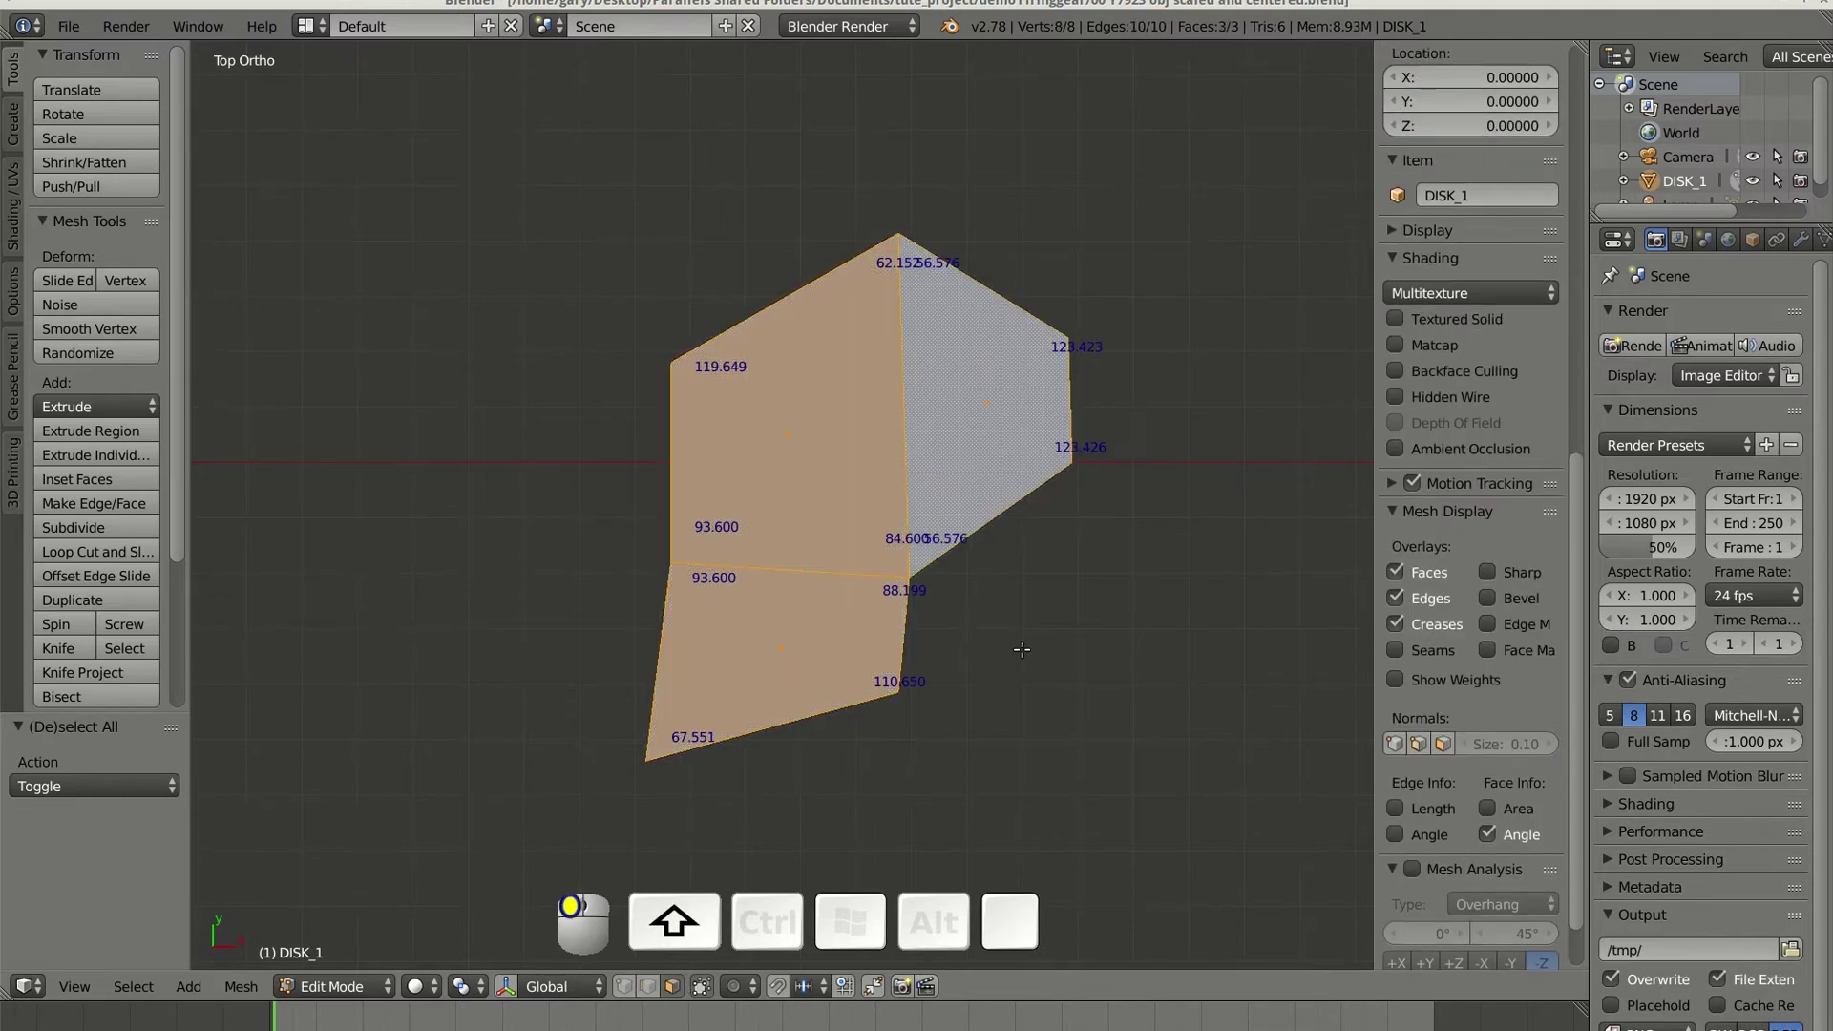
# Step: Hide face angles and extrude the outline edges only by -1.148 along Z
pyautogui.click(1490, 836)
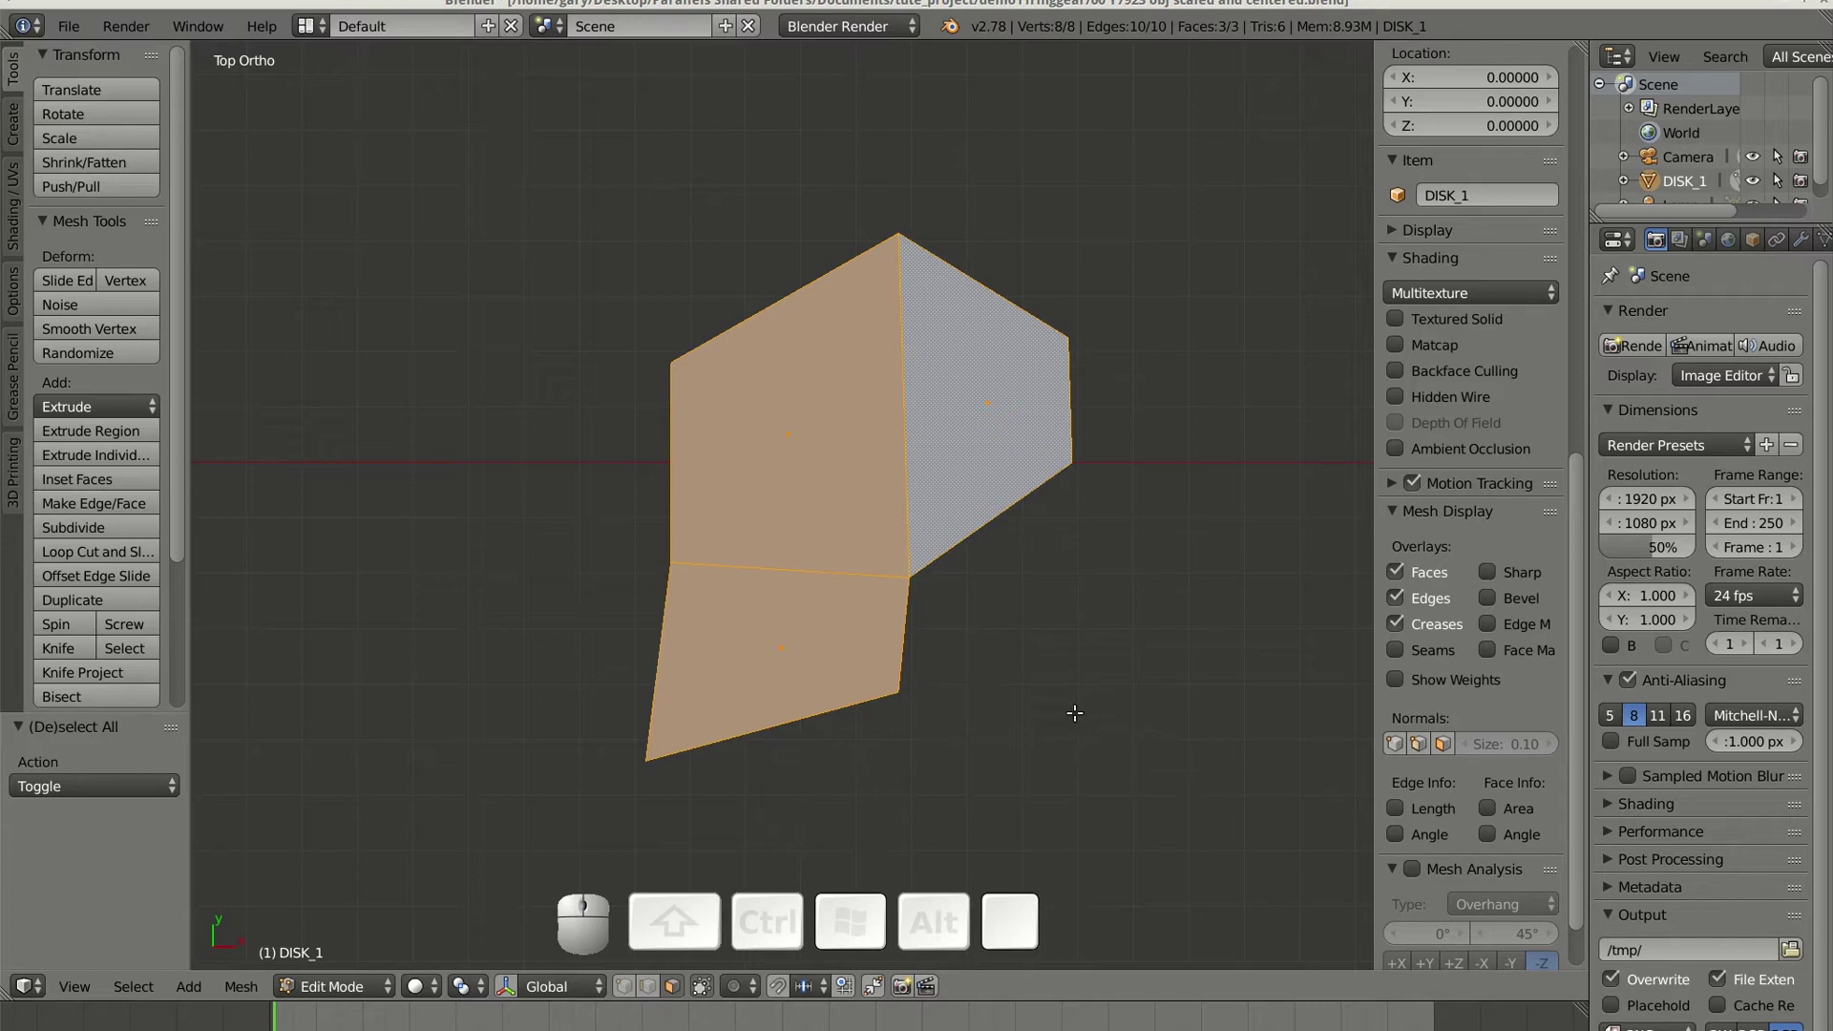
pyautogui.click(653, 988)
pyautogui.hotkey('alt', 'e')
pyautogui.click(1091, 717)
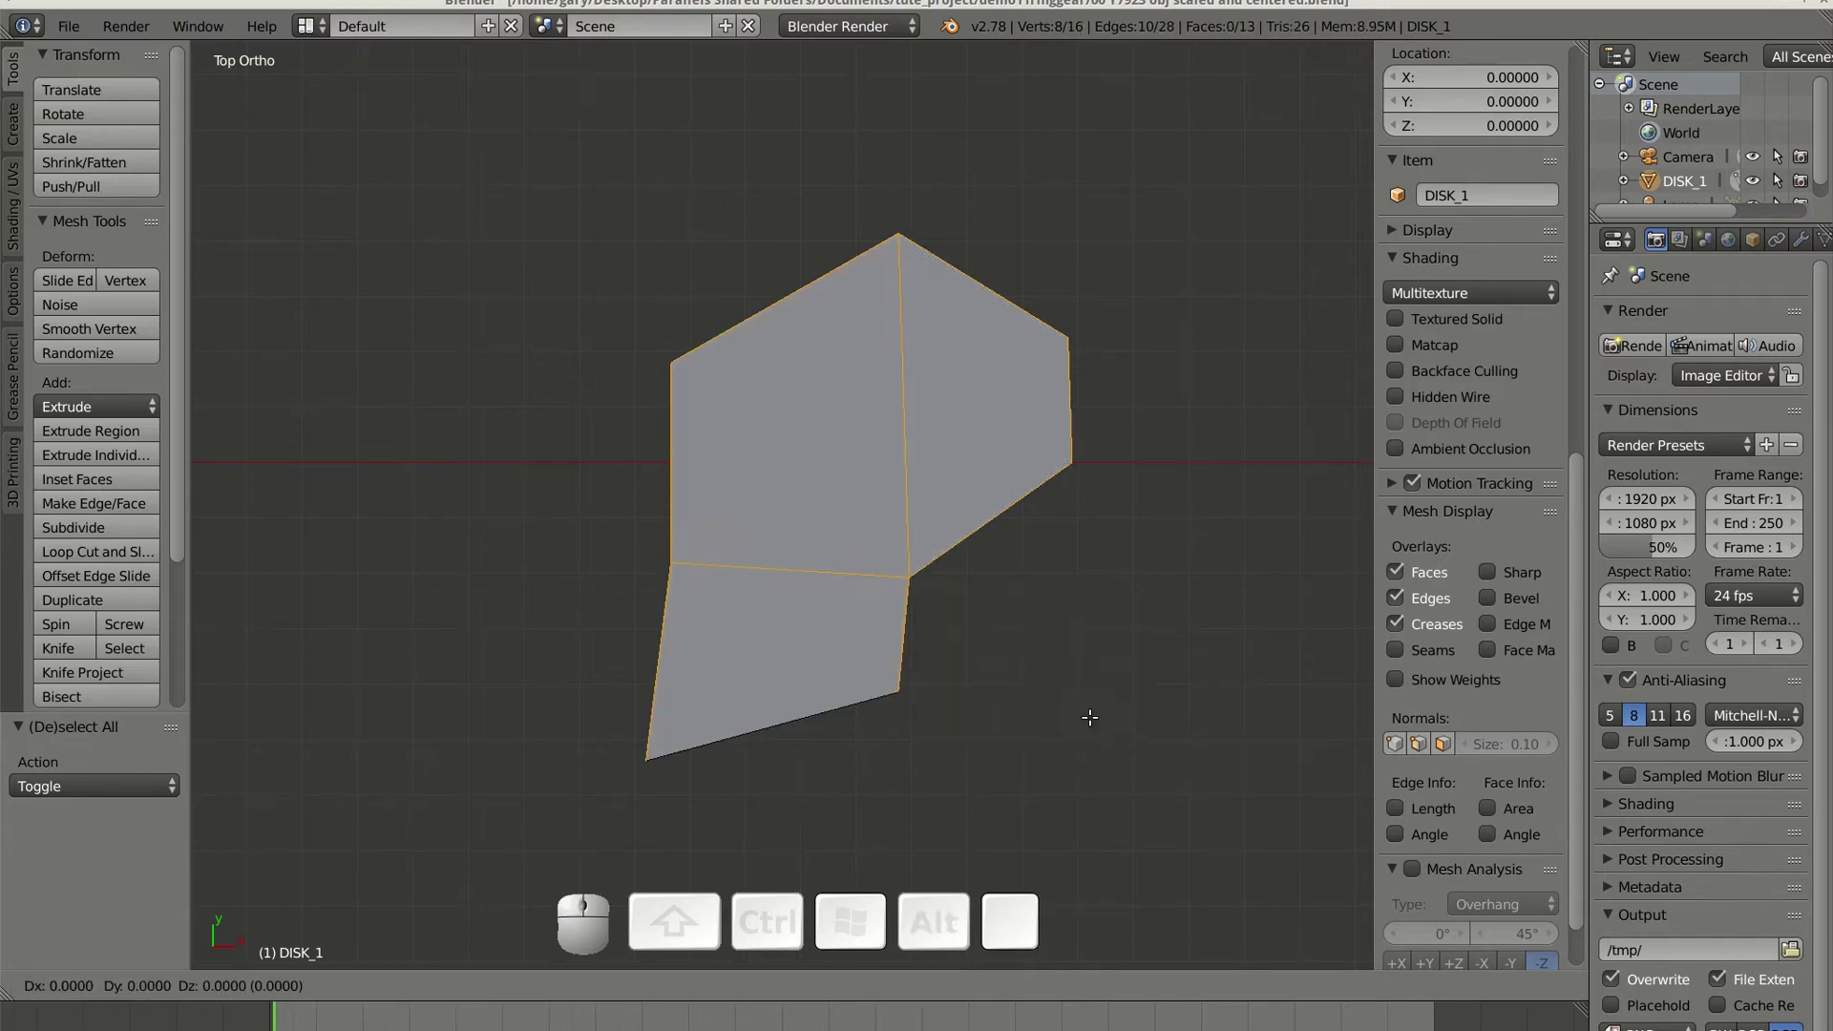
pyautogui.write('-1.148')
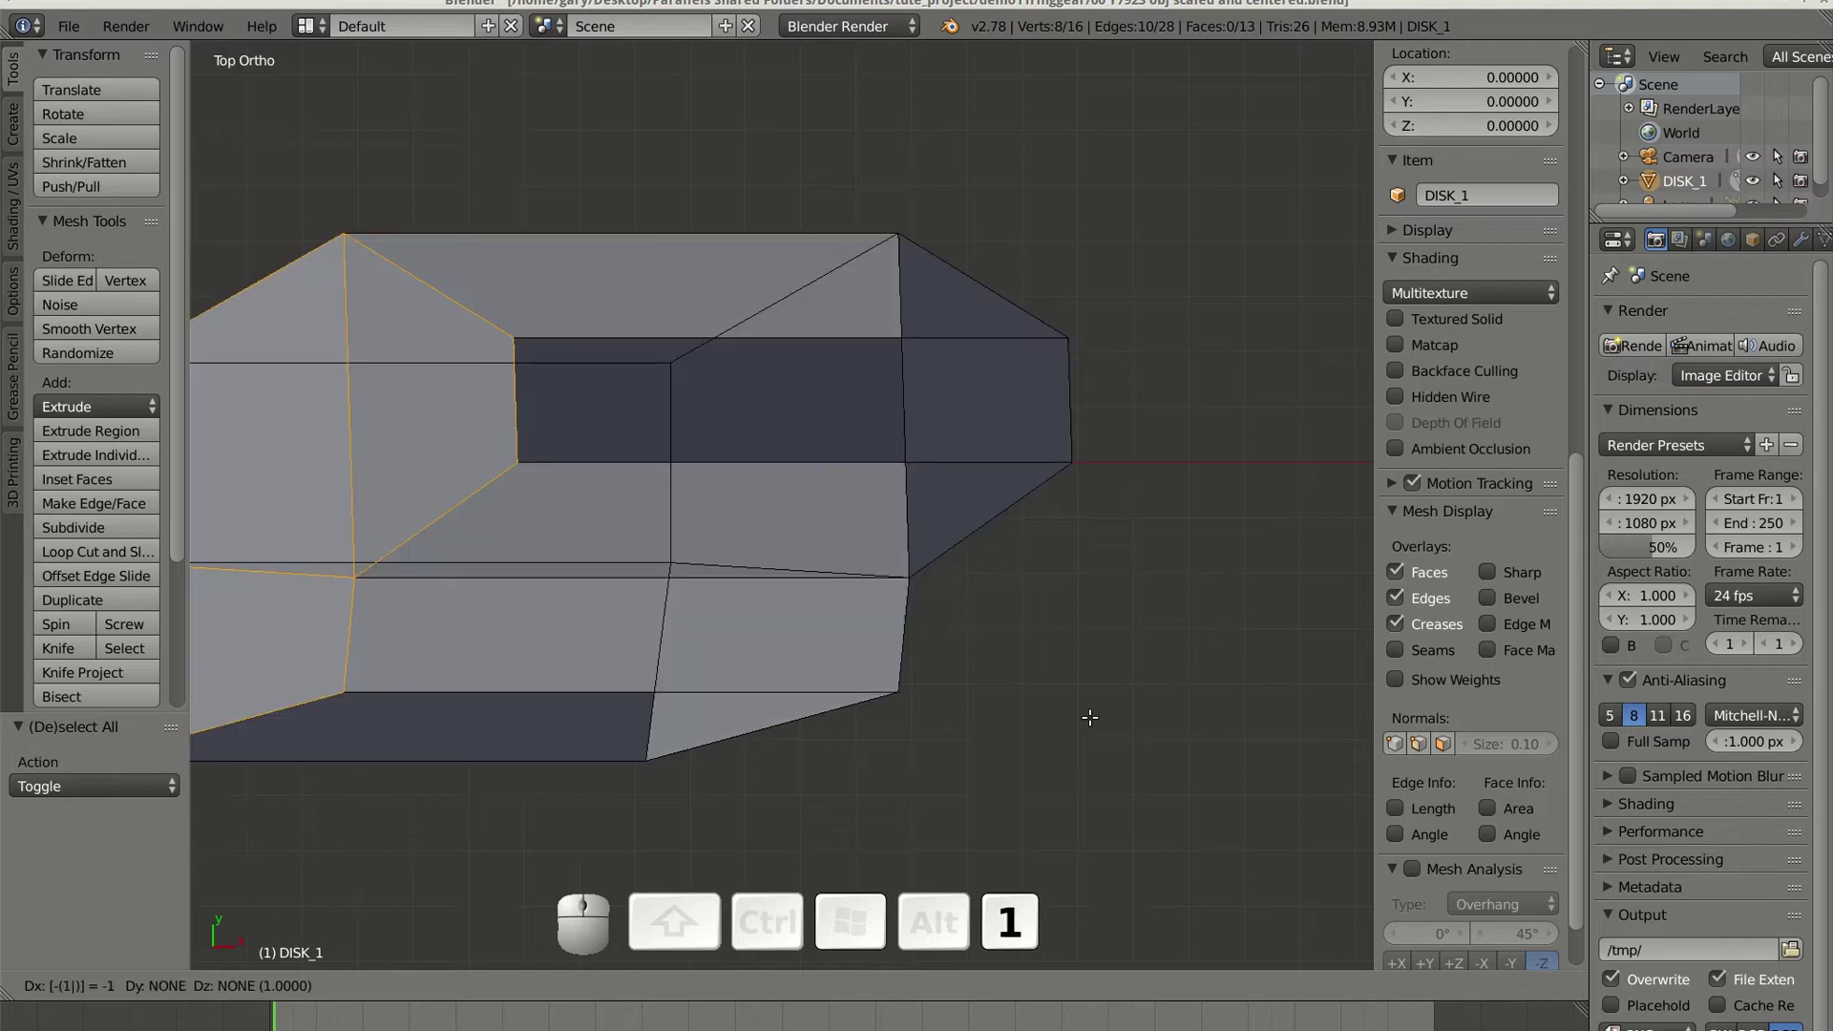
pyautogui.write('z')
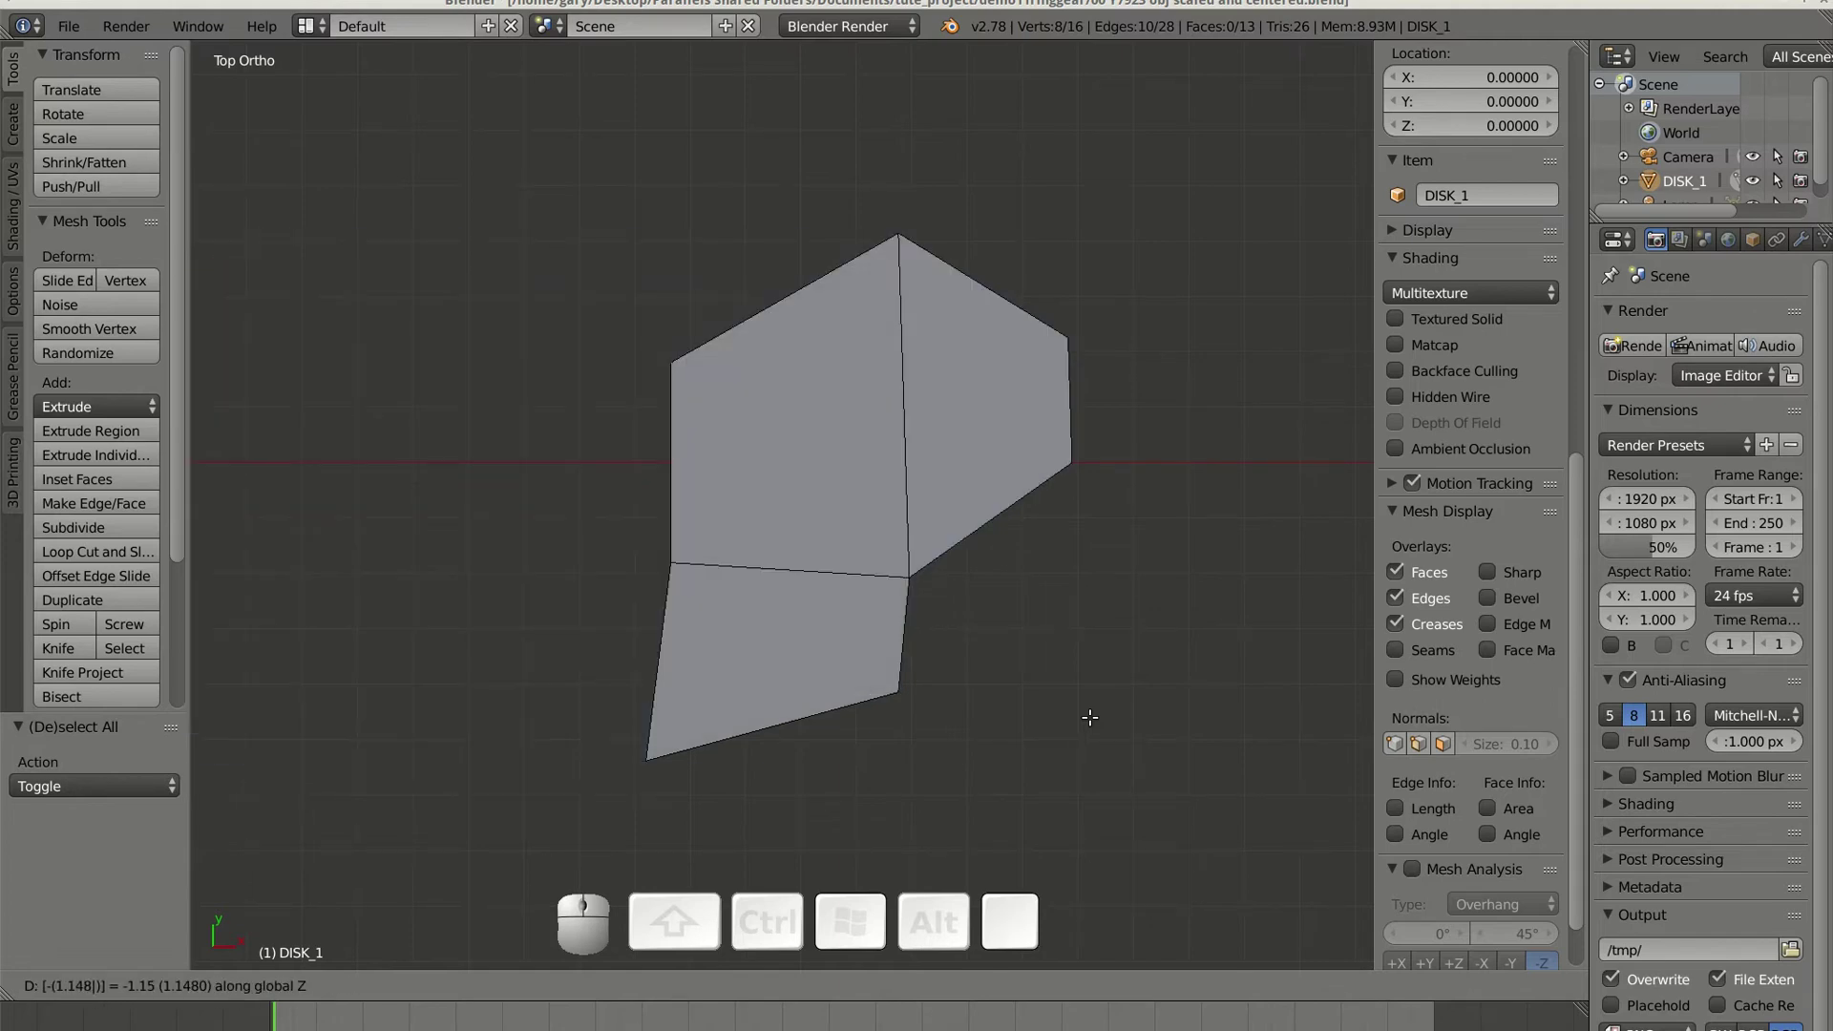
pyautogui.press('Return')
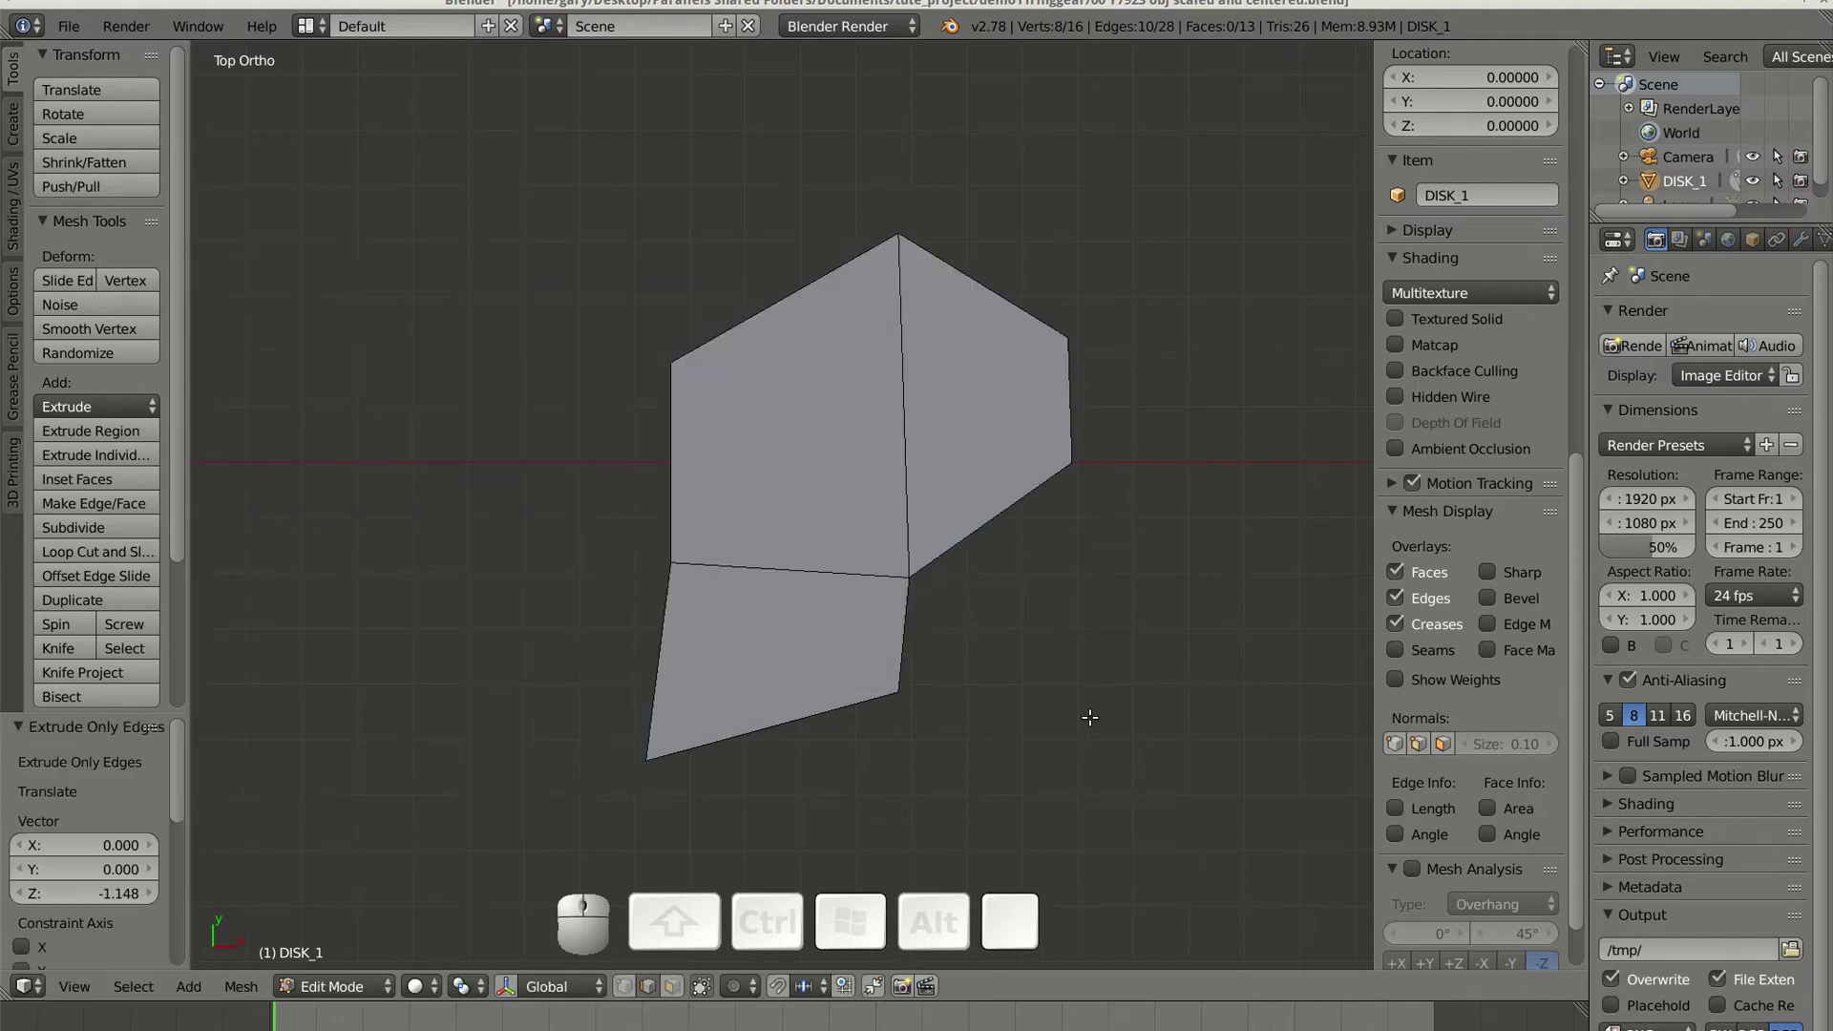
# Step: Duplicate the three faces, move the copy 1.148 on Z as the base, and orbit to inspect
pyautogui.click(672, 986)
pyautogui.press('c')
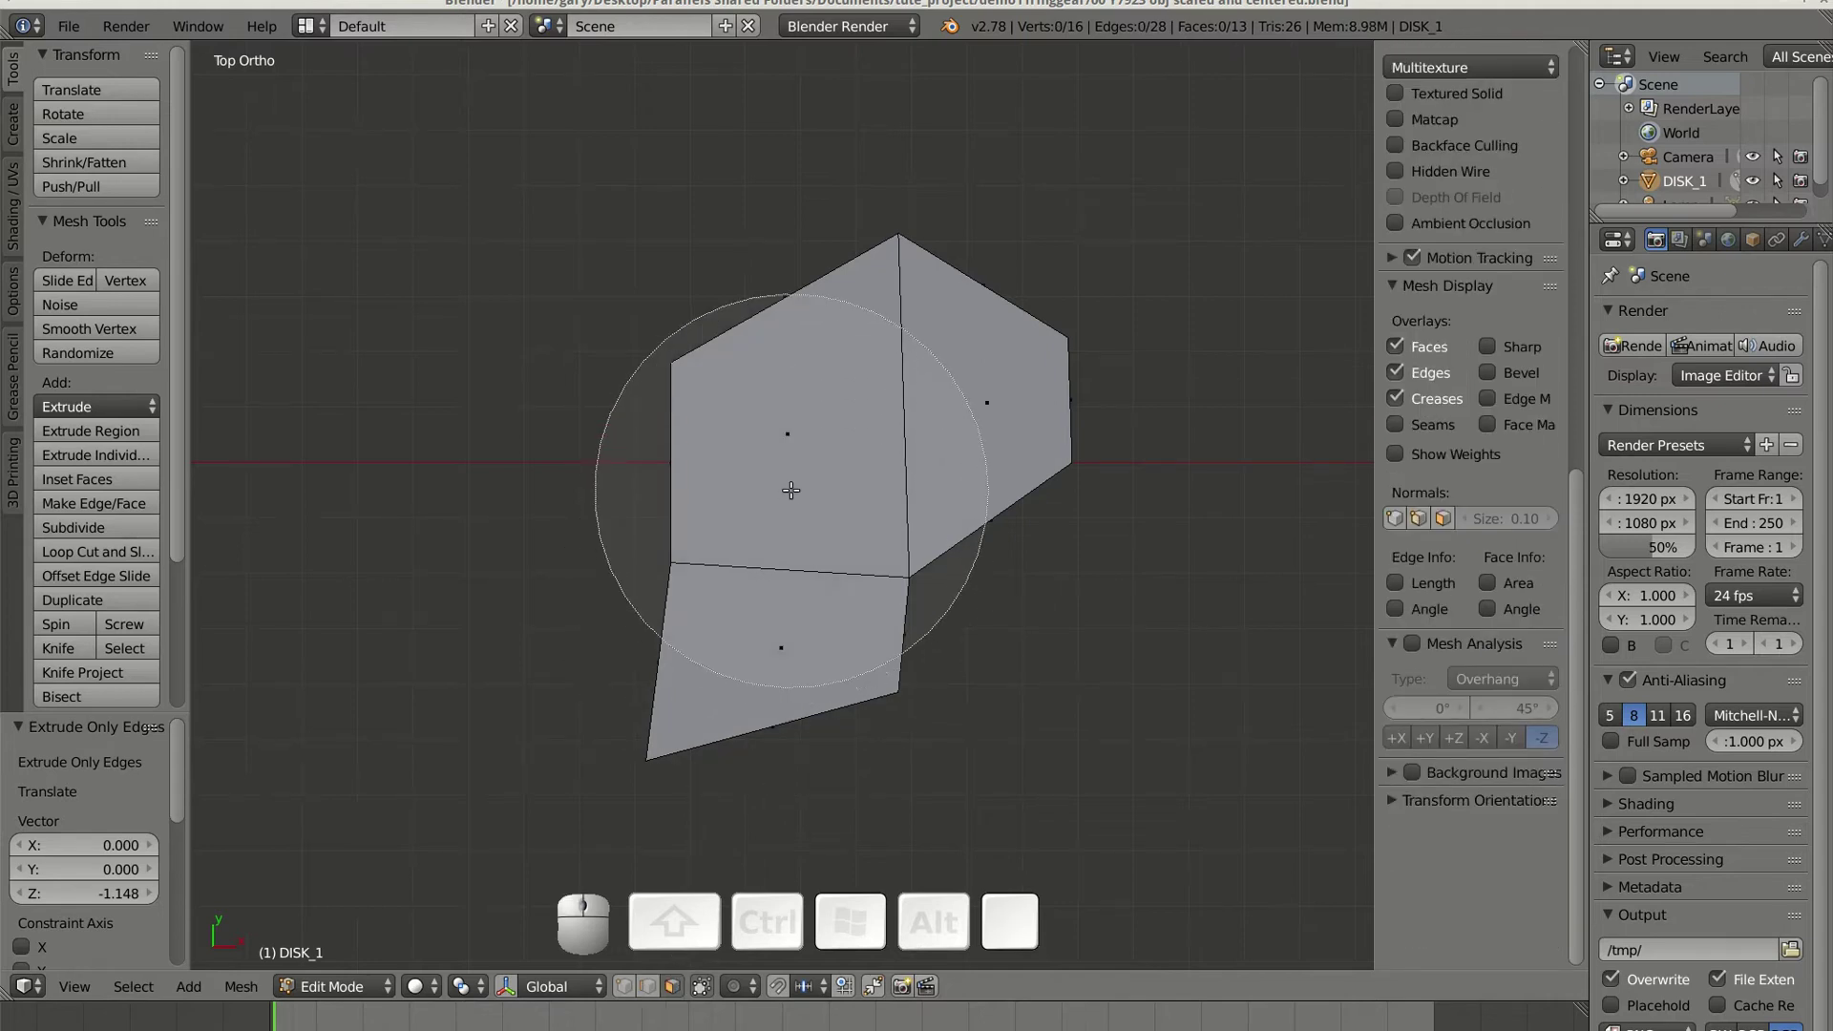
pyautogui.click(791, 490)
pyautogui.rightClick(791, 490)
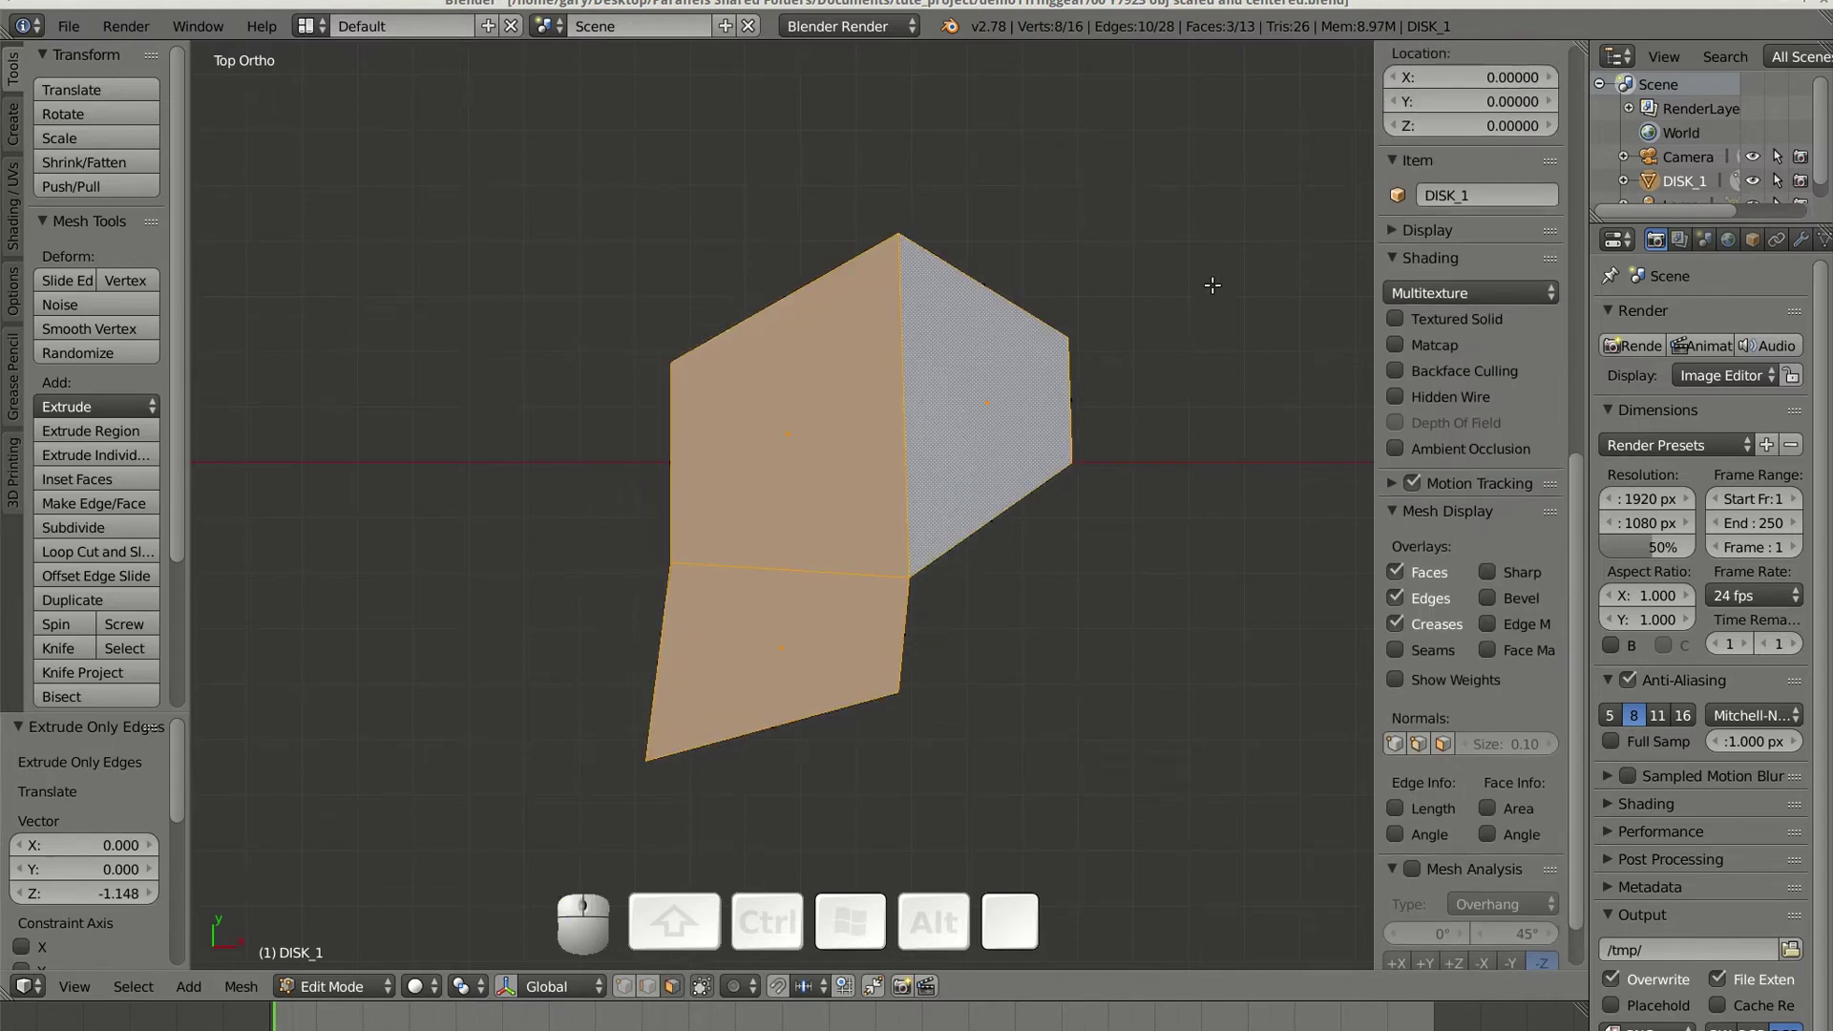
pyautogui.hotkey('shift', 'd')
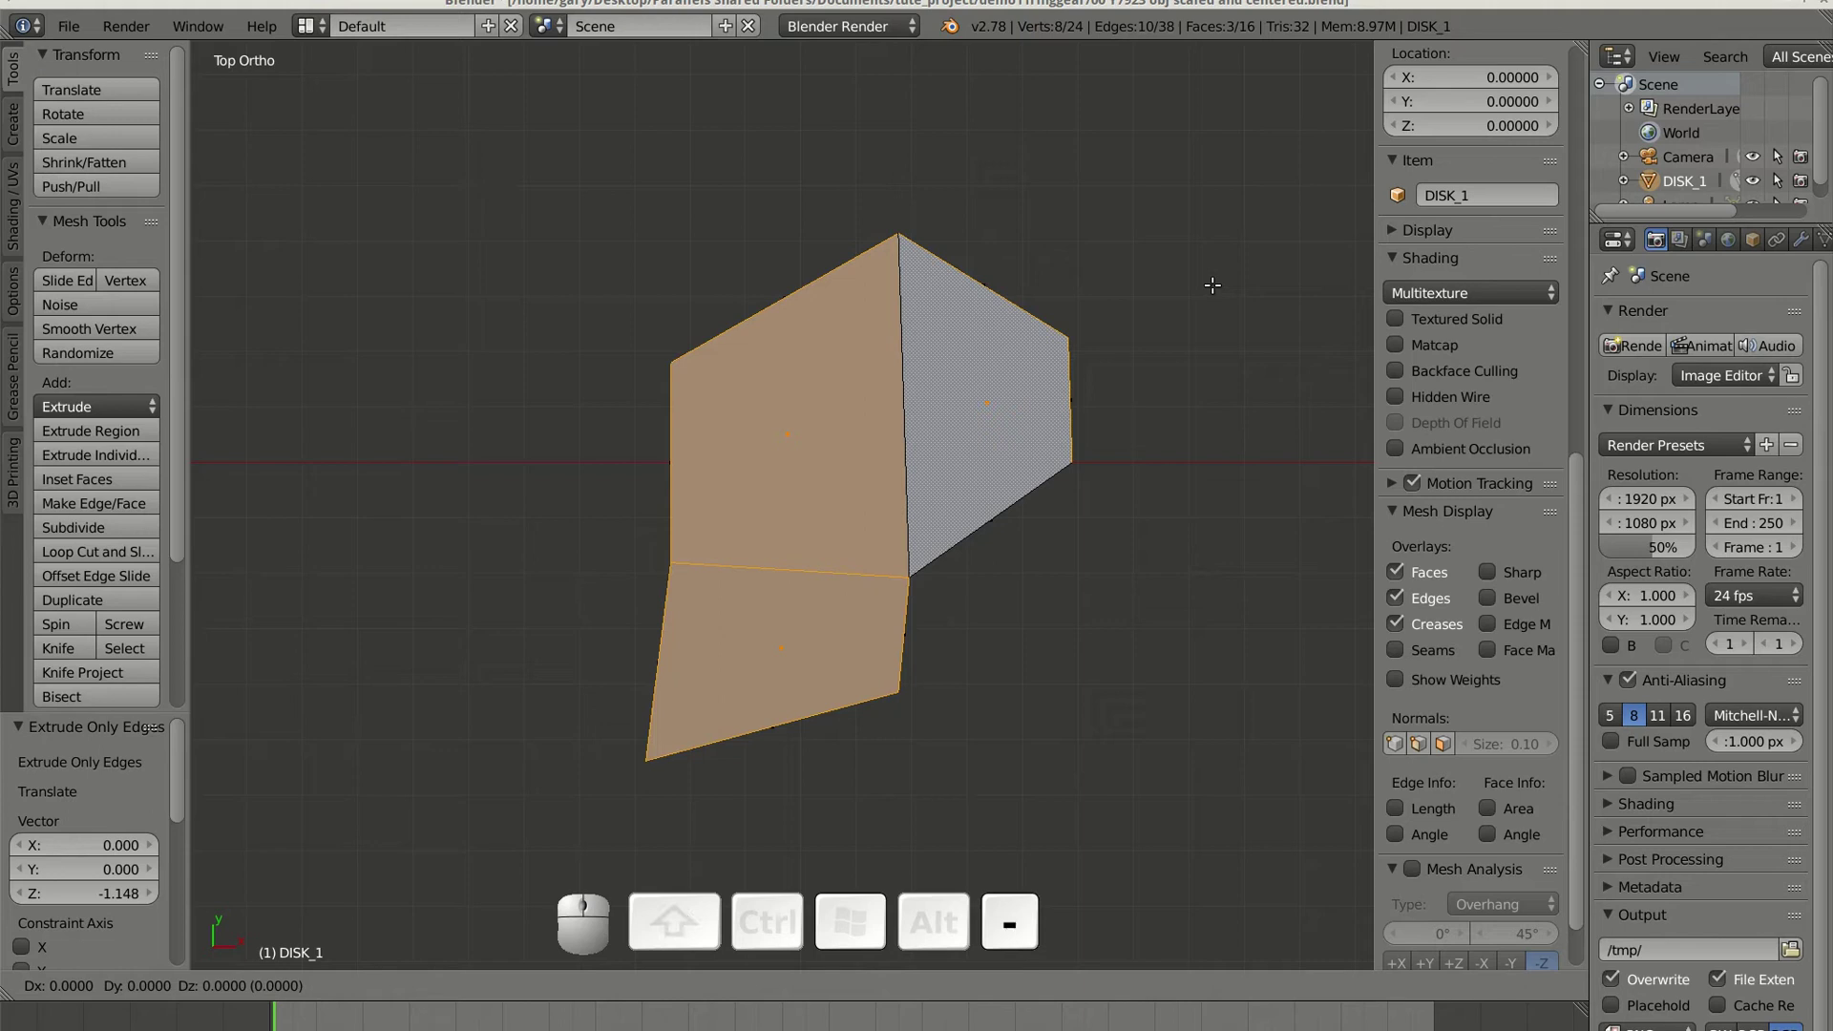
pyautogui.write('1.148z')
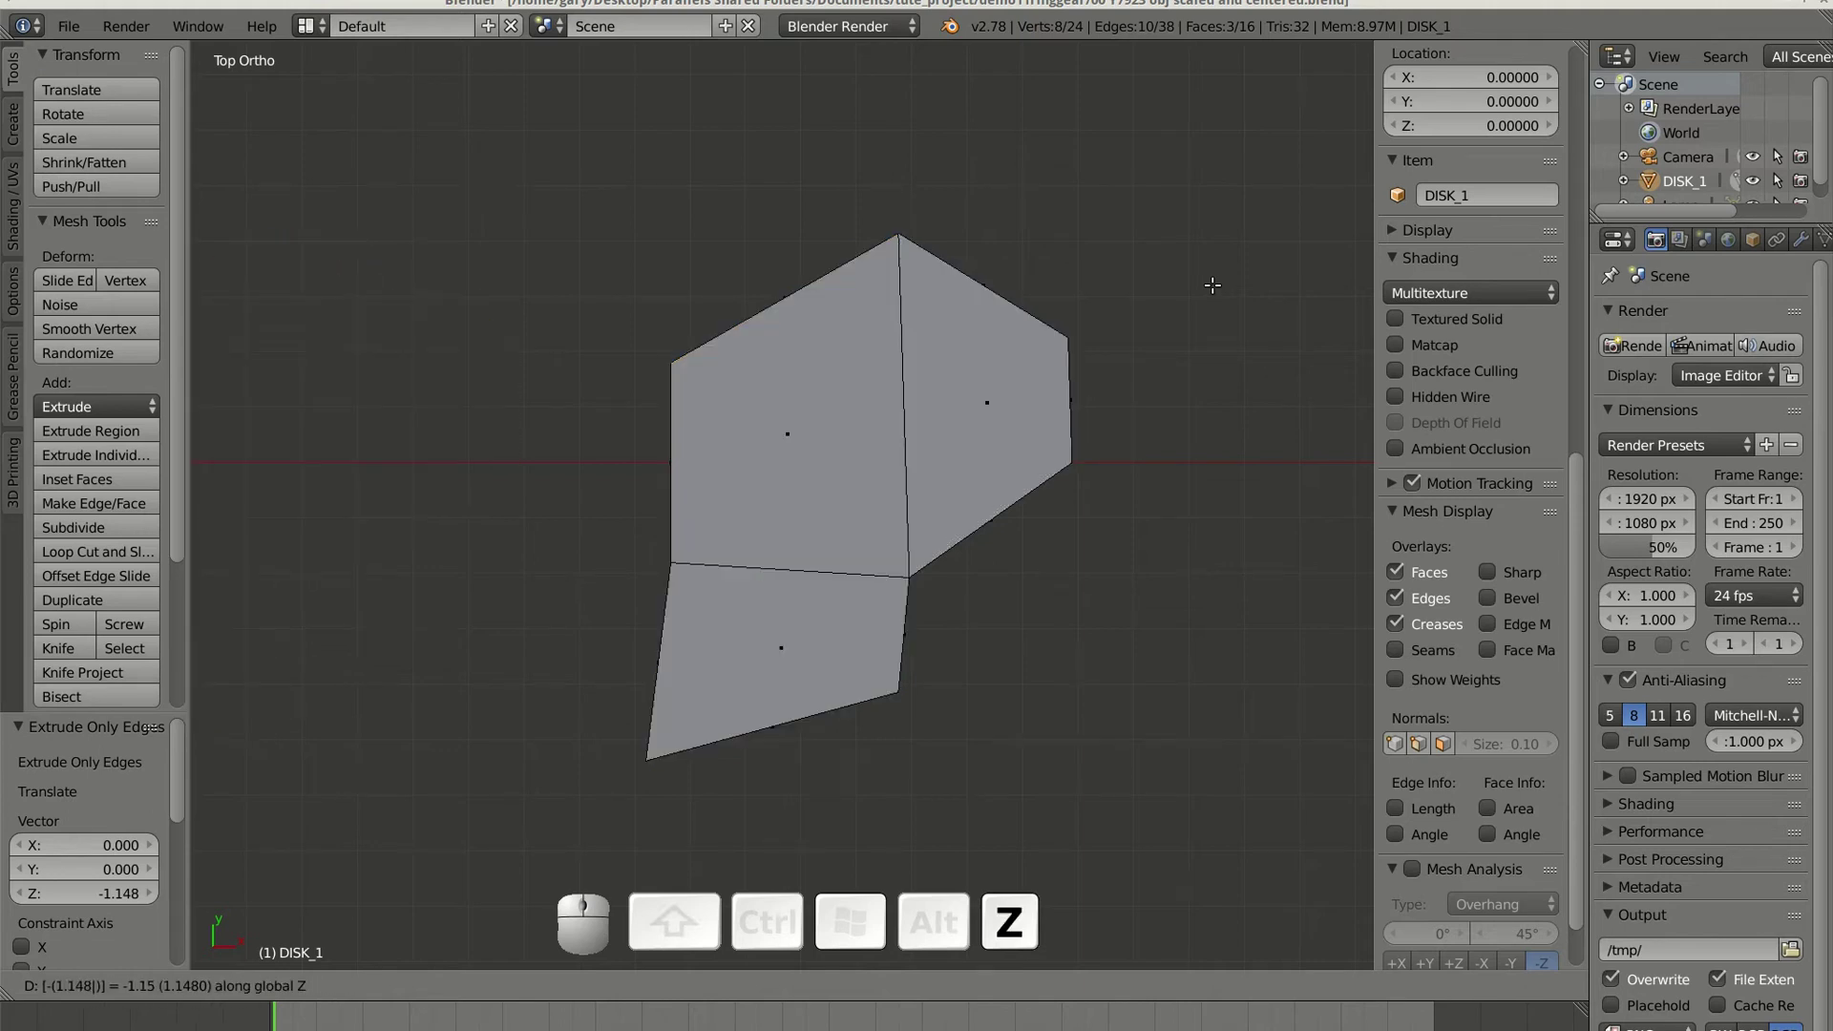
pyautogui.click(1212, 286)
pyautogui.moveTo(1212, 286); pyautogui.dragTo(877, 514, button='middle')
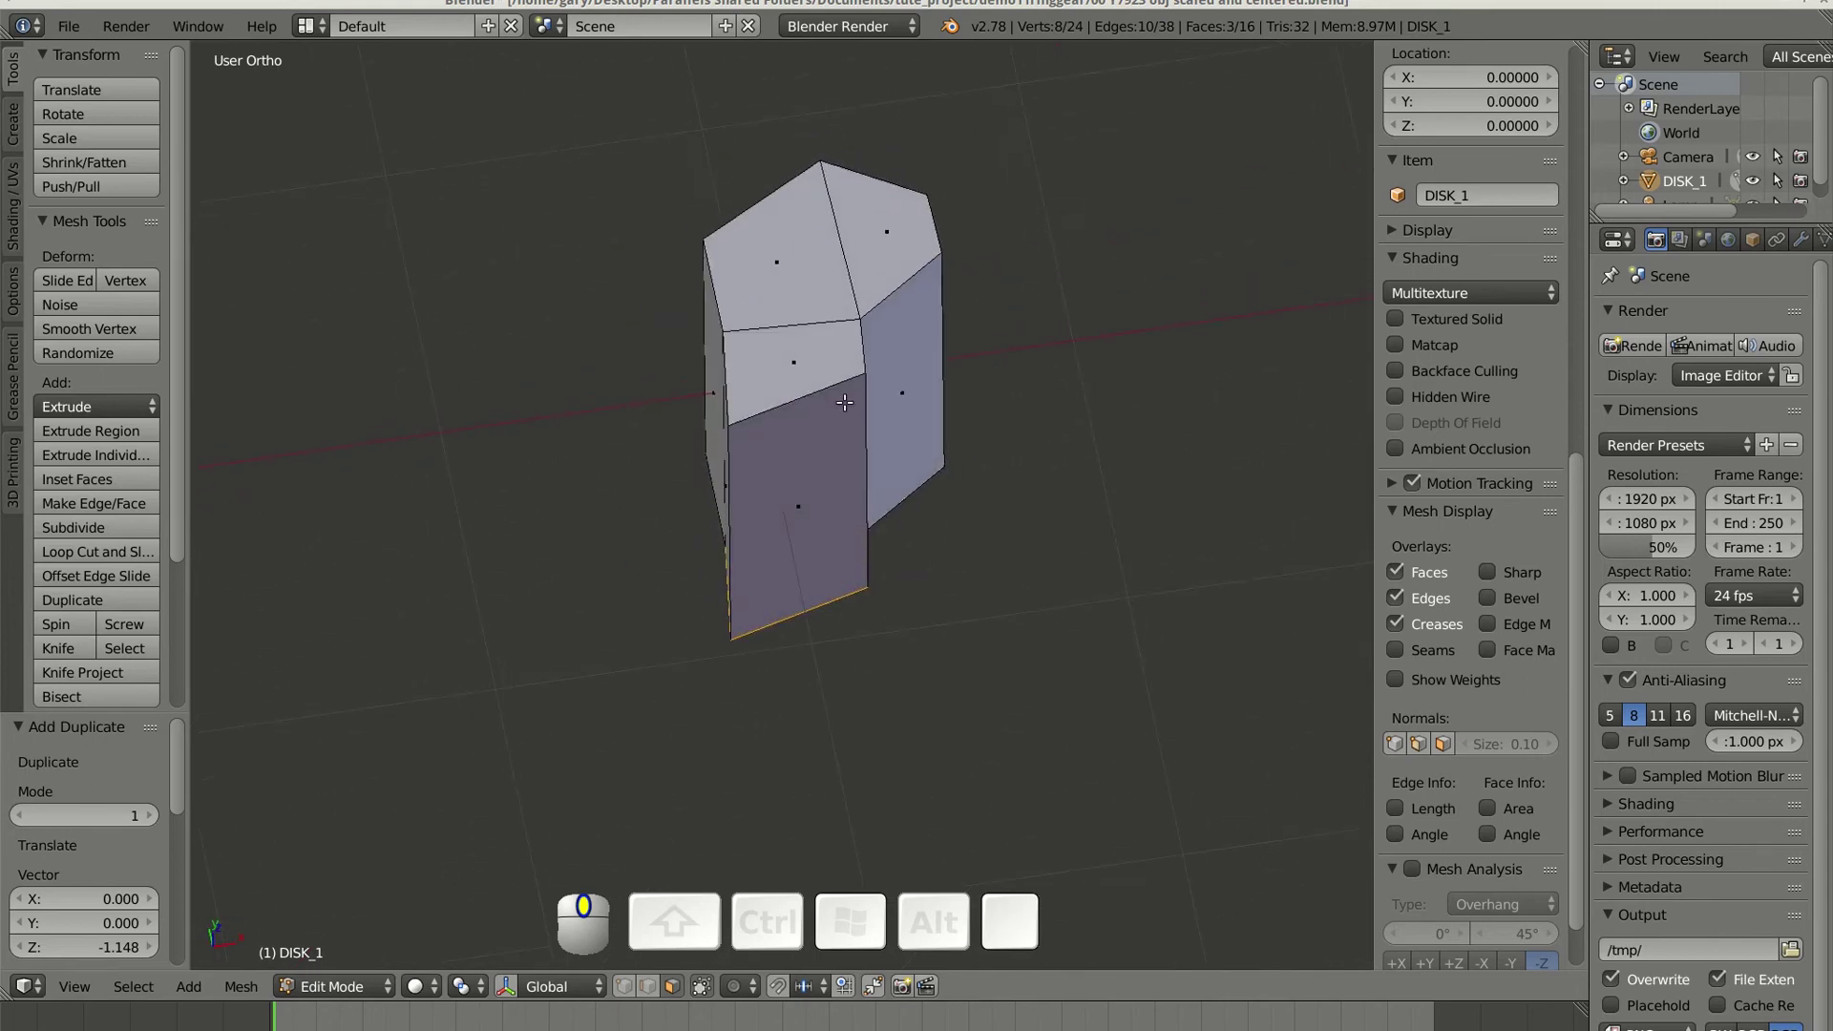
# Step: Select all and Remove Doubles to merge 8 vertices into 16, then return to top view
pyautogui.moveTo(845, 402); pyautogui.dragTo(883, 536, button='middle')
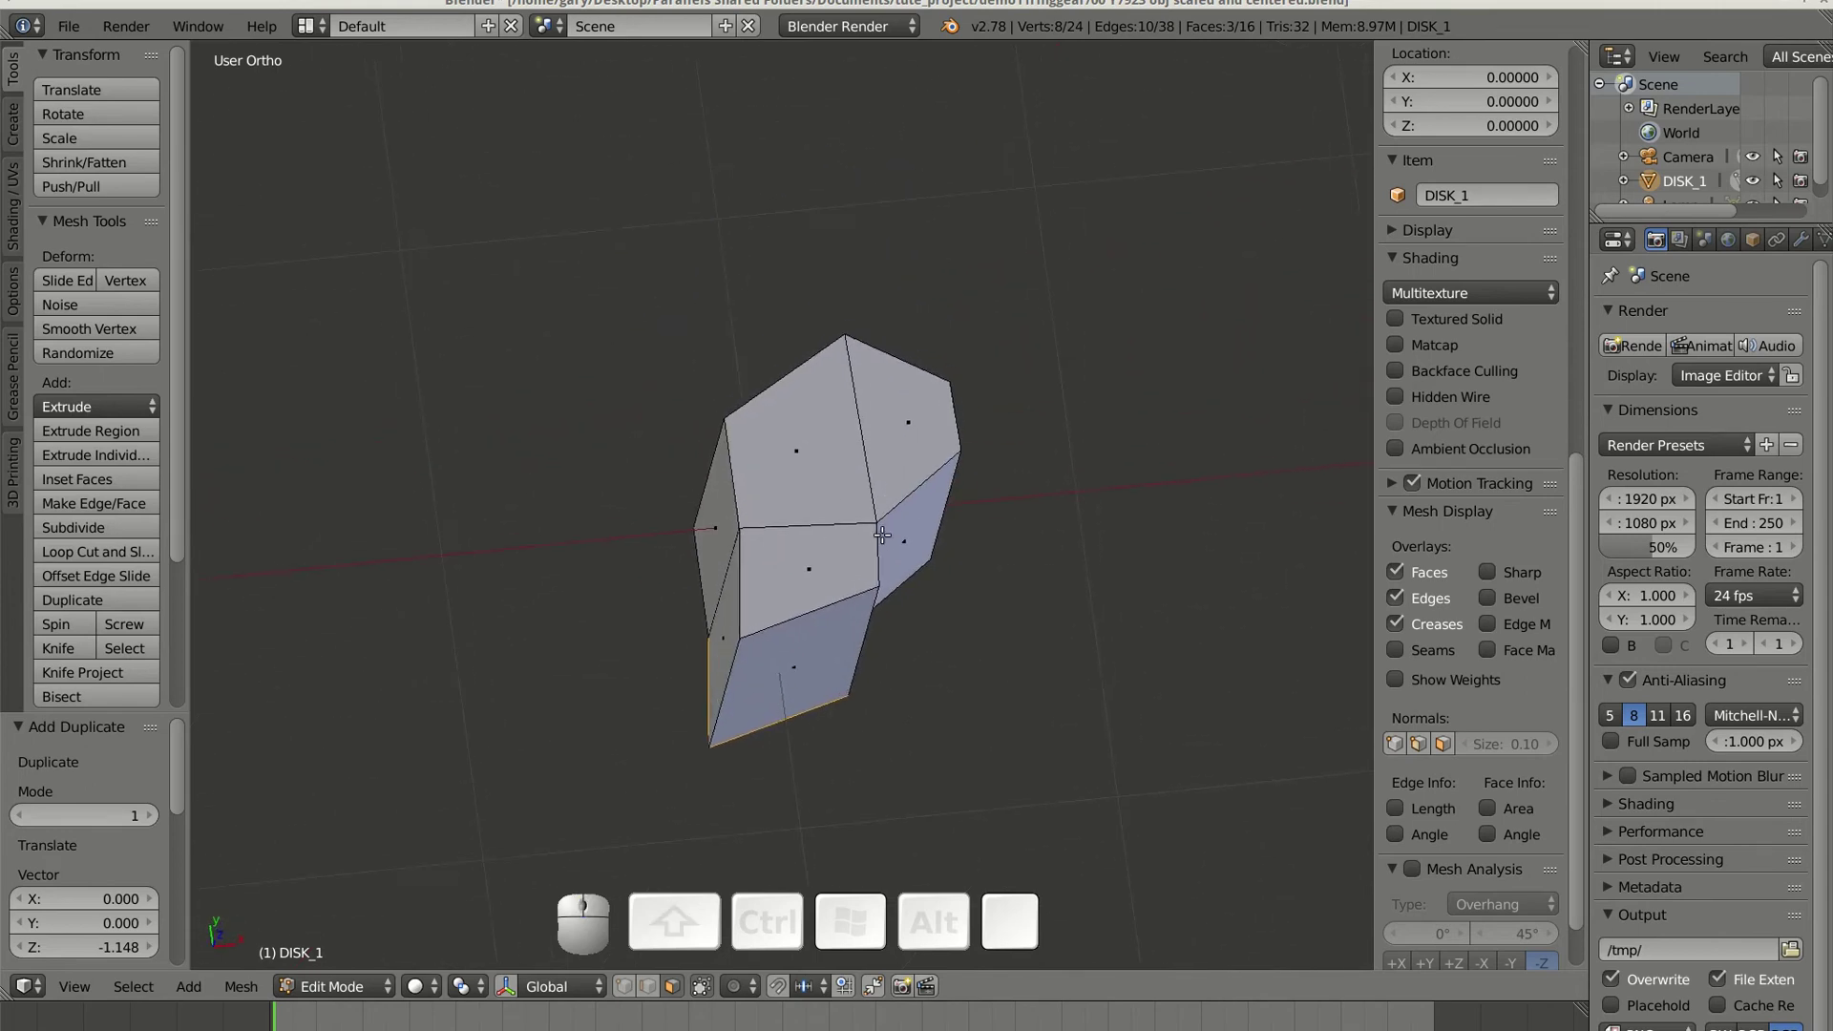
pyautogui.press('a')
pyautogui.press('a')
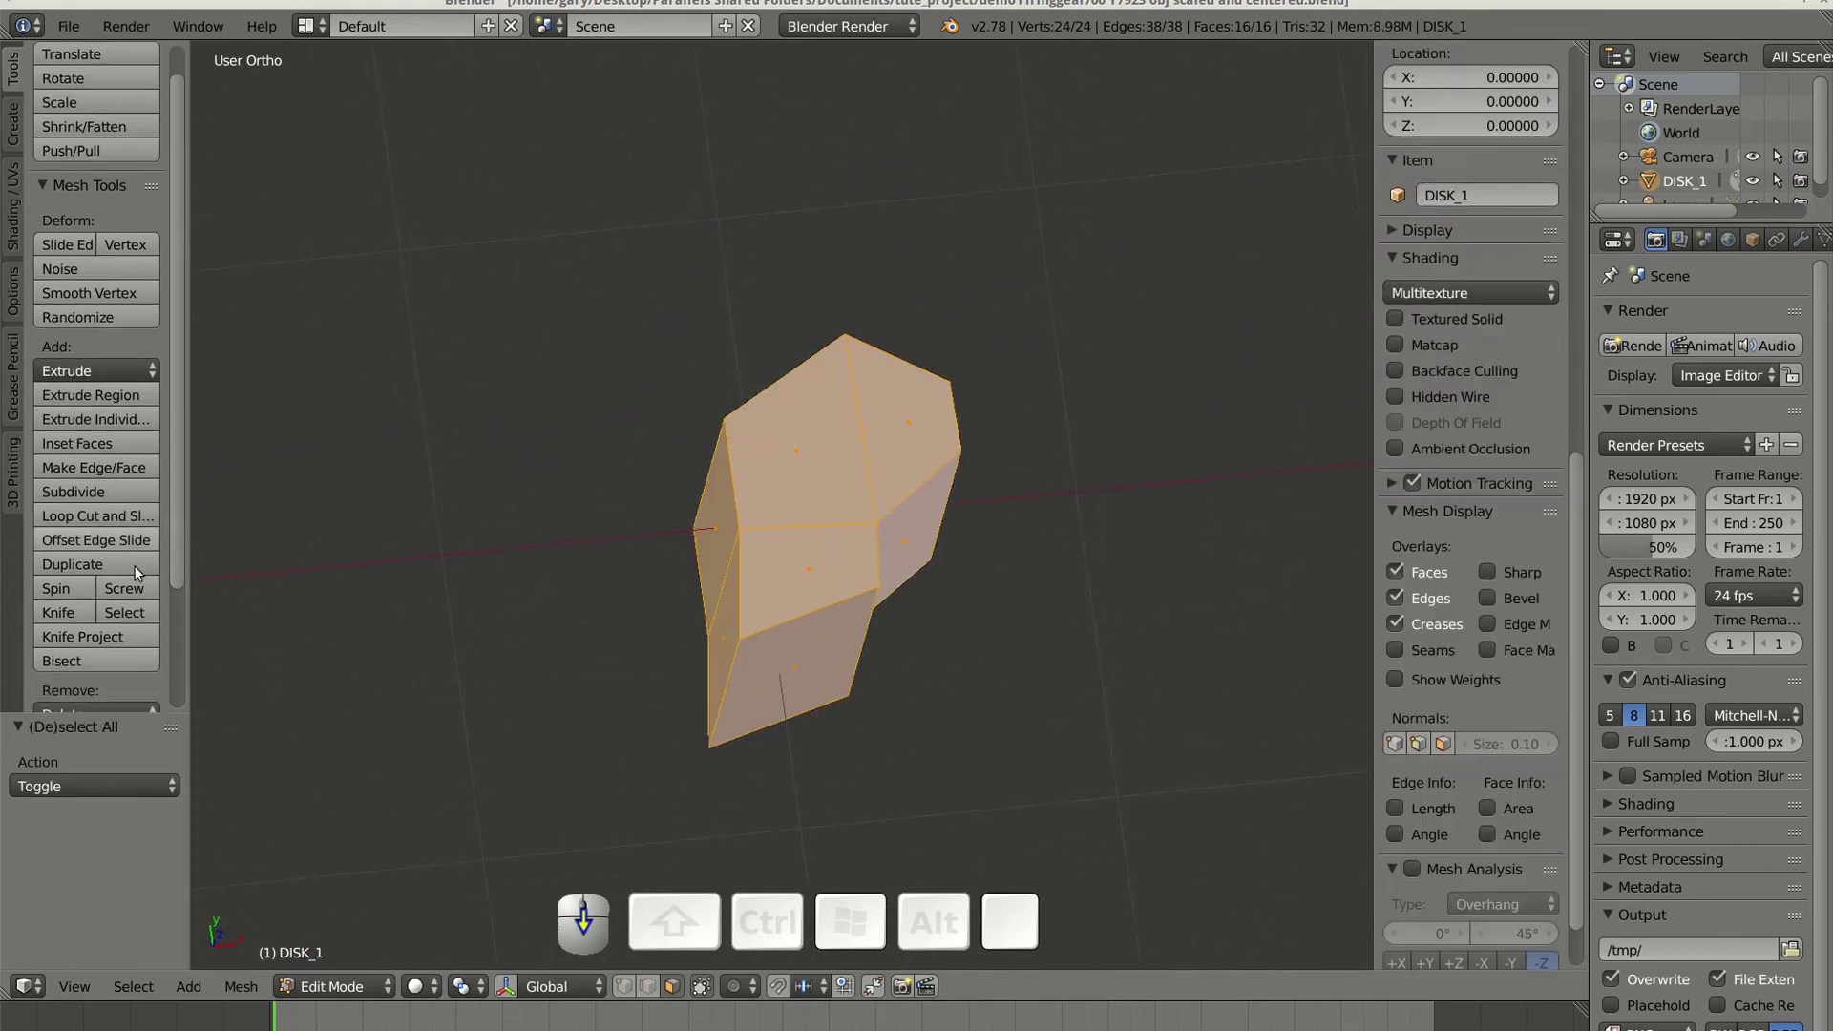
pyautogui.scroll(-4, 133, 566)
pyautogui.click(126, 606)
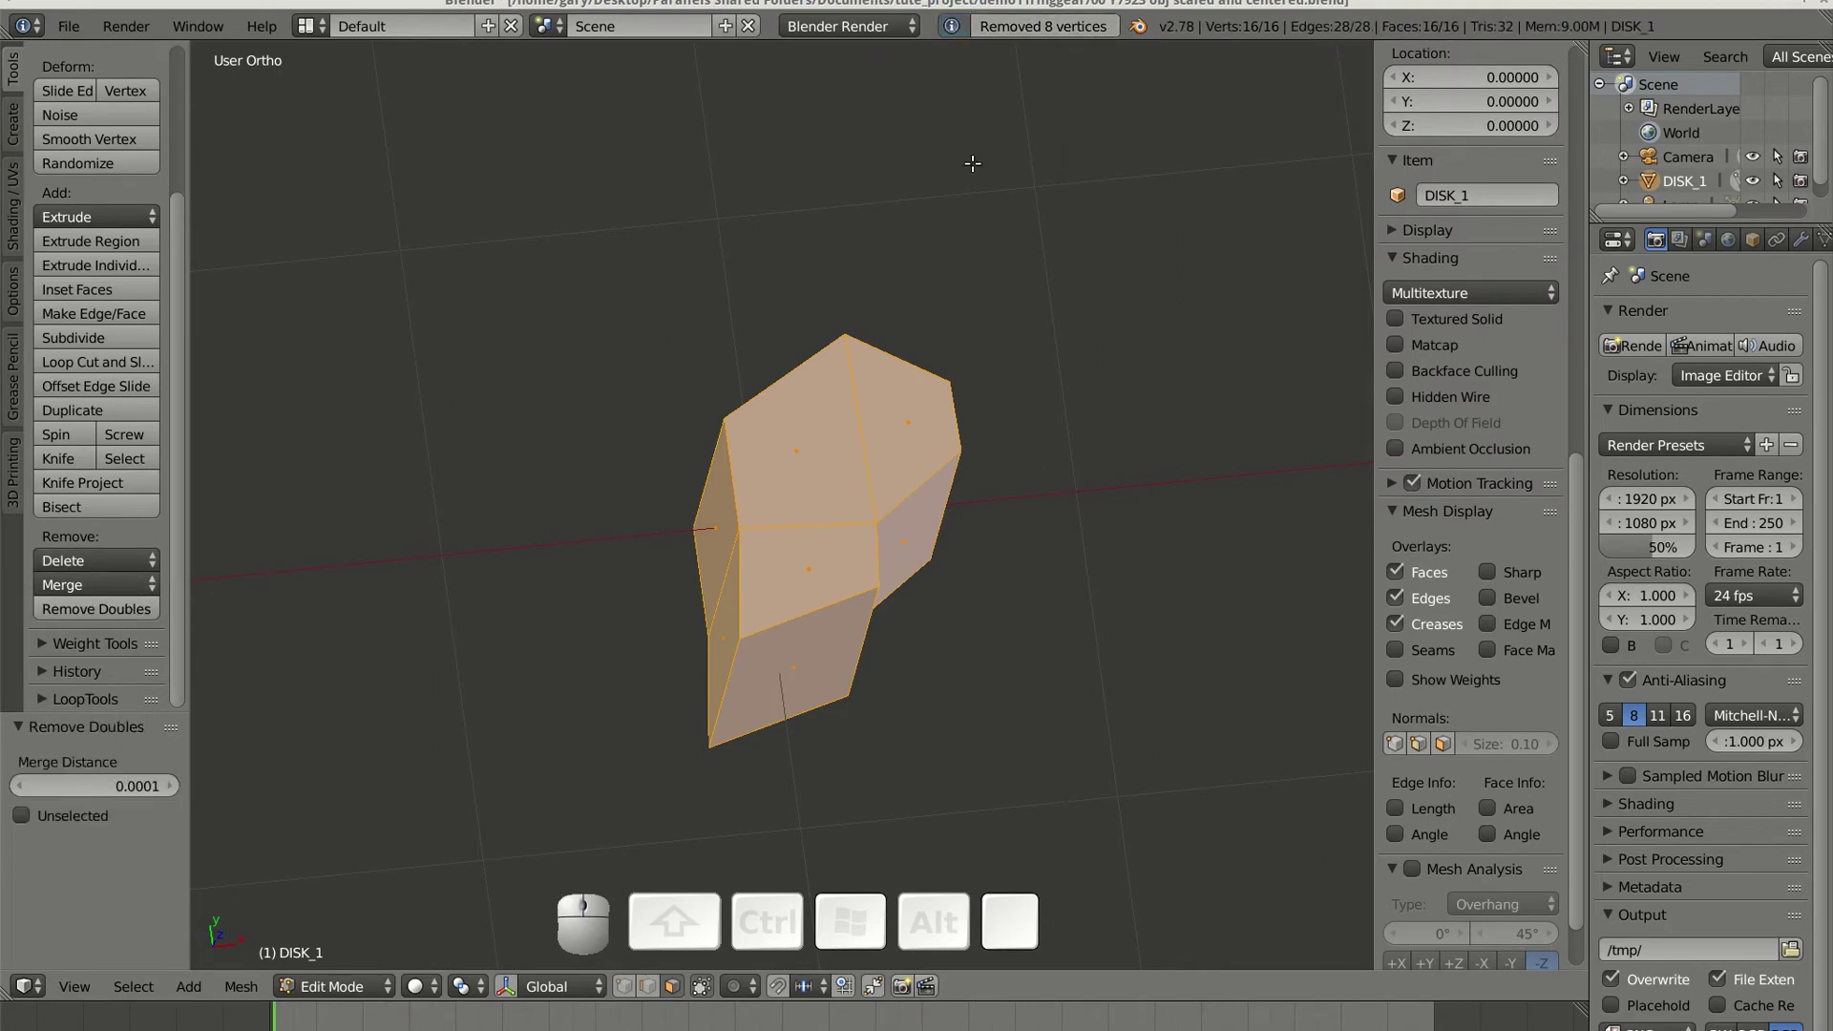
pyautogui.press('KP_7')
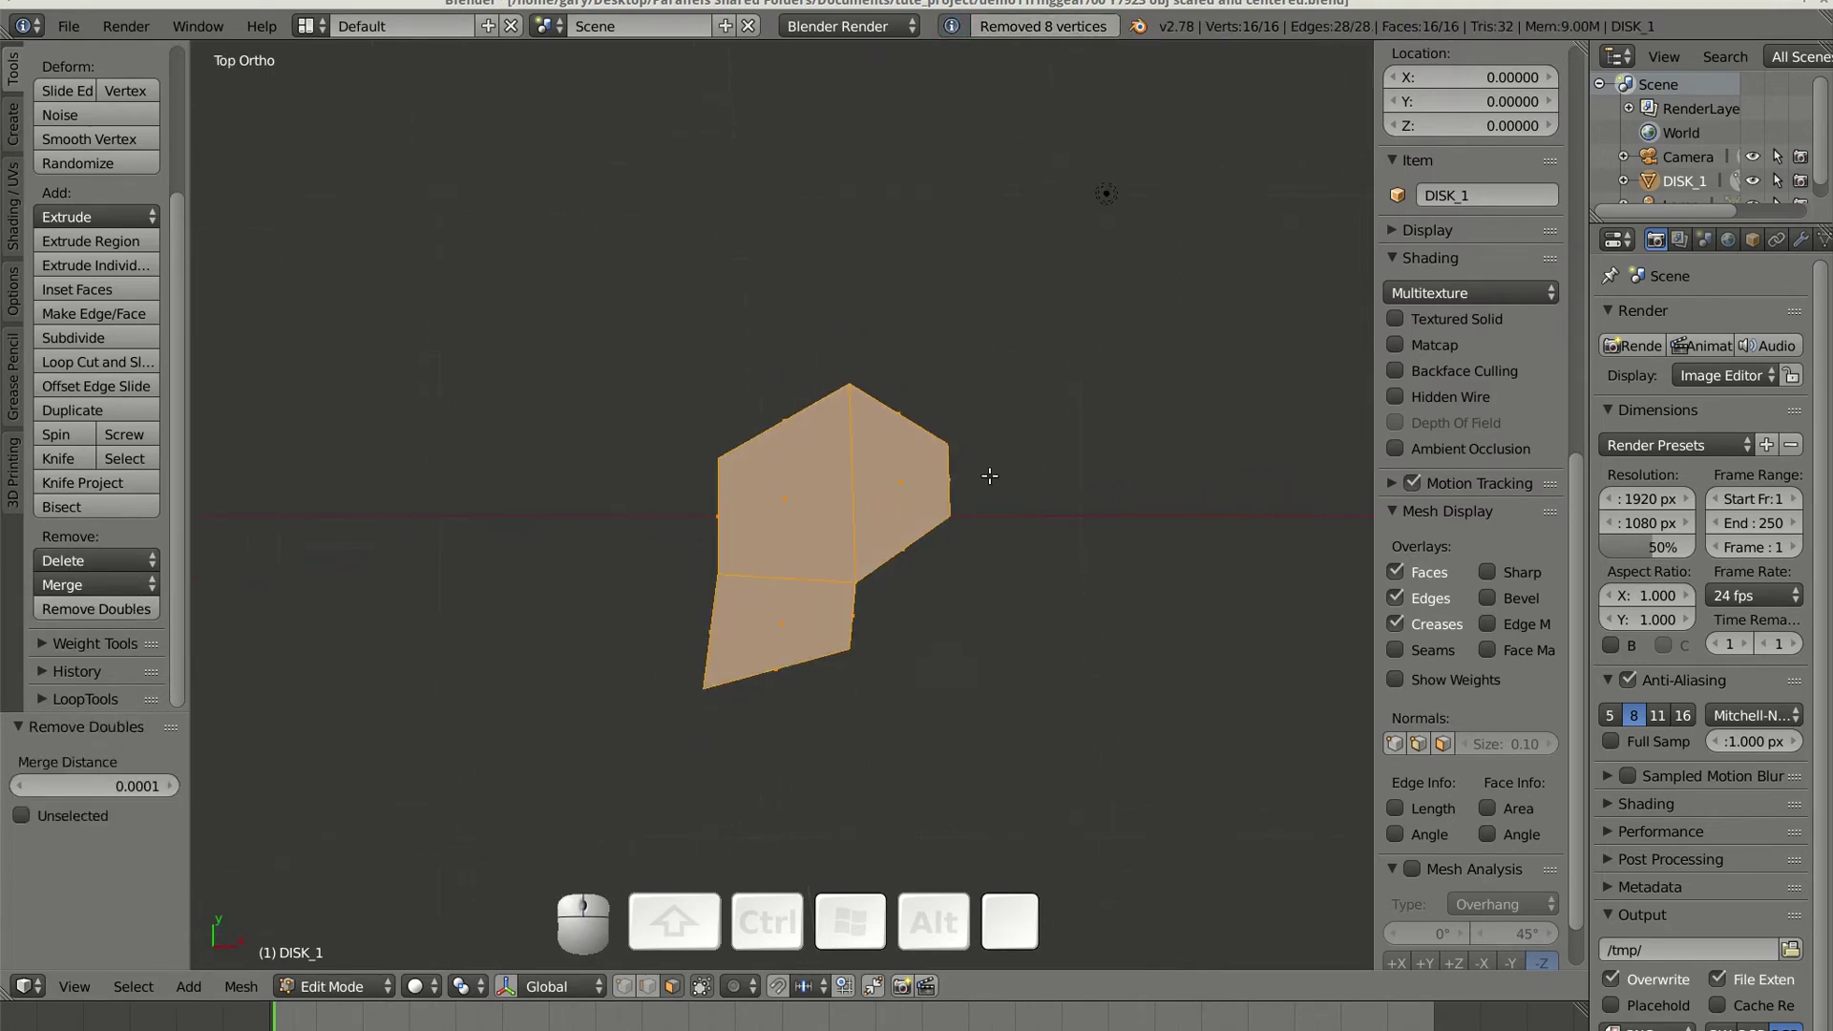
pyautogui.keyDown('shift'); pyautogui.moveTo(982, 478); pyautogui.dragTo(1044, 414, button='middle'); pyautogui.keyUp('shift')
pyautogui.press('a')
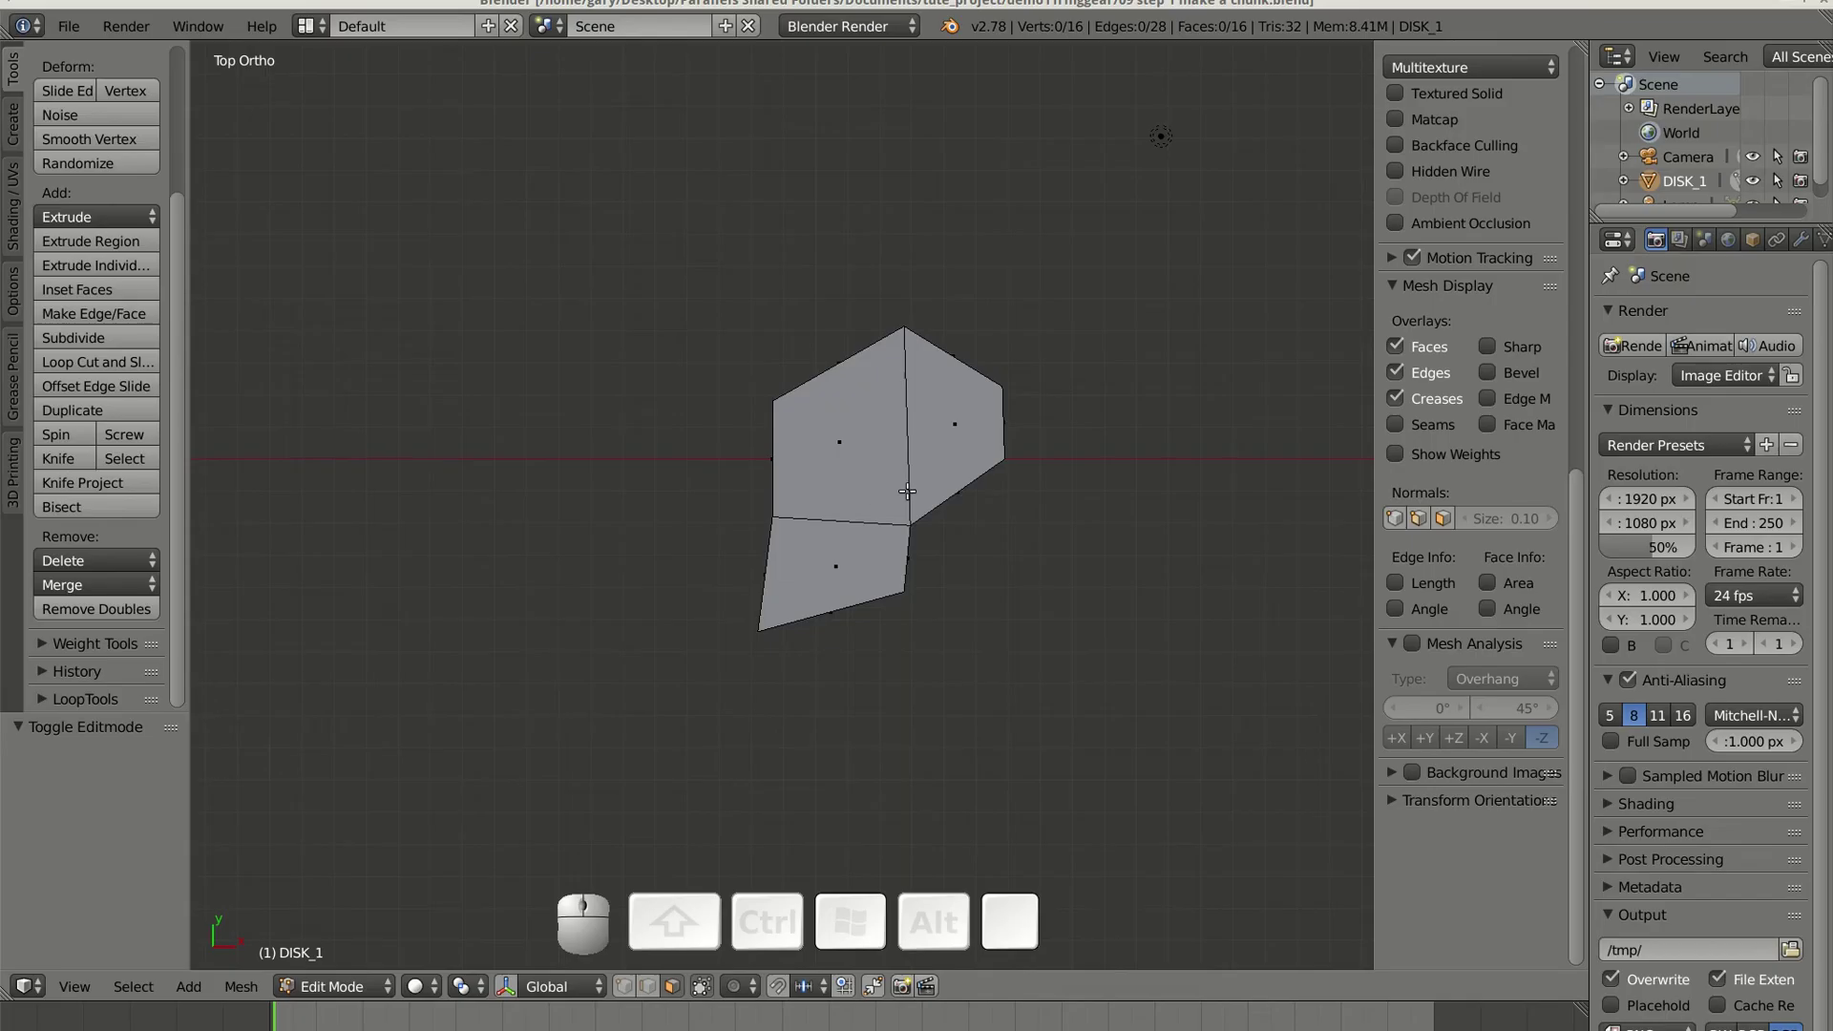
pyautogui.scroll(-3, 903, 486)
pyautogui.keyDown('shift'); pyautogui.moveTo(663, 553); pyautogui.dragTo(917, 524, button='middle'); pyautogui.keyUp('shift')
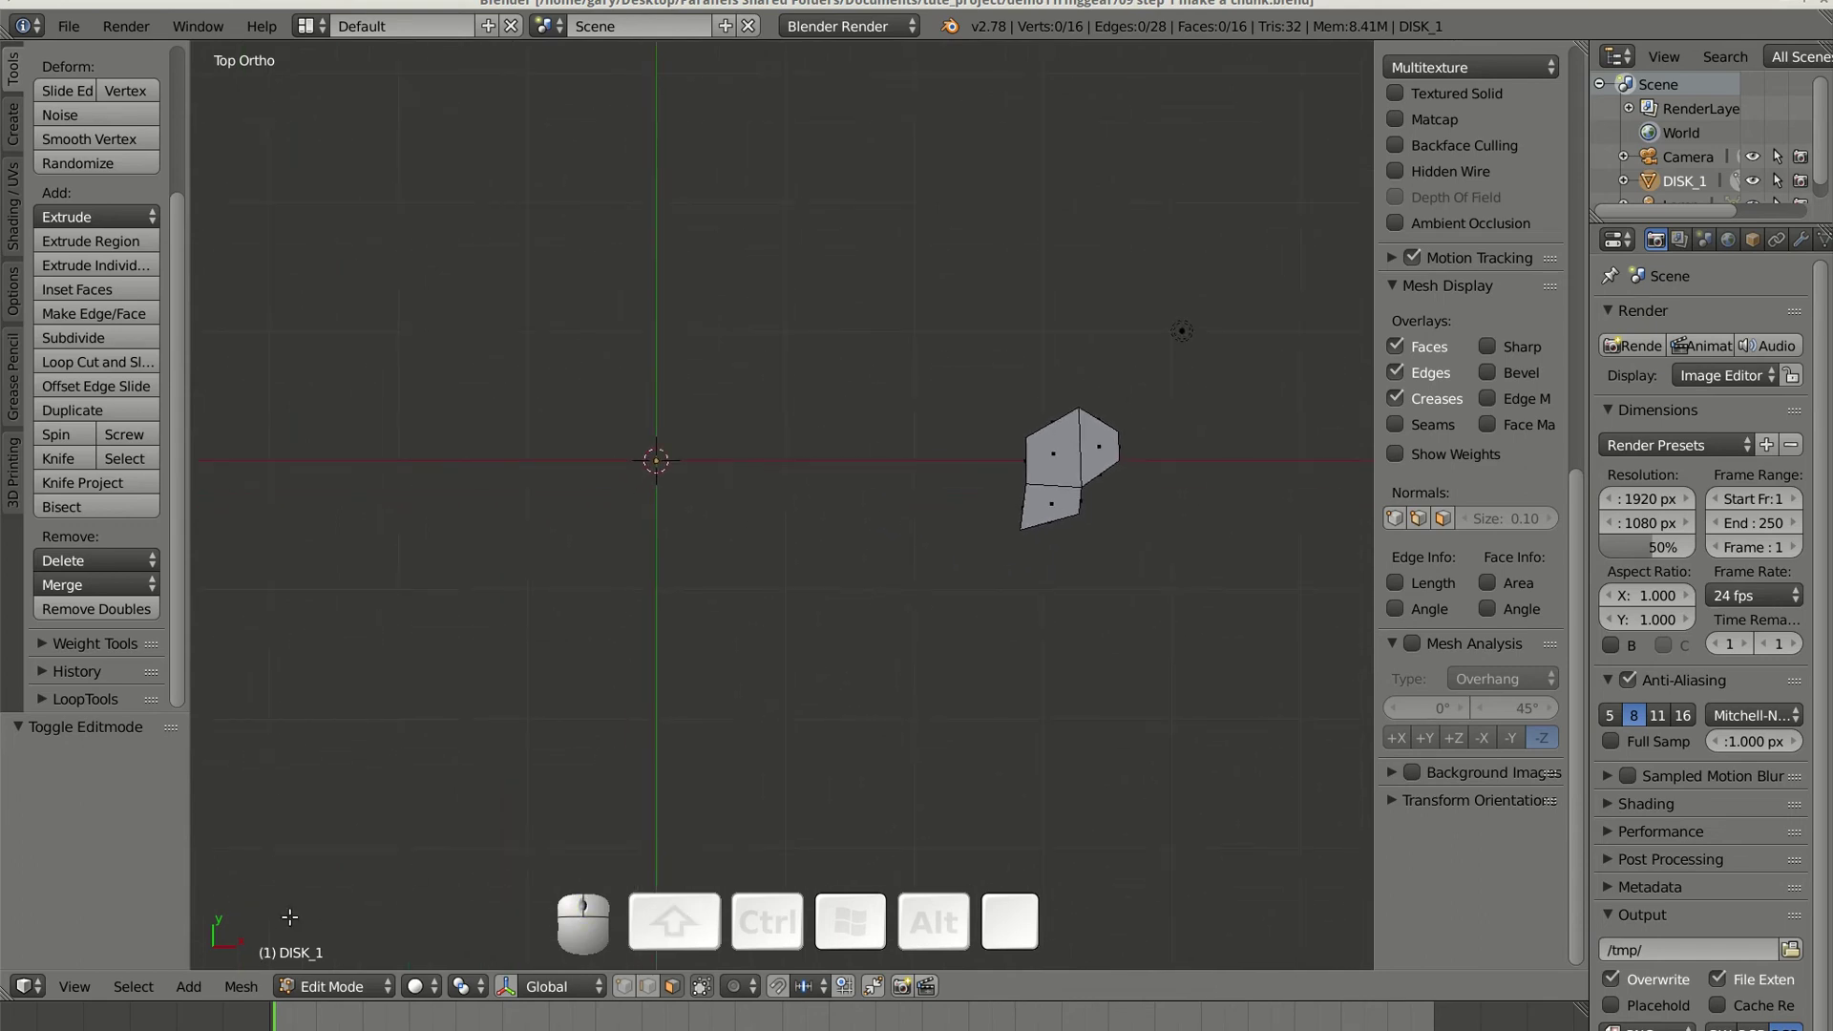
# Step: In Object Mode, add a Plain Axes empty at the origin and widen the Properties editor
pyautogui.press('Tab')
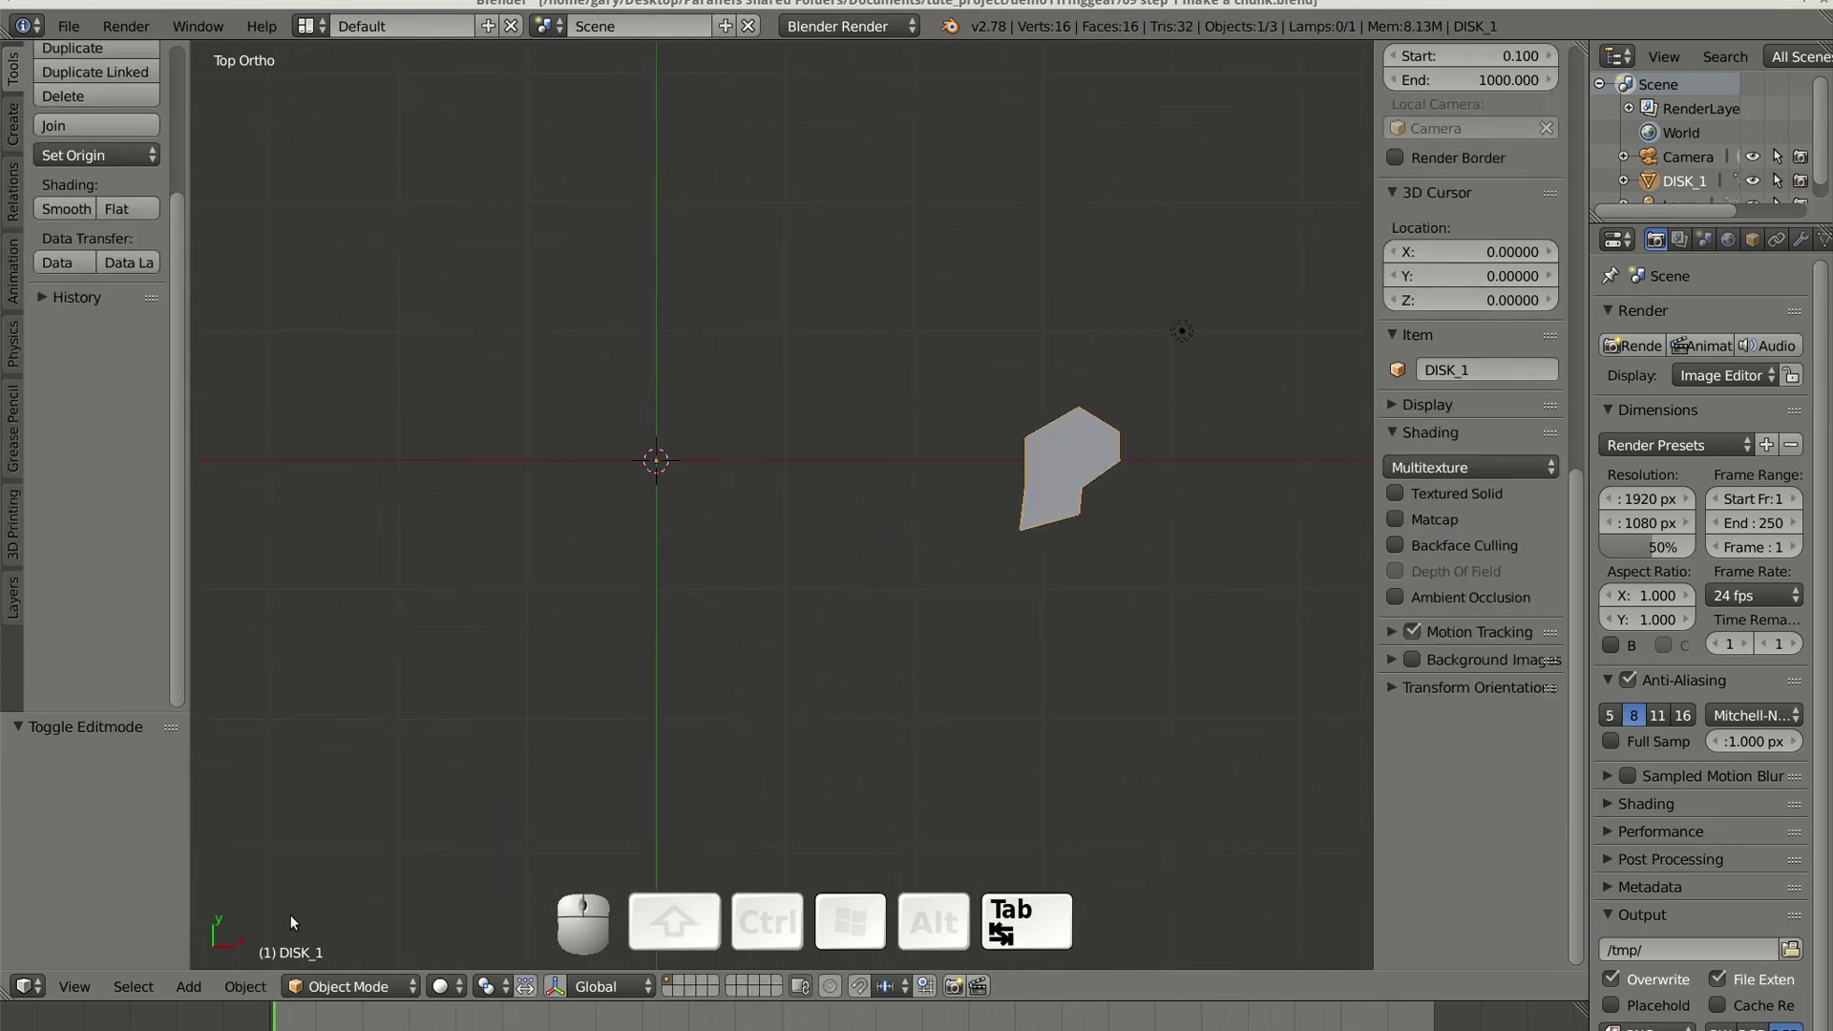
pyautogui.click(189, 988)
pyautogui.moveTo(244, 783)
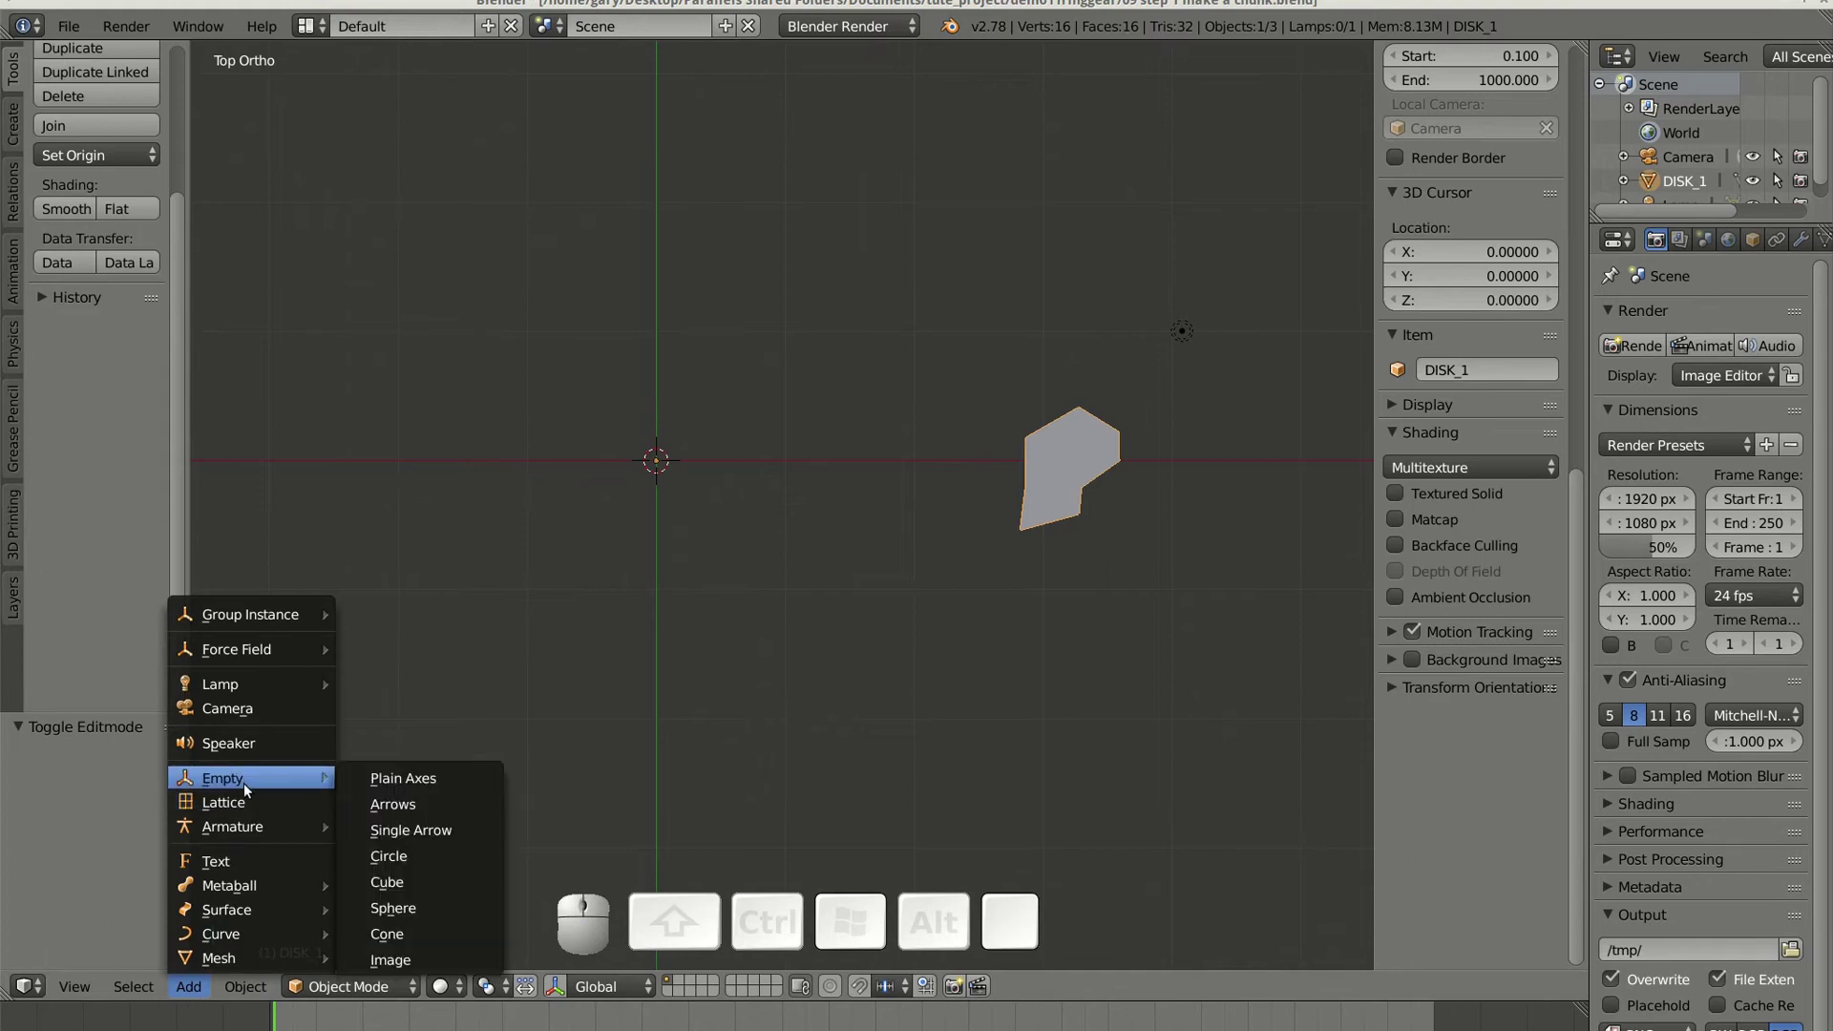
pyautogui.click(374, 781)
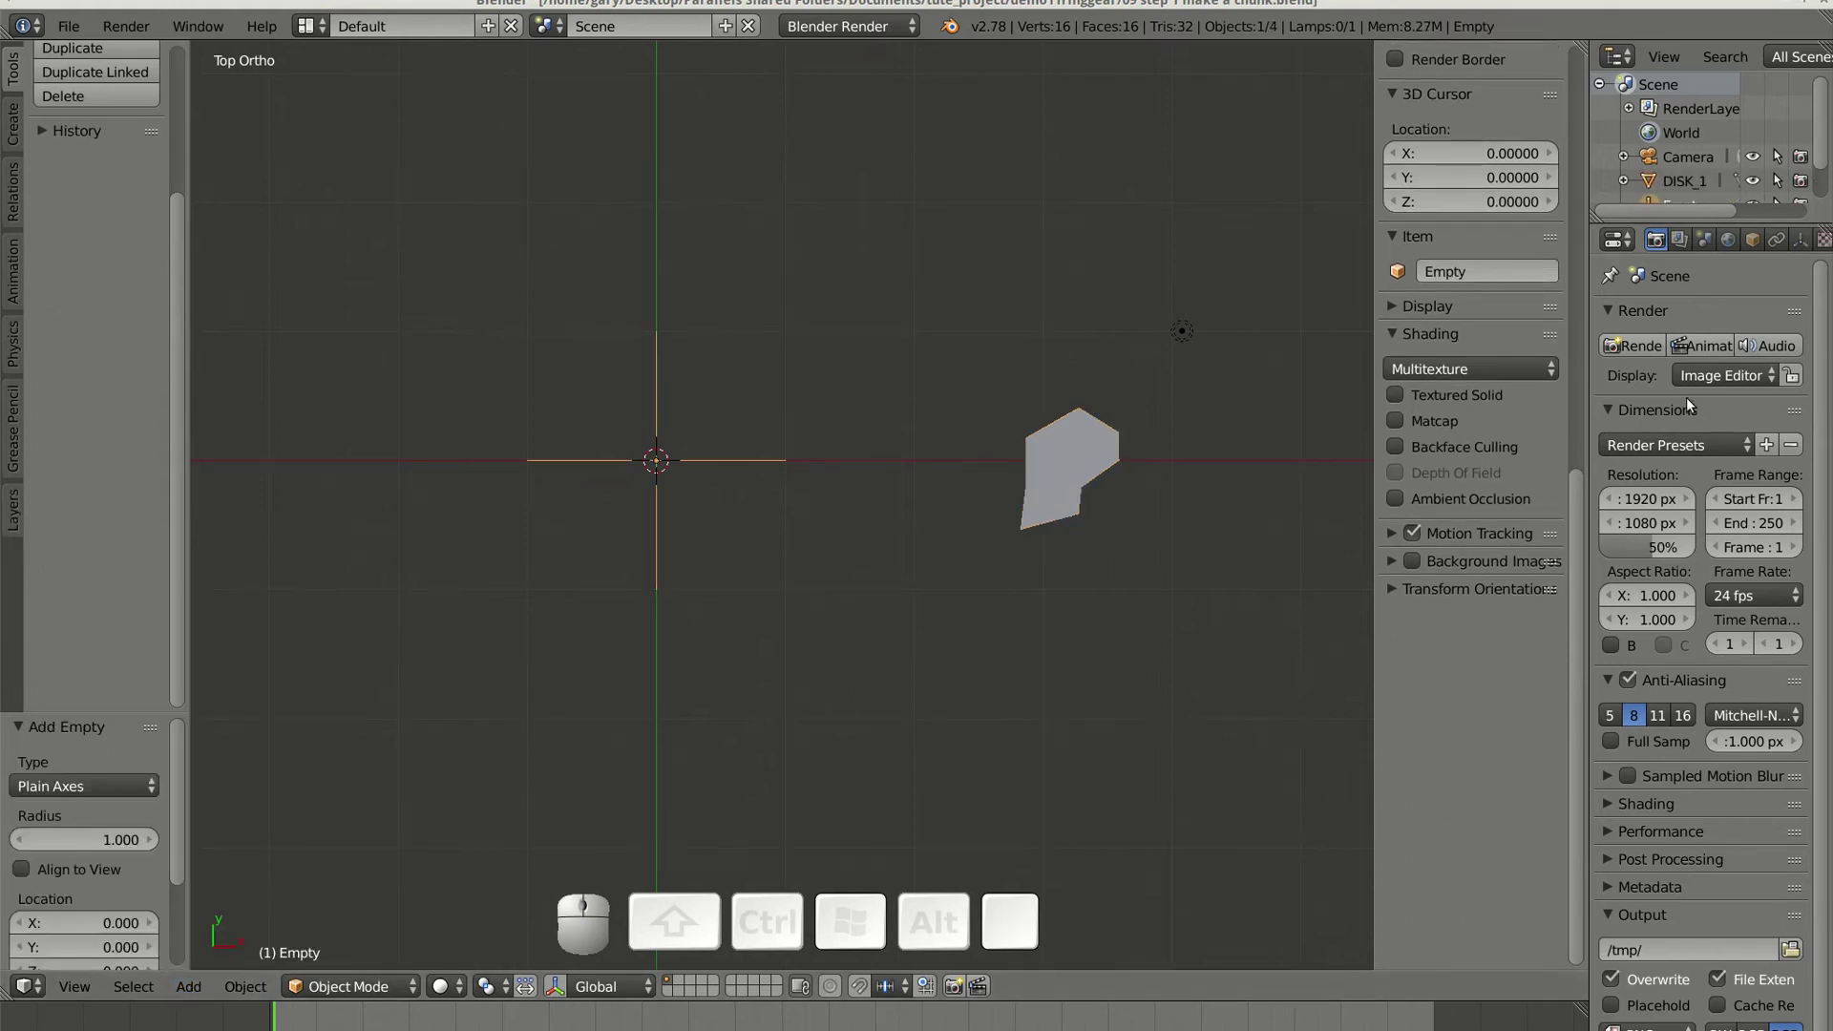
pyautogui.moveTo(1588, 520); pyautogui.dragTo(1472, 520)
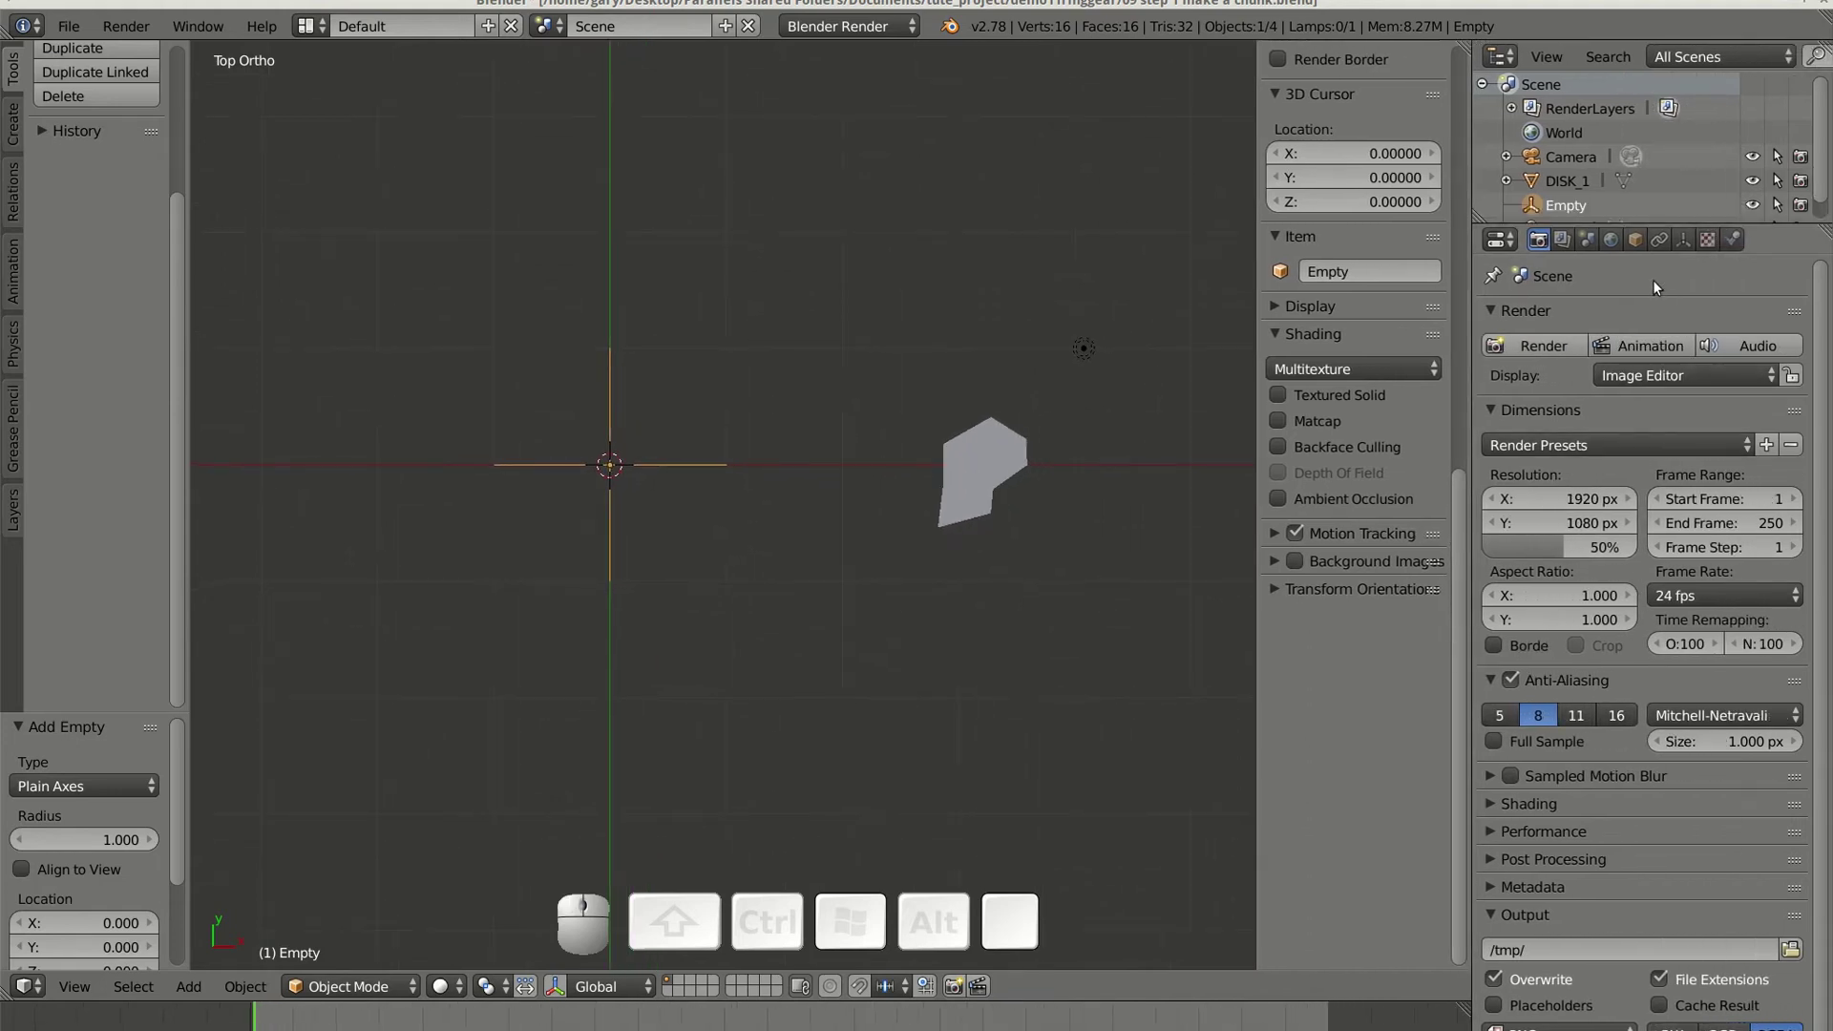
# Step: Parent the Empty to DISK_1 in its Object properties
pyautogui.click(1636, 241)
pyautogui.click(1683, 638)
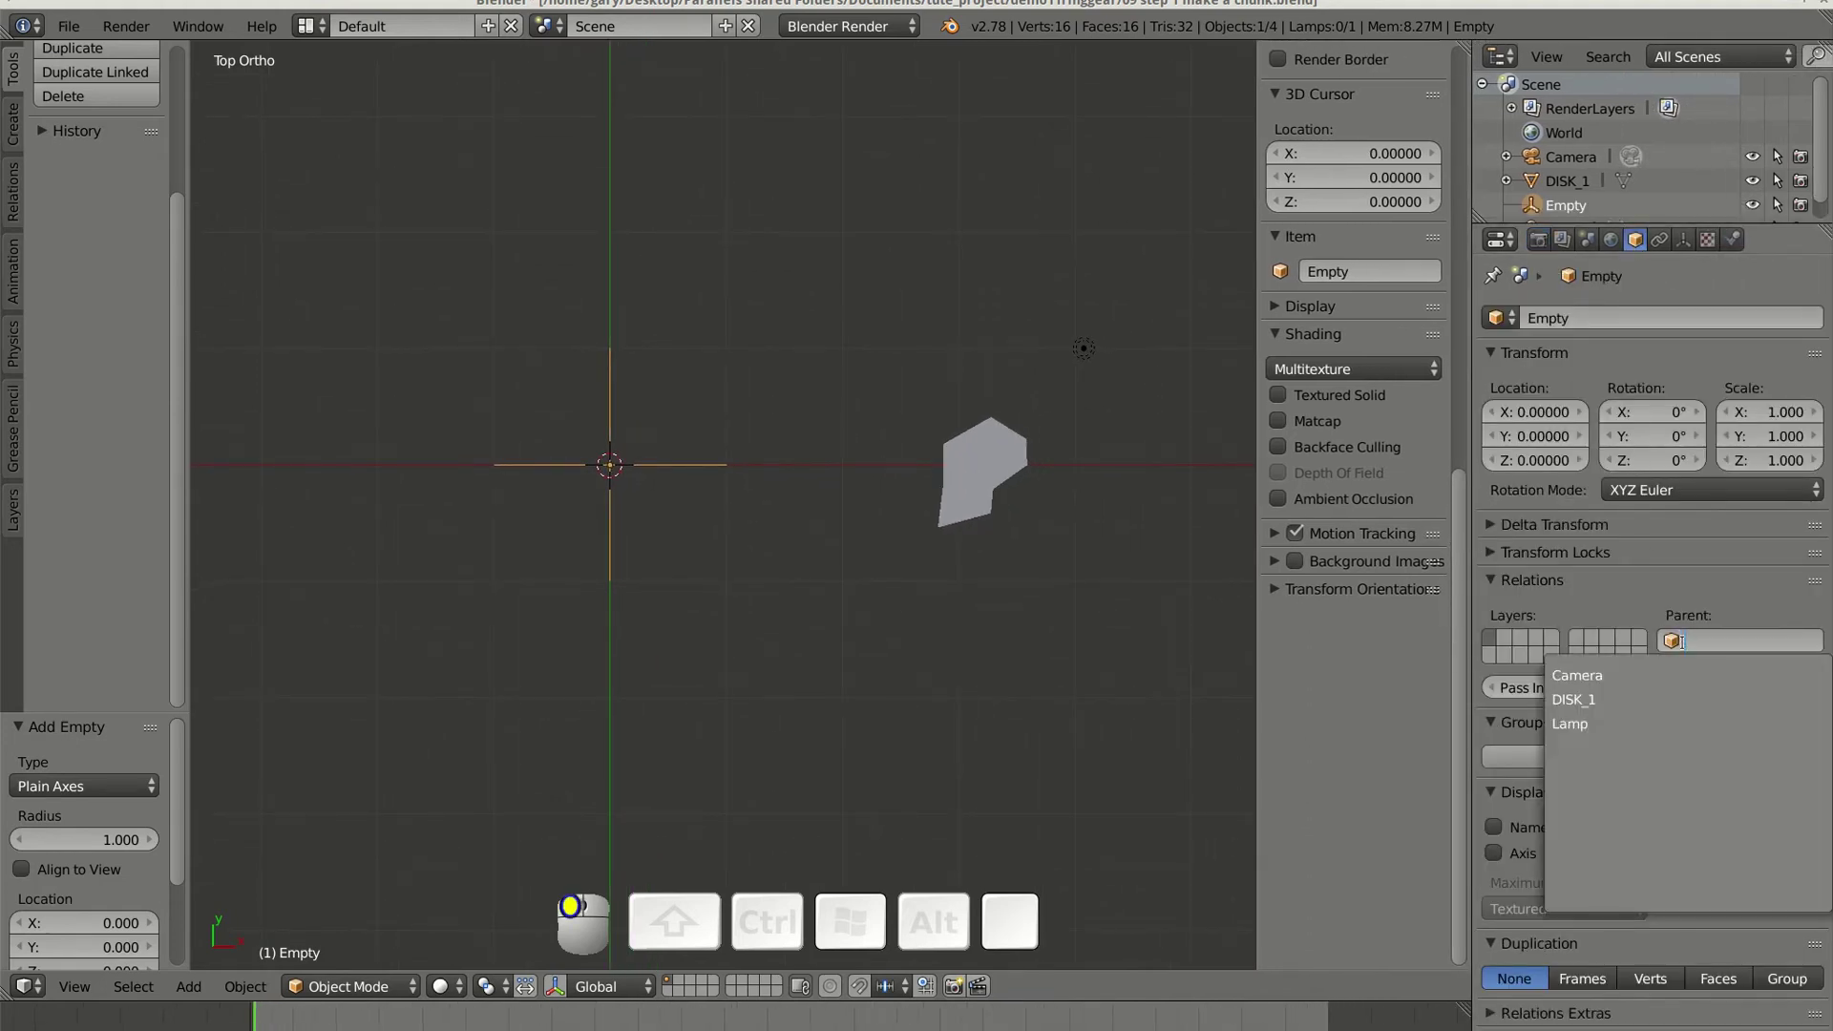
pyautogui.click(1669, 695)
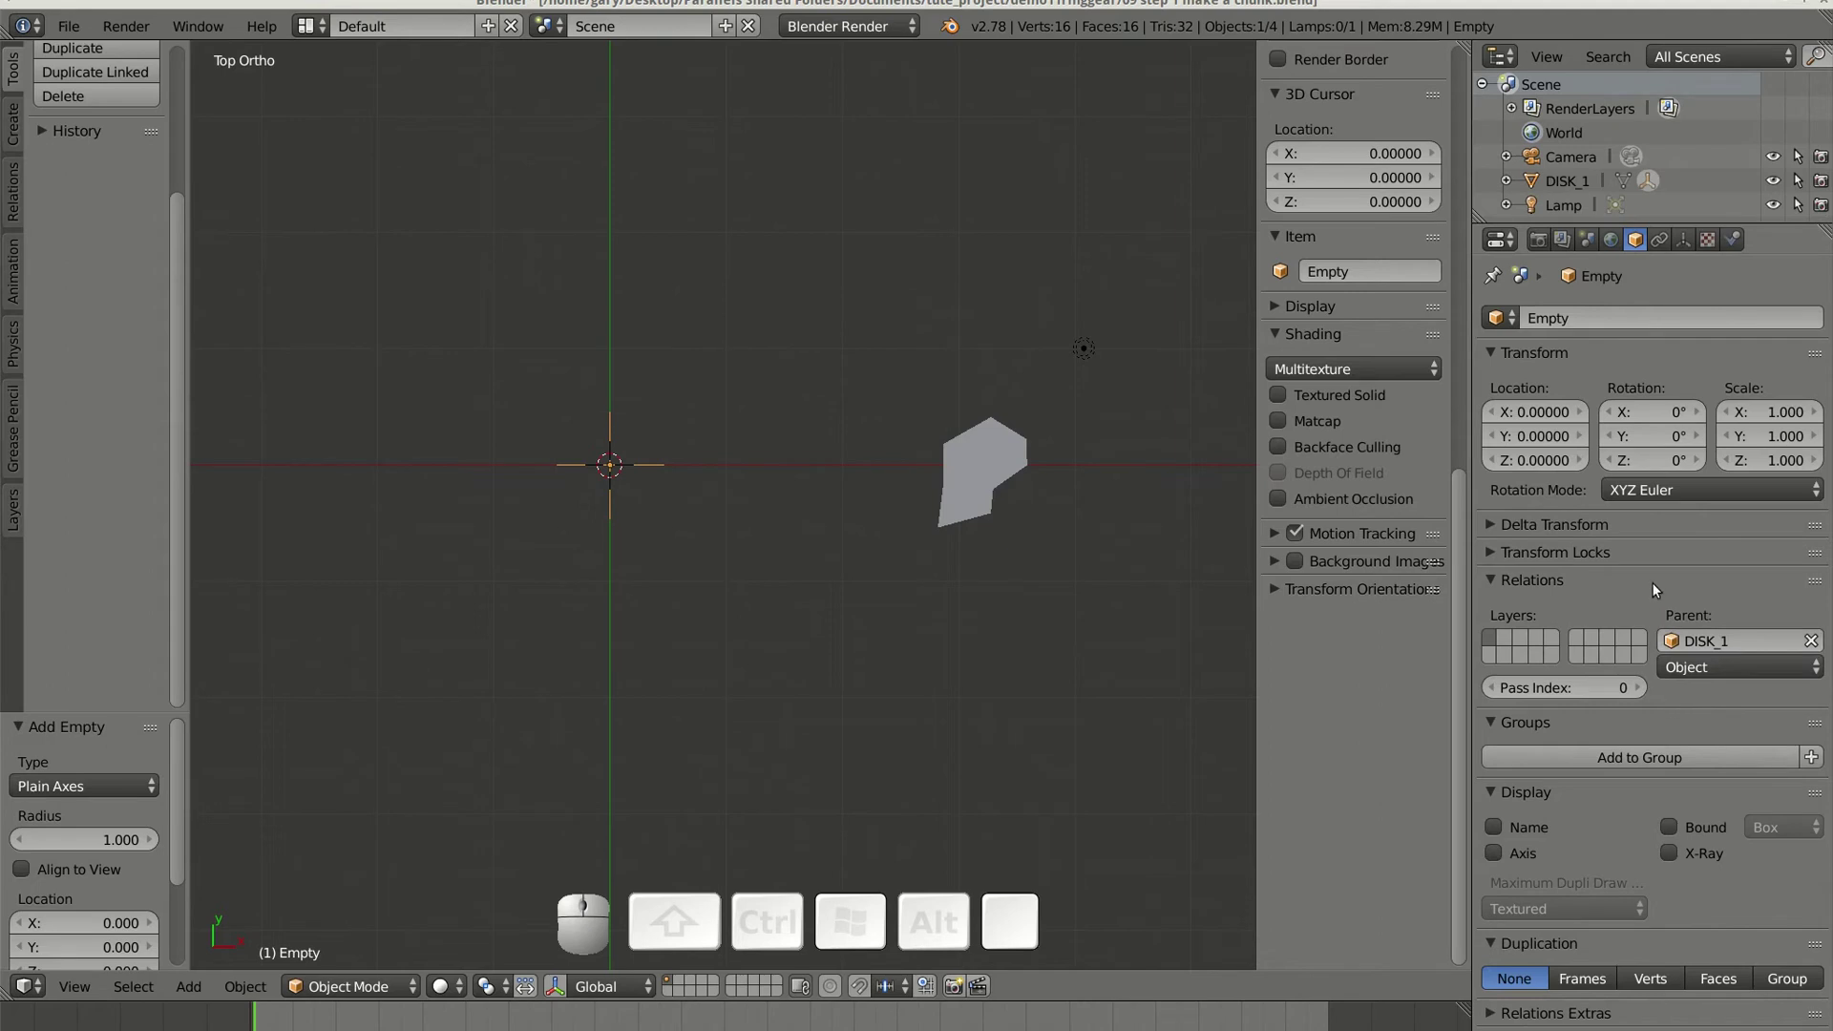
# Step: Rotate the Empty 14.4° about Y, then make DISK_1 the active object
pyautogui.click(1664, 436)
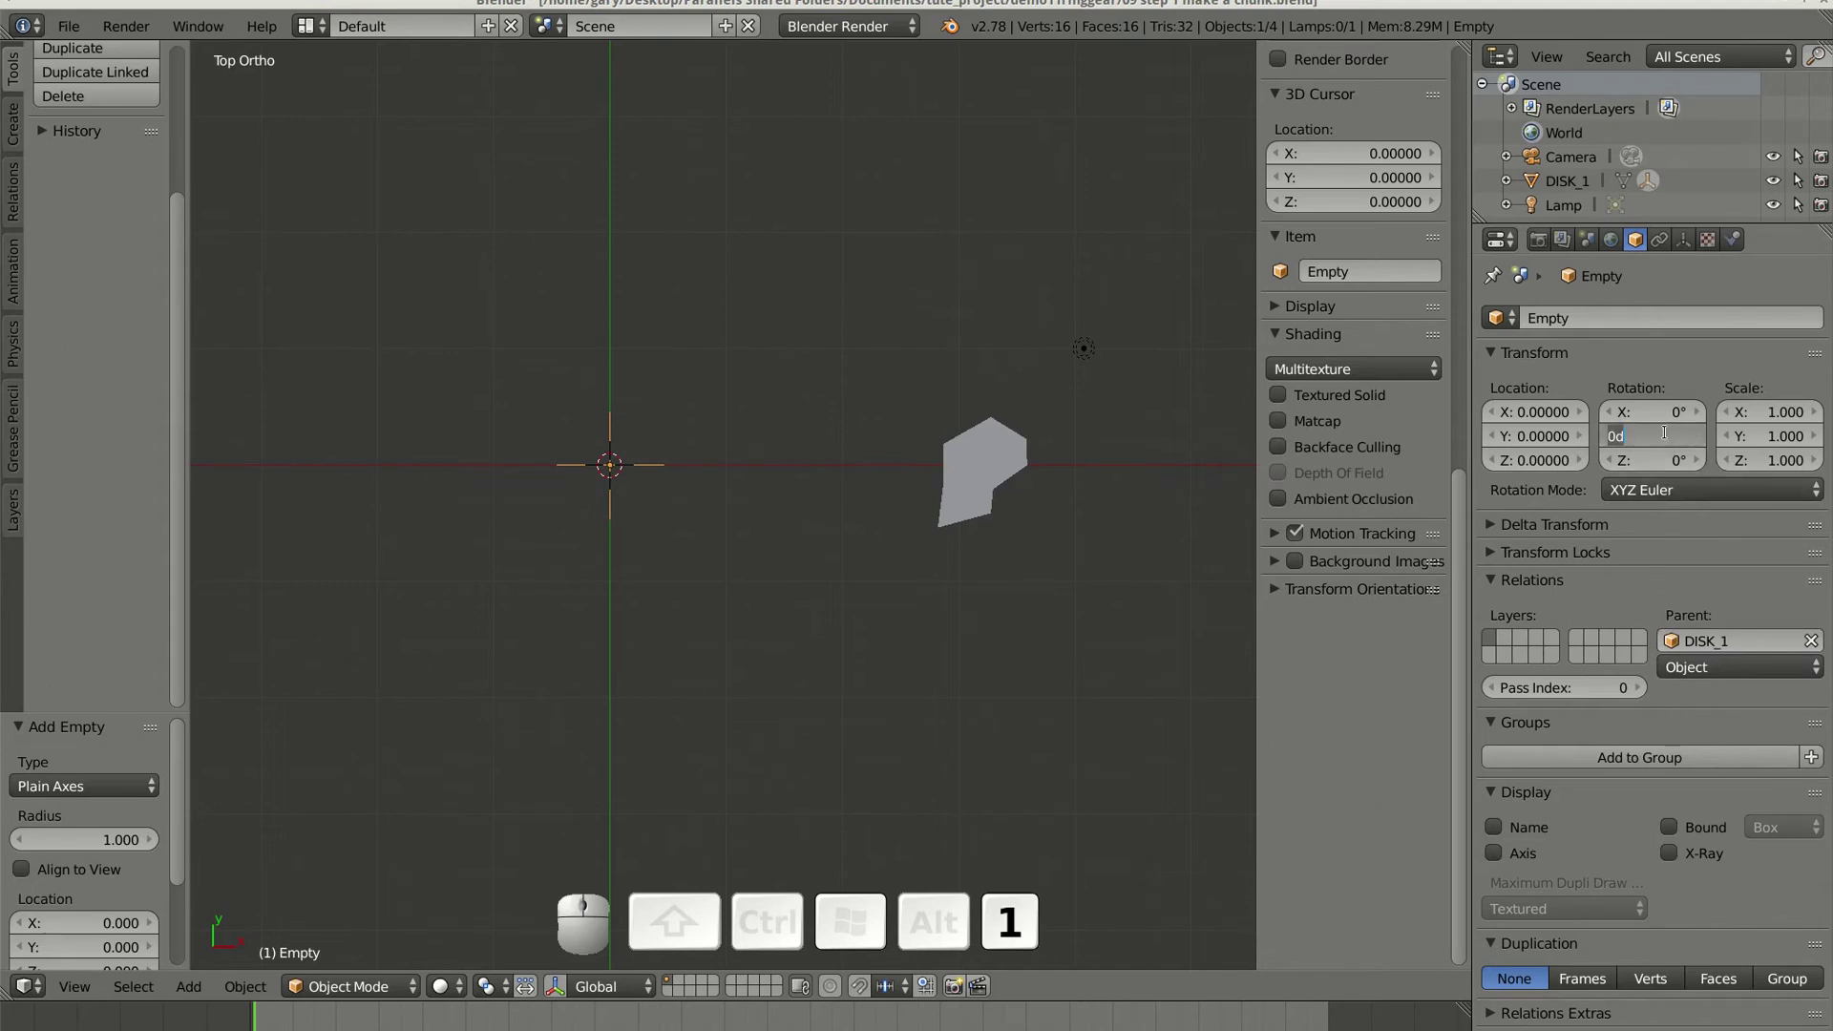
pyautogui.press('Return')
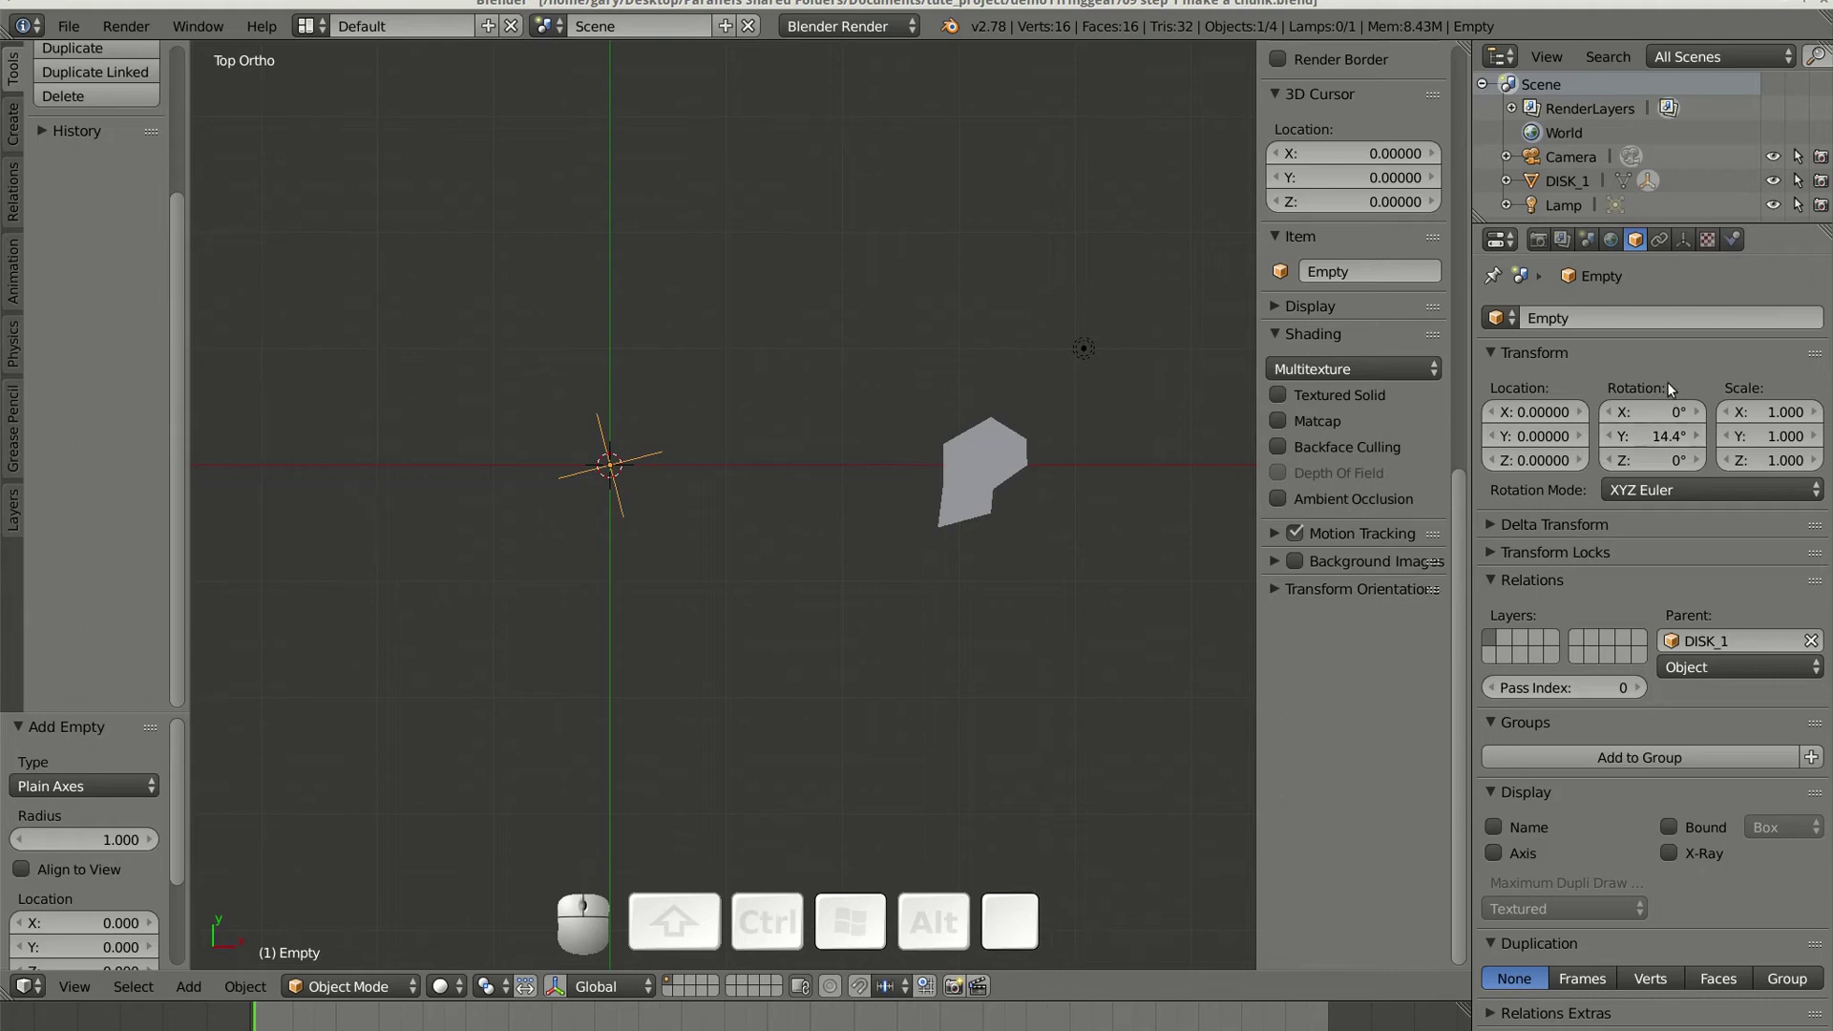
pyautogui.click(1572, 181)
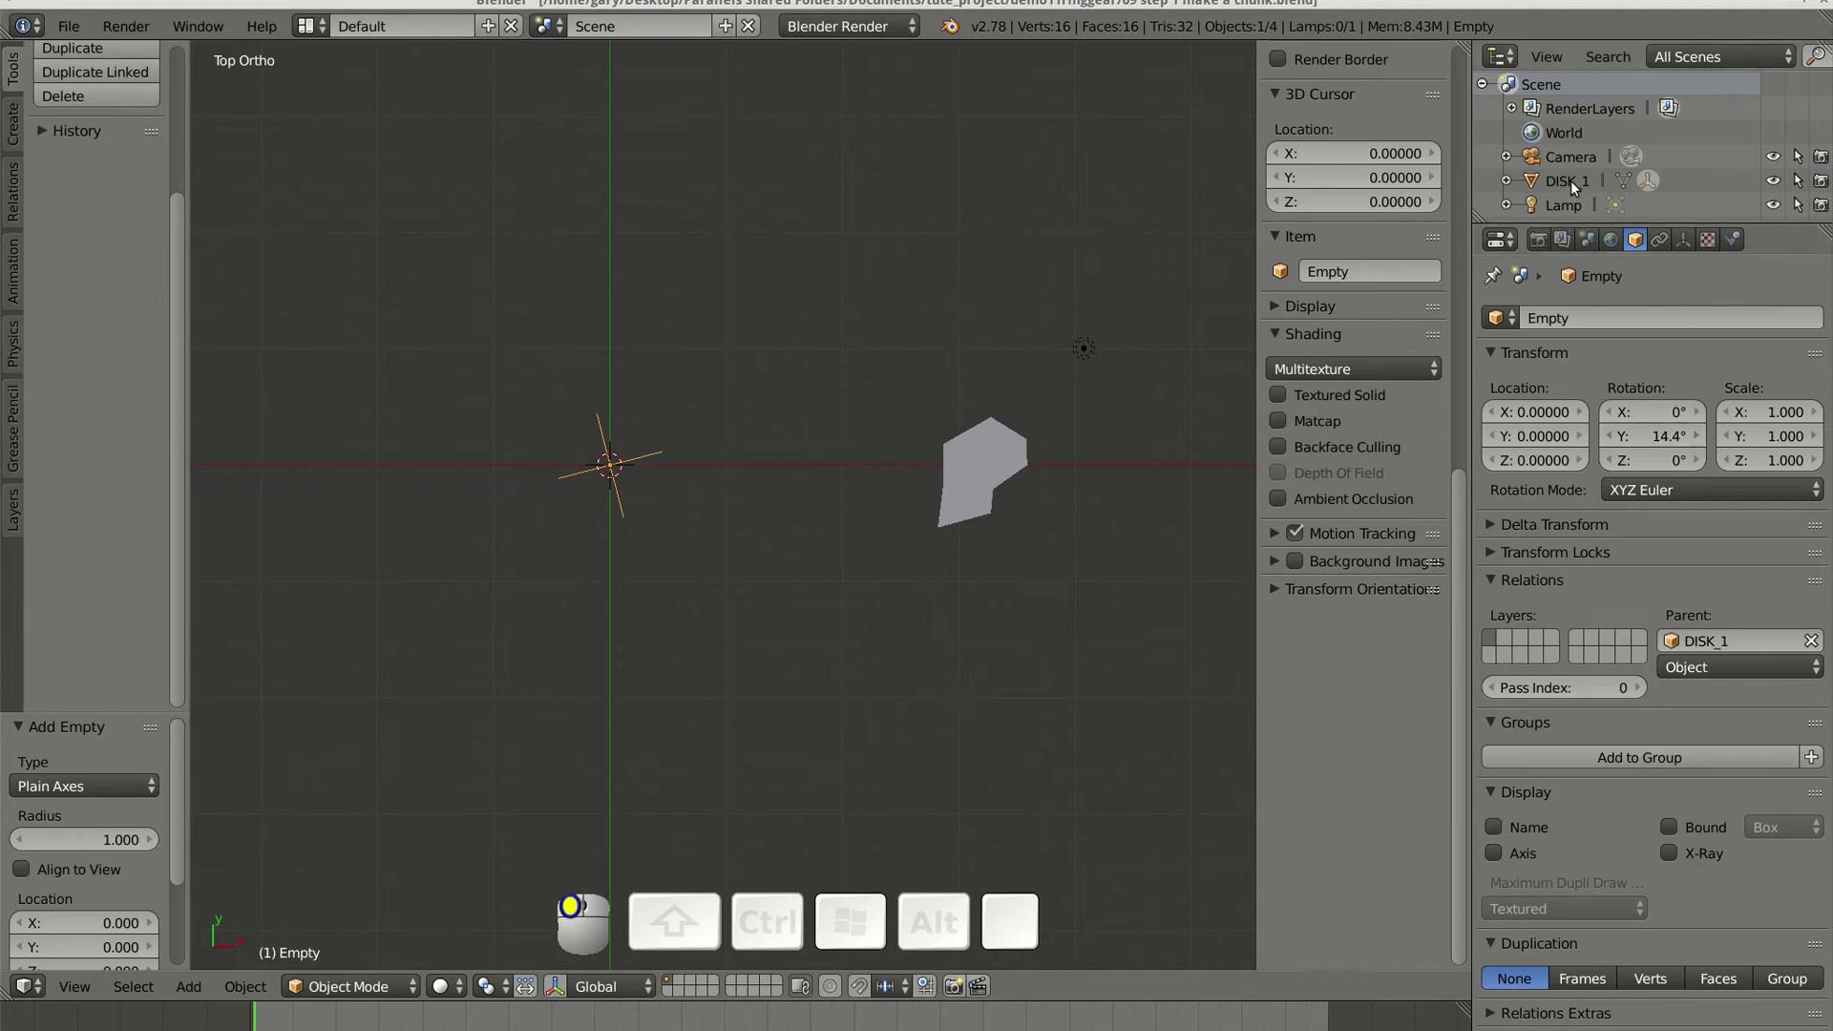
# Step: Add an Array modifier to DISK_1 using Object Offset by the Empty instead of Relative Offset
pyautogui.click(1682, 239)
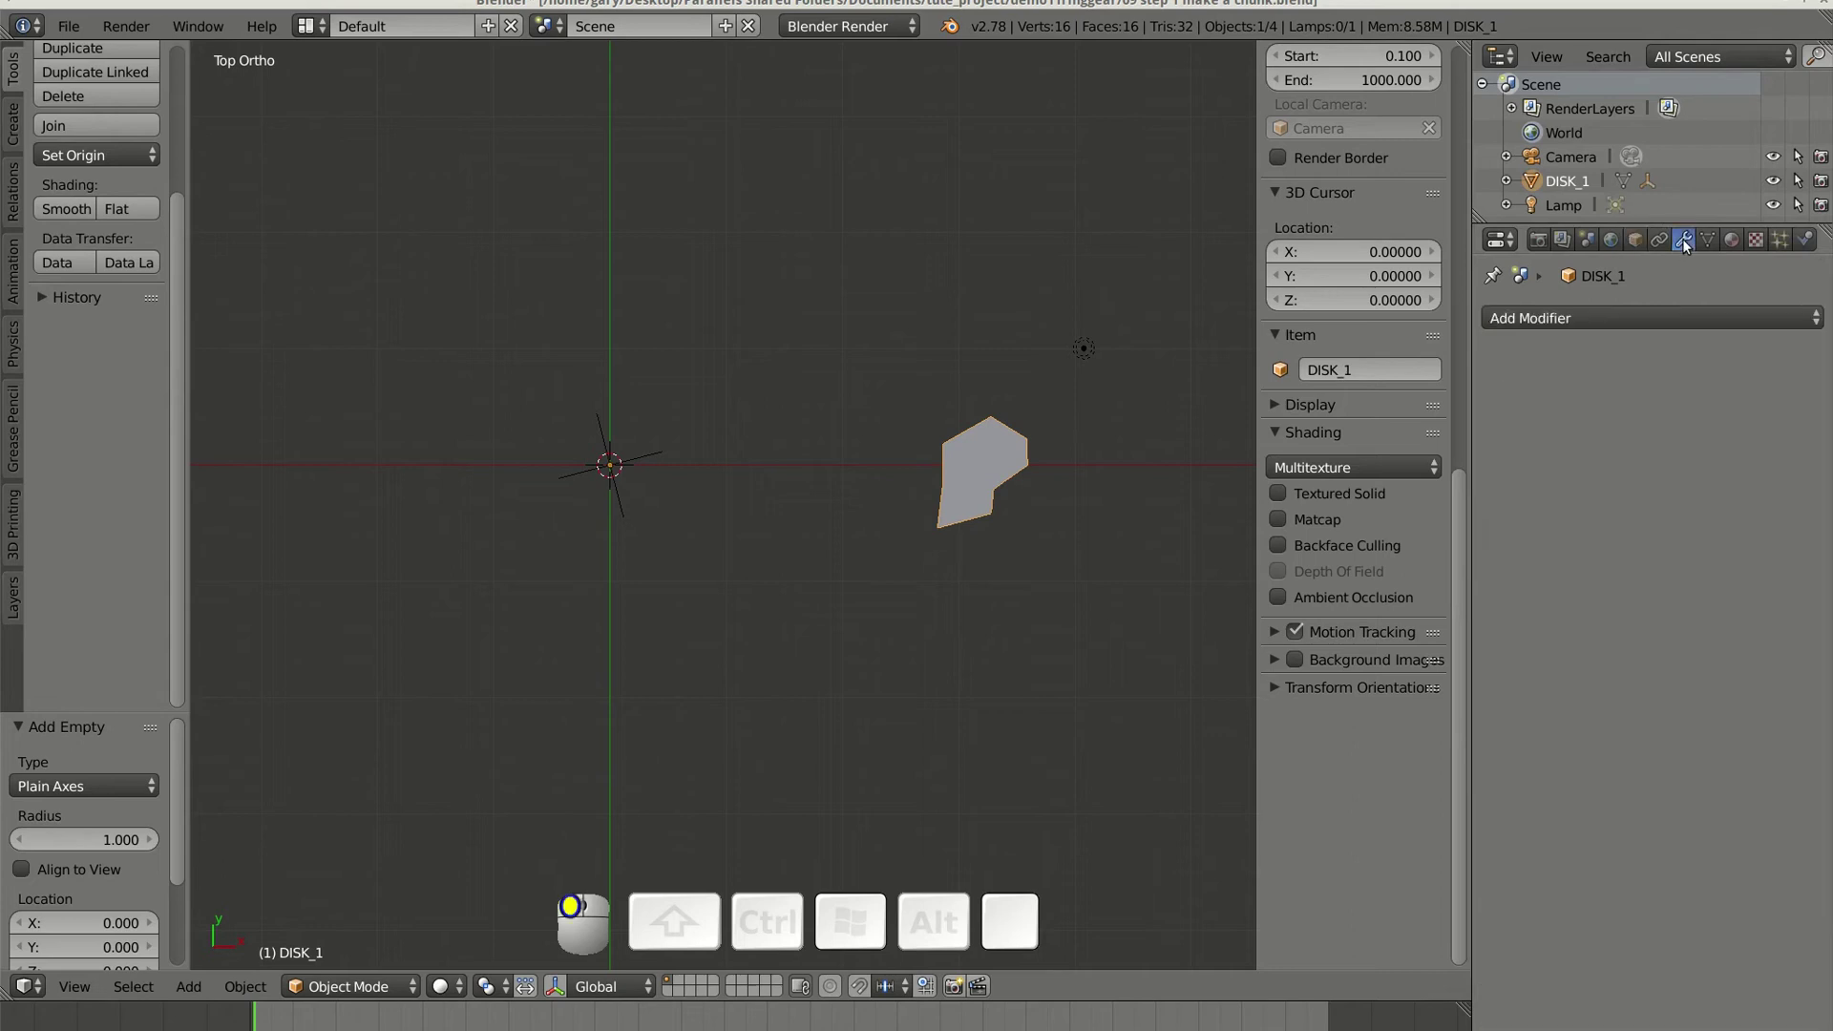
pyautogui.click(1664, 307)
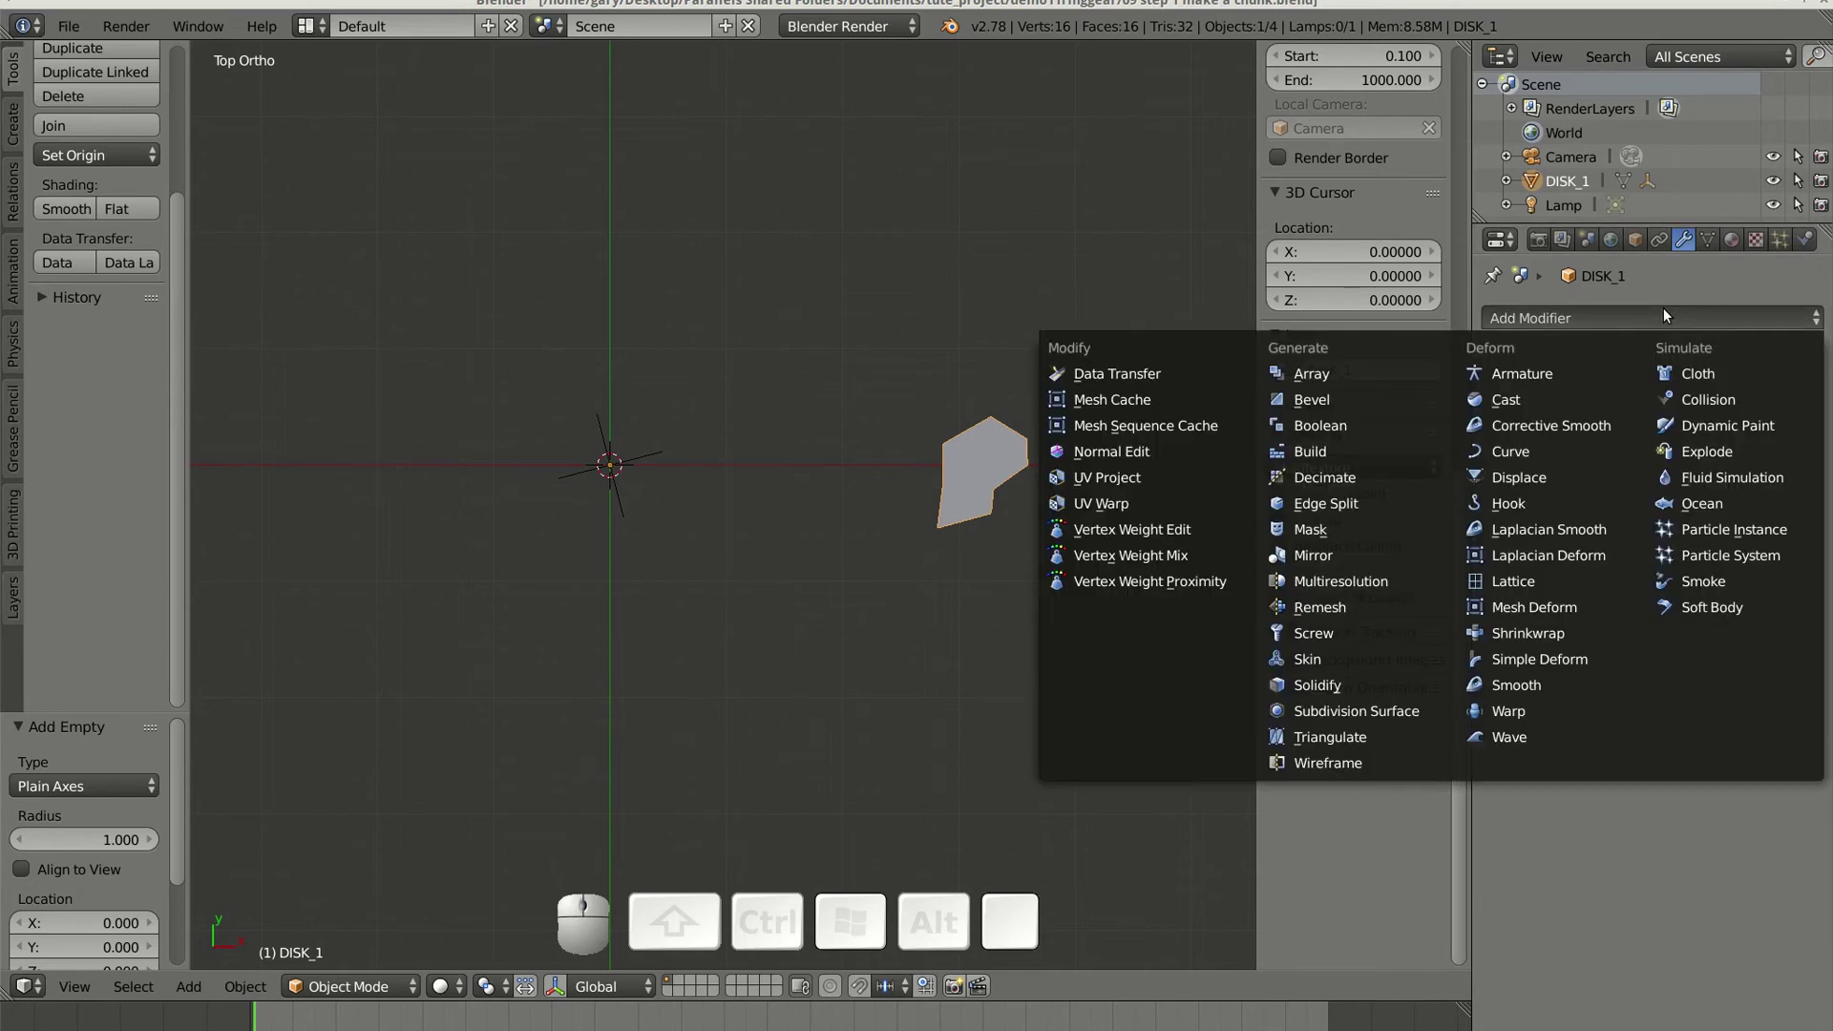
pyautogui.click(1360, 375)
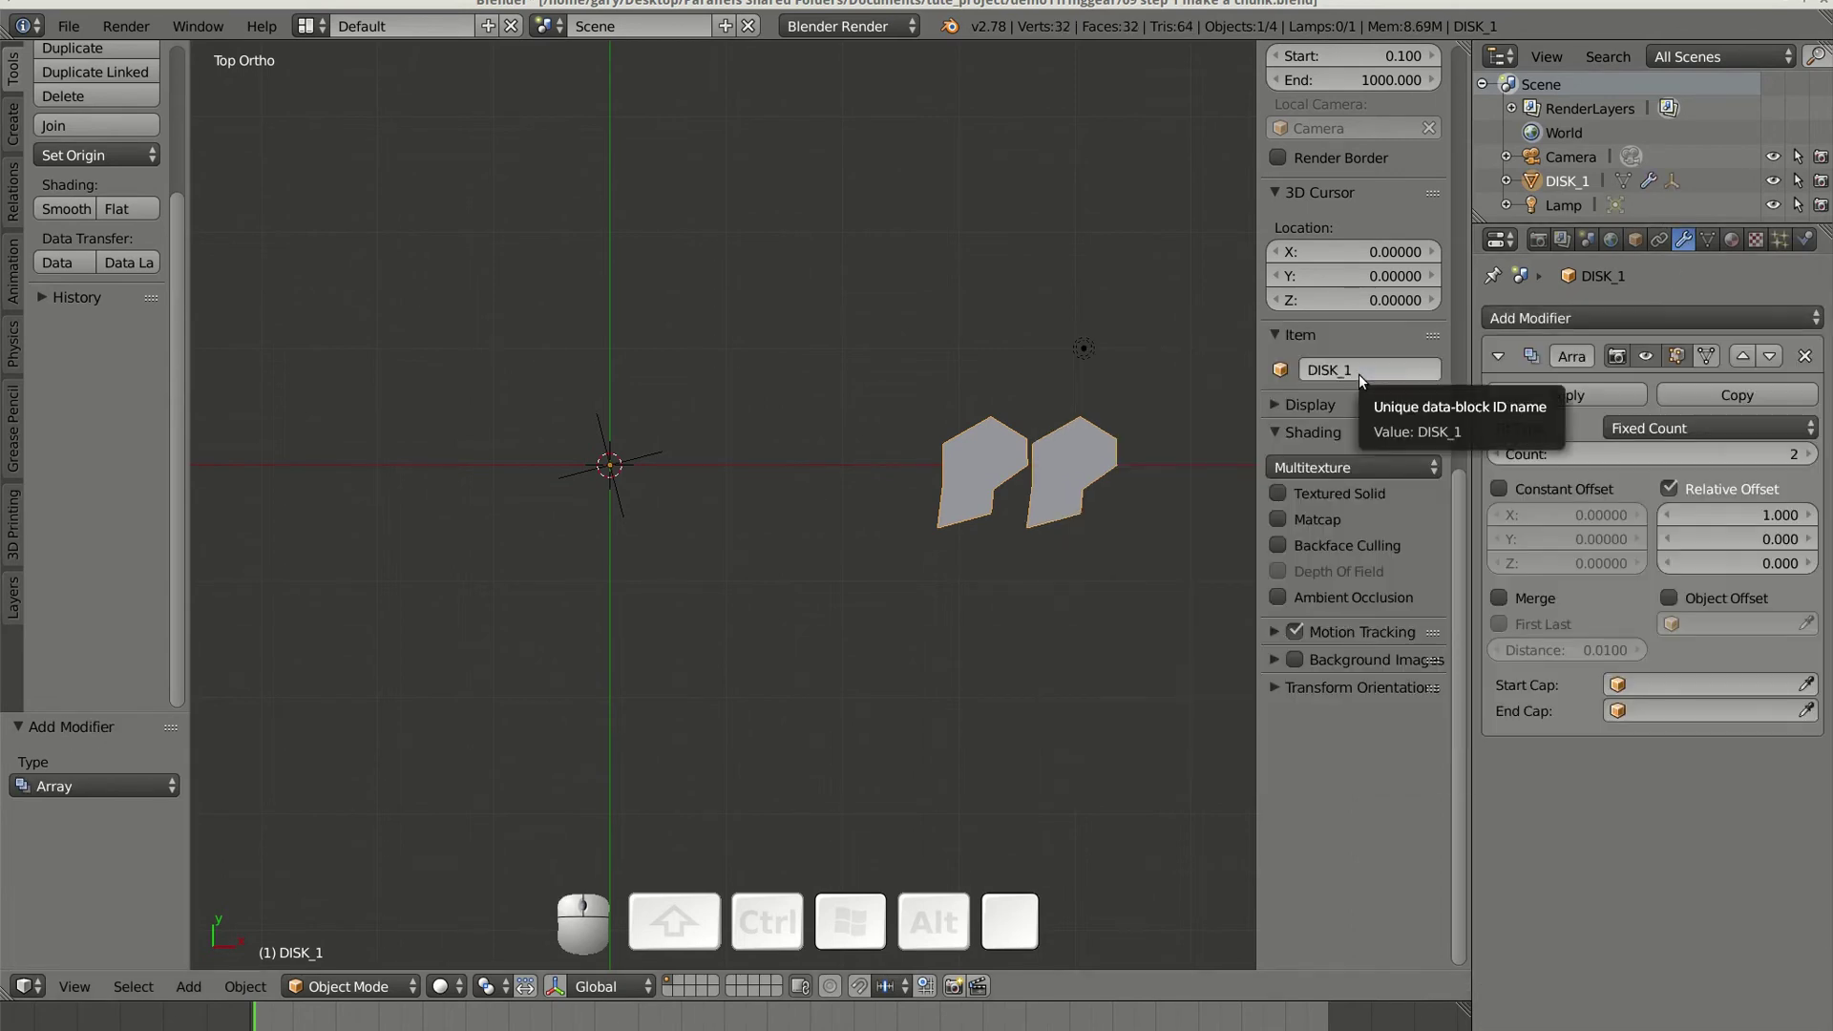
pyautogui.click(1669, 489)
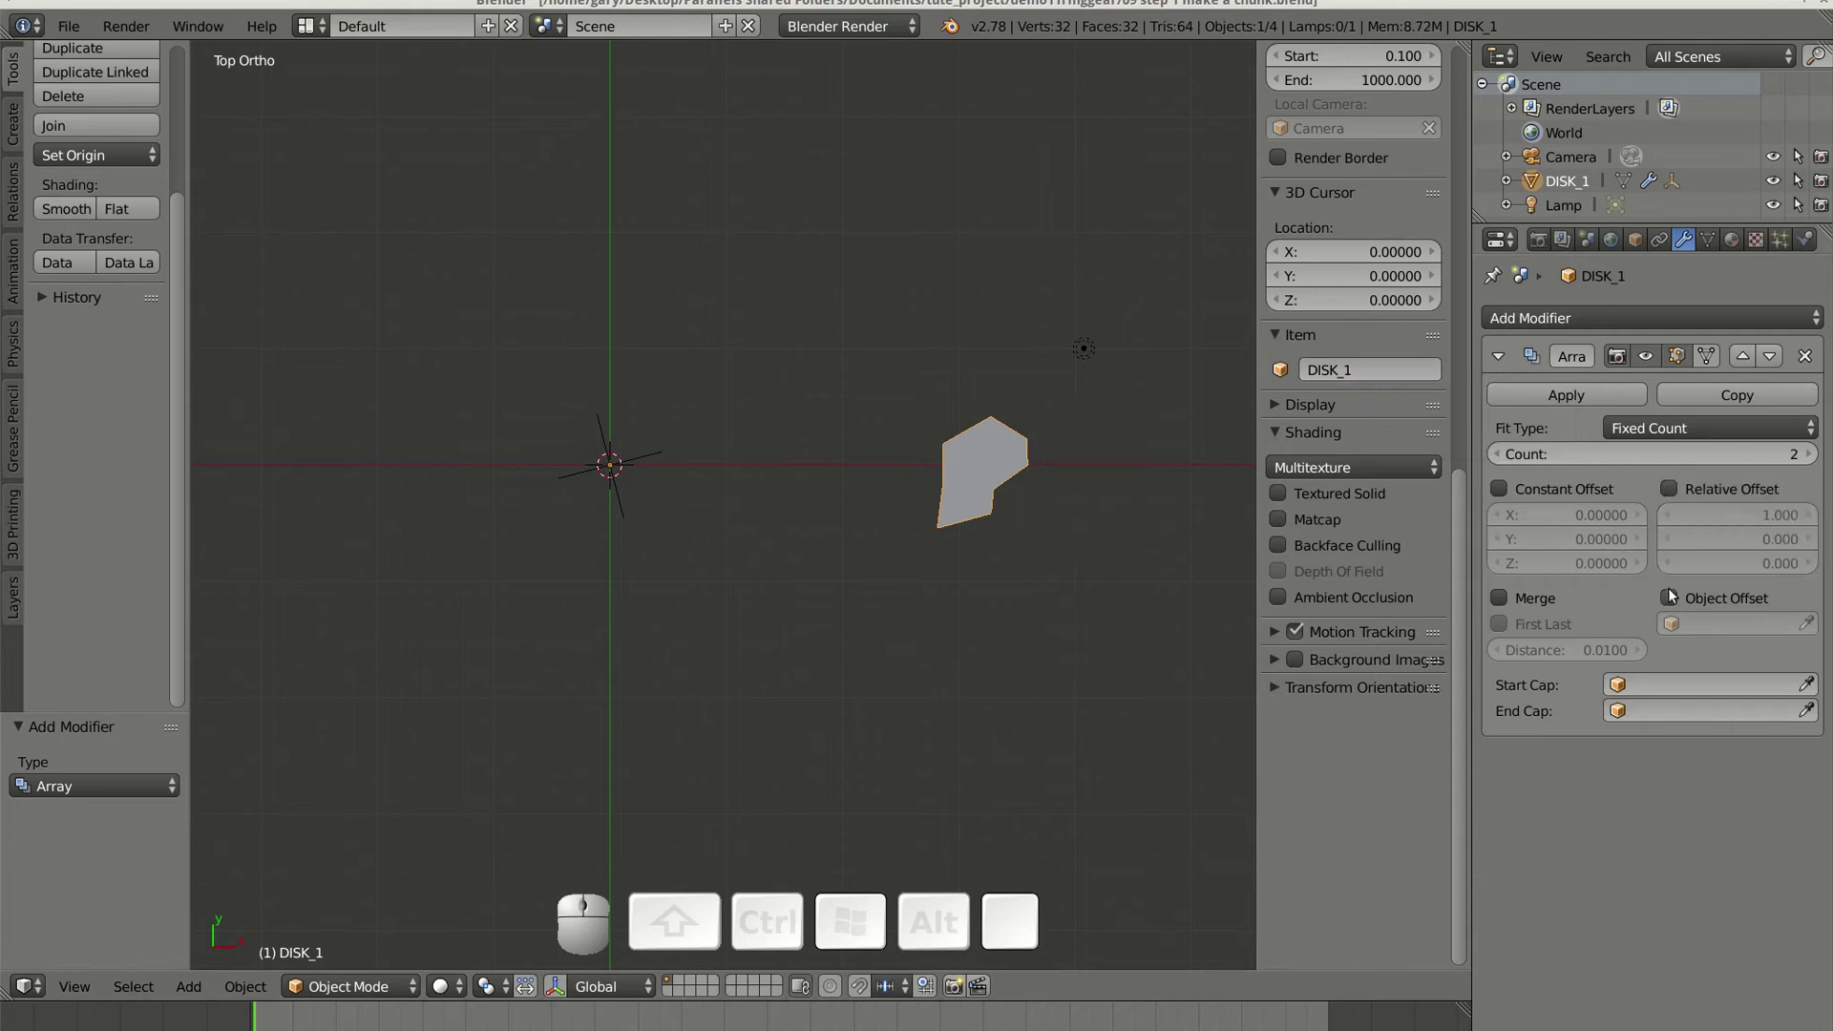
pyautogui.click(1669, 598)
pyautogui.click(1676, 619)
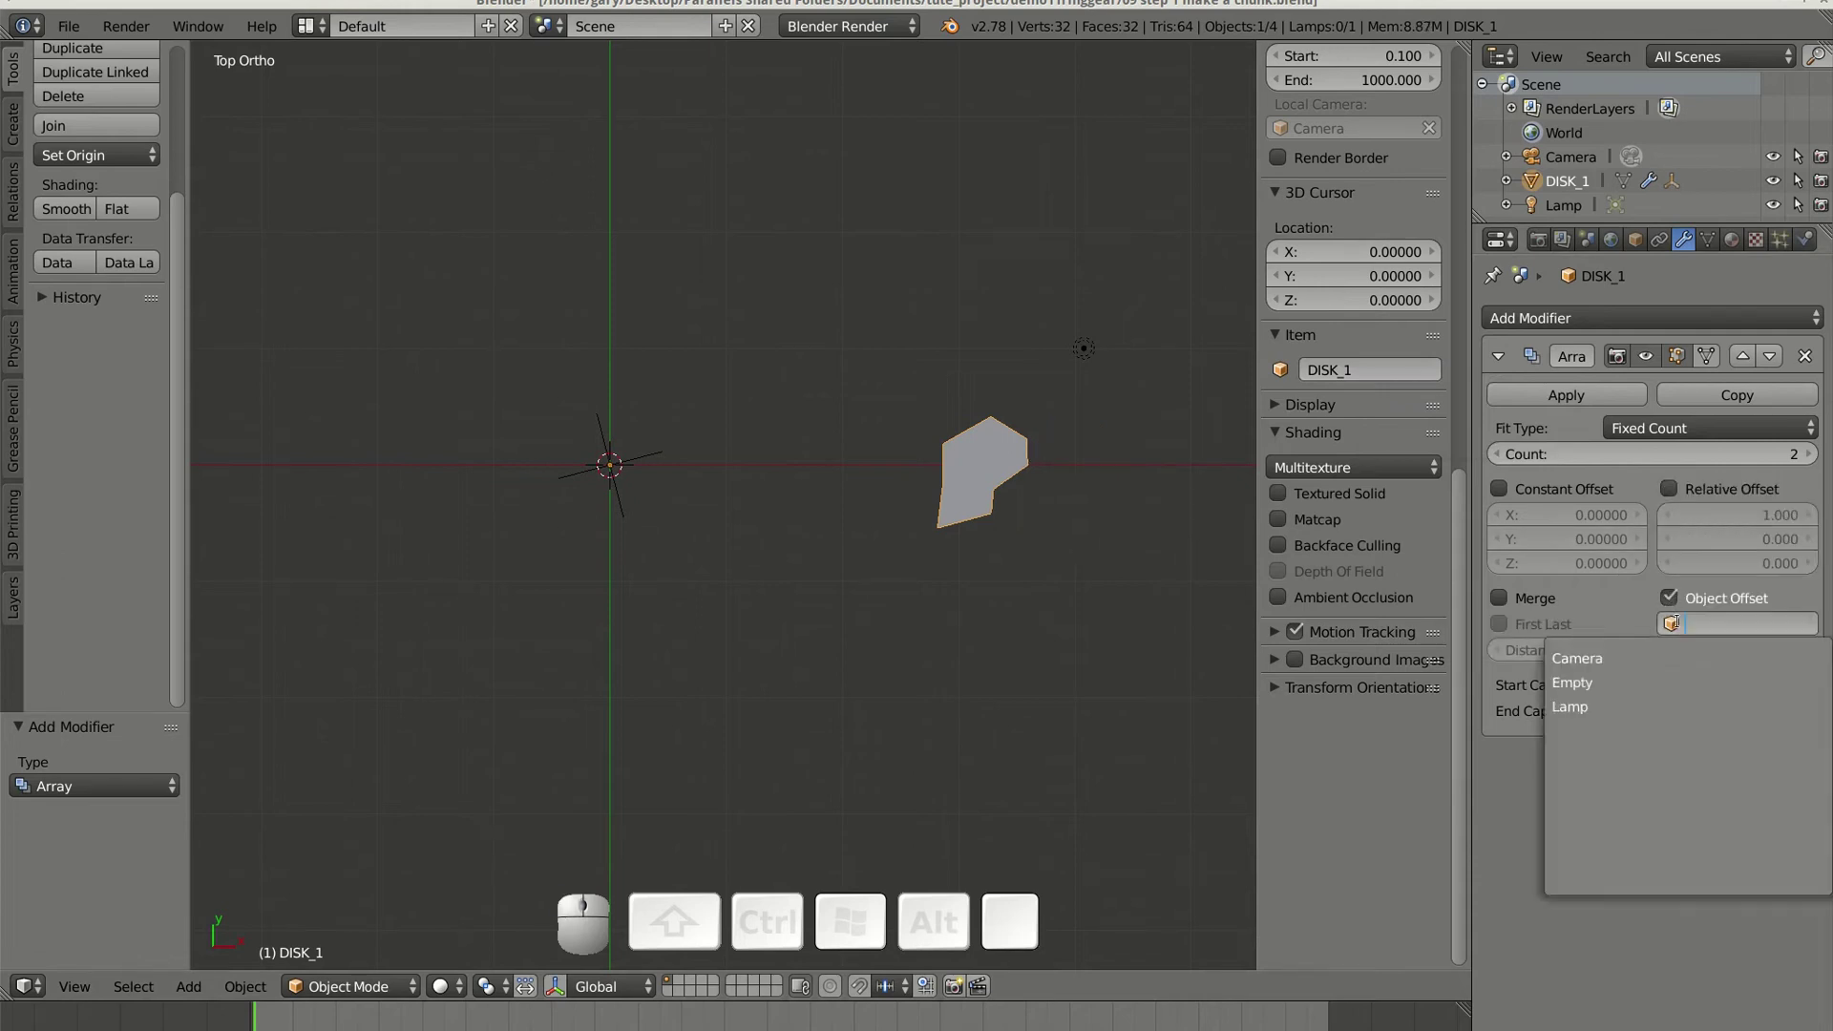
pyautogui.click(1628, 679)
# Step: Set the array Count to 25 and frame the finished ring gear in the view
pyautogui.click(1623, 454)
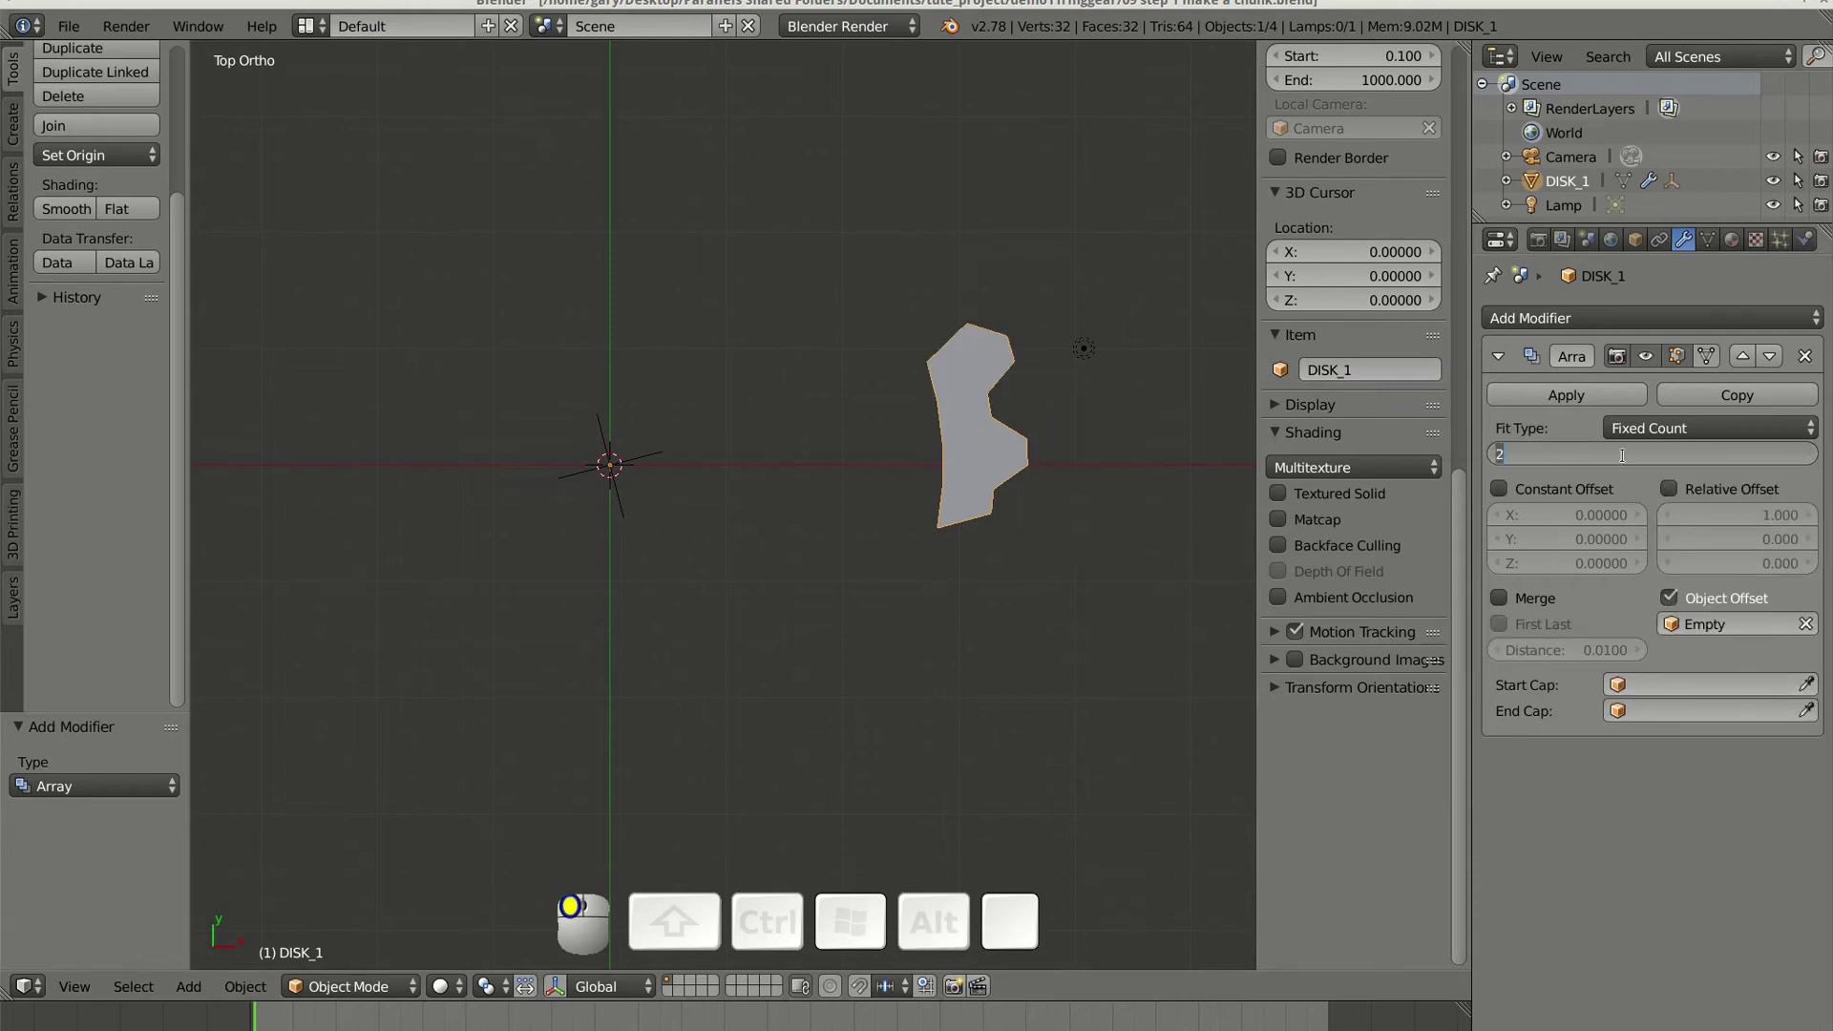
pyautogui.write('25')
pyautogui.press('Return')
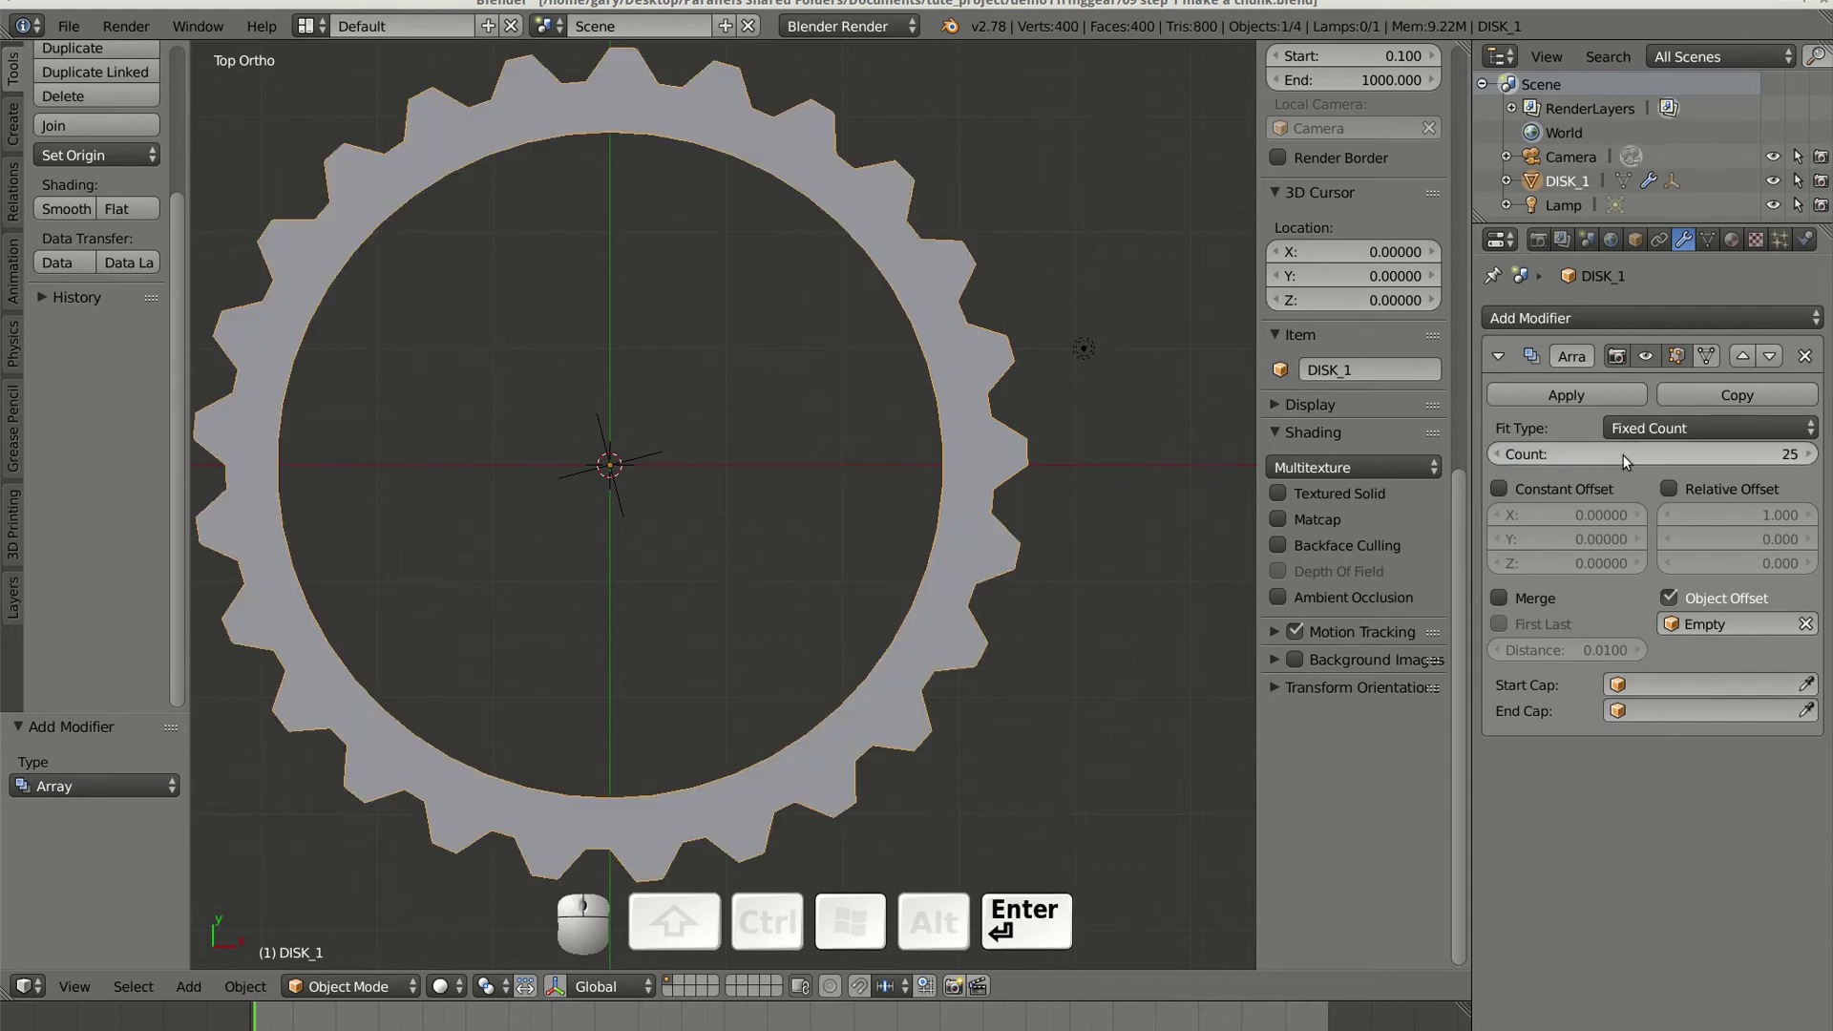
pyautogui.scroll(-1, 945, 515)
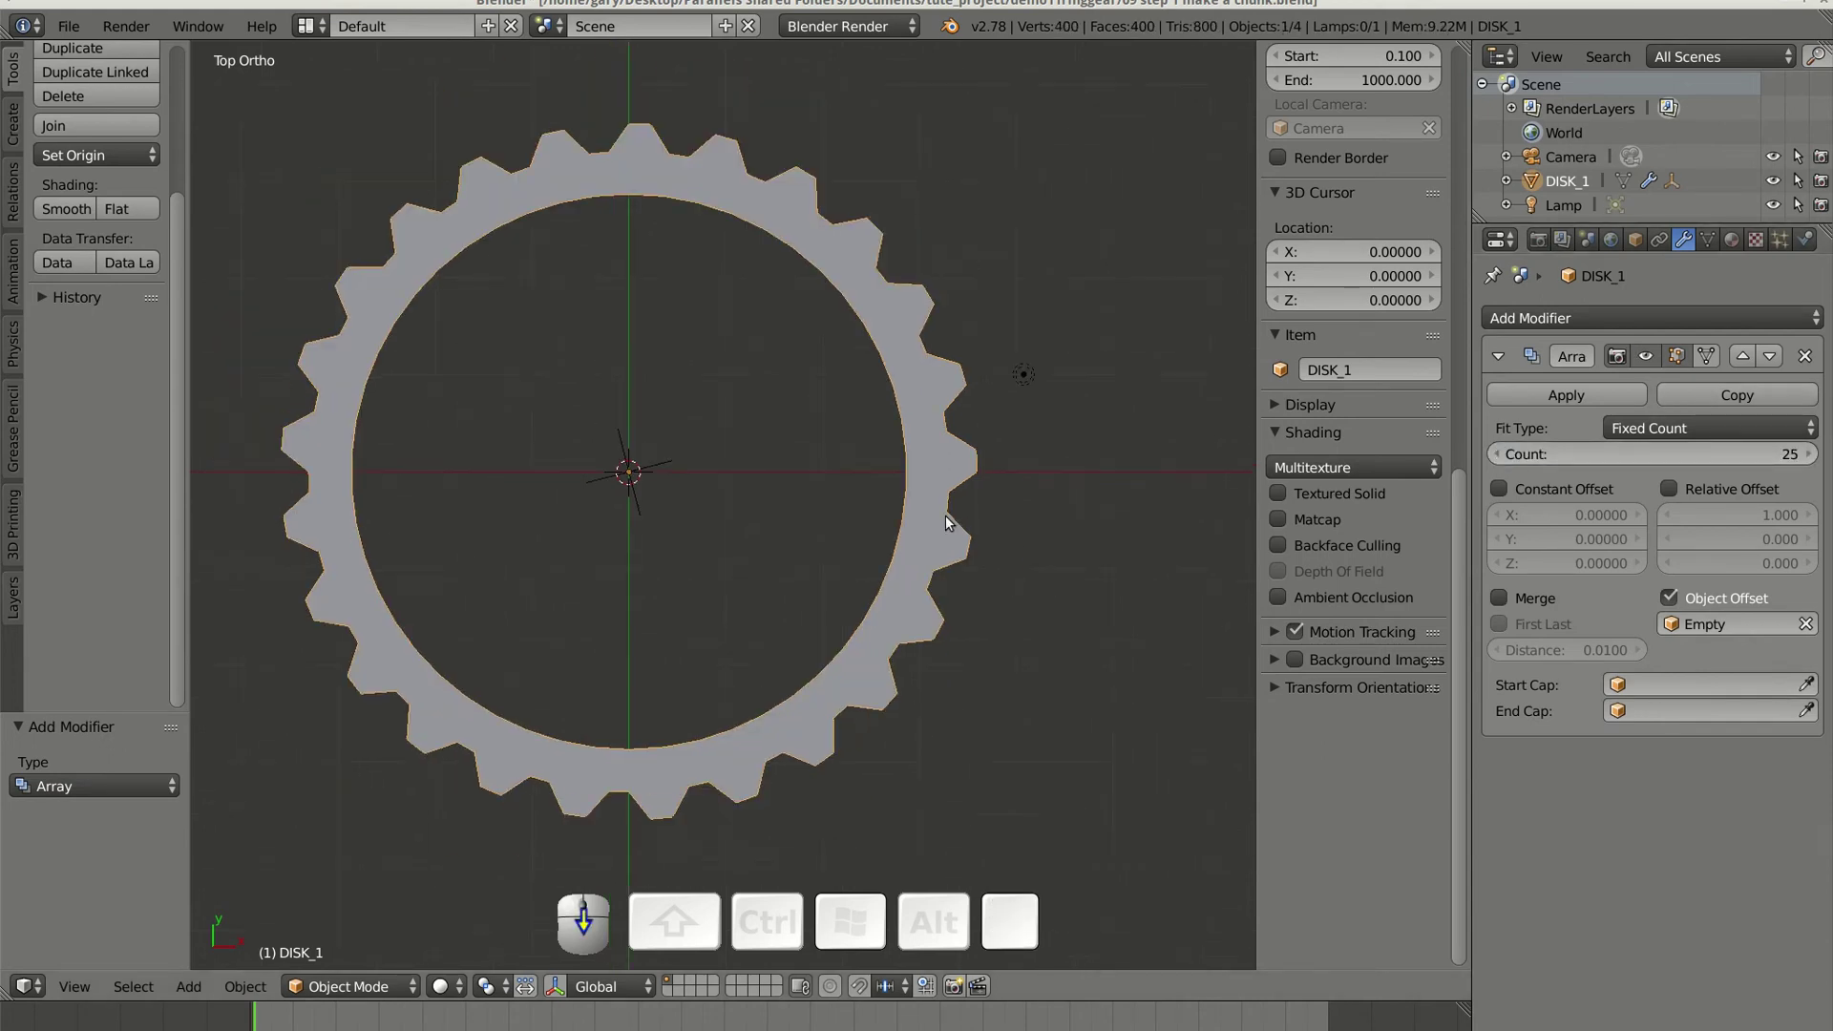
pyautogui.scroll(-1, 946, 516)
pyautogui.keyDown('shift'); pyautogui.moveTo(869, 508); pyautogui.dragTo(981, 508, button='middle'); pyautogui.keyUp('shift')
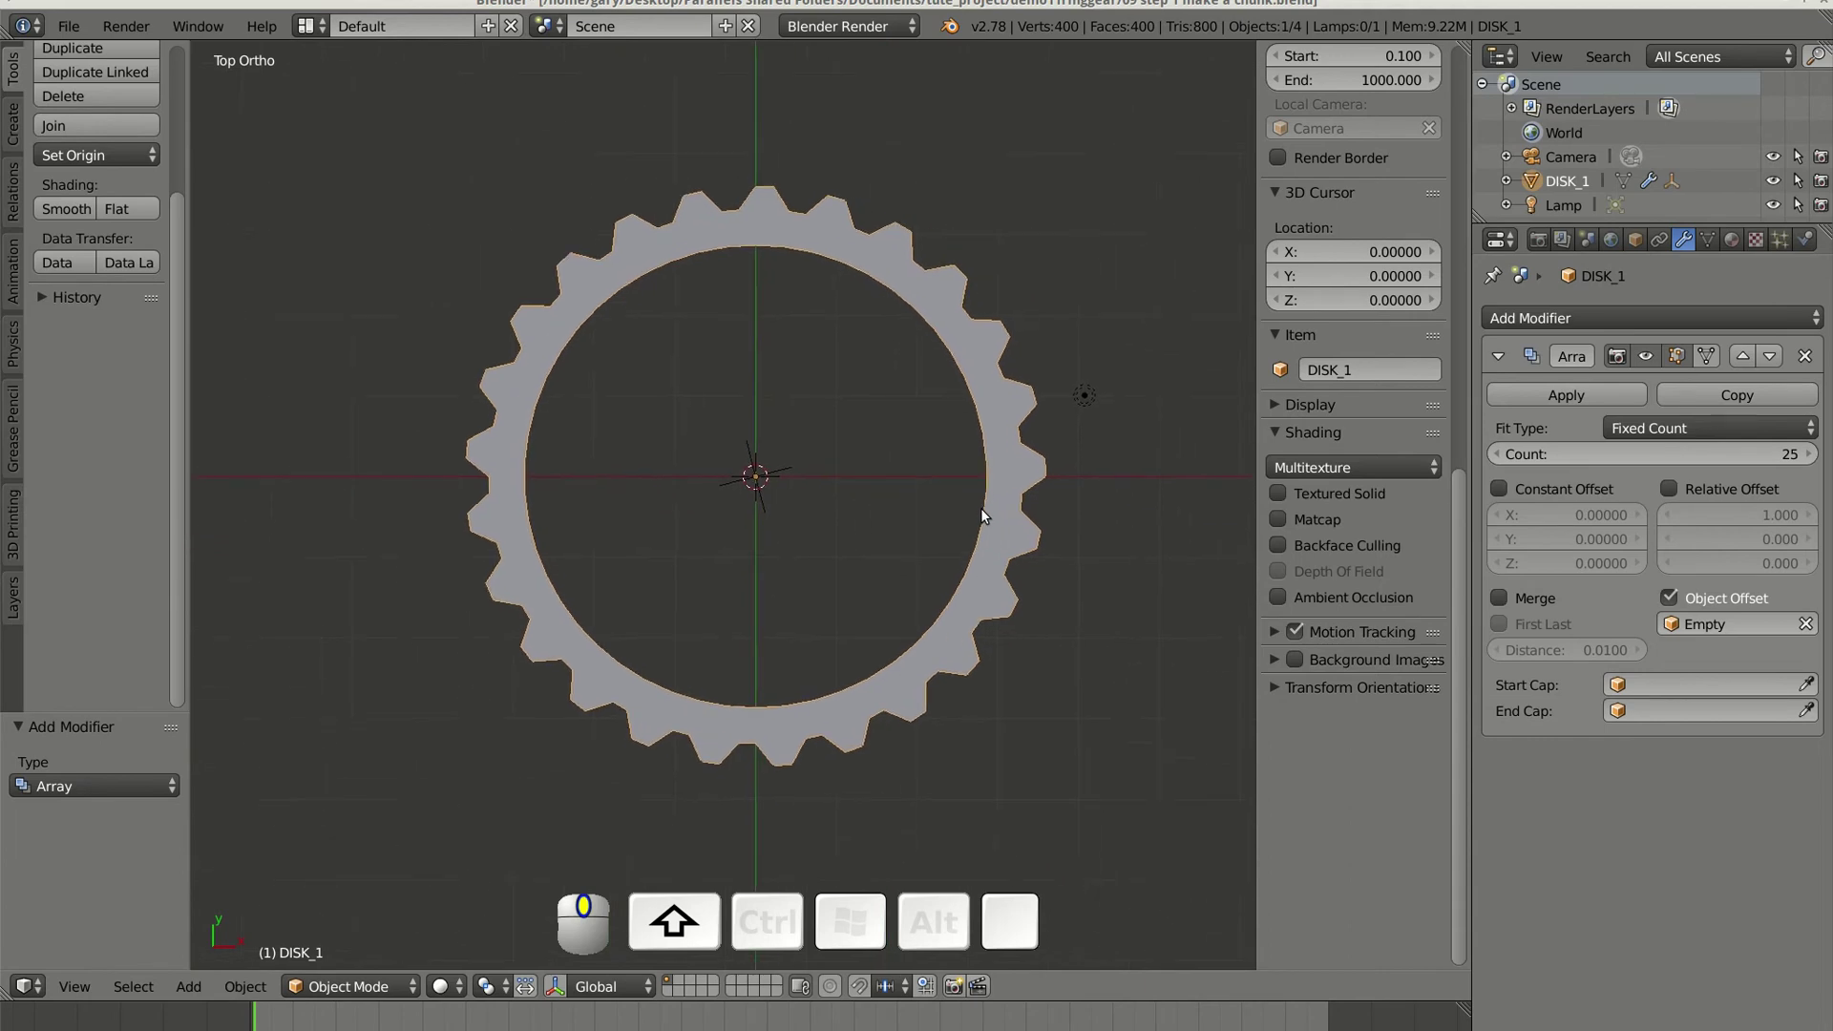
pyautogui.scroll(-1, 981, 508)
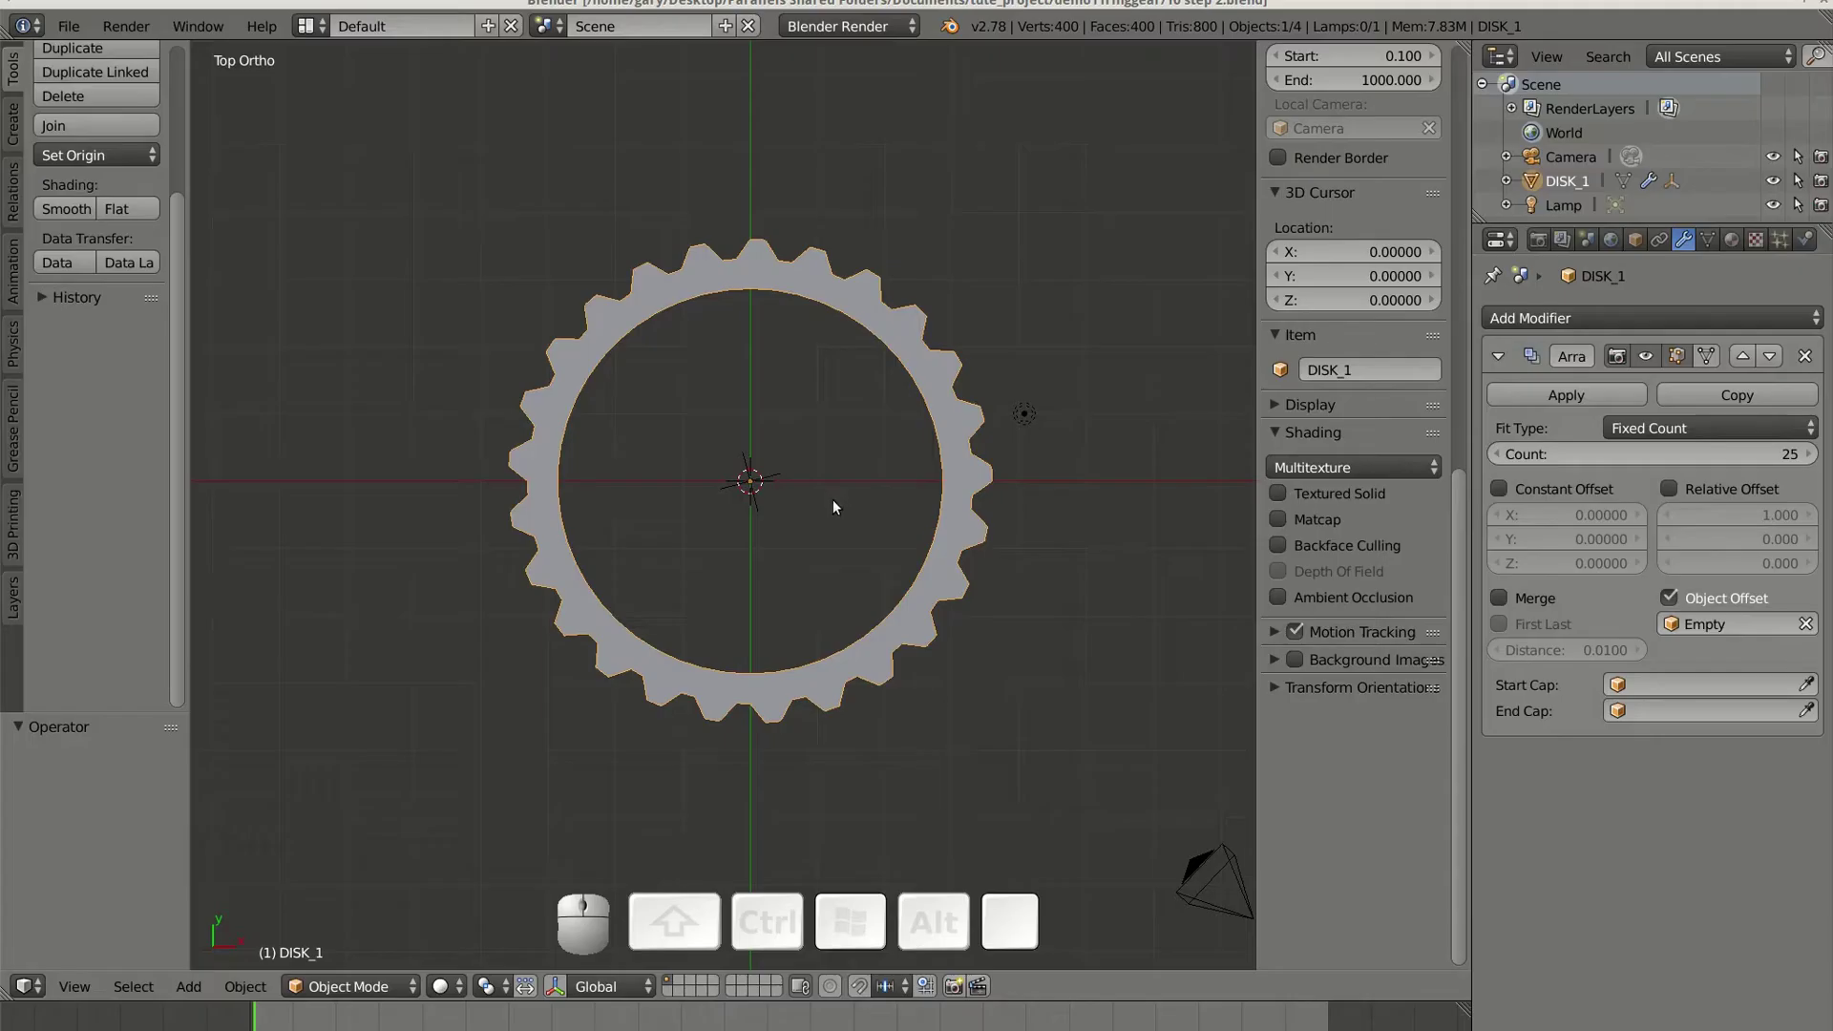
# Step: Apply the Array modifier, then select all in Edit Mode and remove doubles, dropping 100 vertices
pyautogui.click(1556, 397)
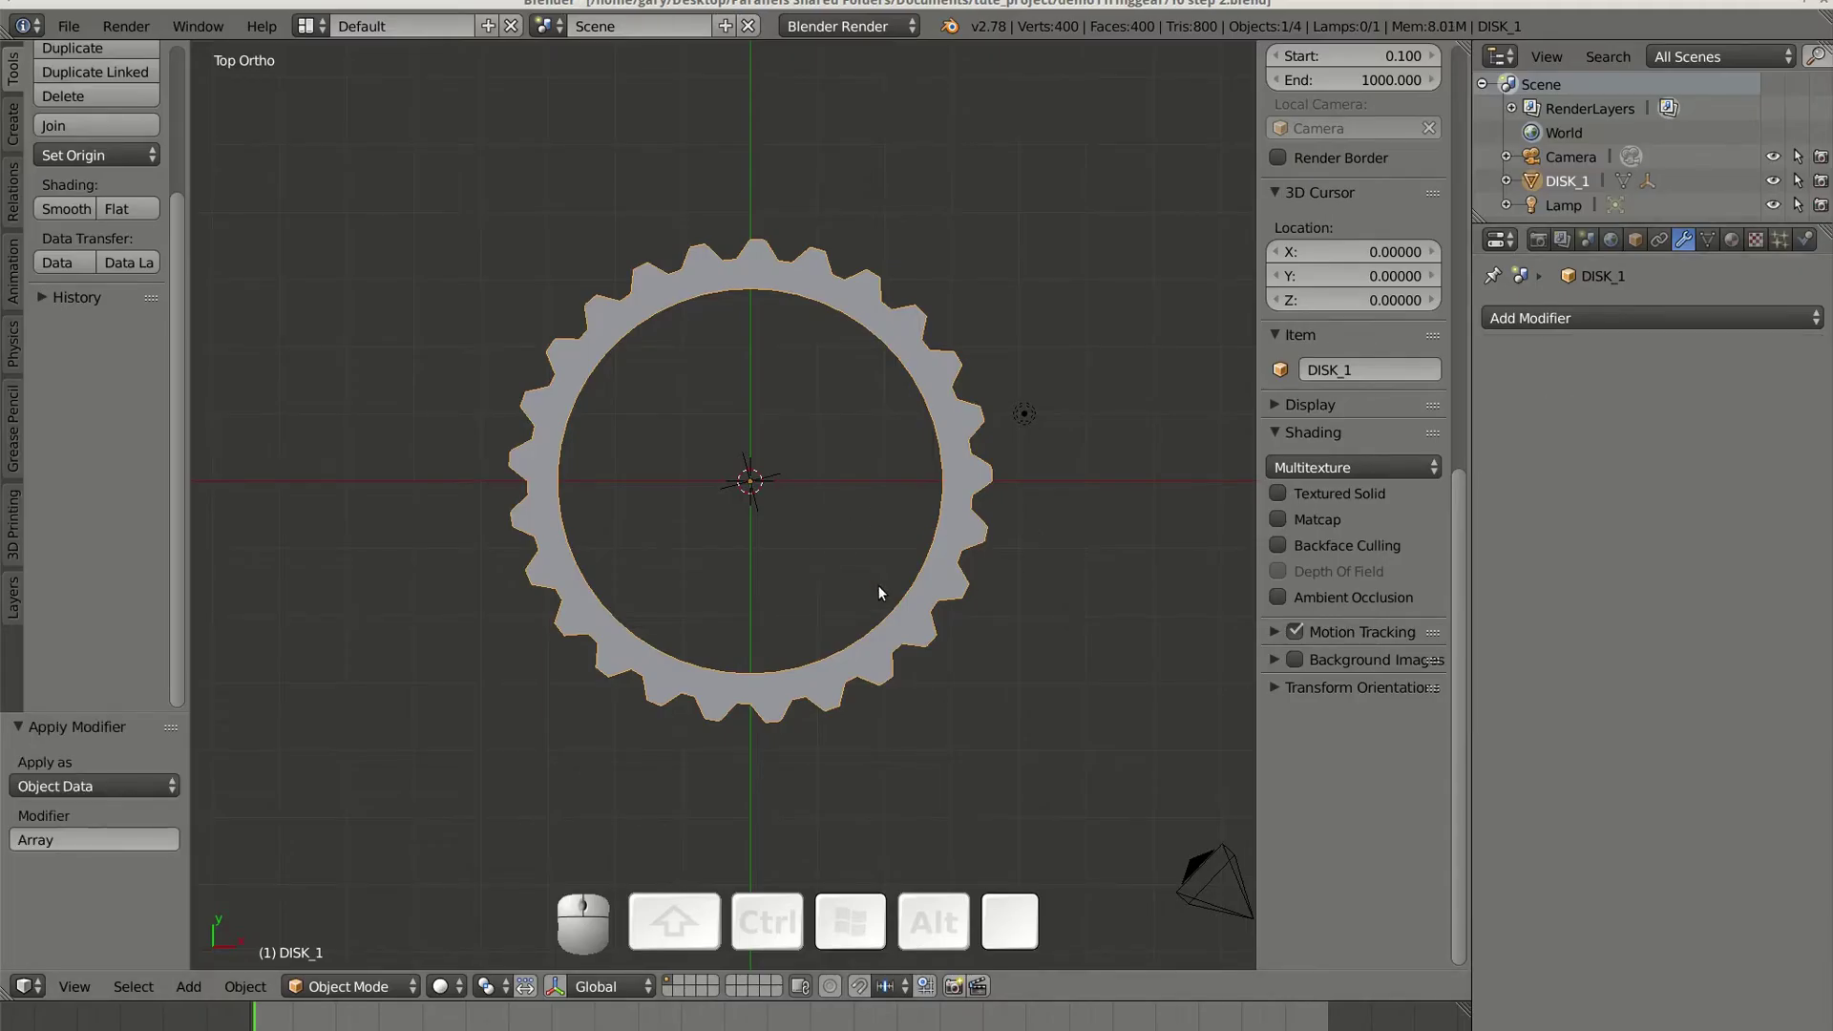
pyautogui.press('Tab')
pyautogui.moveTo(660, 530); pyautogui.dragTo(670, 566, button='middle')
pyautogui.press('a')
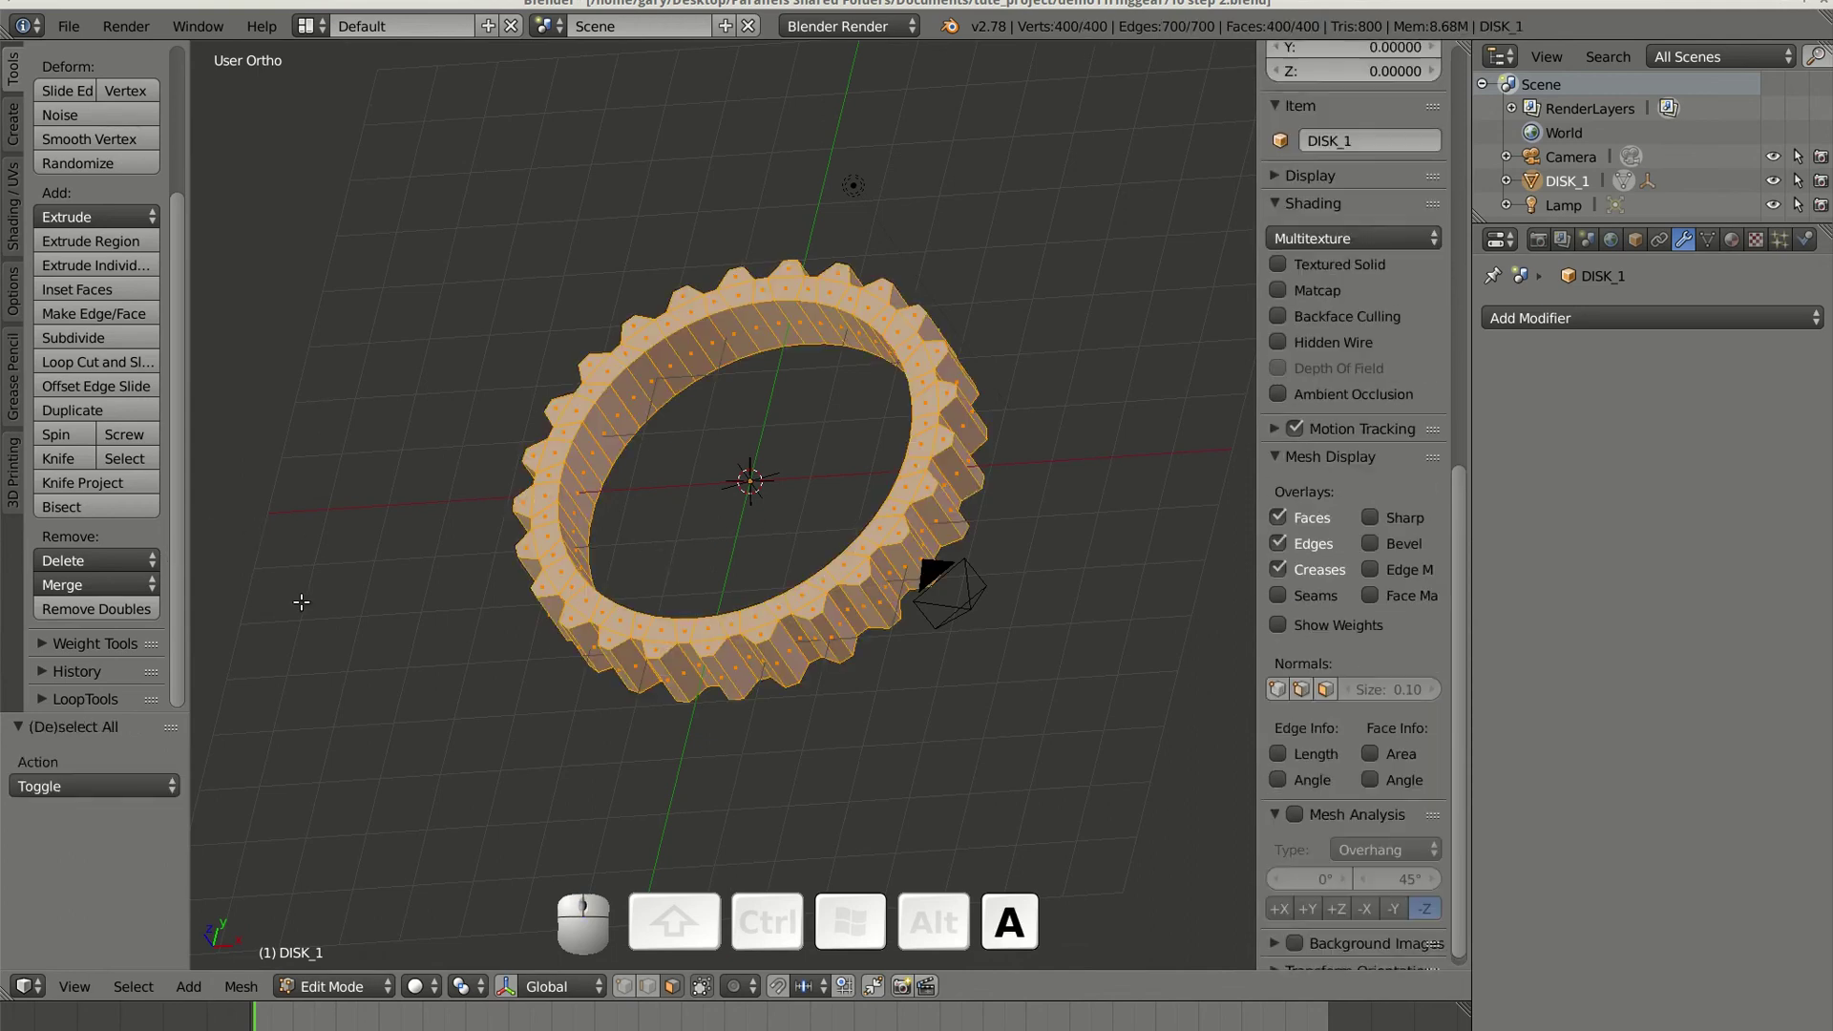
pyautogui.click(123, 611)
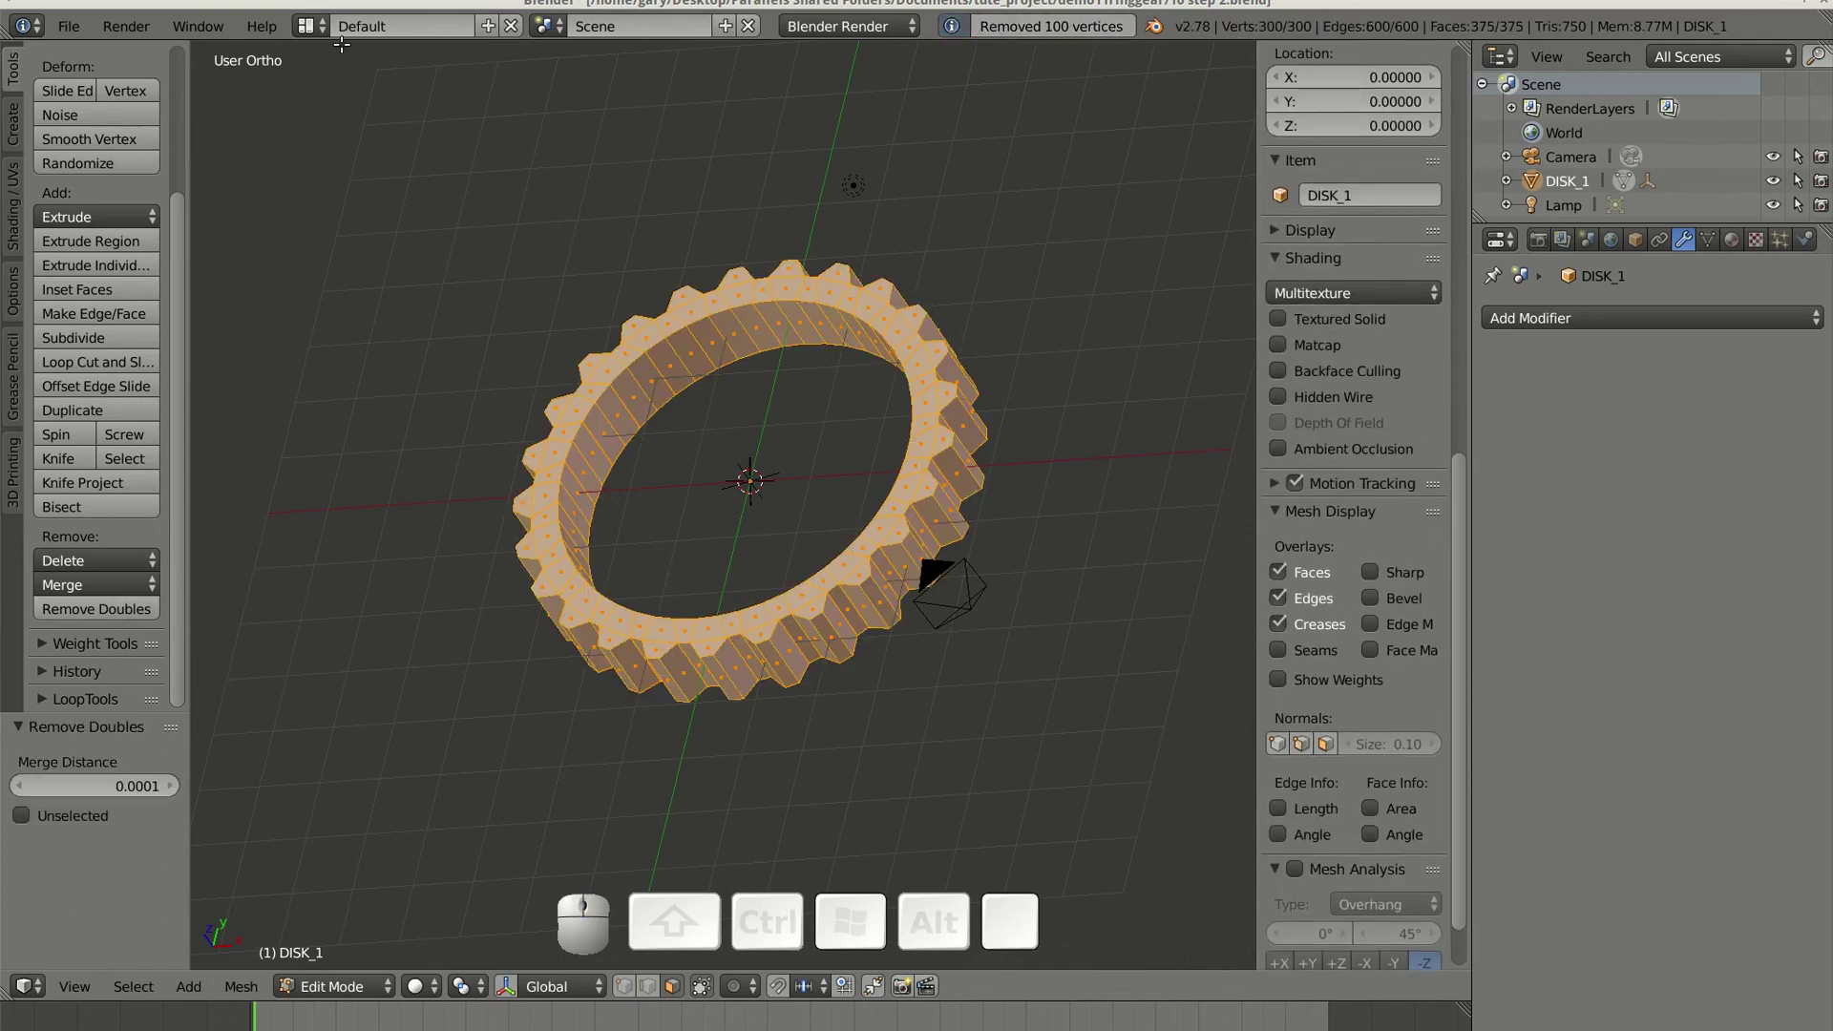
pyautogui.click(68, 26)
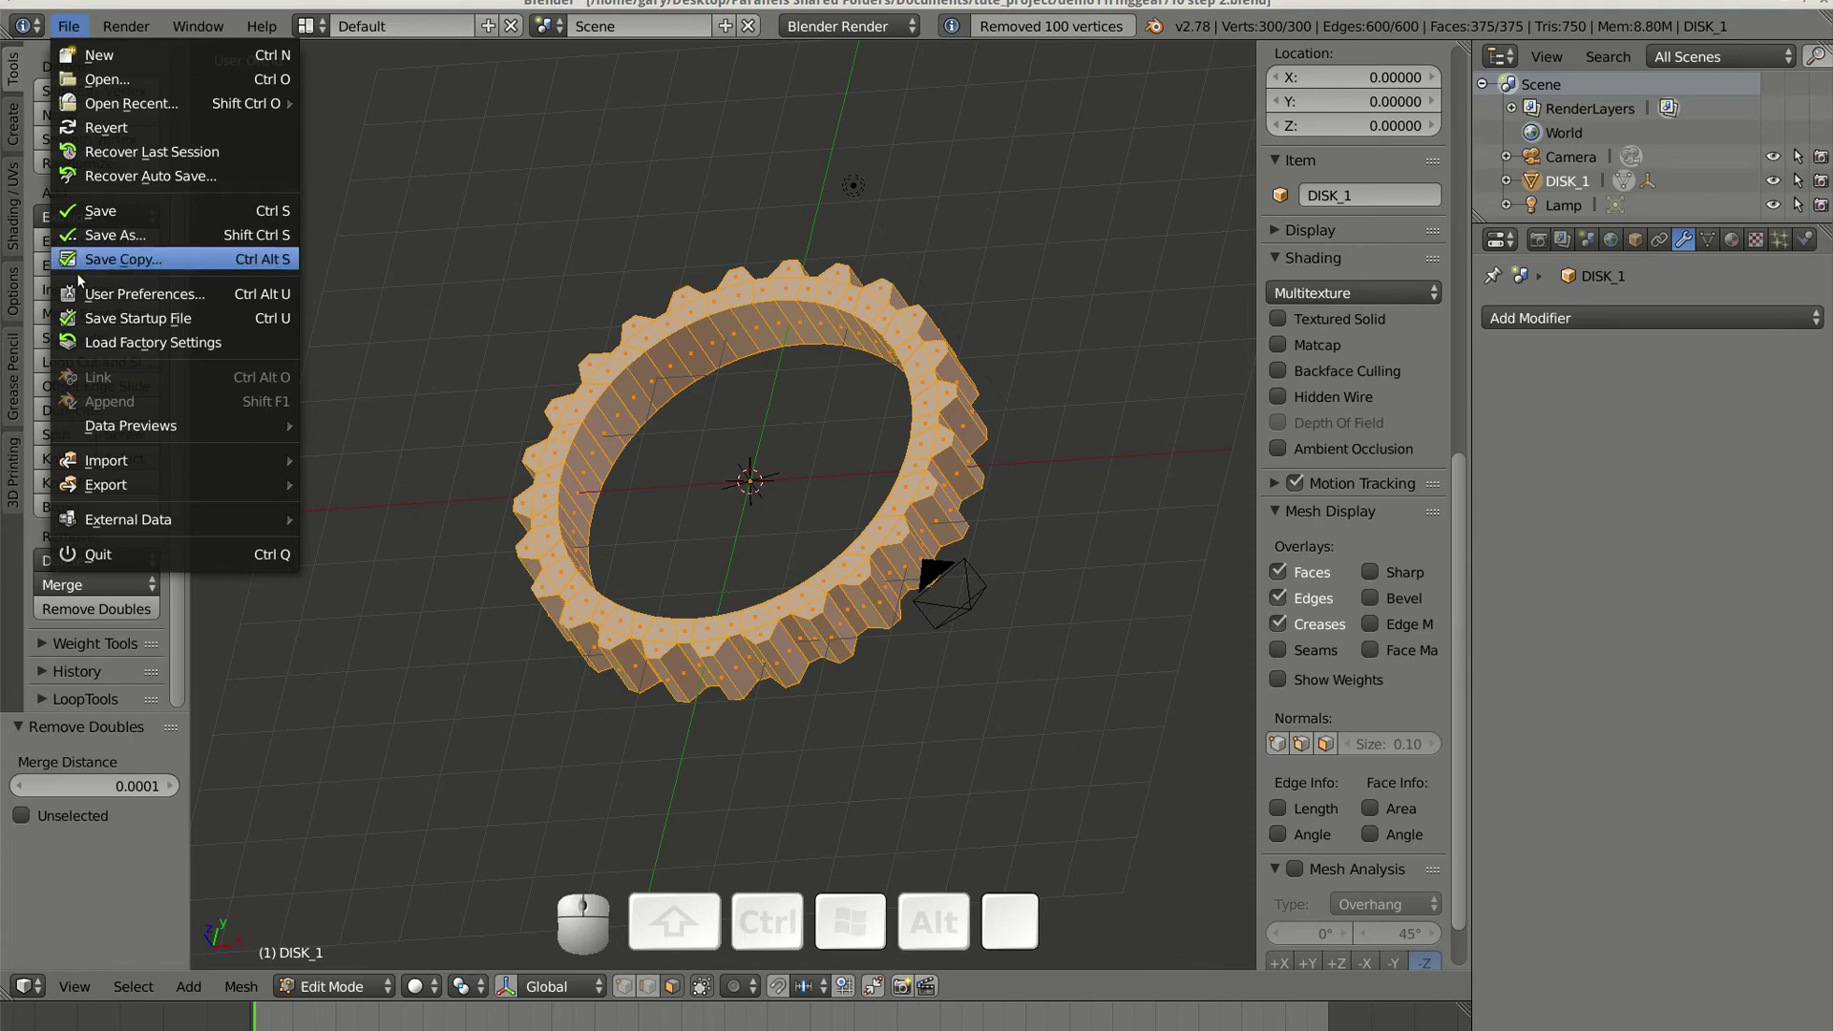
# Step: Start a Stanford PLY export with Normals, Vertex Colors, UVs and Apply Modifiers turned off
pyautogui.moveTo(115, 484)
pyautogui.click(390, 604)
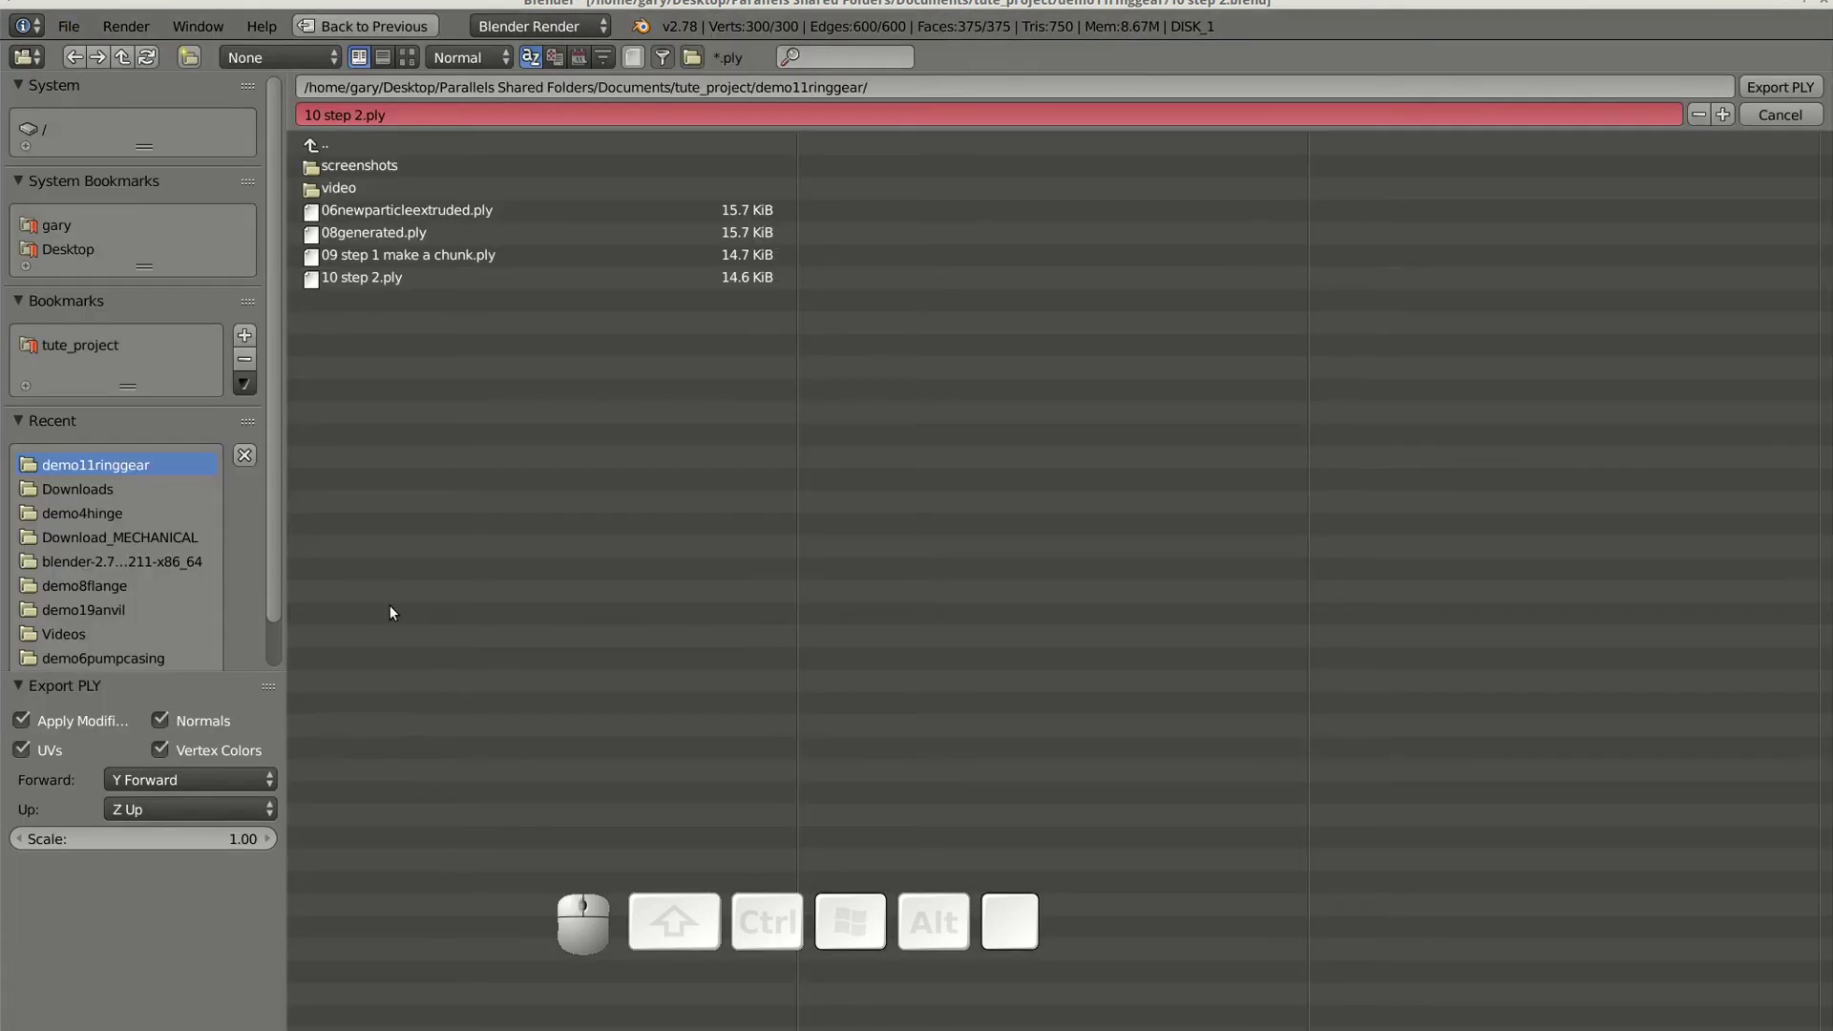
pyautogui.click(169, 724)
pyautogui.click(180, 755)
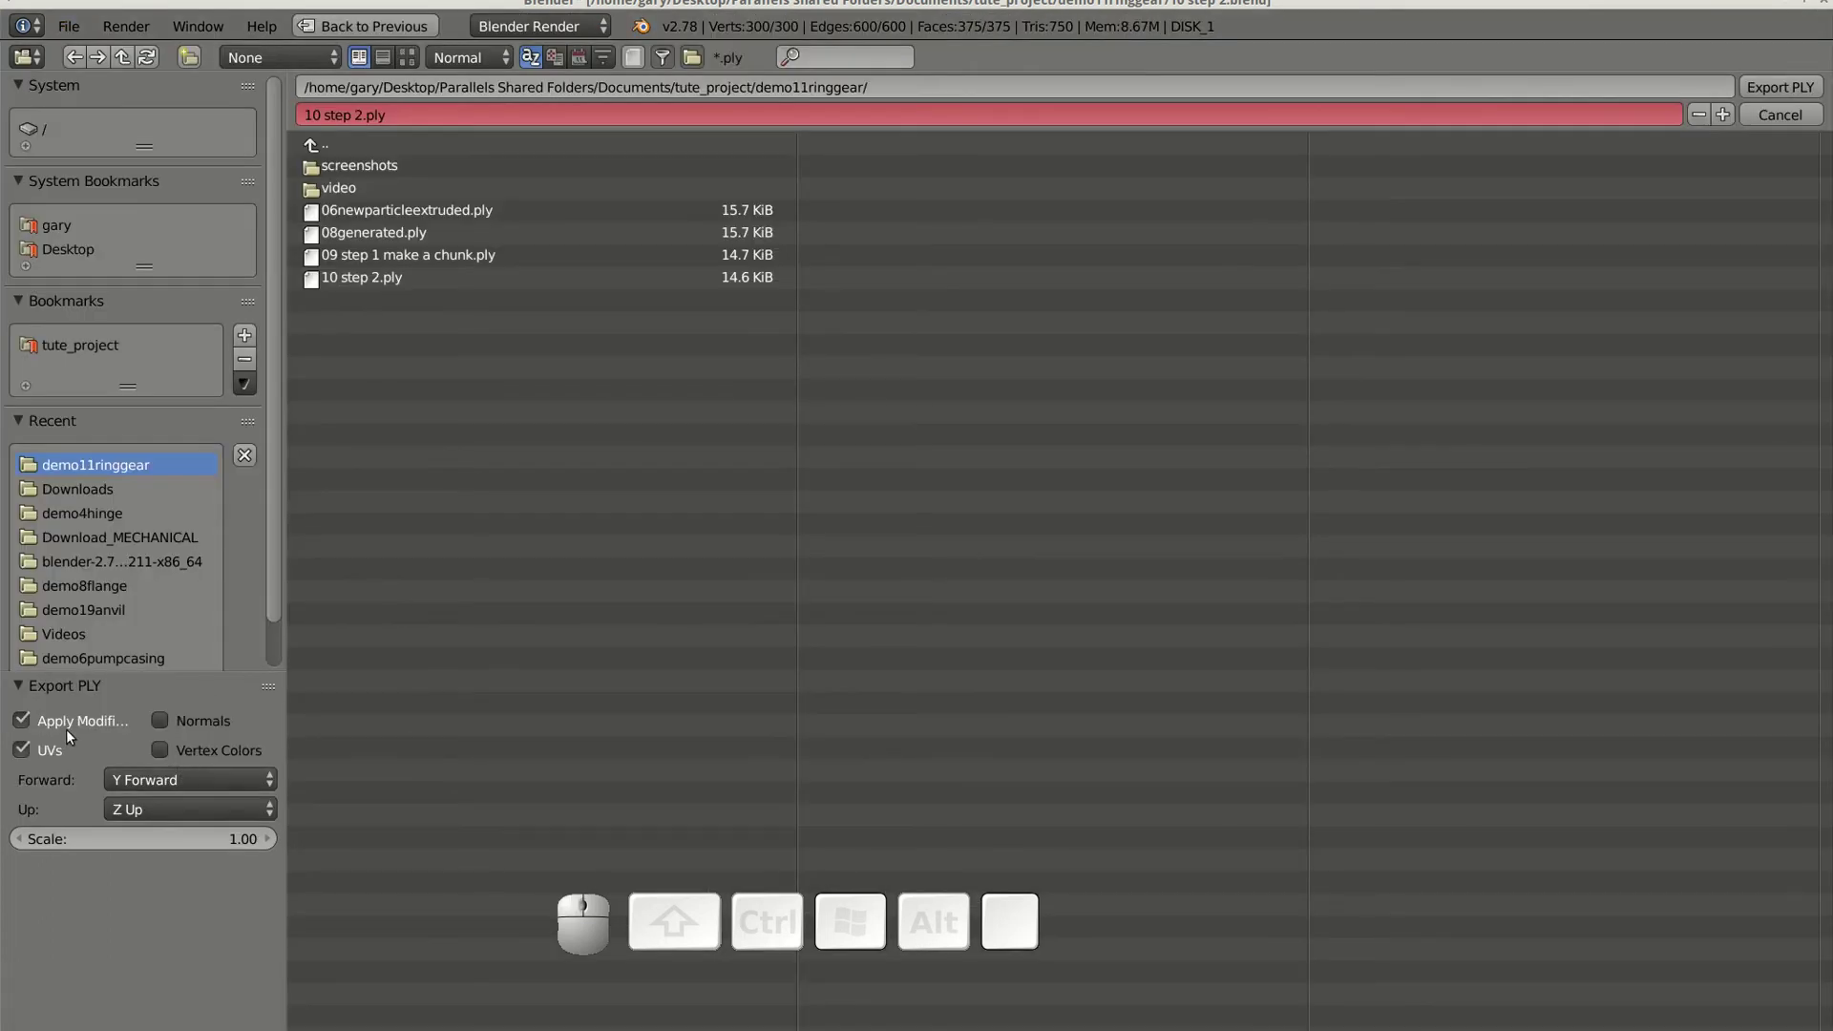
pyautogui.click(65, 730)
pyautogui.click(21, 750)
# Step: Export the gear as 10 step 2.ply into the Downloads folder
pyautogui.click(312, 145)
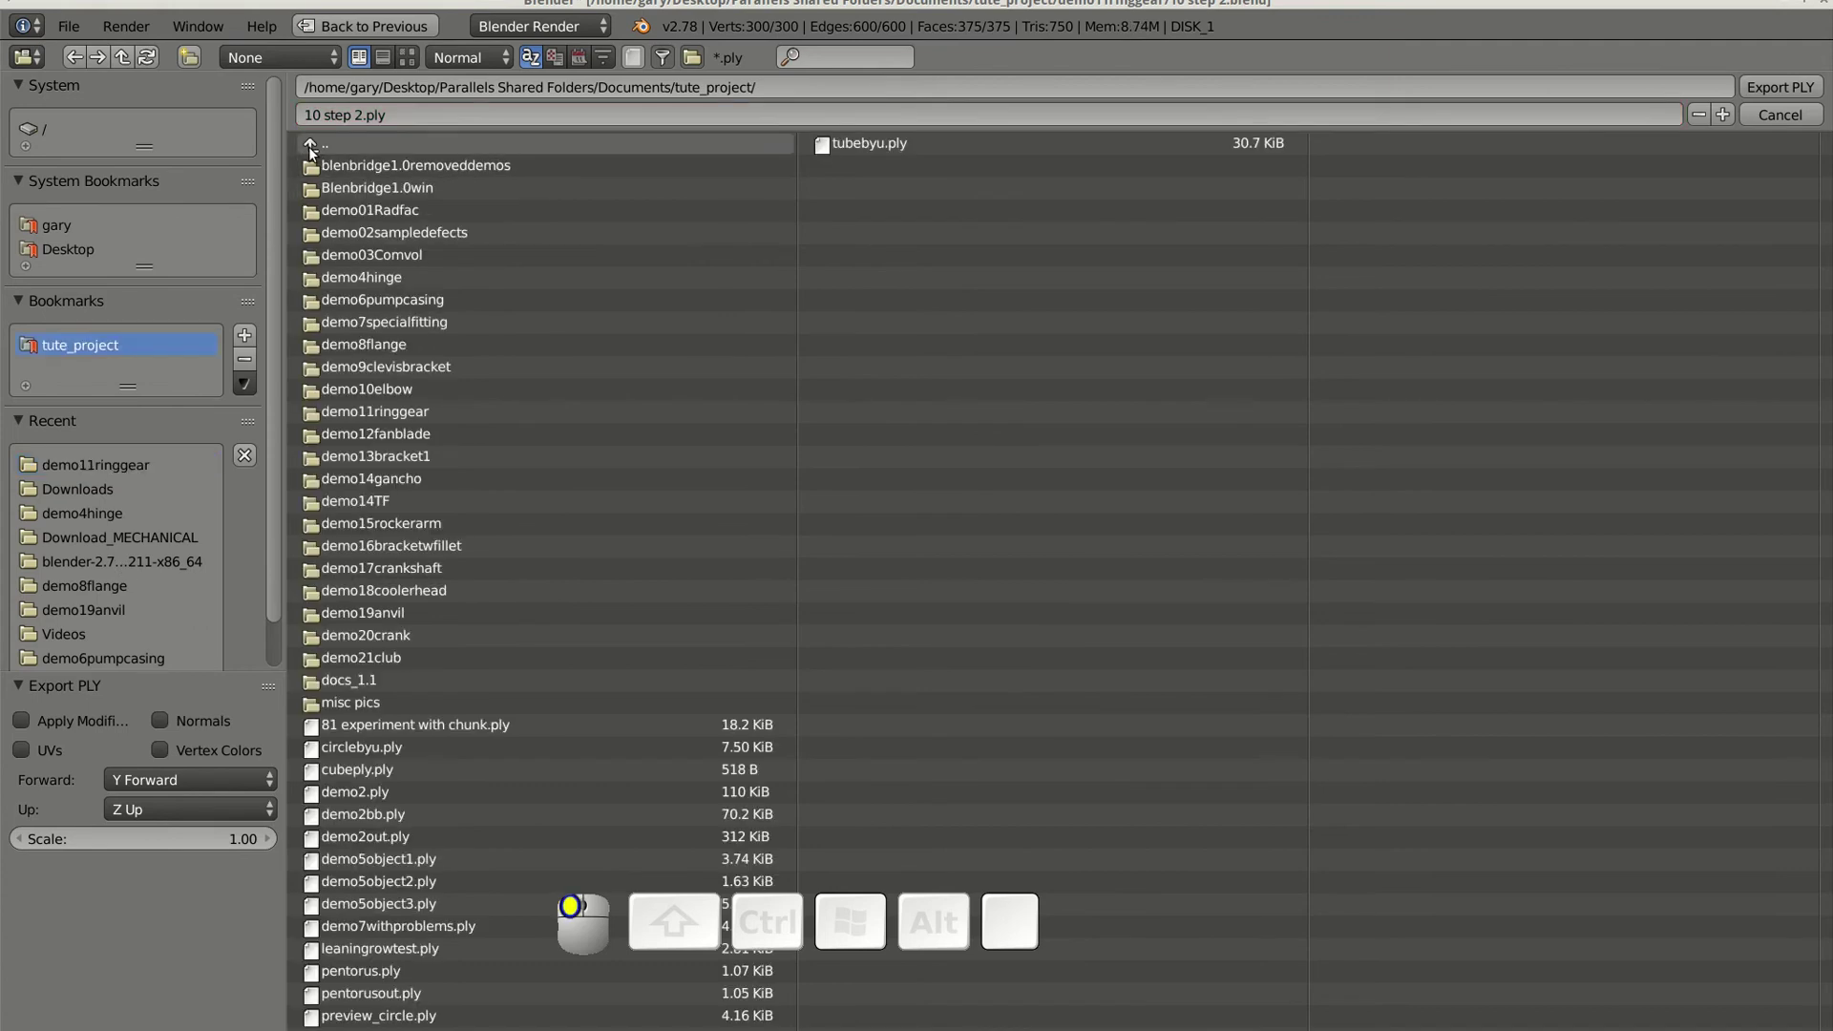
pyautogui.doubleClick(312, 147)
pyautogui.click(325, 214)
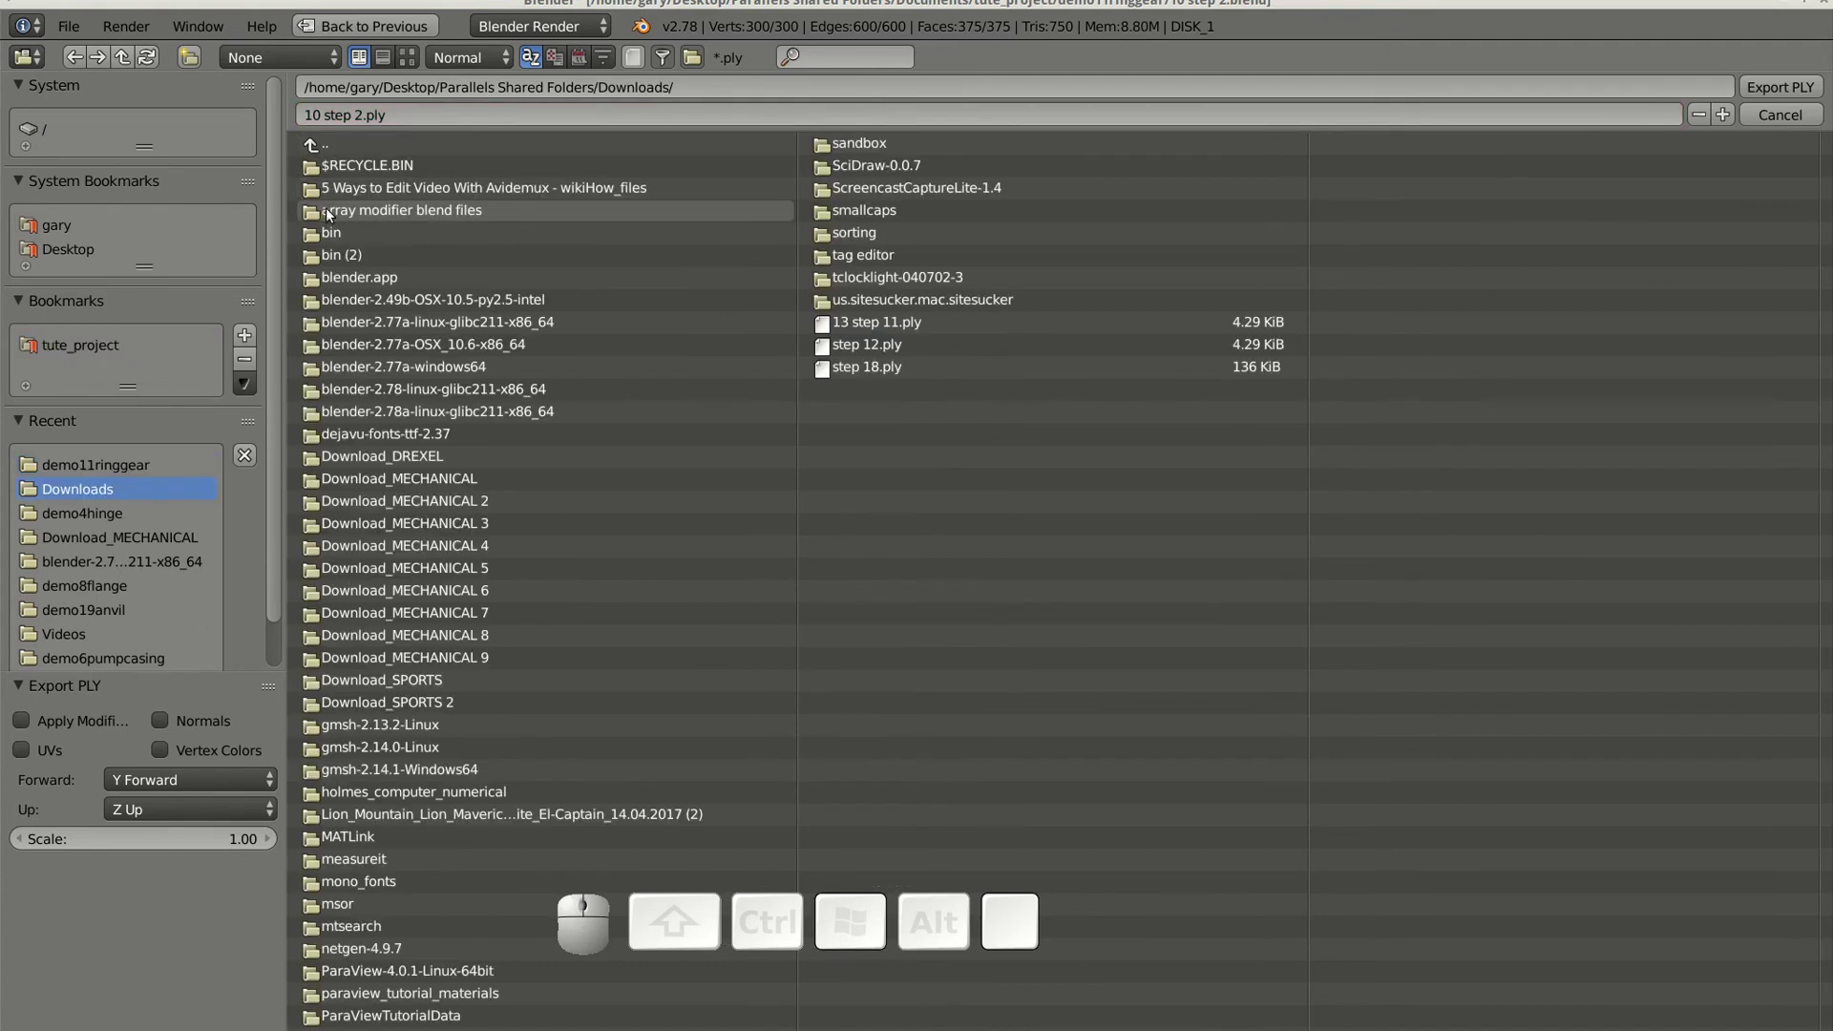
pyautogui.click(1779, 86)
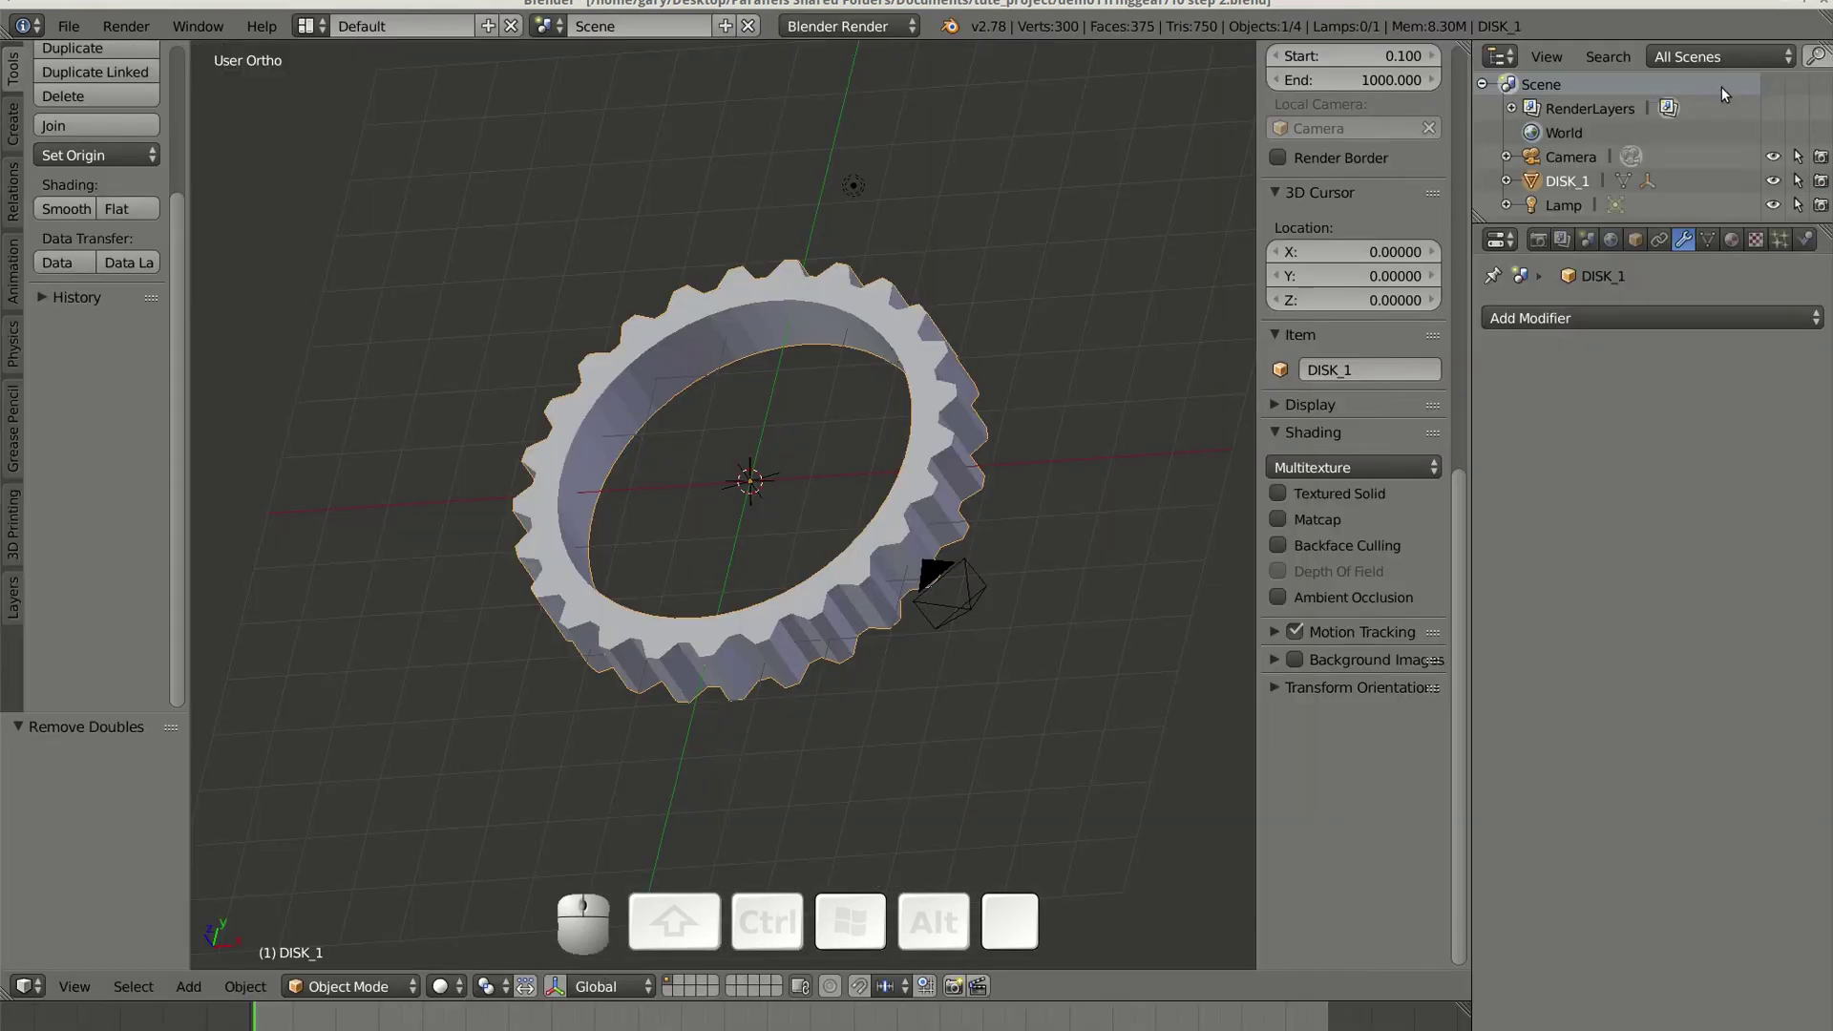
# Step: Launch Blenbridge and load 10 step 2.ply from Downloads
pyautogui.click(614, 303)
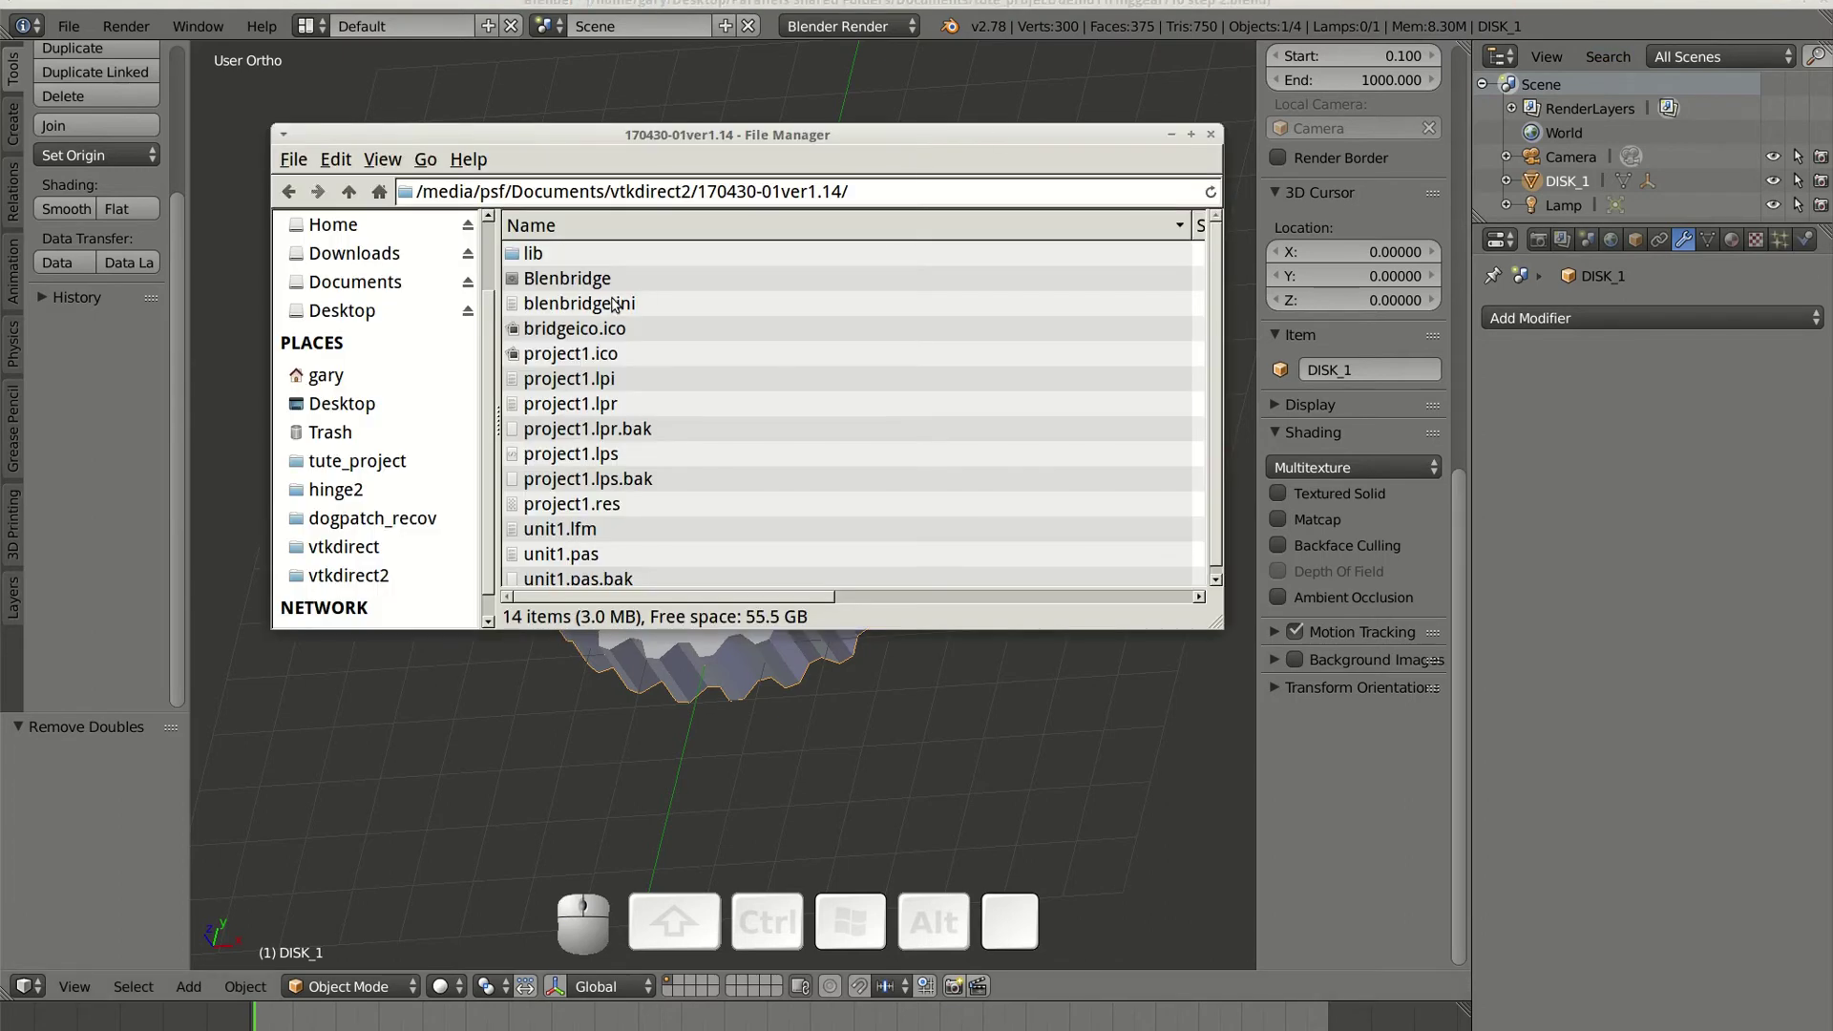
pyautogui.doubleClick(563, 280)
pyautogui.click(706, 385)
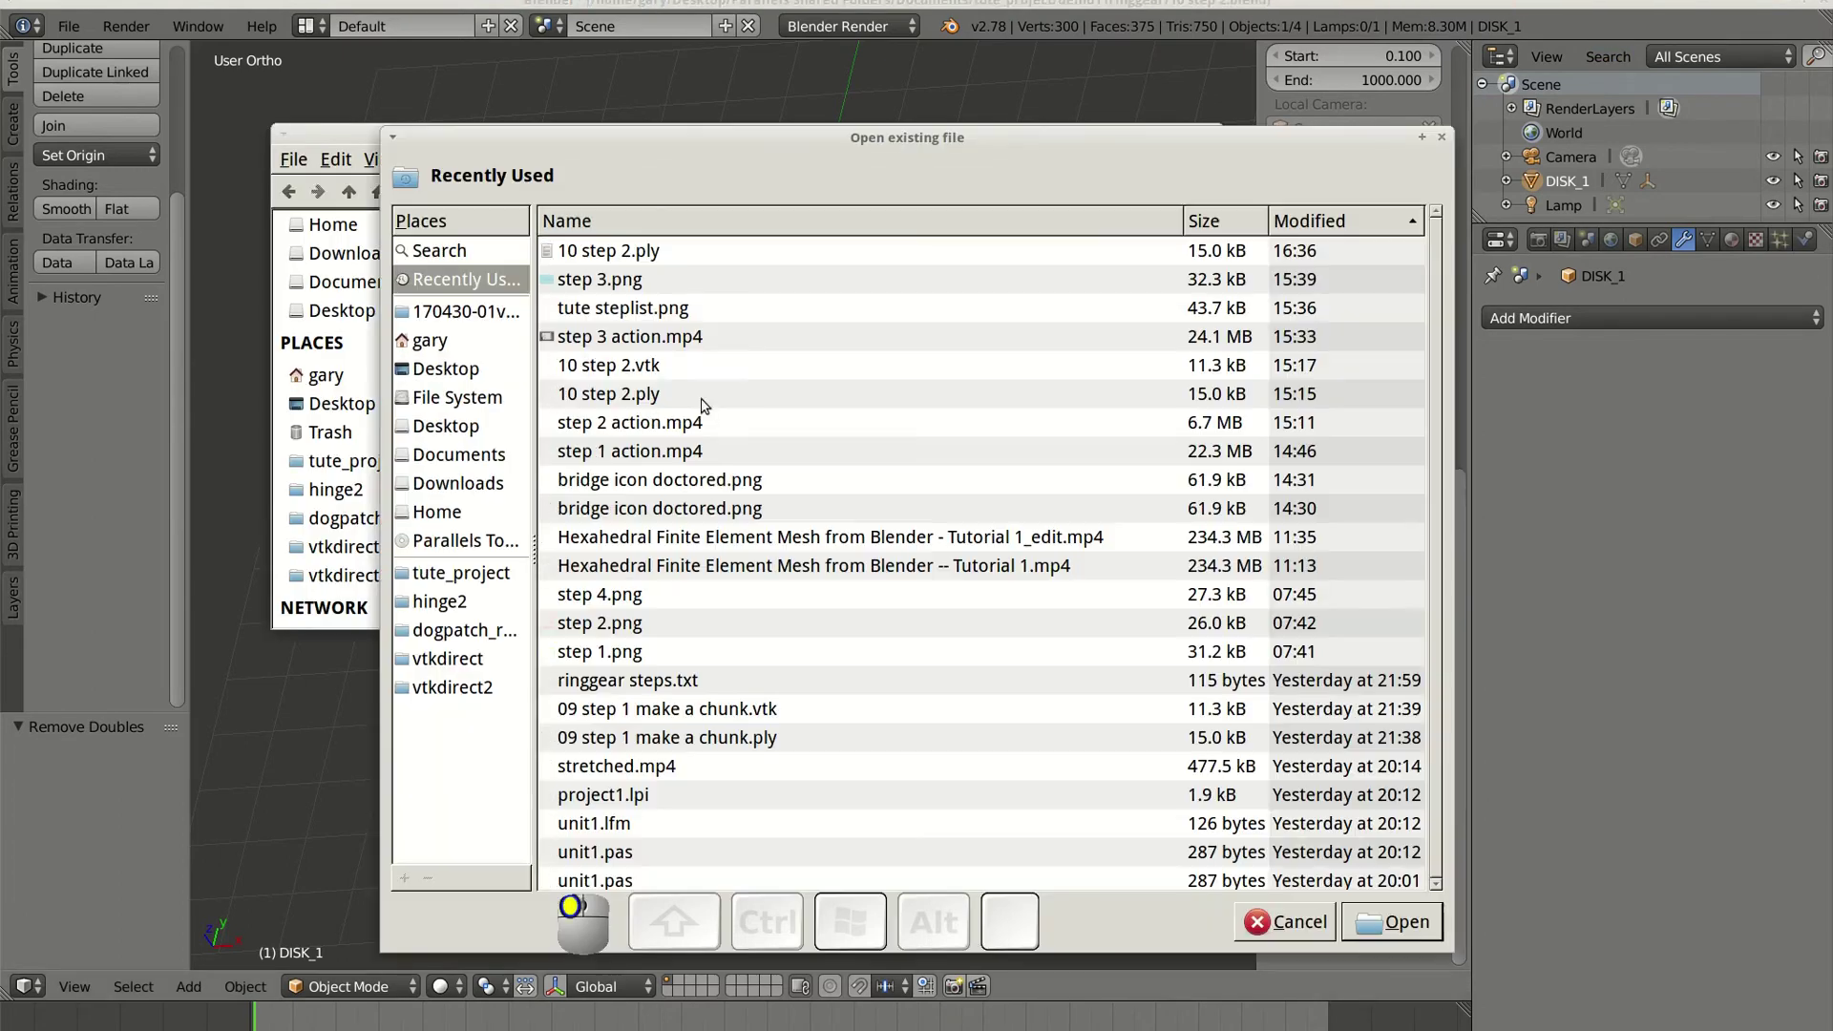
pyautogui.click(469, 485)
pyautogui.scroll(-15, 585, 524)
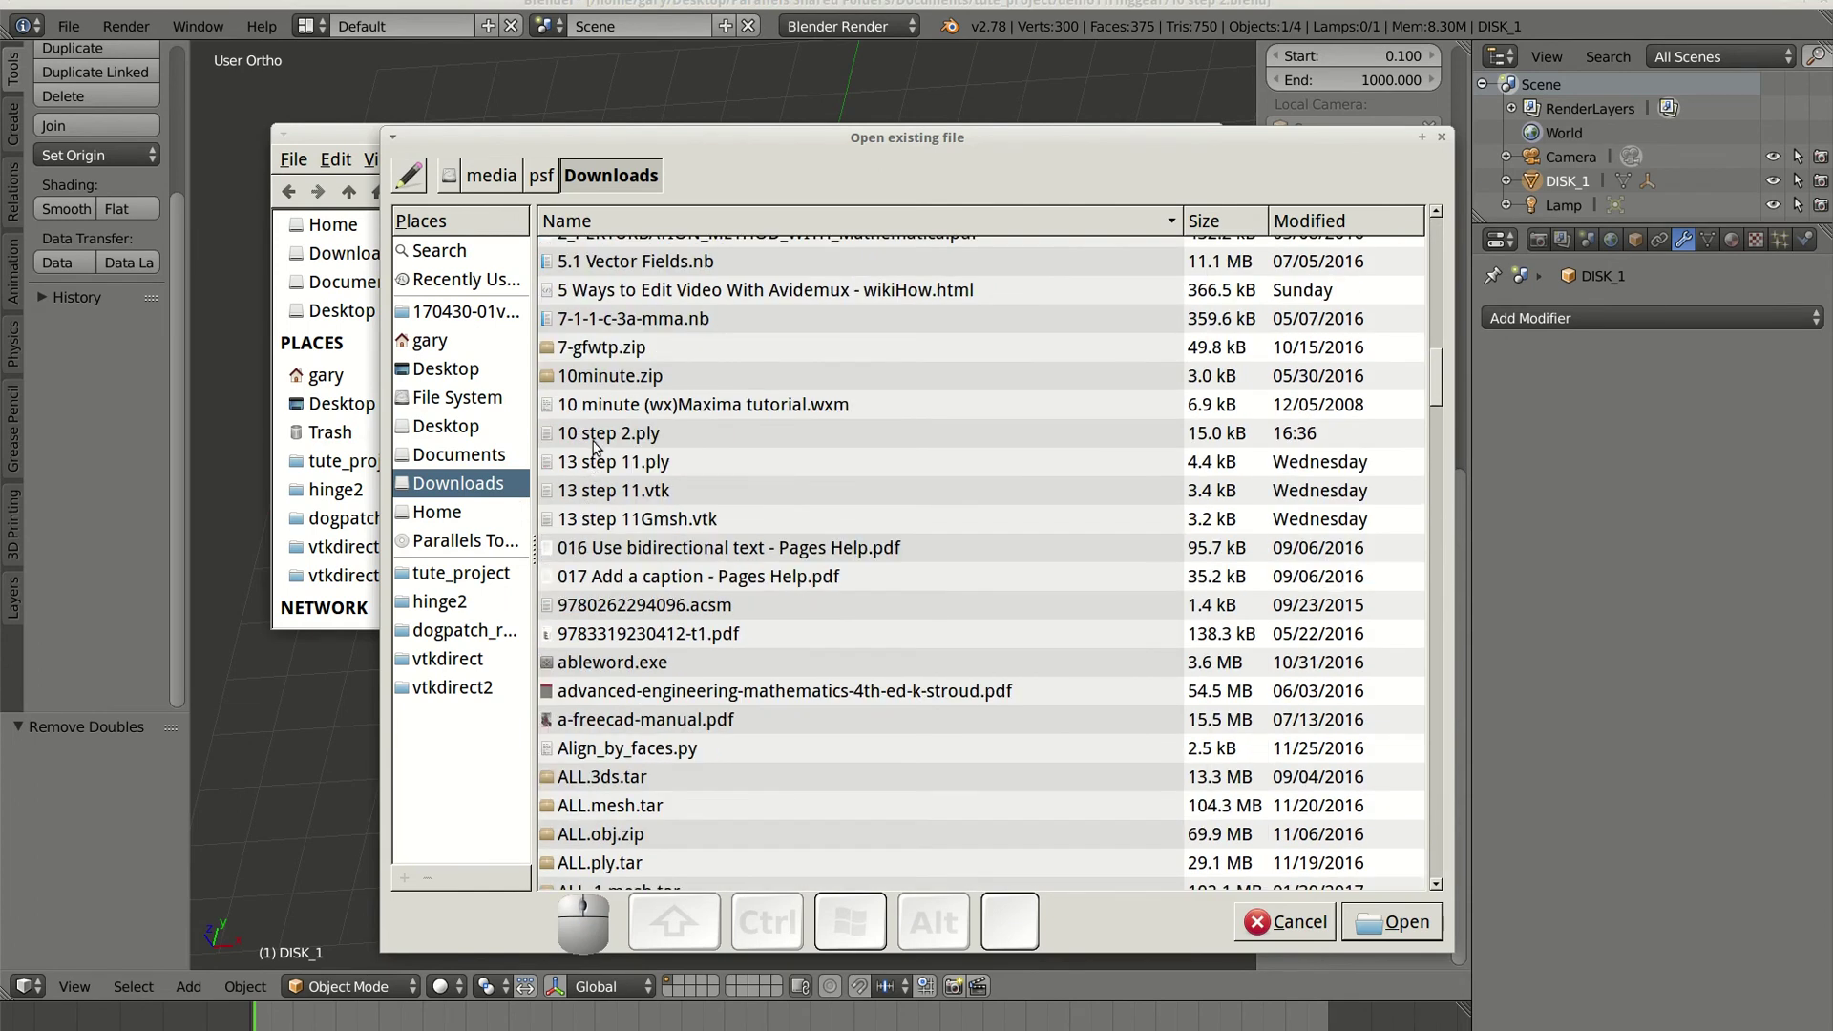
pyautogui.click(593, 437)
pyautogui.click(1392, 922)
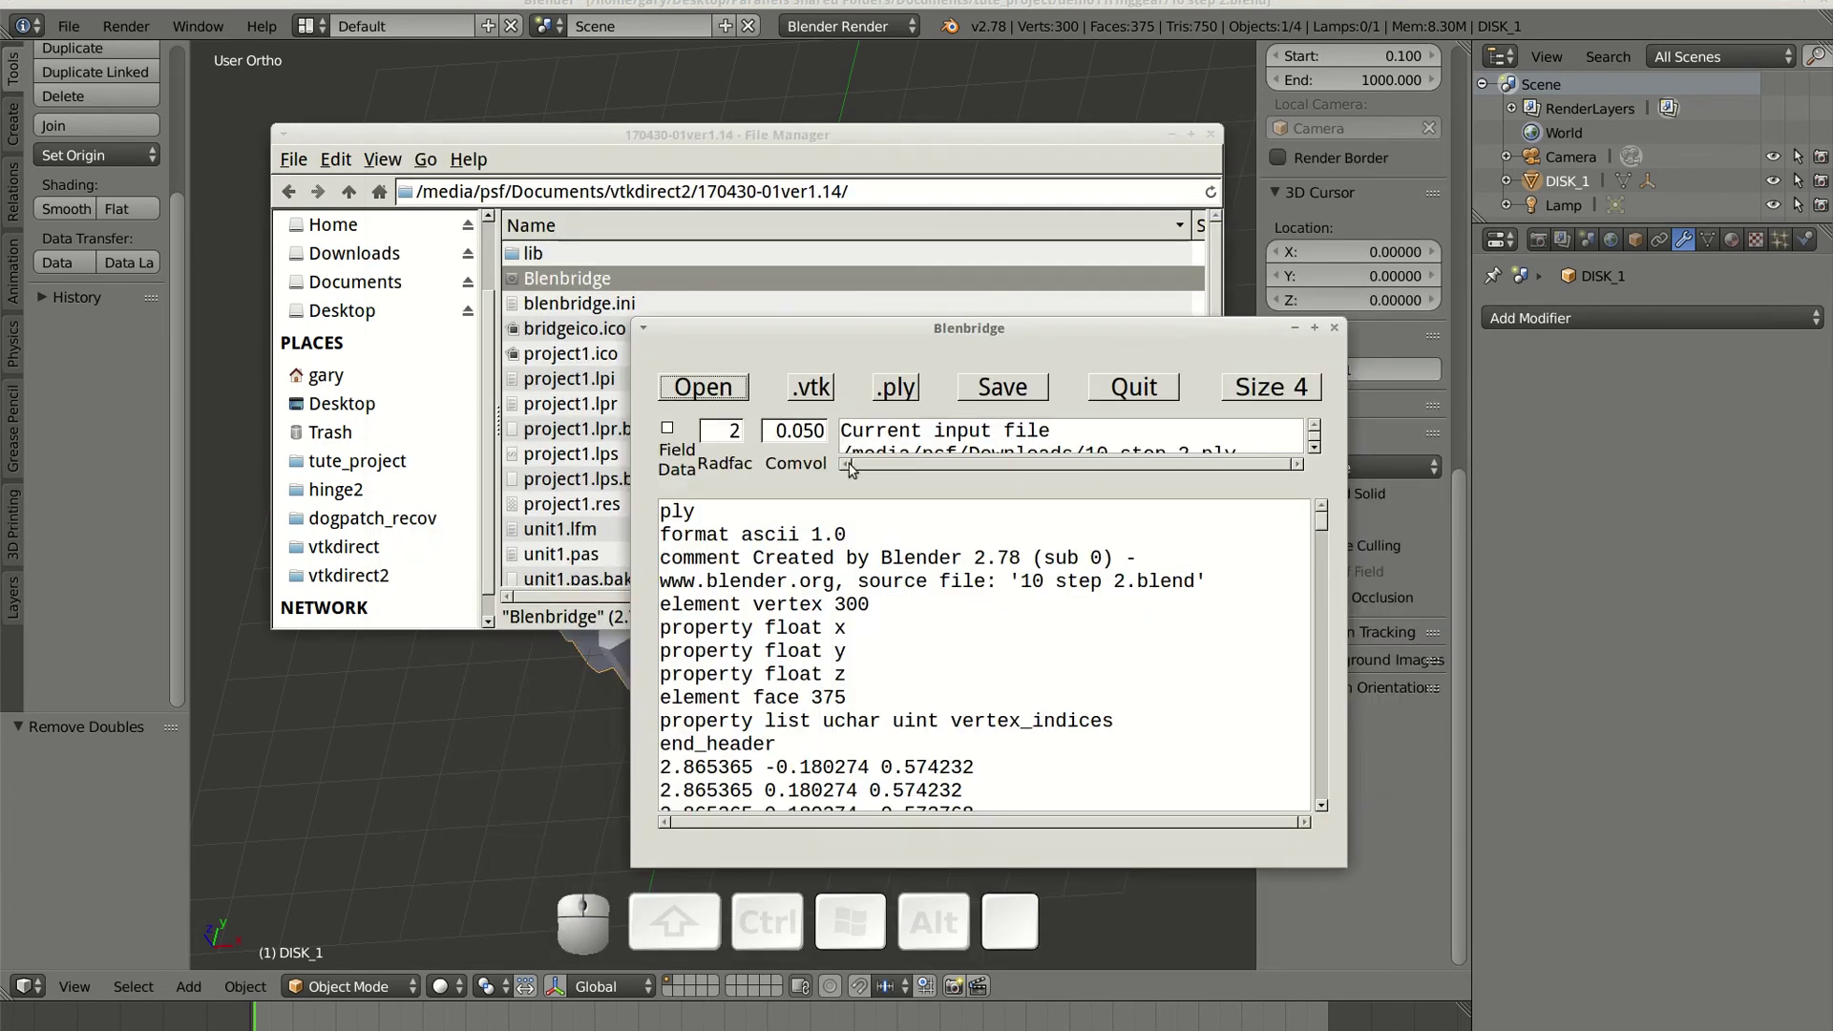
# Step: Convert it to VTK, save as 10 step 2.vtk in Downloads, and quit Blenbridge
pyautogui.click(799, 387)
pyautogui.click(993, 393)
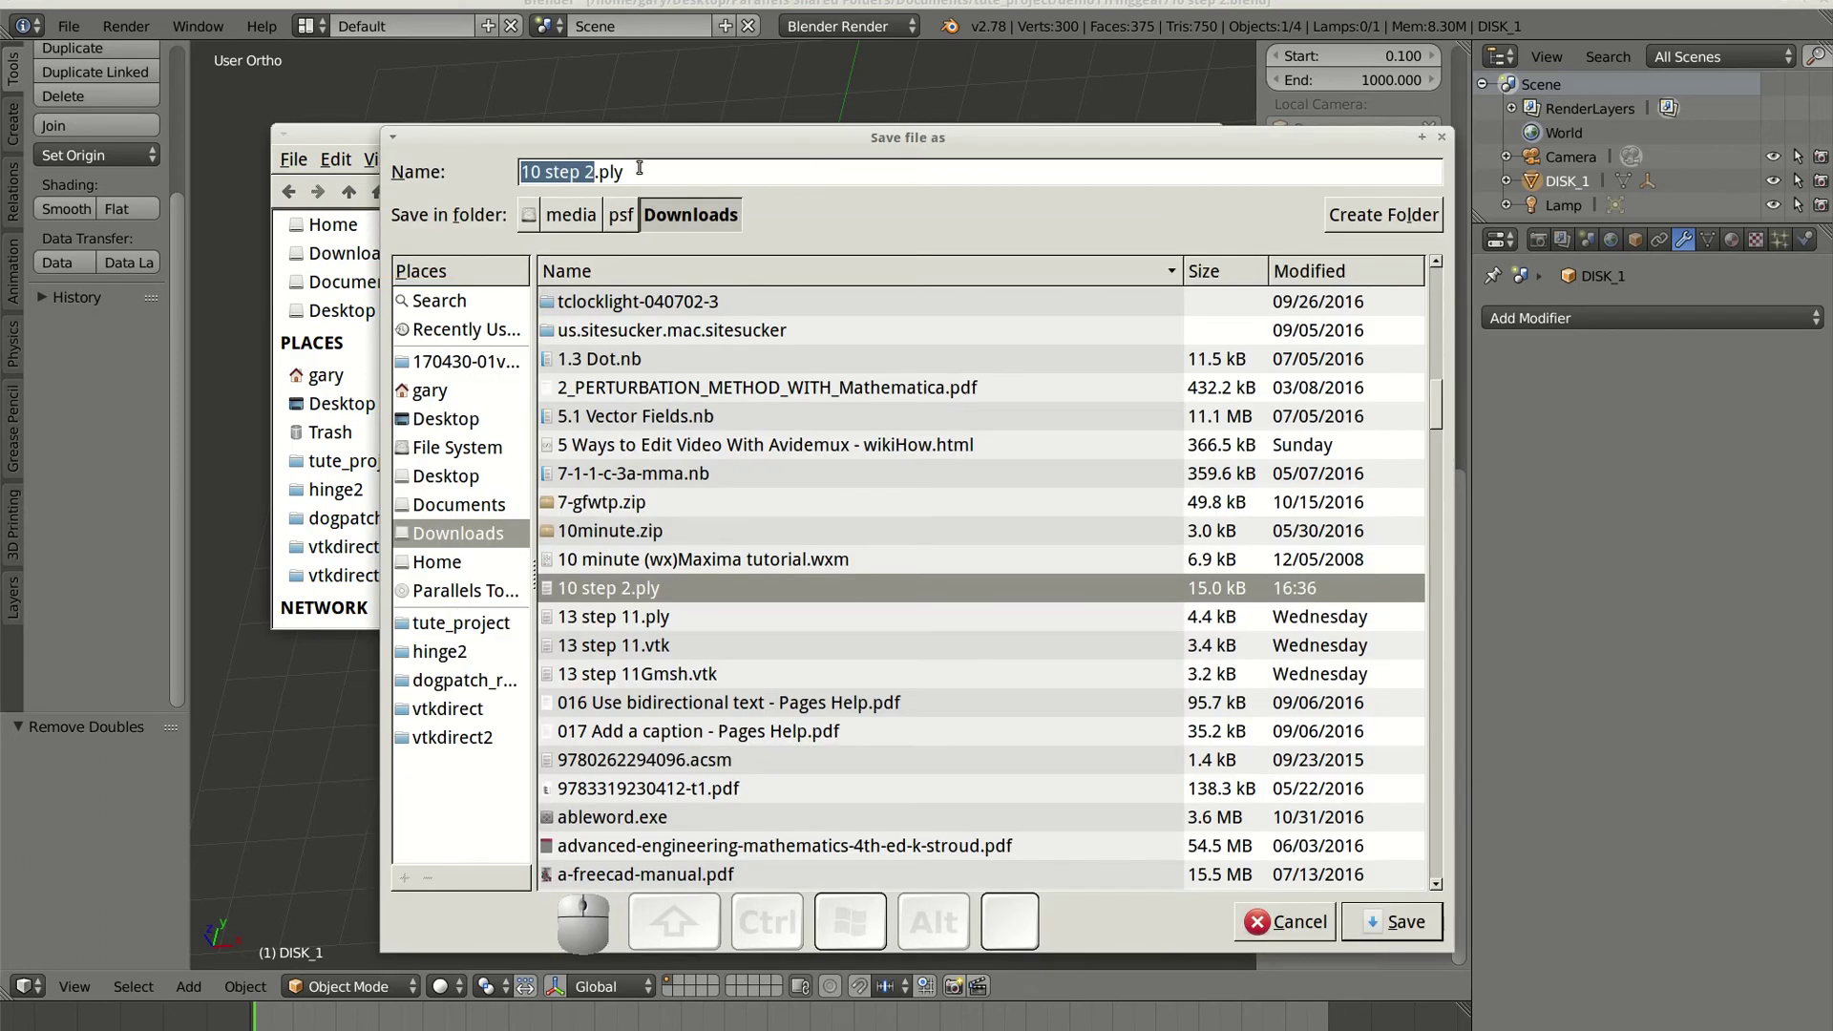
pyautogui.press('End')
pyautogui.press('BackSpace')
pyautogui.press('BackSpace')
pyautogui.press('BackSpace')
pyautogui.write('vtk')
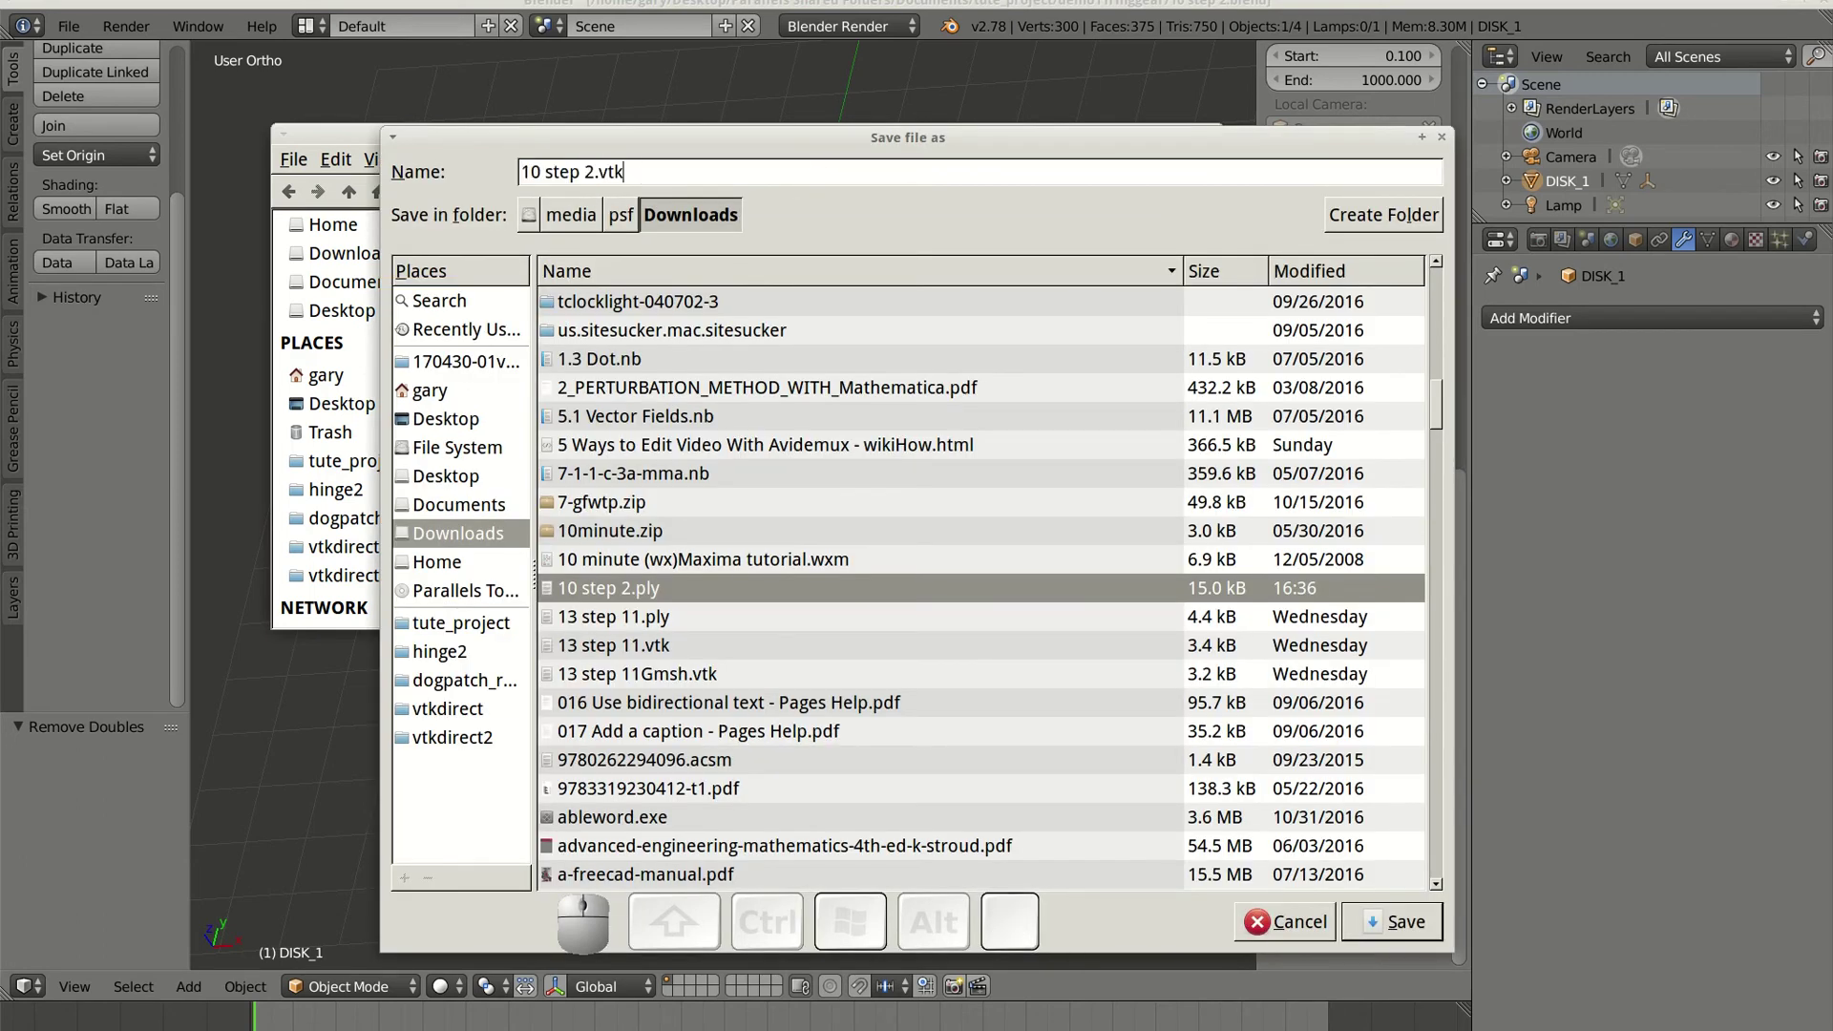
pyautogui.click(1354, 917)
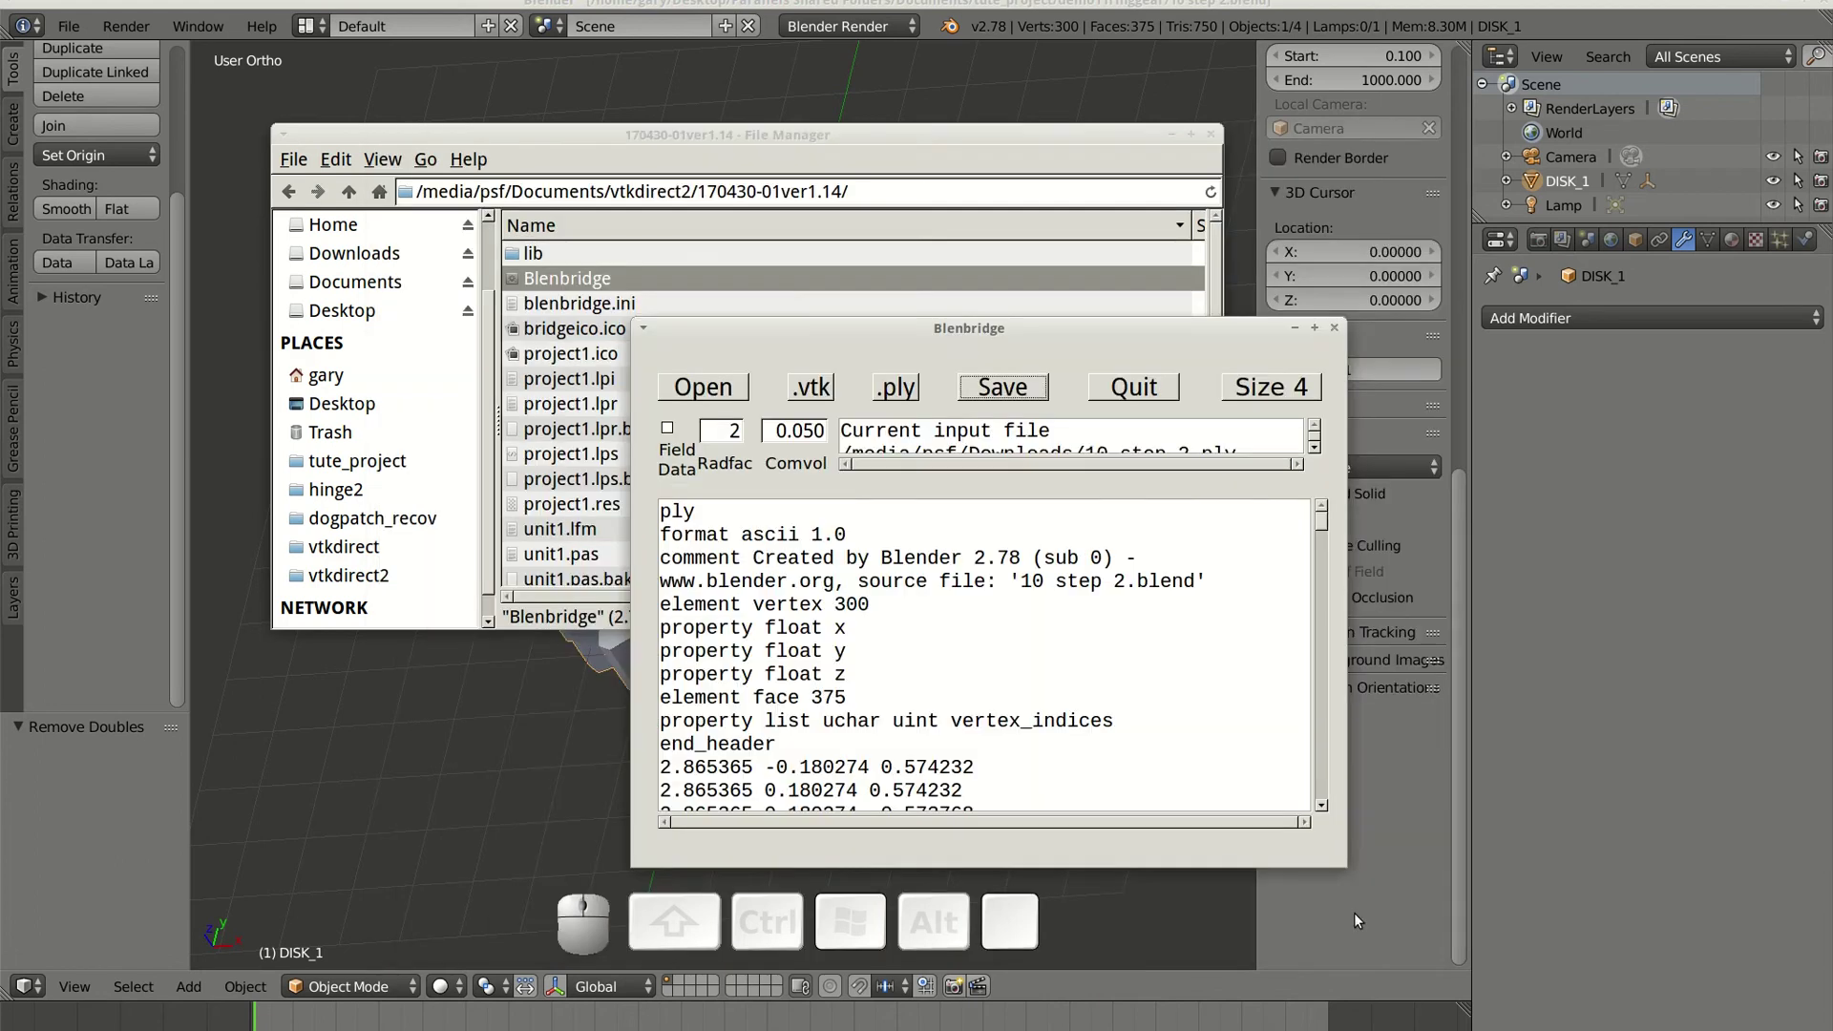
pyautogui.click(1134, 387)
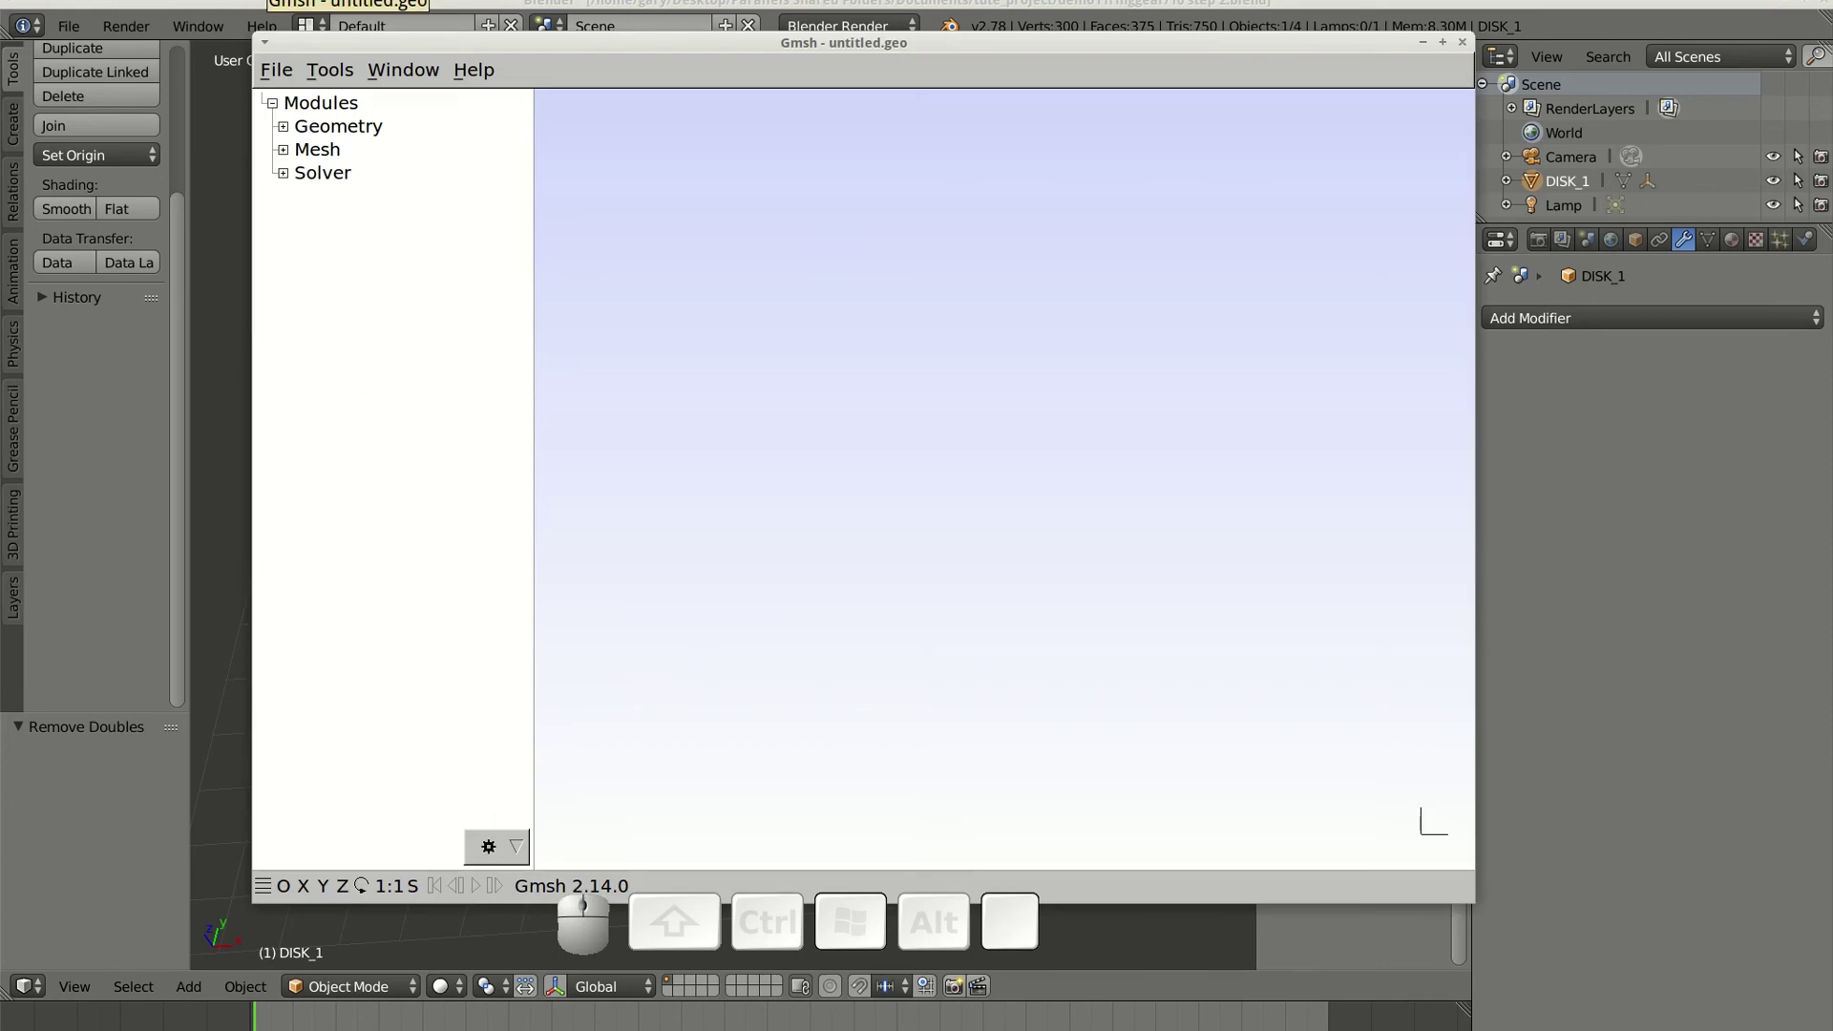
# Step: Bring up Gmsh's File Open dialog and enlarge it
pyautogui.click(277, 69)
pyautogui.click(287, 127)
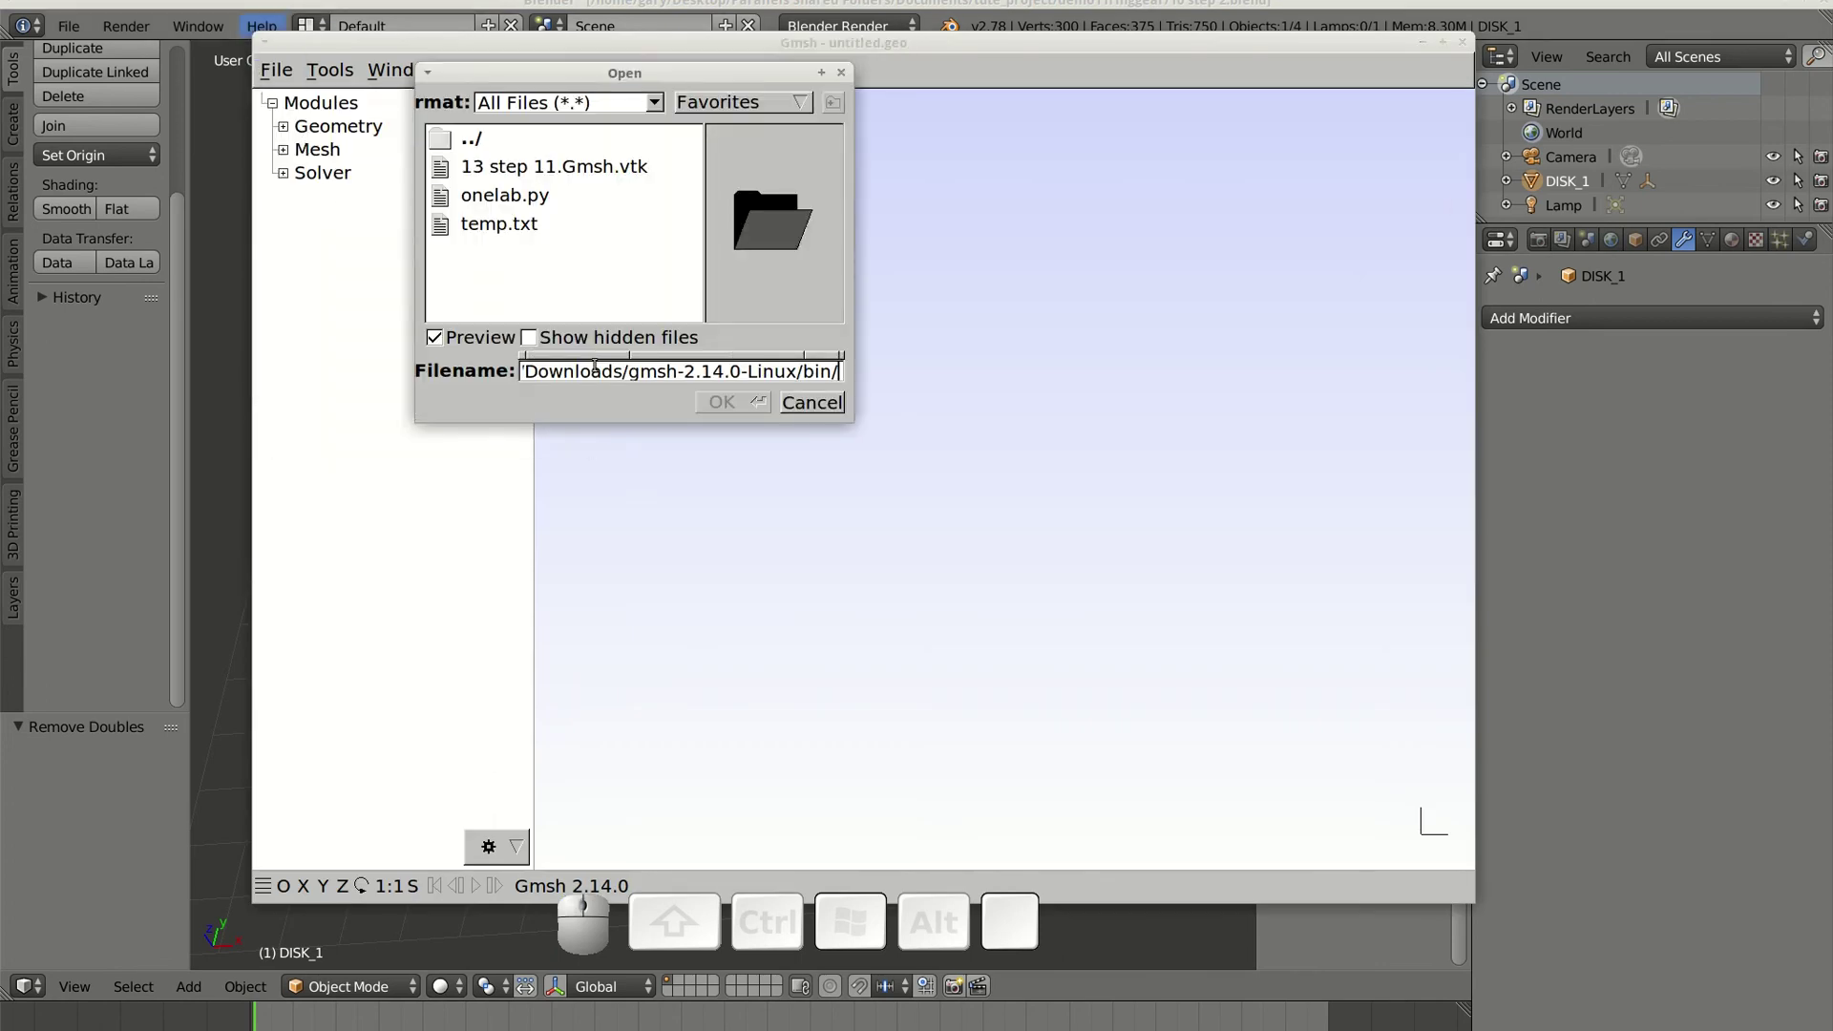
pyautogui.rightClick(631, 73)
pyautogui.click(669, 197)
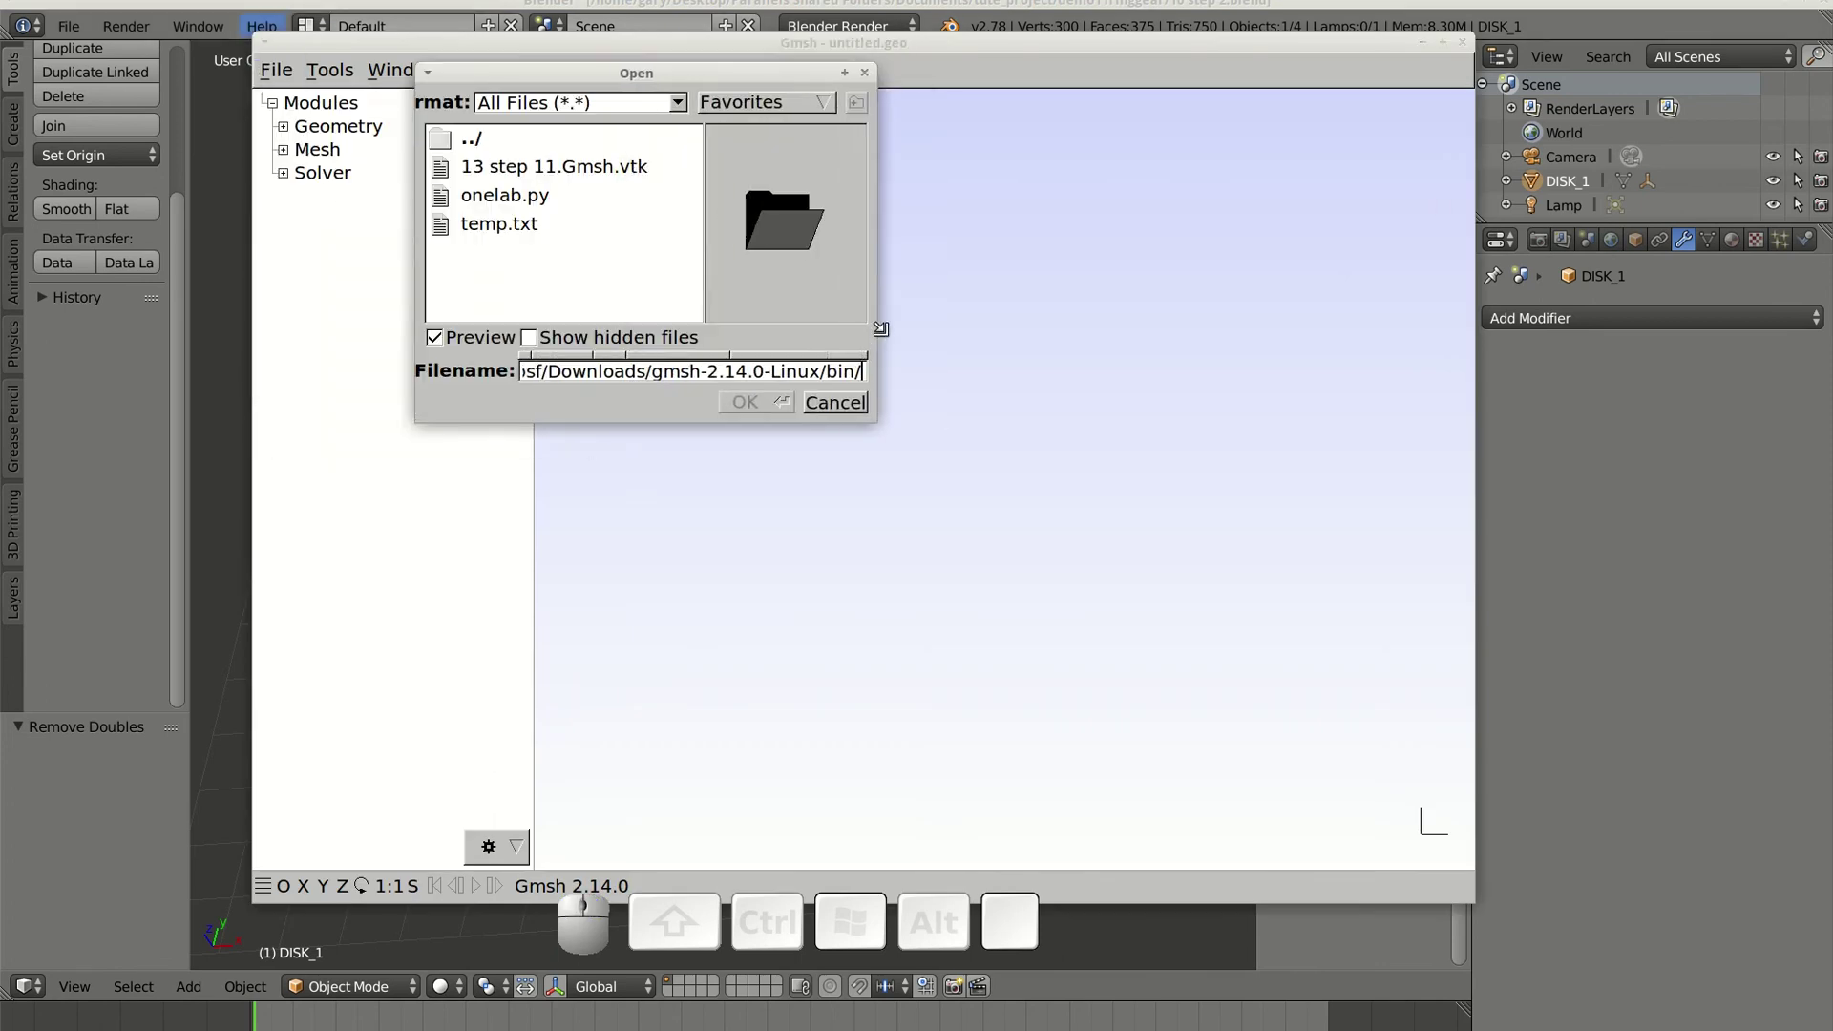
pyautogui.click(1161, 698)
# Step: Load 10 step 2.vtk from the Downloads folder
pyautogui.doubleClick(471, 138)
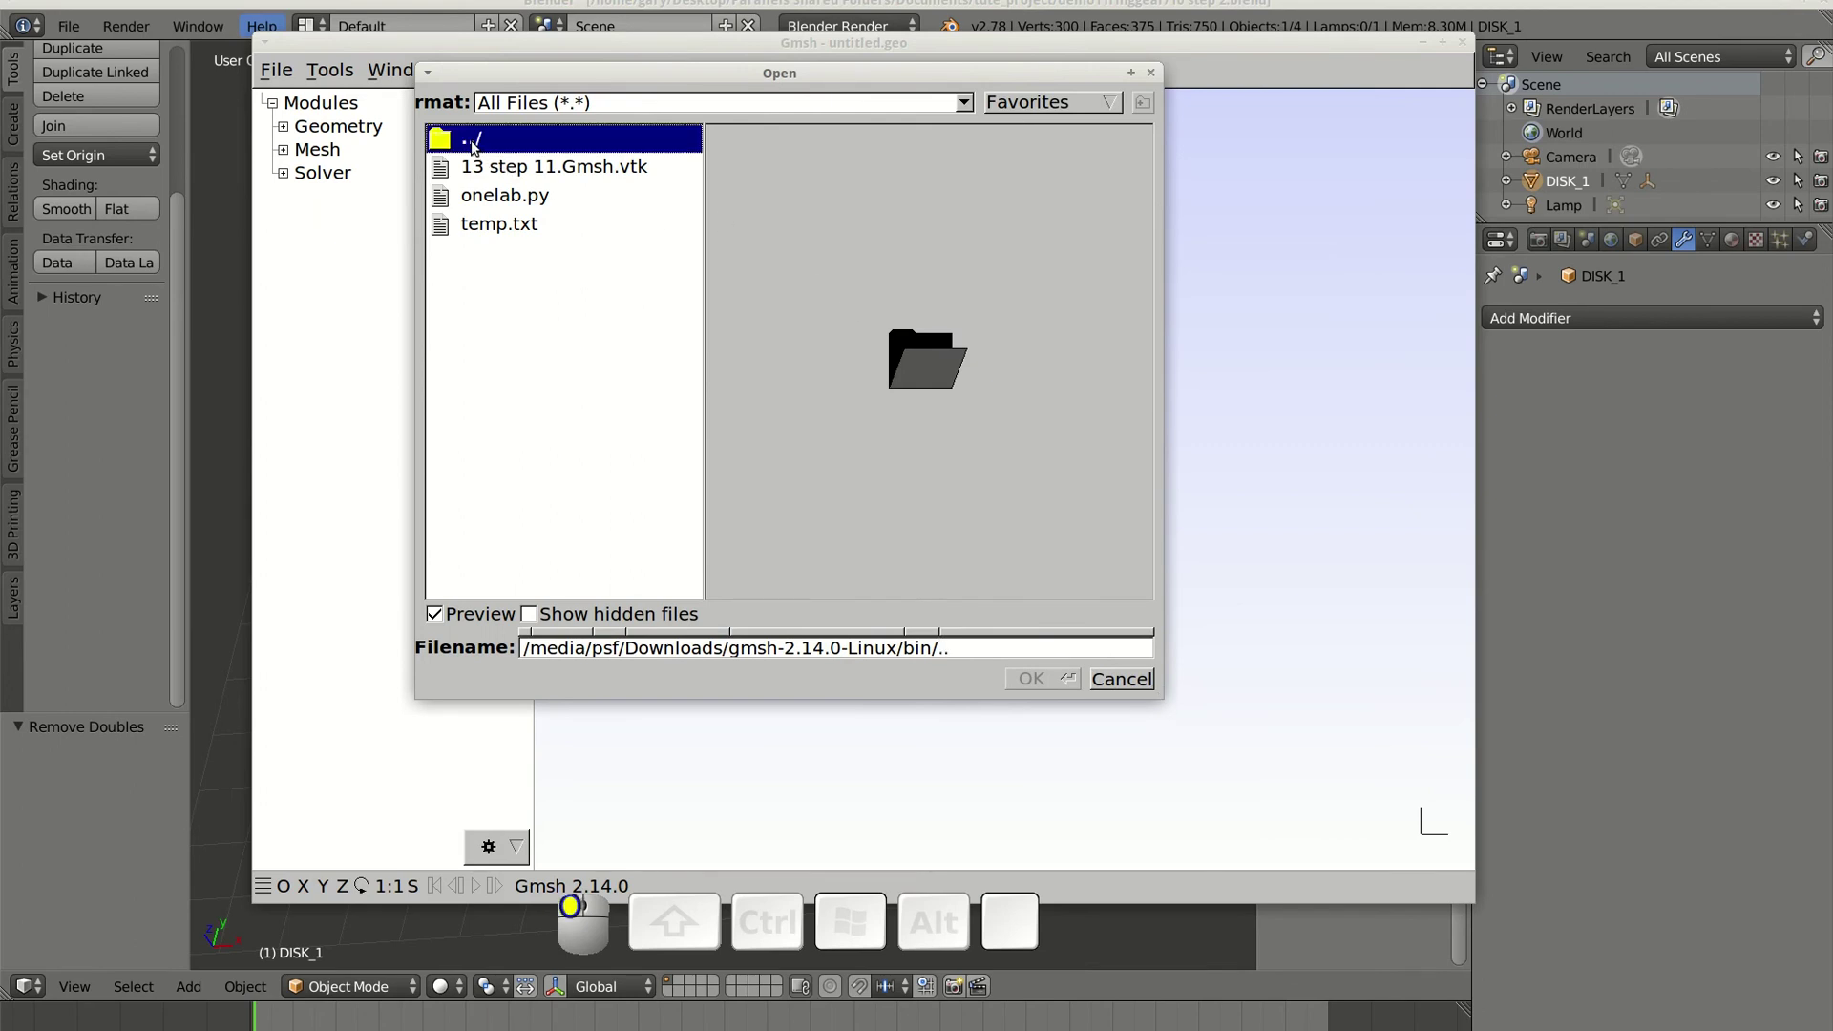
pyautogui.doubleClick(472, 139)
pyautogui.scroll(-2, 507, 280)
pyautogui.scroll(-10, 507, 281)
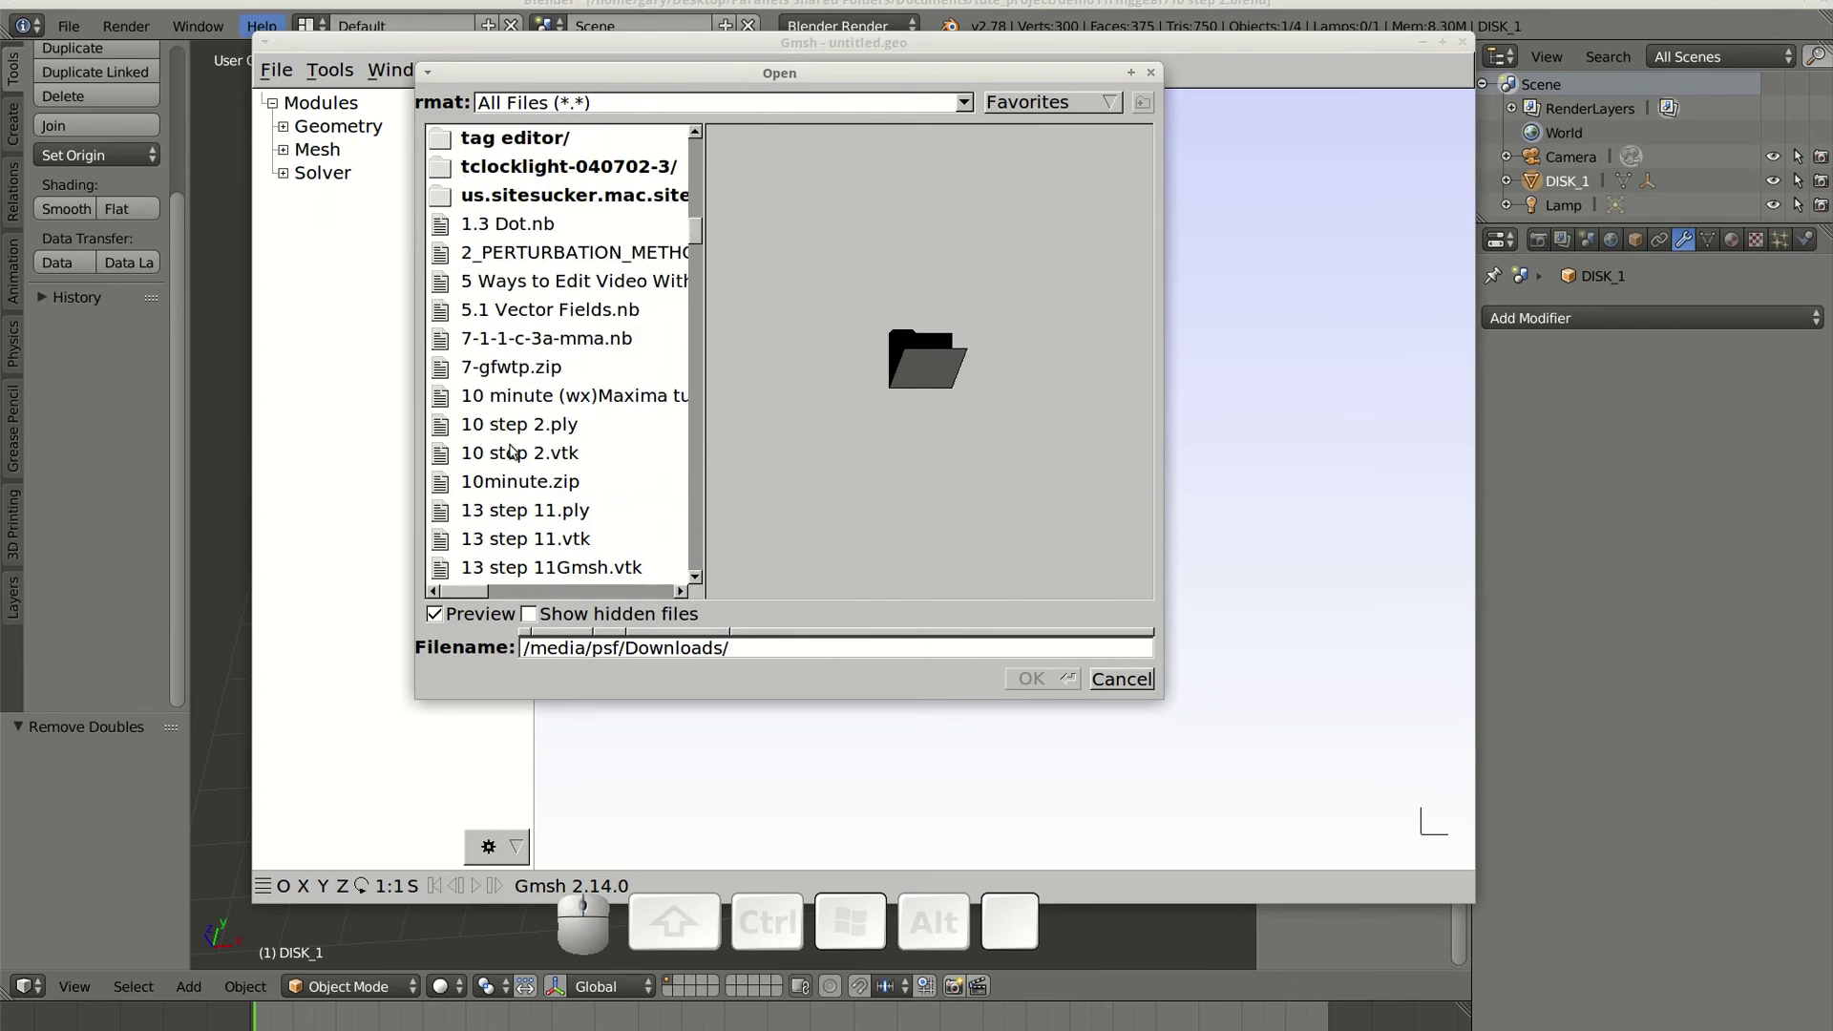
pyautogui.click(511, 452)
pyautogui.click(1034, 679)
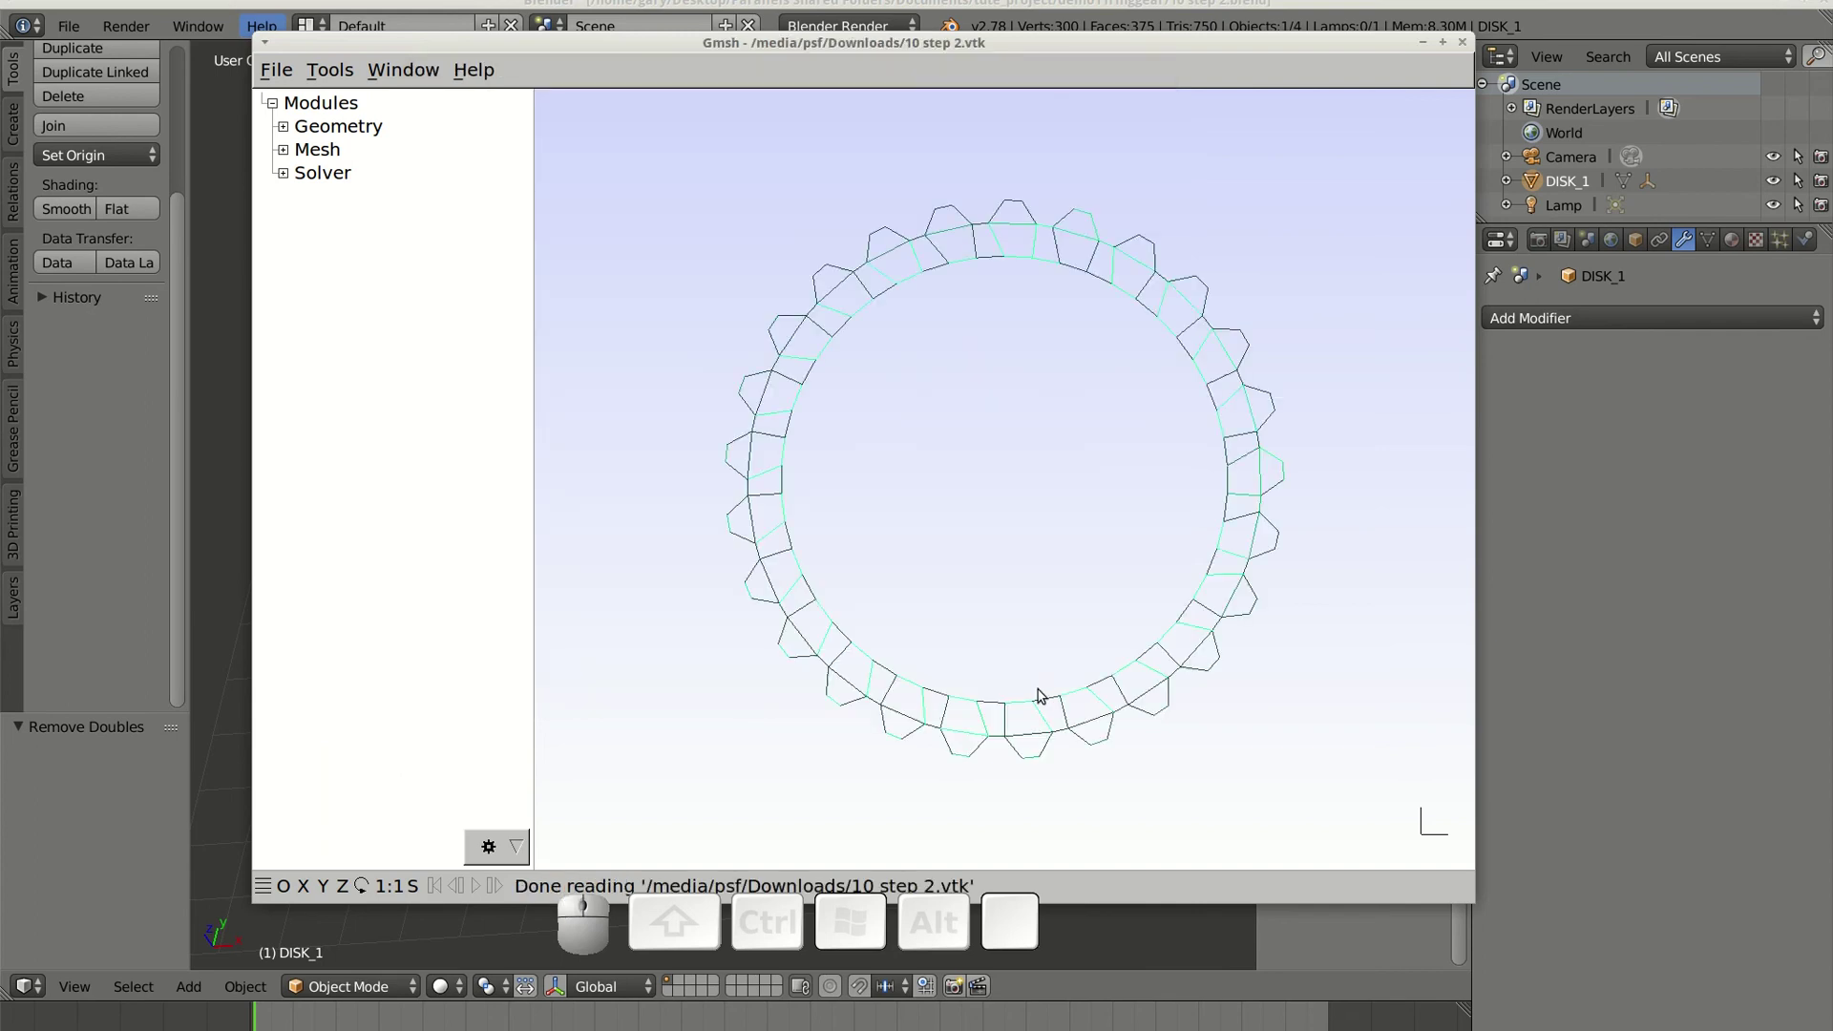
# Step: Turn on Volume faces visibility in Gmsh's Mesh options
pyautogui.click(329, 70)
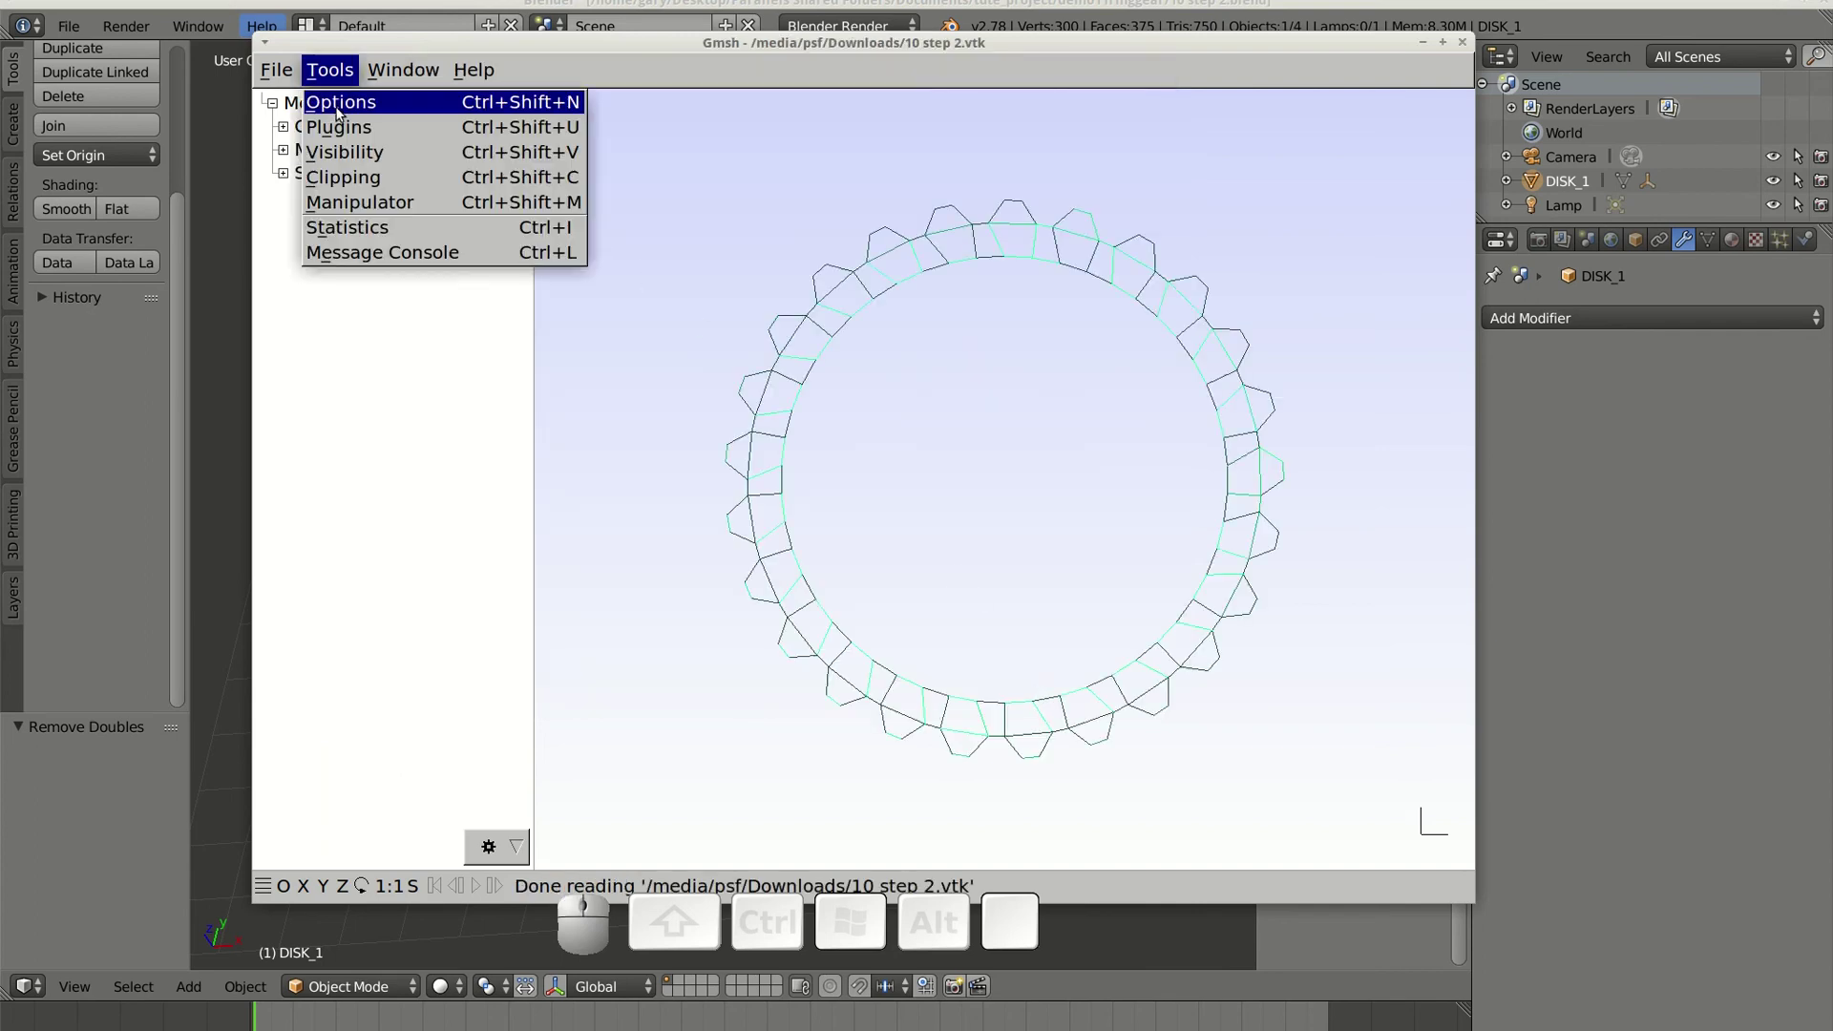
pyautogui.click(339, 103)
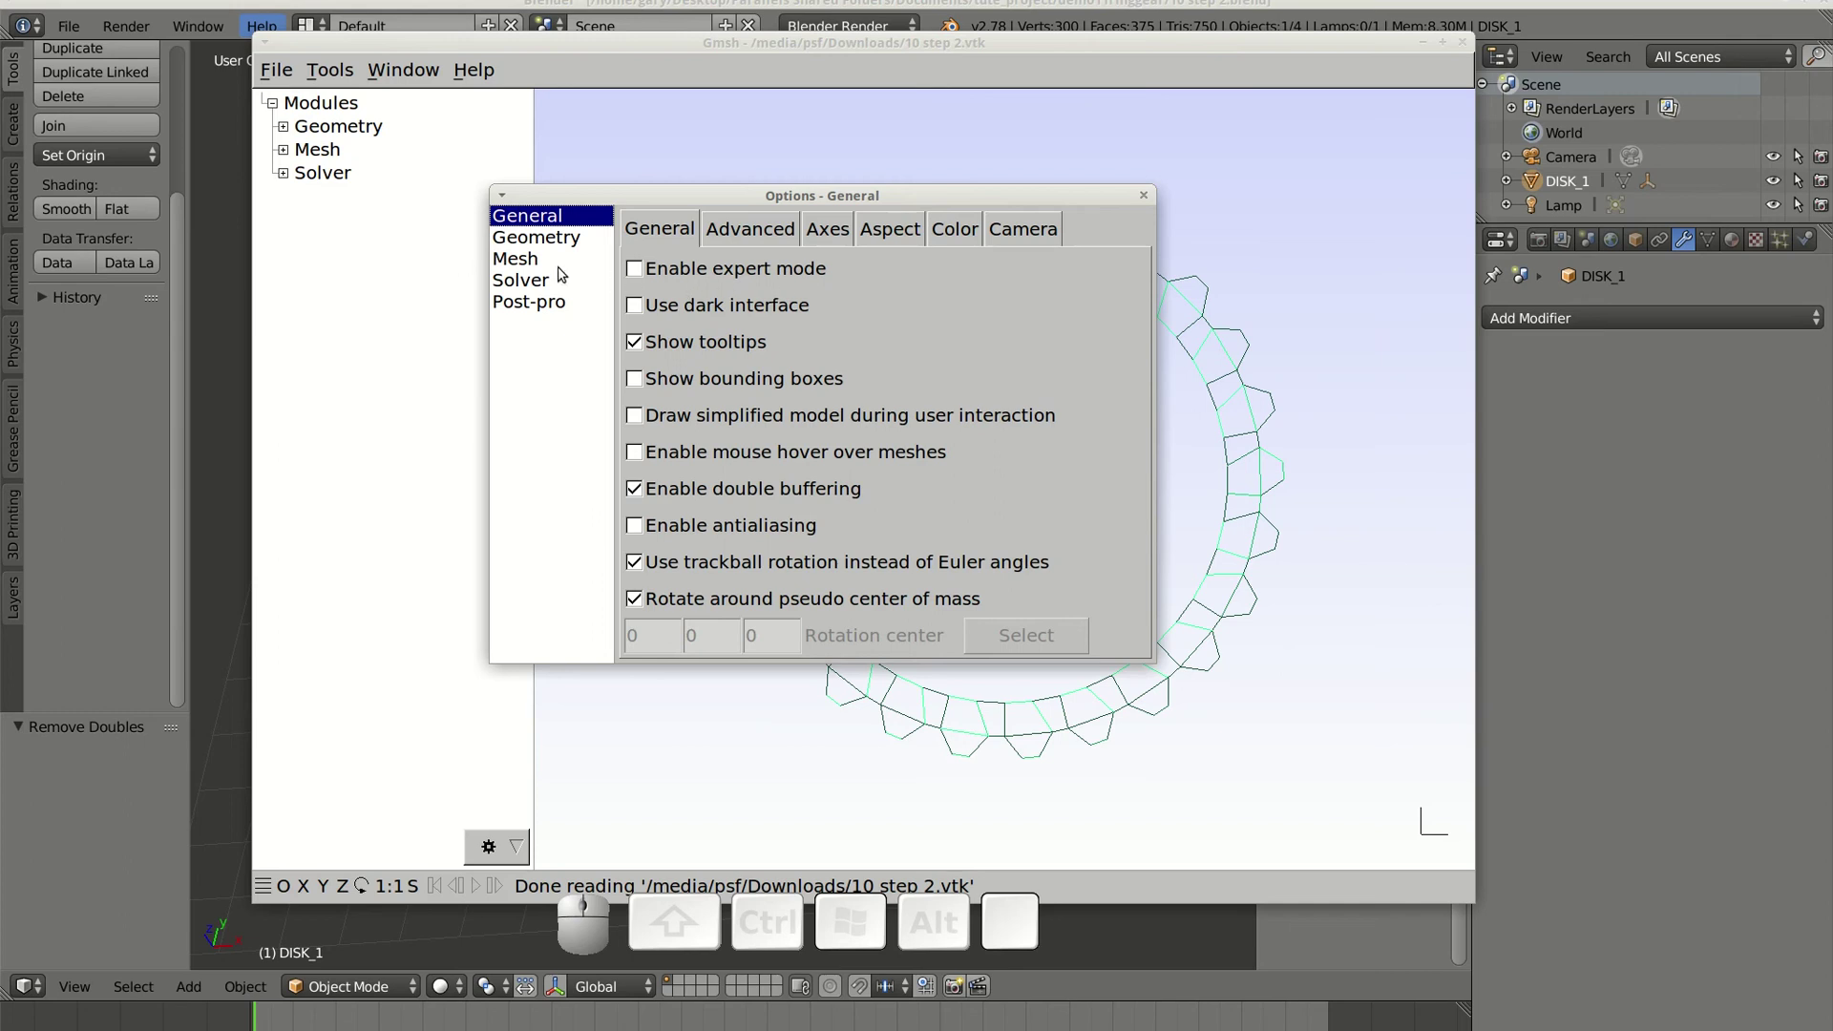
pyautogui.click(550, 263)
pyautogui.click(645, 454)
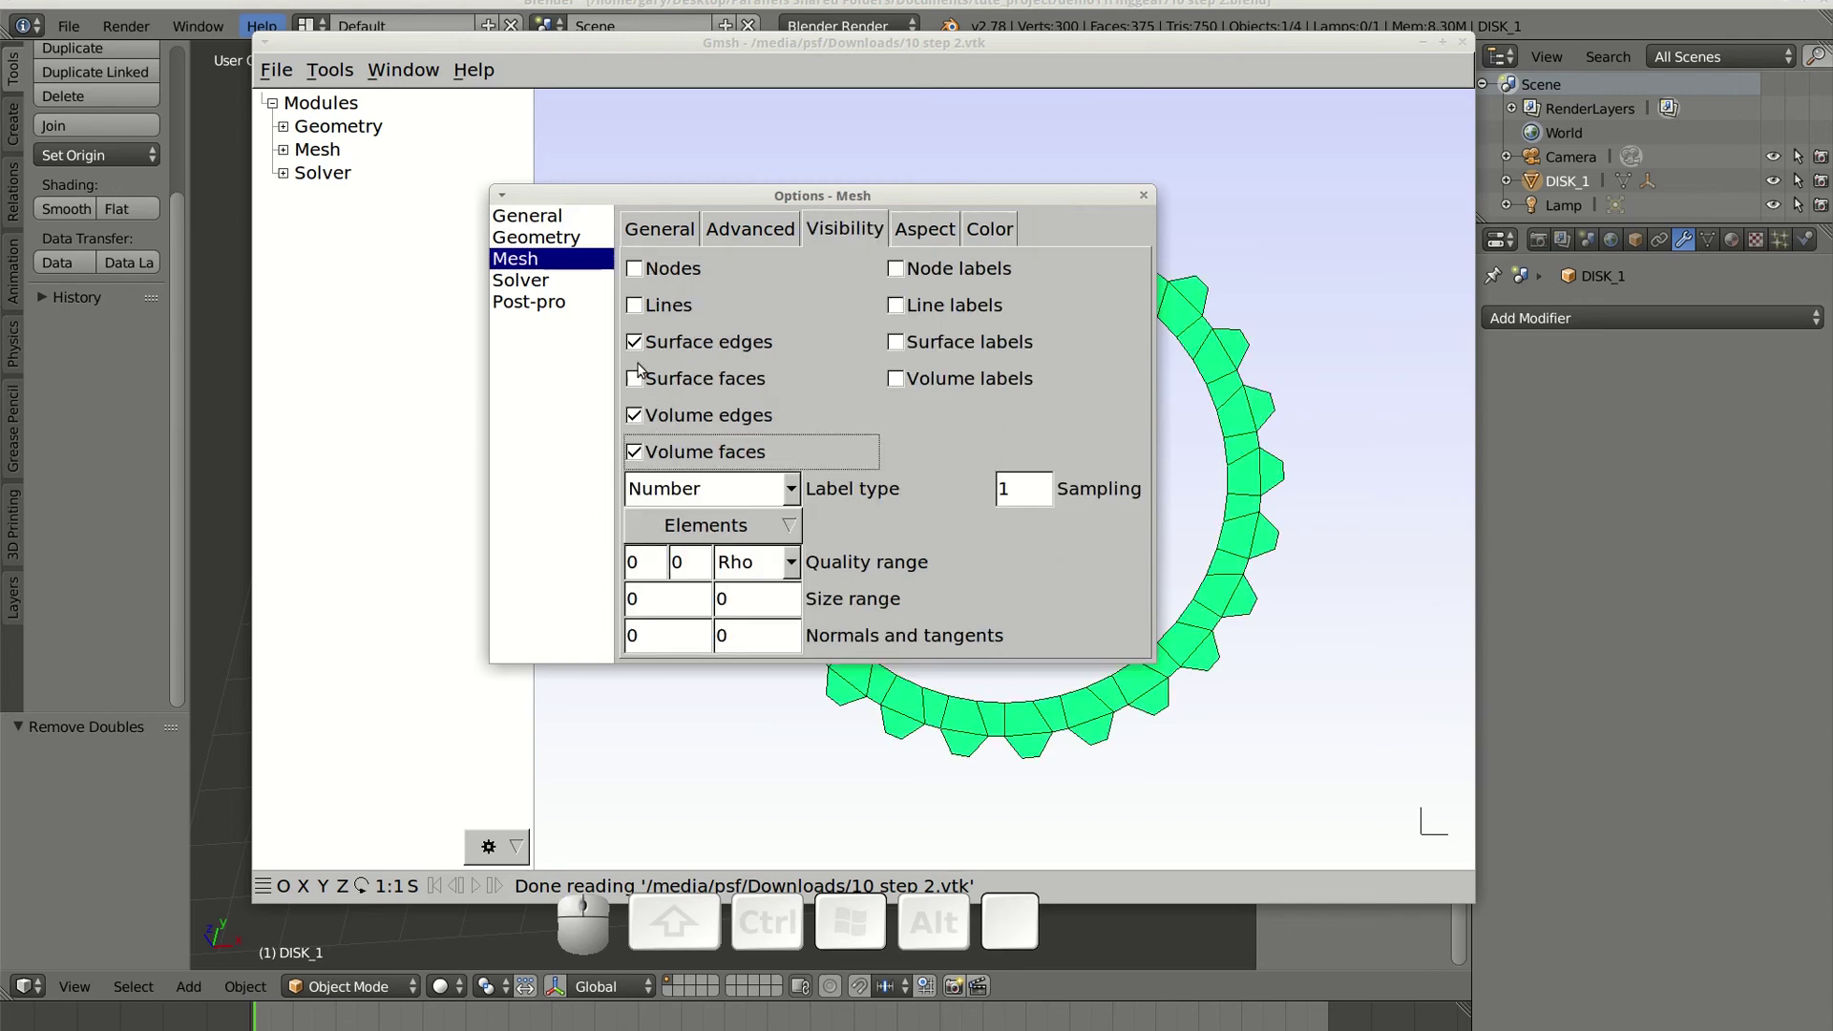
pyautogui.click(637, 341)
# Step: Set the 3D algorithm to Frontal and smoothing steps to 20, then close the options
pyautogui.click(659, 230)
pyautogui.click(707, 305)
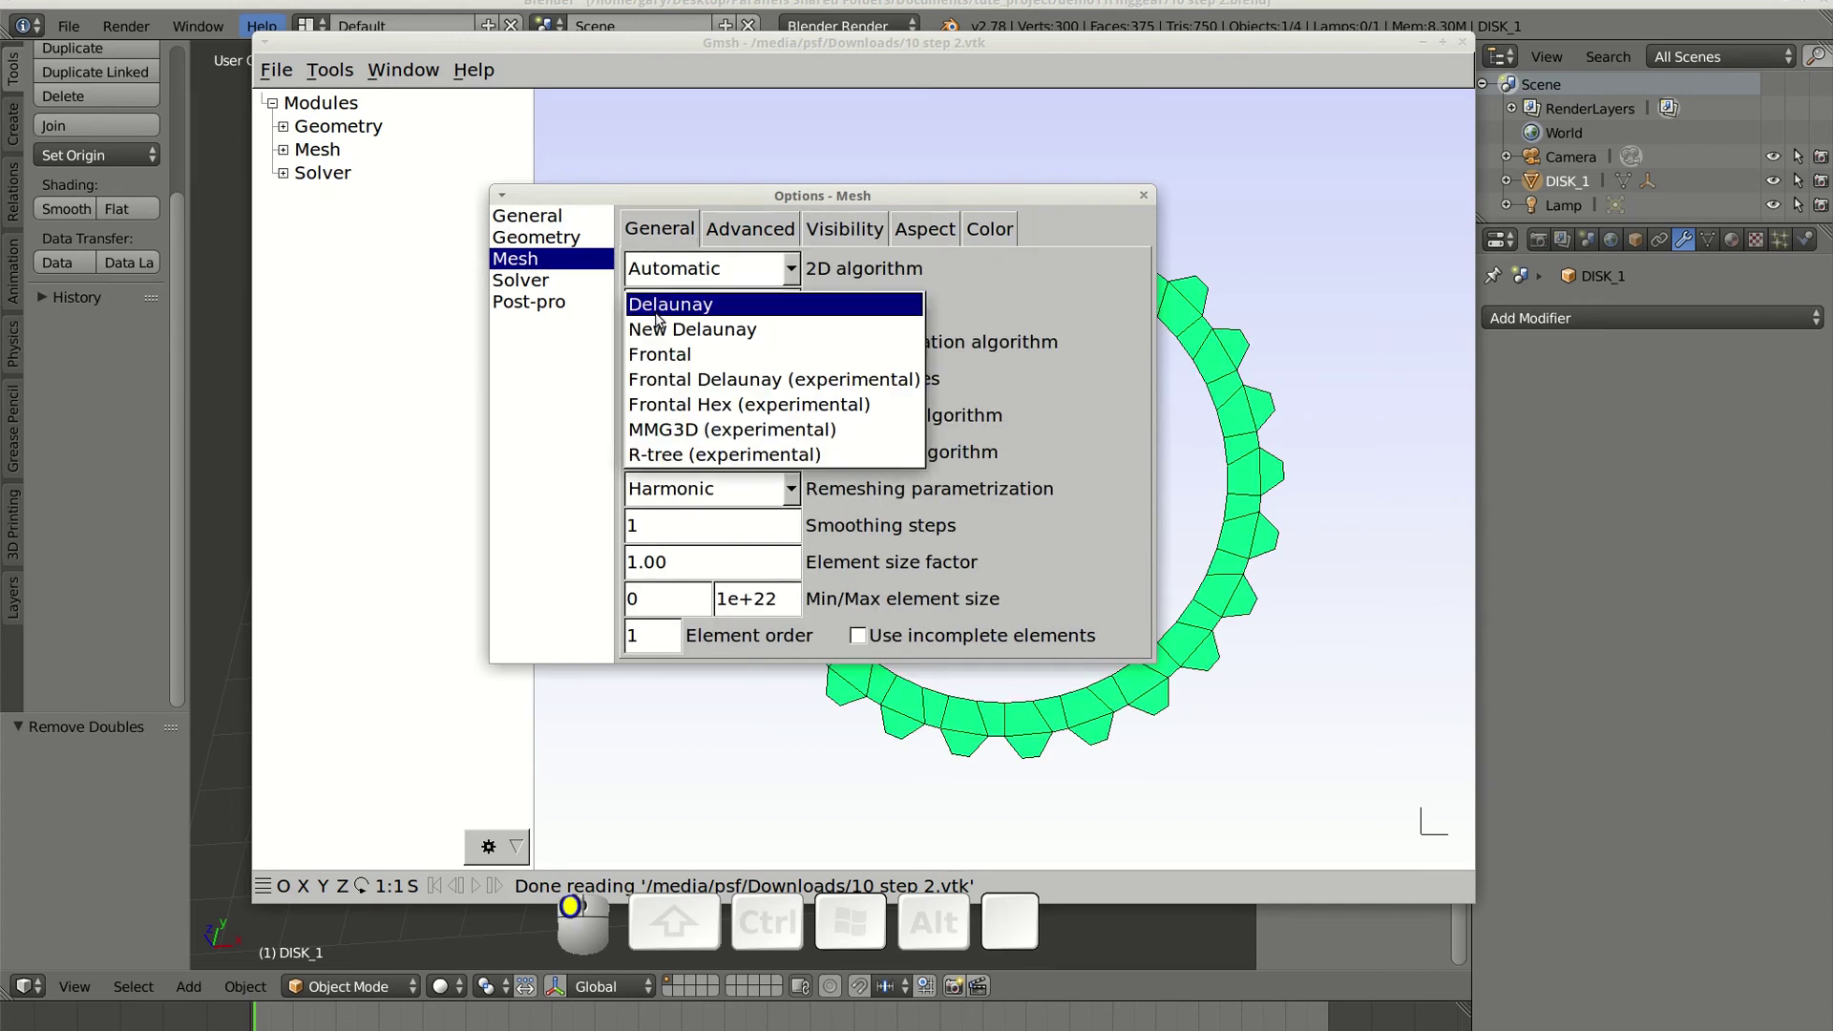
pyautogui.click(668, 352)
pyautogui.click(666, 512)
pyautogui.press('BackSpace')
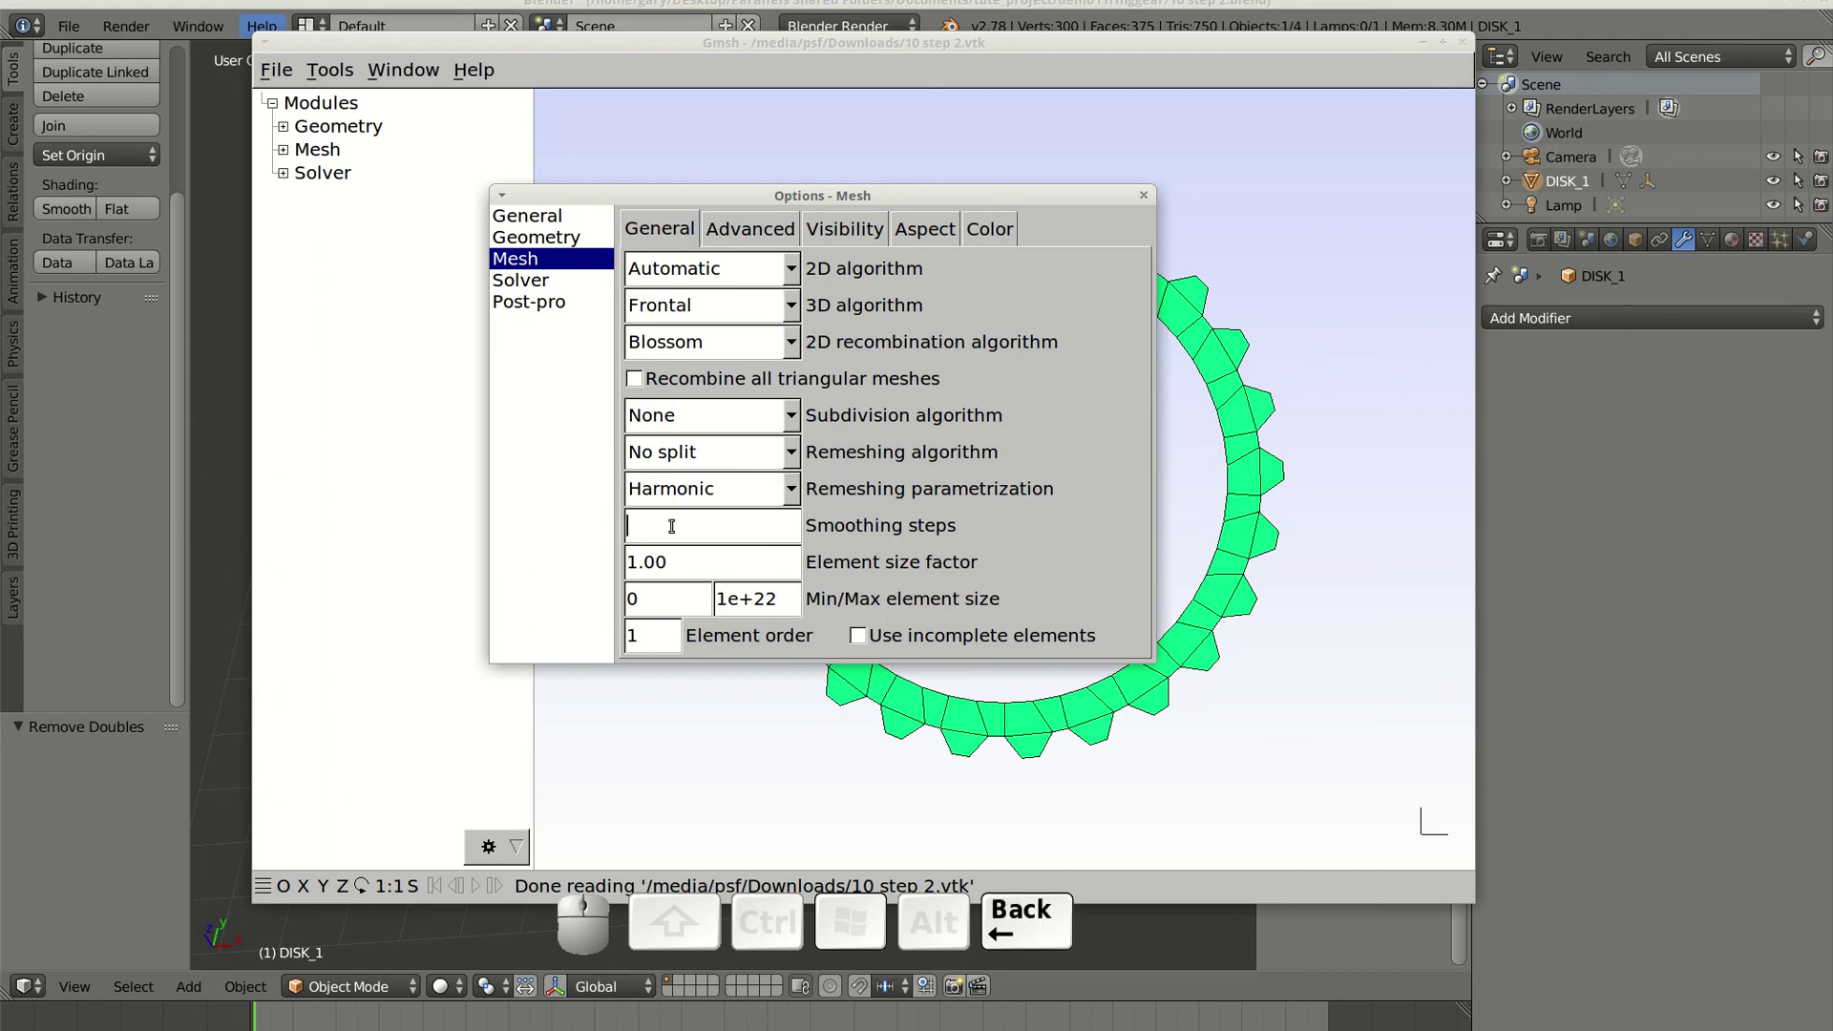
pyautogui.write('20')
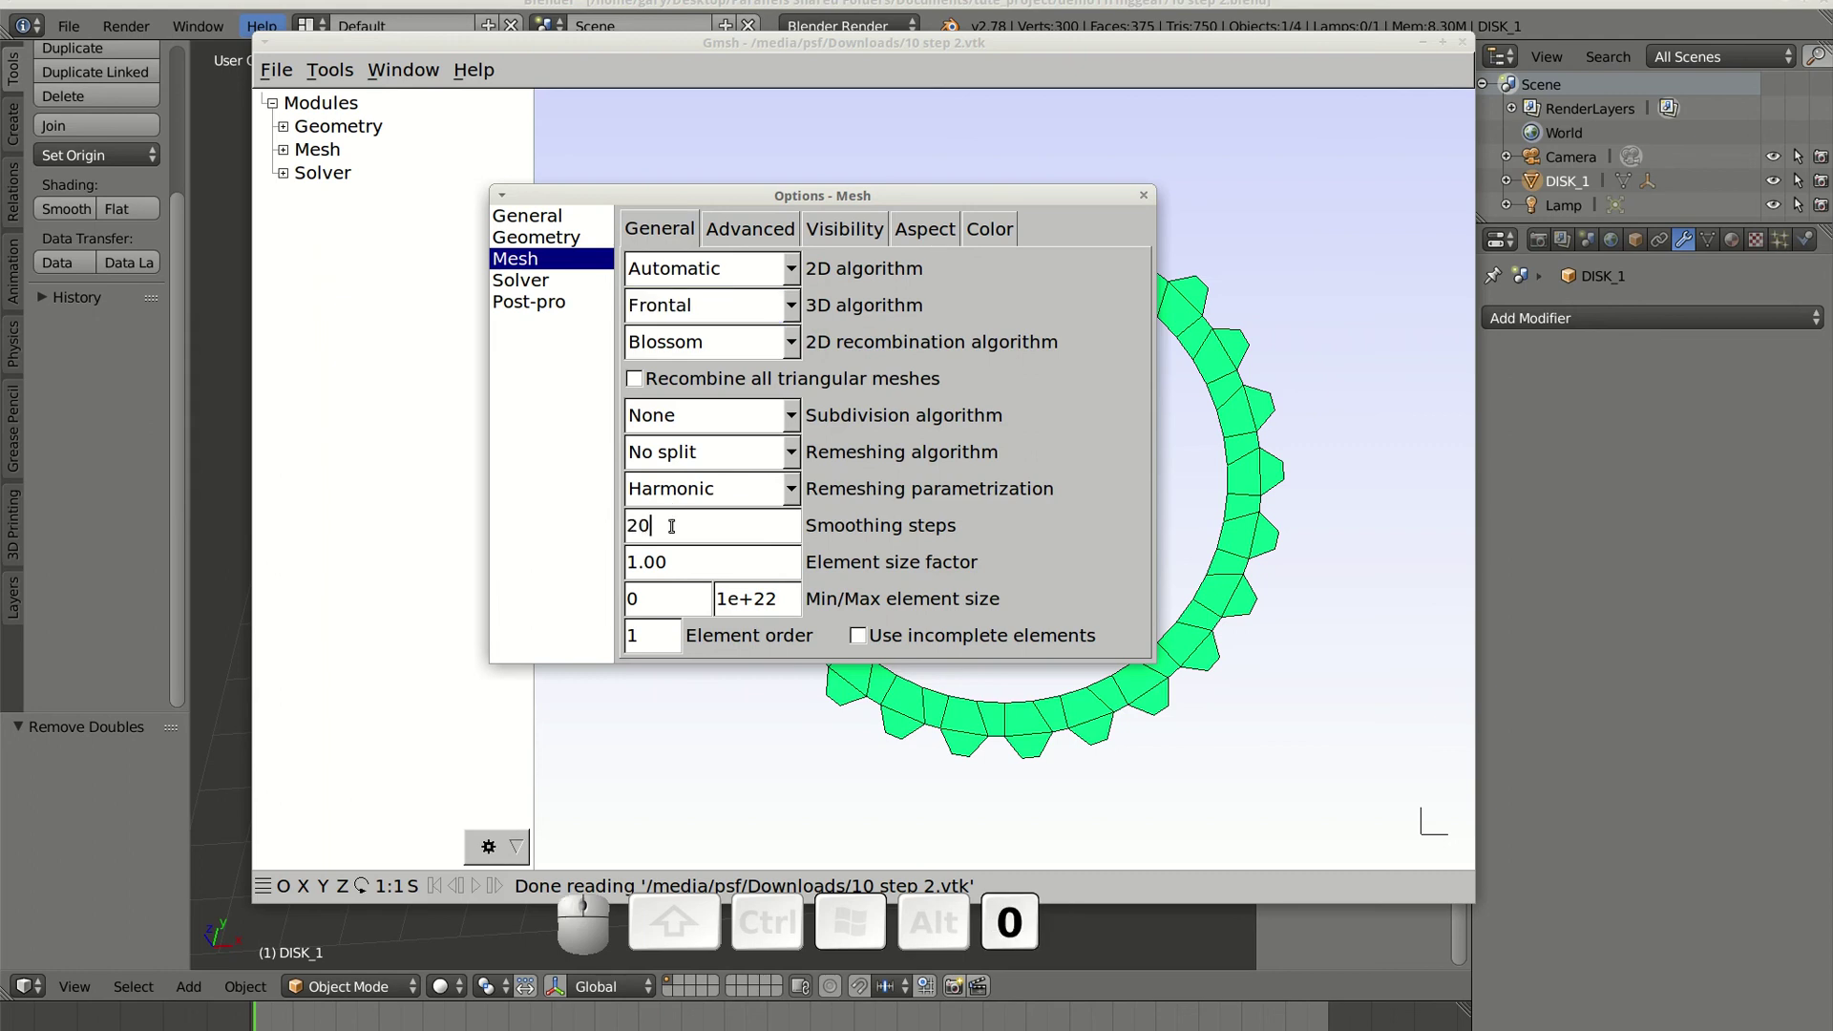
pyautogui.click(1144, 196)
# Step: Generate the ring's 3D mesh with Mesh > 3D
pyautogui.click(283, 150)
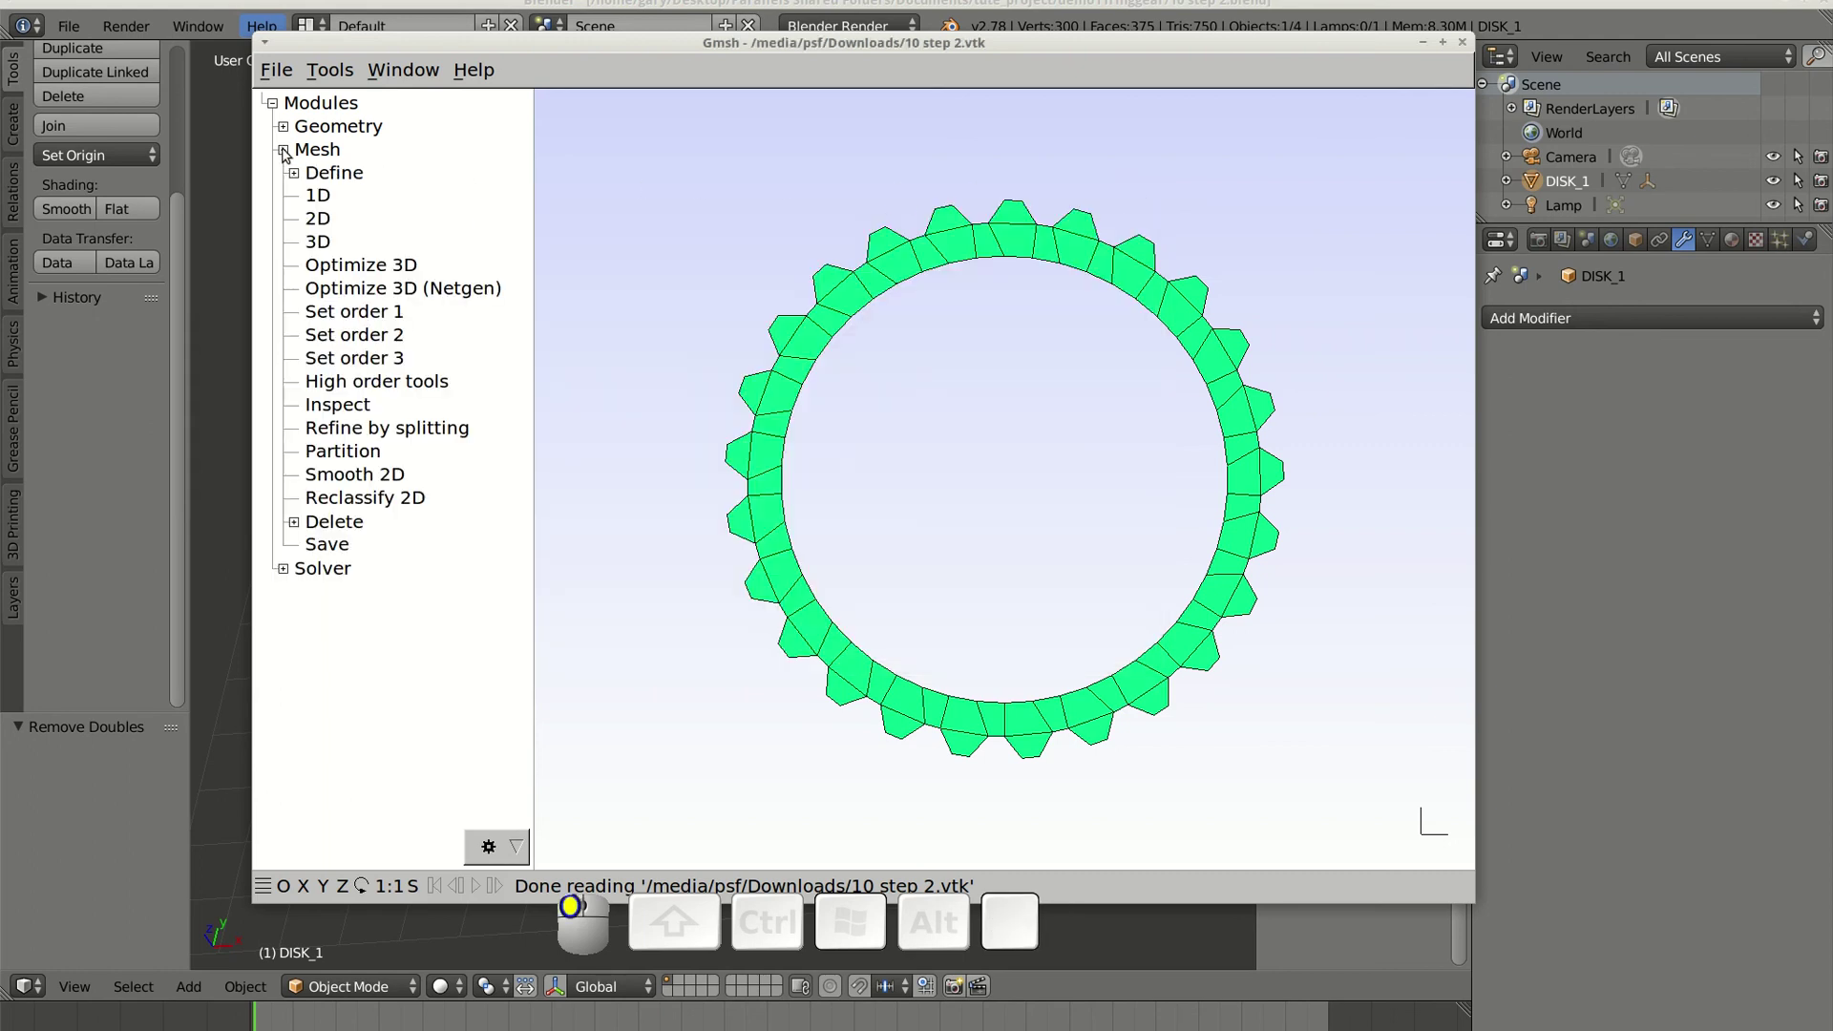
pyautogui.click(318, 242)
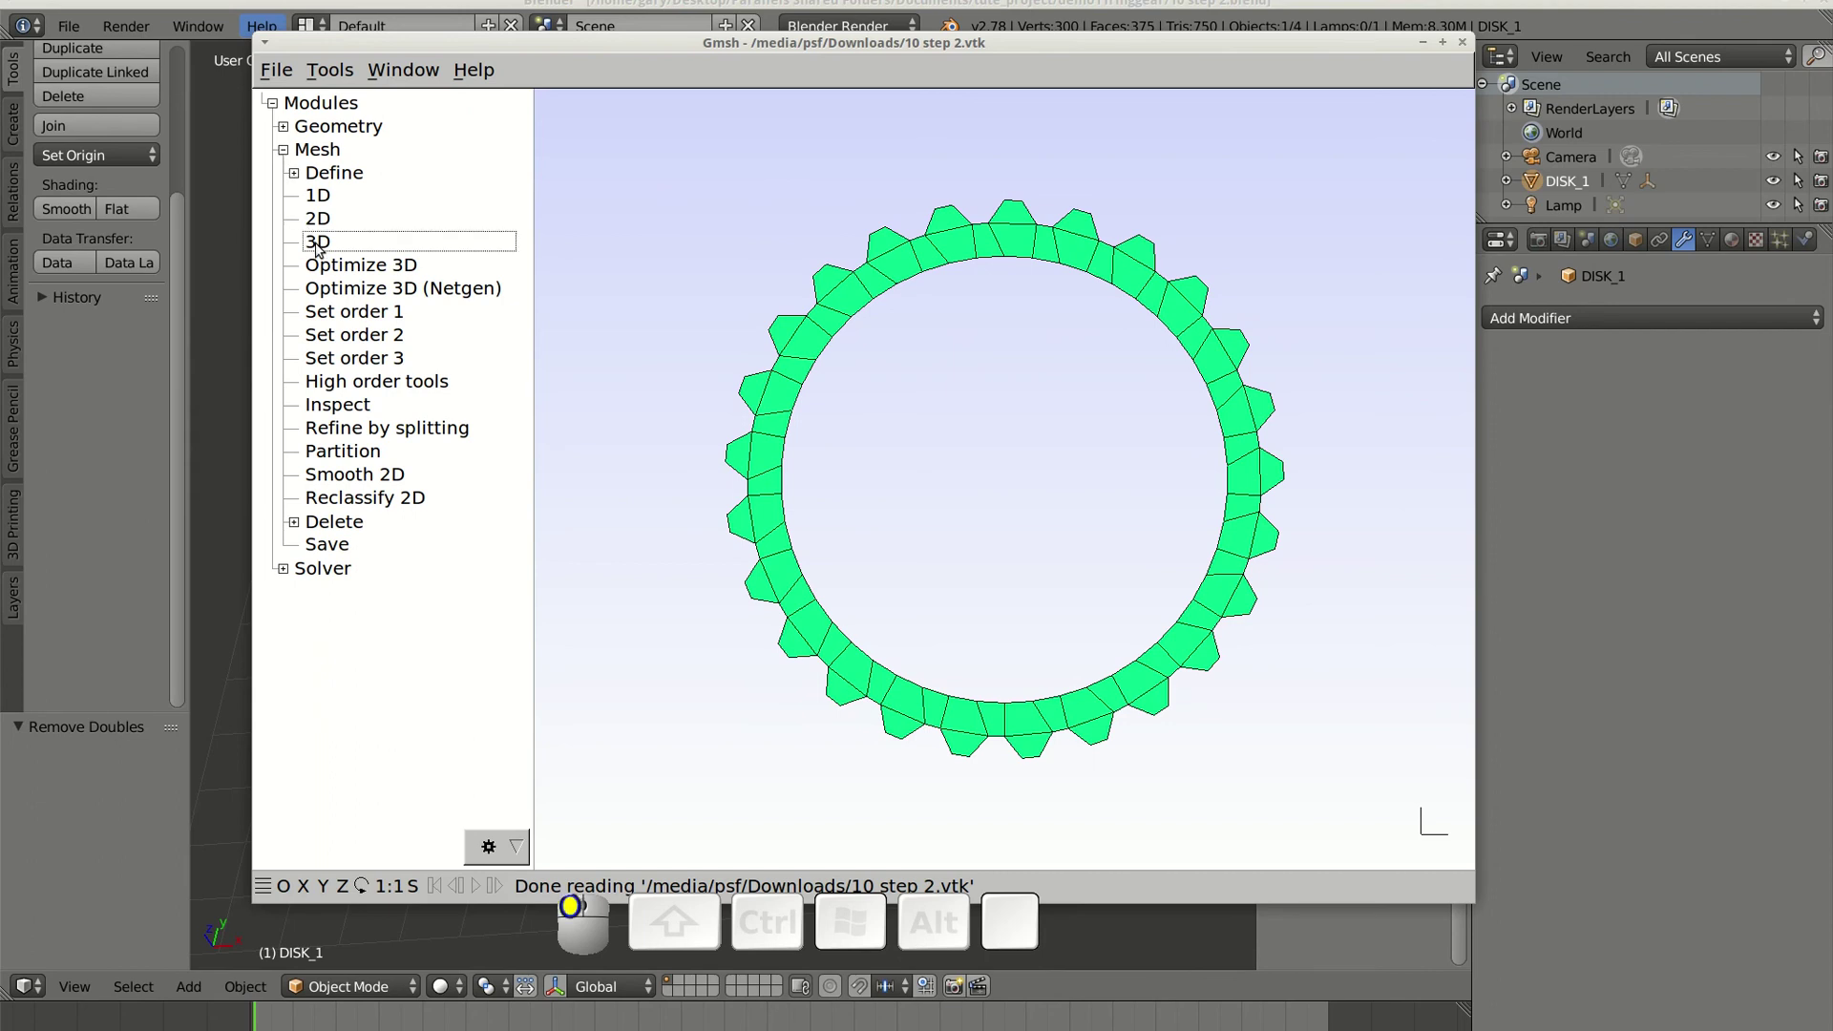
pyautogui.click(277, 70)
pyautogui.click(301, 299)
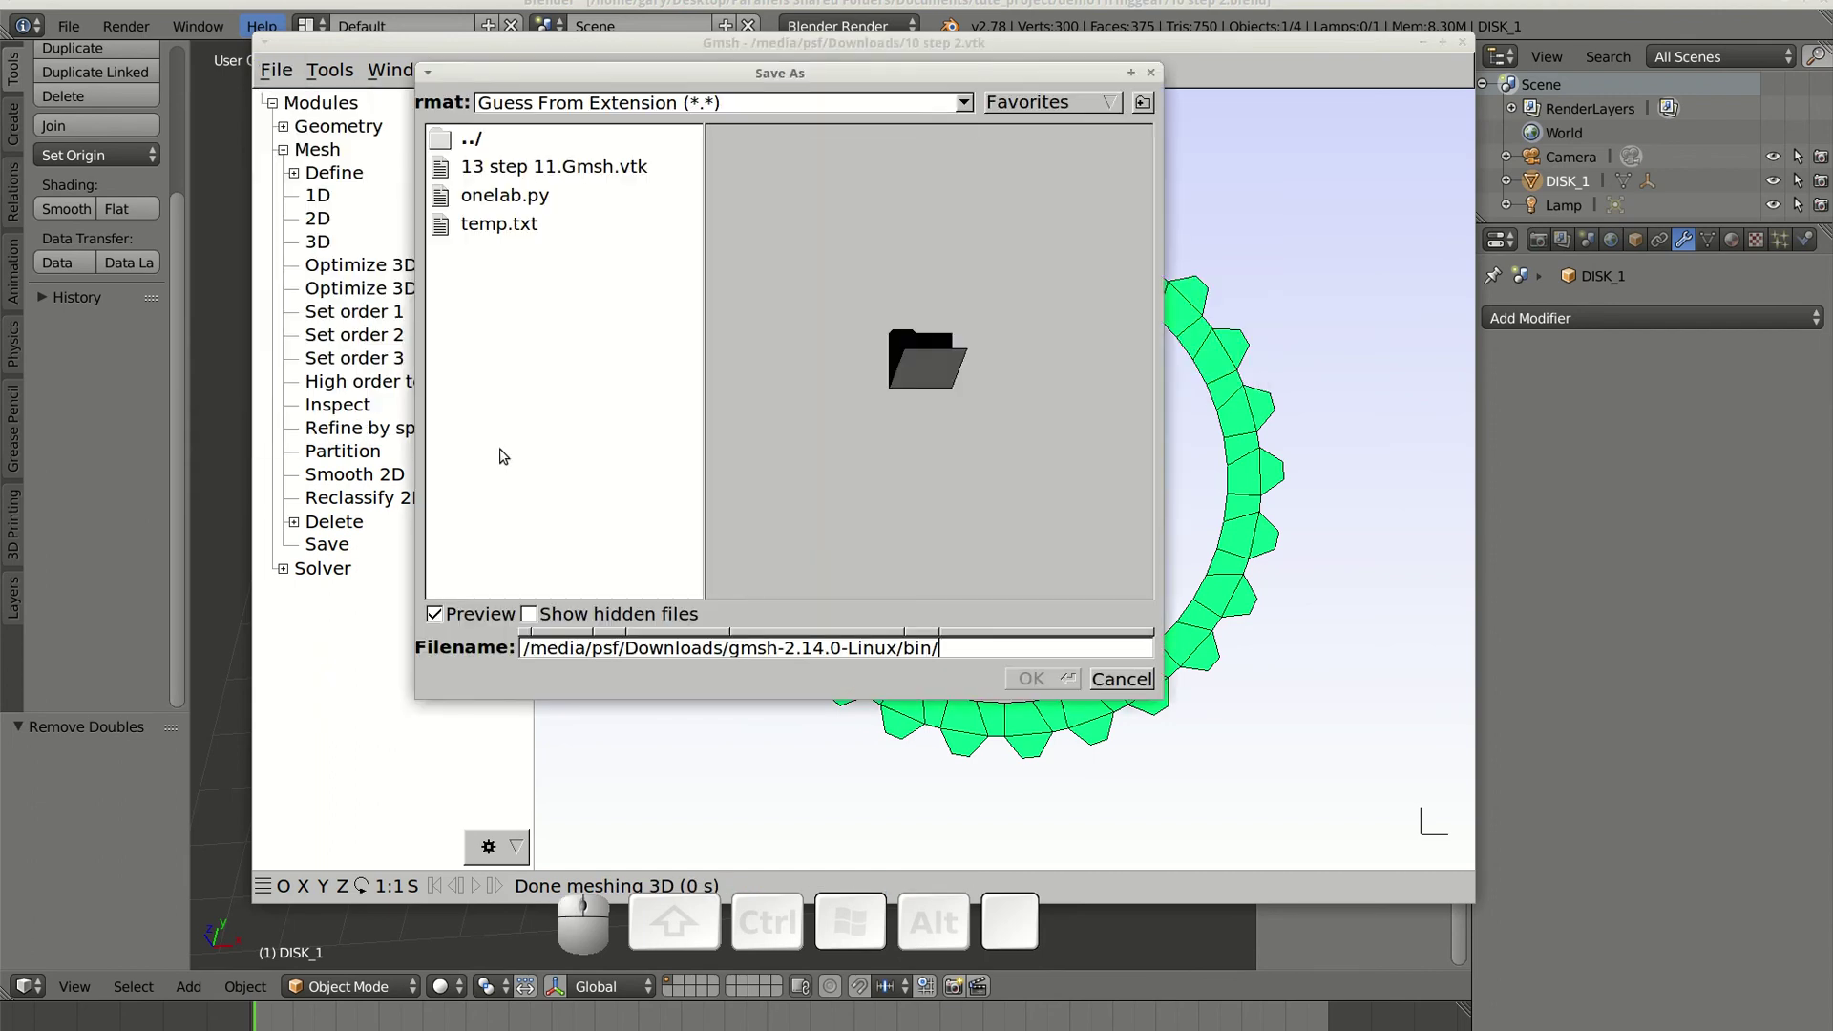
# Step: Save the mesh to Downloads as 10 step 2Gmsh.vtk in ASCII VTK format
pyautogui.doubleClick(471, 138)
pyautogui.doubleClick(470, 138)
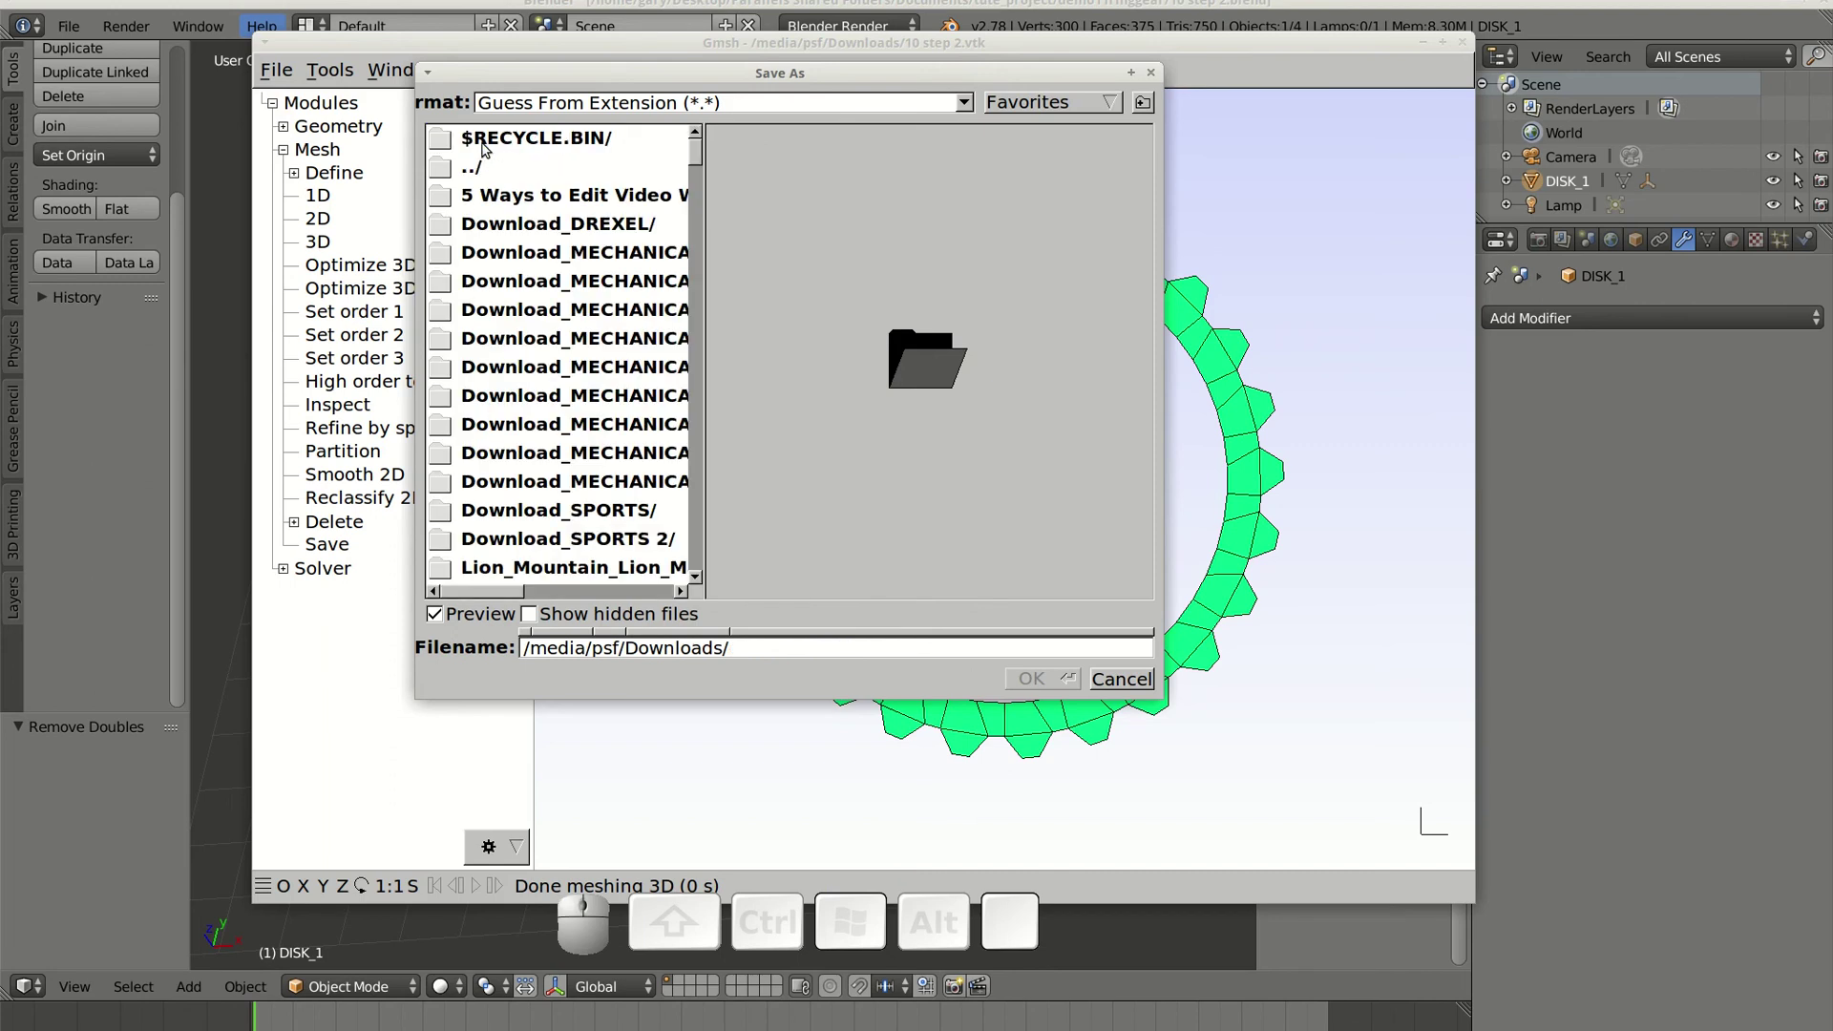
pyautogui.scroll(-2, 507, 389)
pyautogui.scroll(-12, 507, 390)
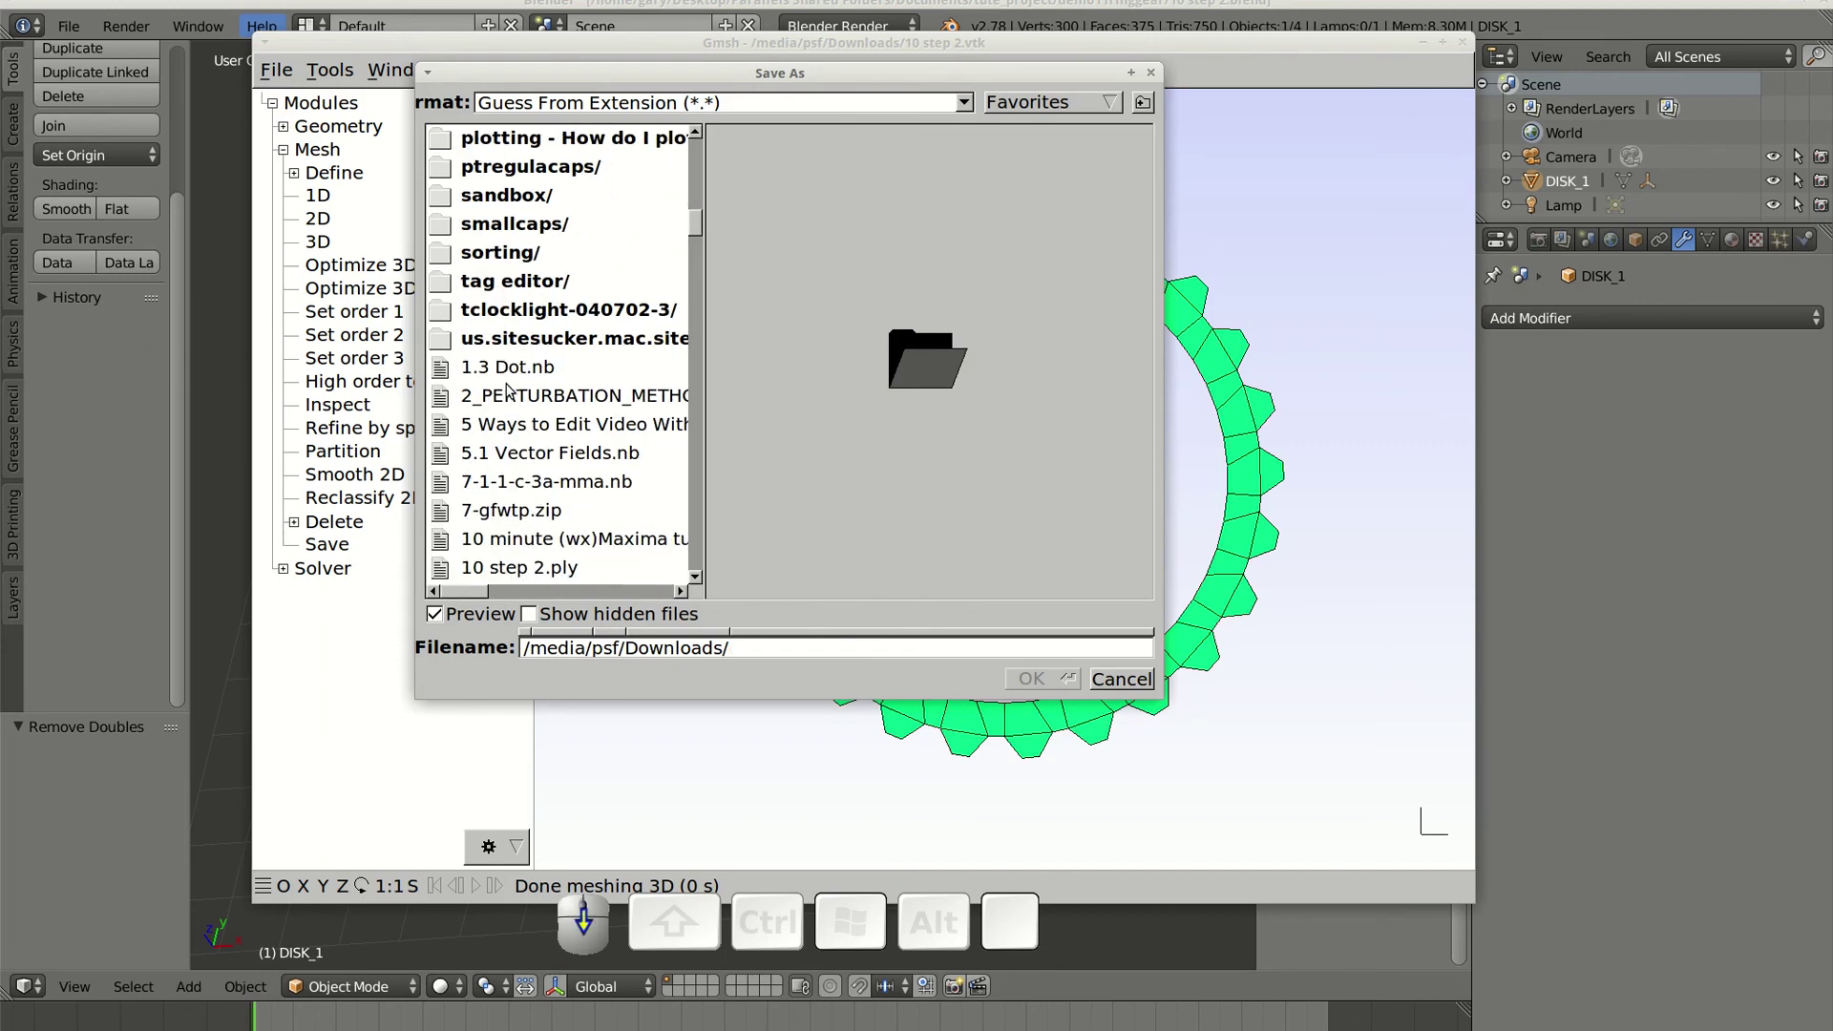
pyautogui.scroll(-1, 507, 390)
pyautogui.click(521, 481)
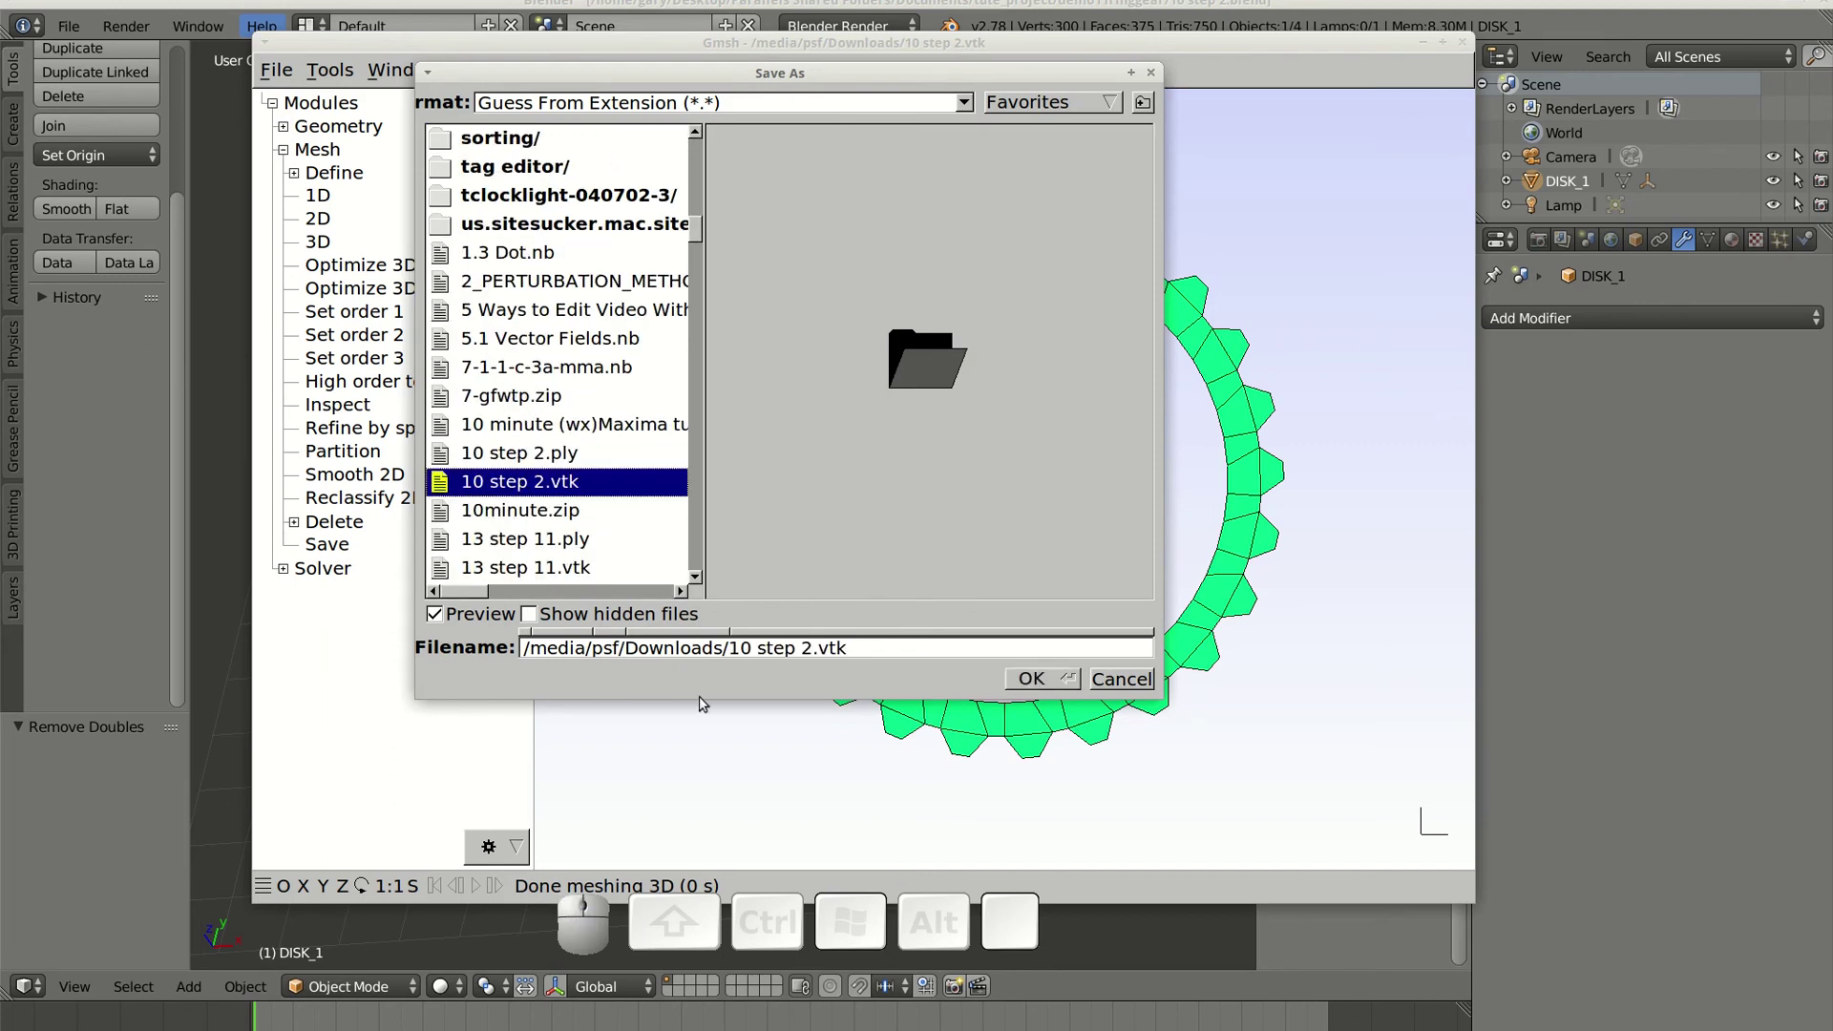
pyautogui.click(812, 653)
pyautogui.write('Gmsh')
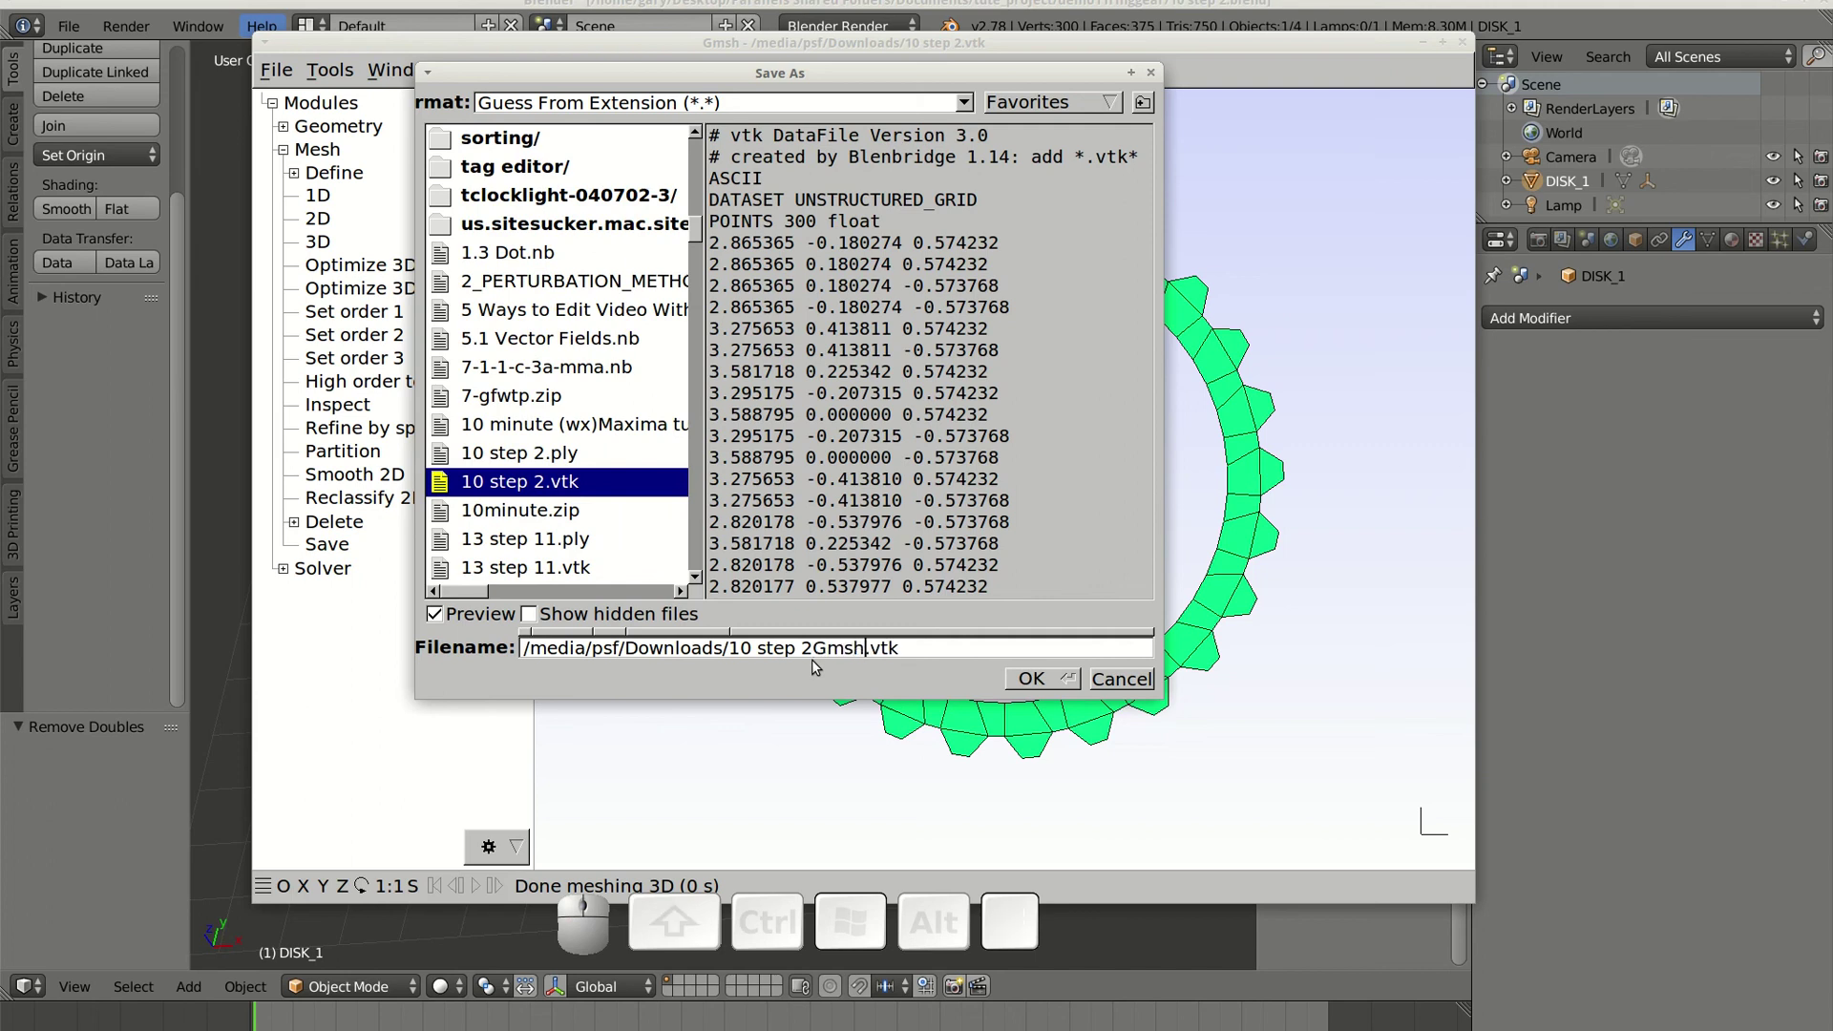
pyautogui.click(1031, 680)
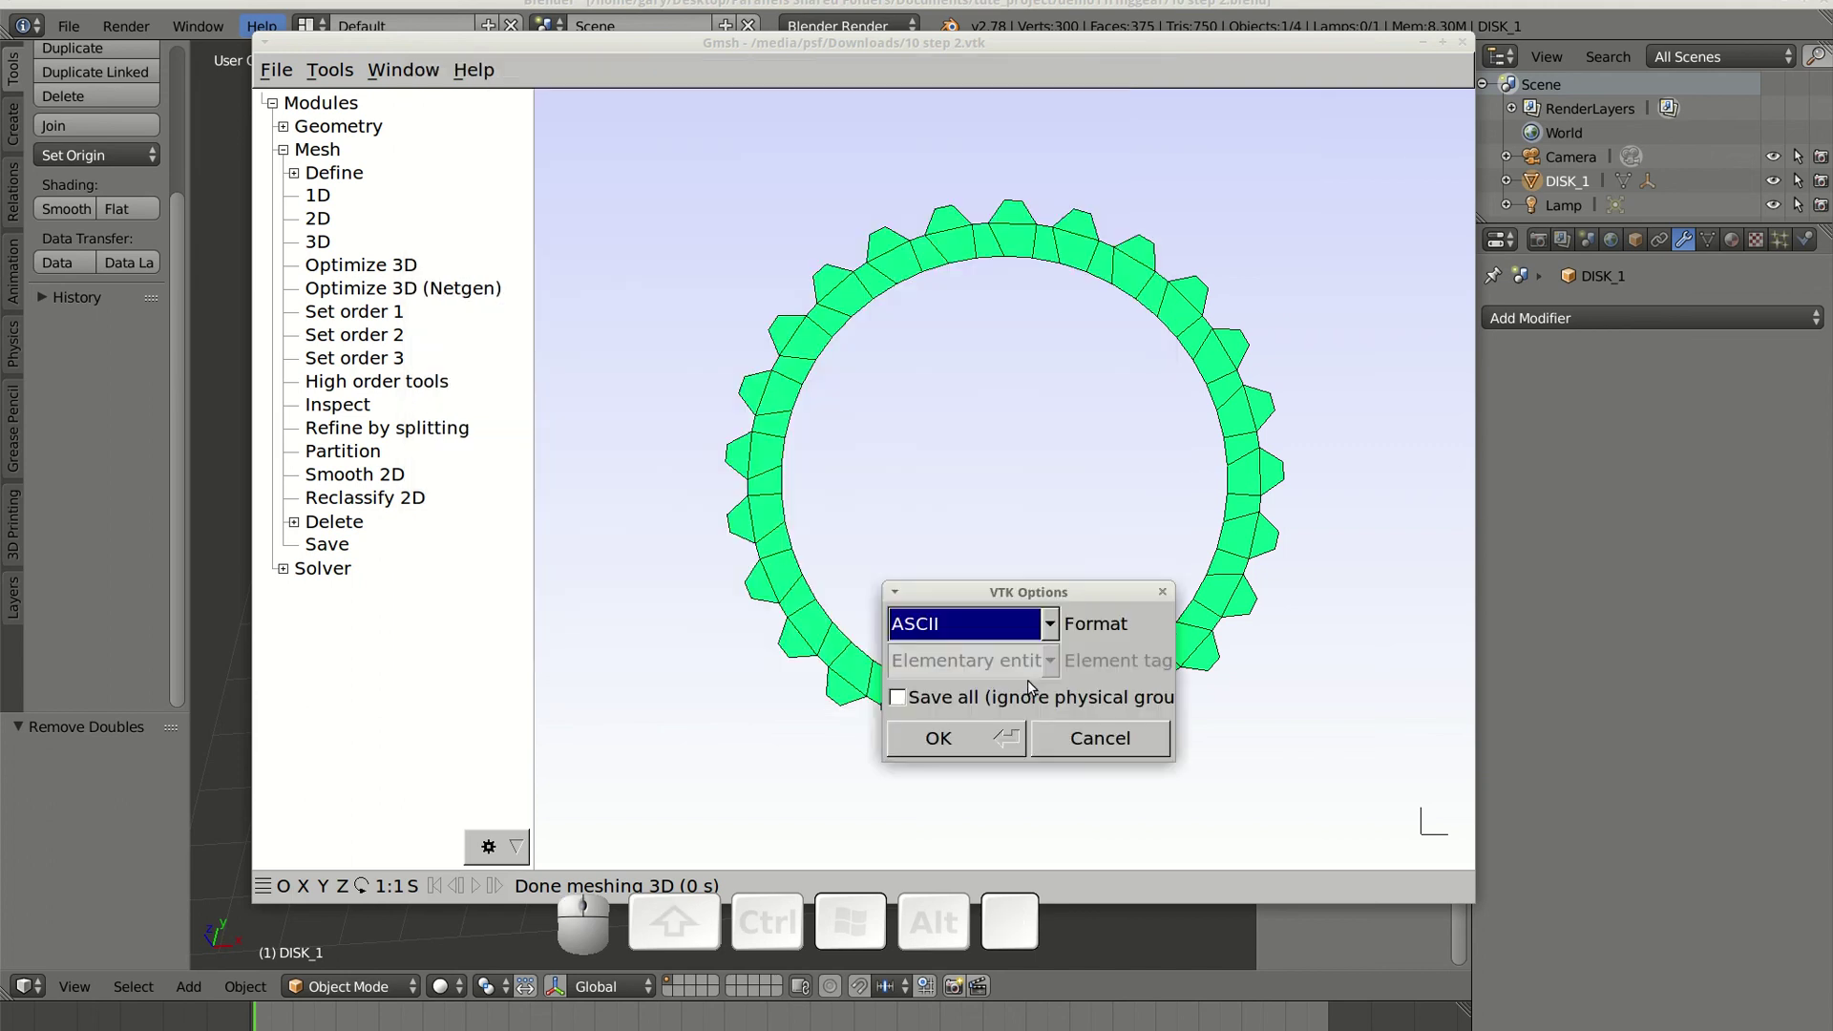
pyautogui.click(996, 741)
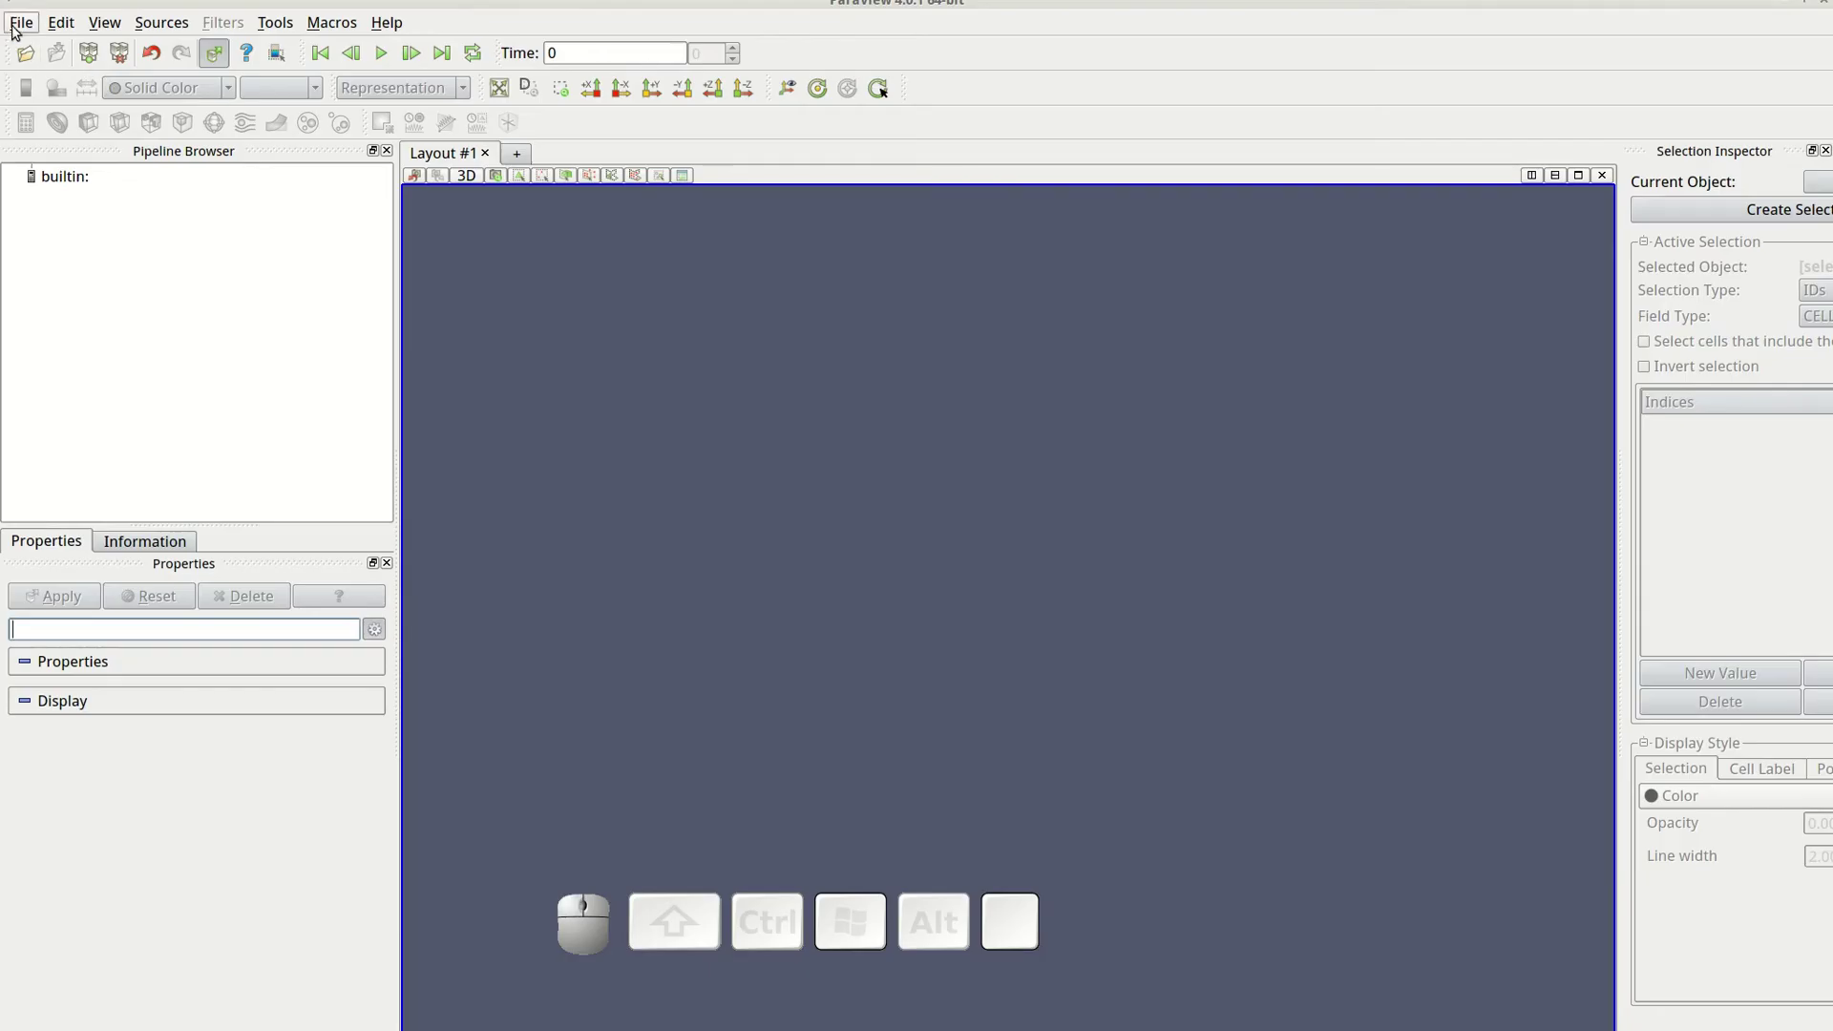
# Step: Open 10 step 2Gmsh.vtk from Downloads in ParaView
pyautogui.click(13, 25)
pyautogui.click(38, 48)
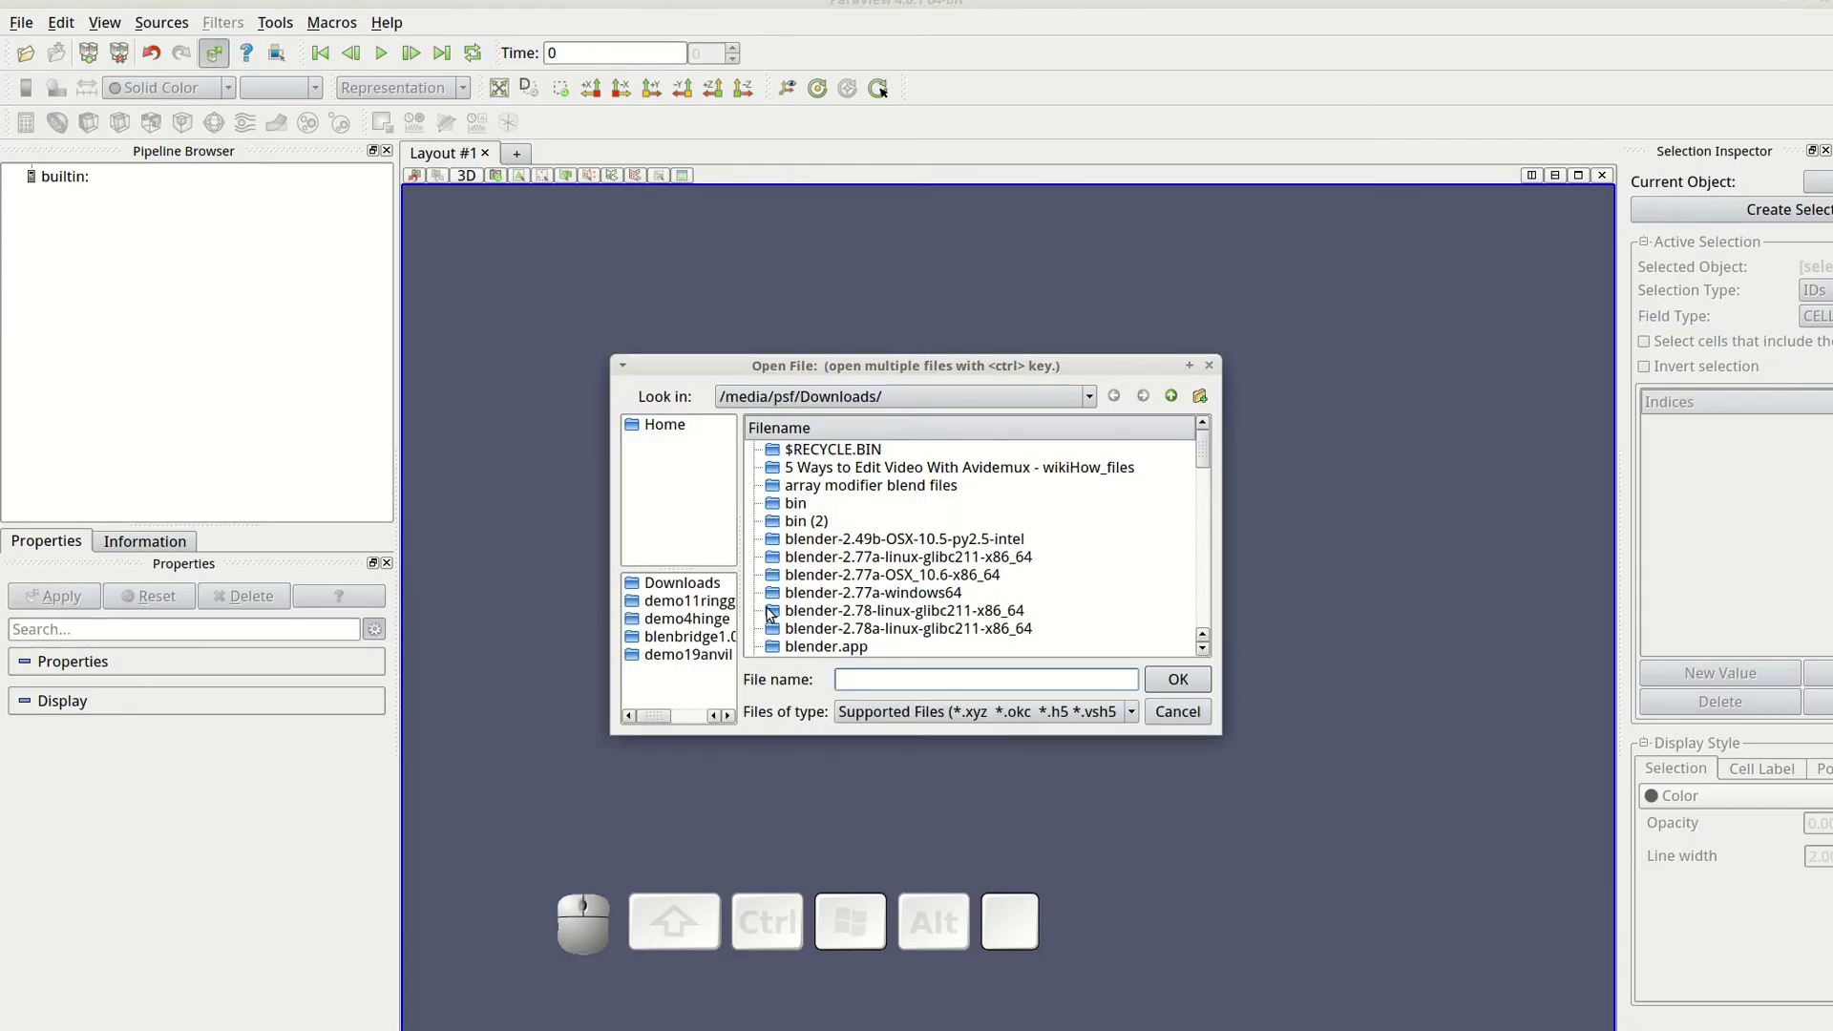
pyautogui.scroll(-10, 770, 614)
pyautogui.scroll(2, 901, 609)
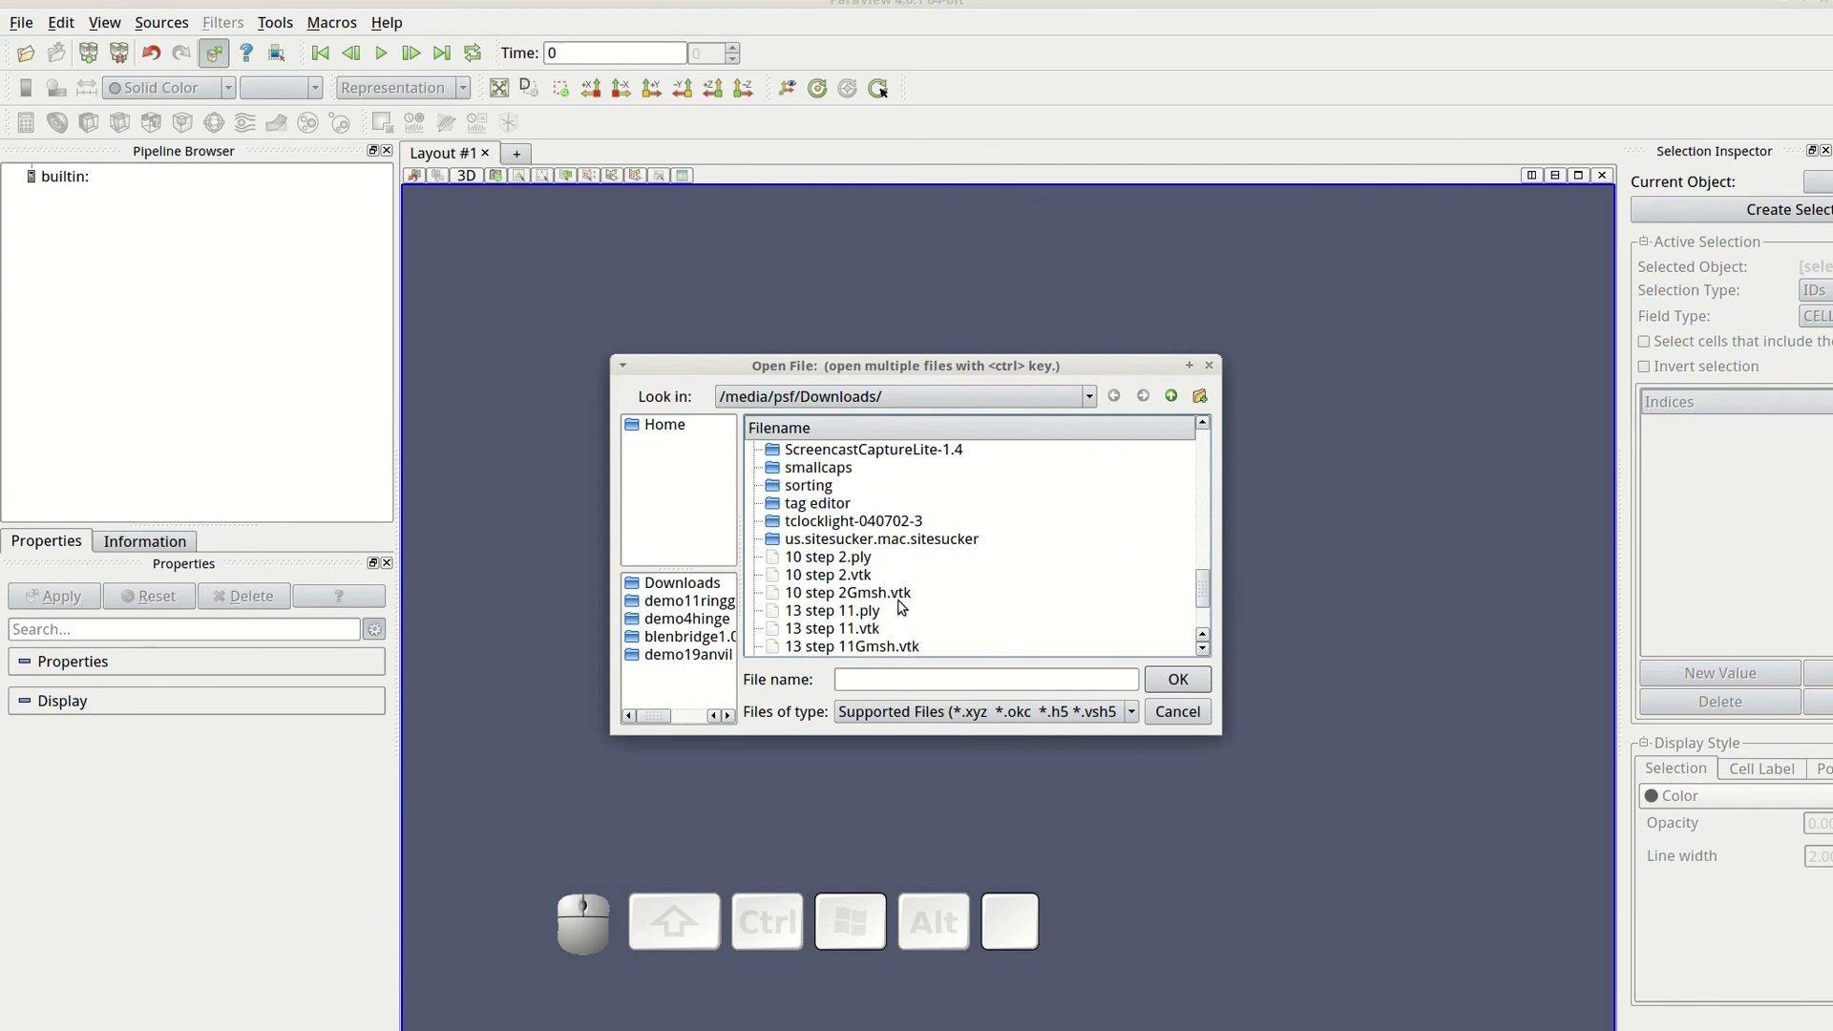
pyautogui.click(893, 594)
pyautogui.click(1176, 678)
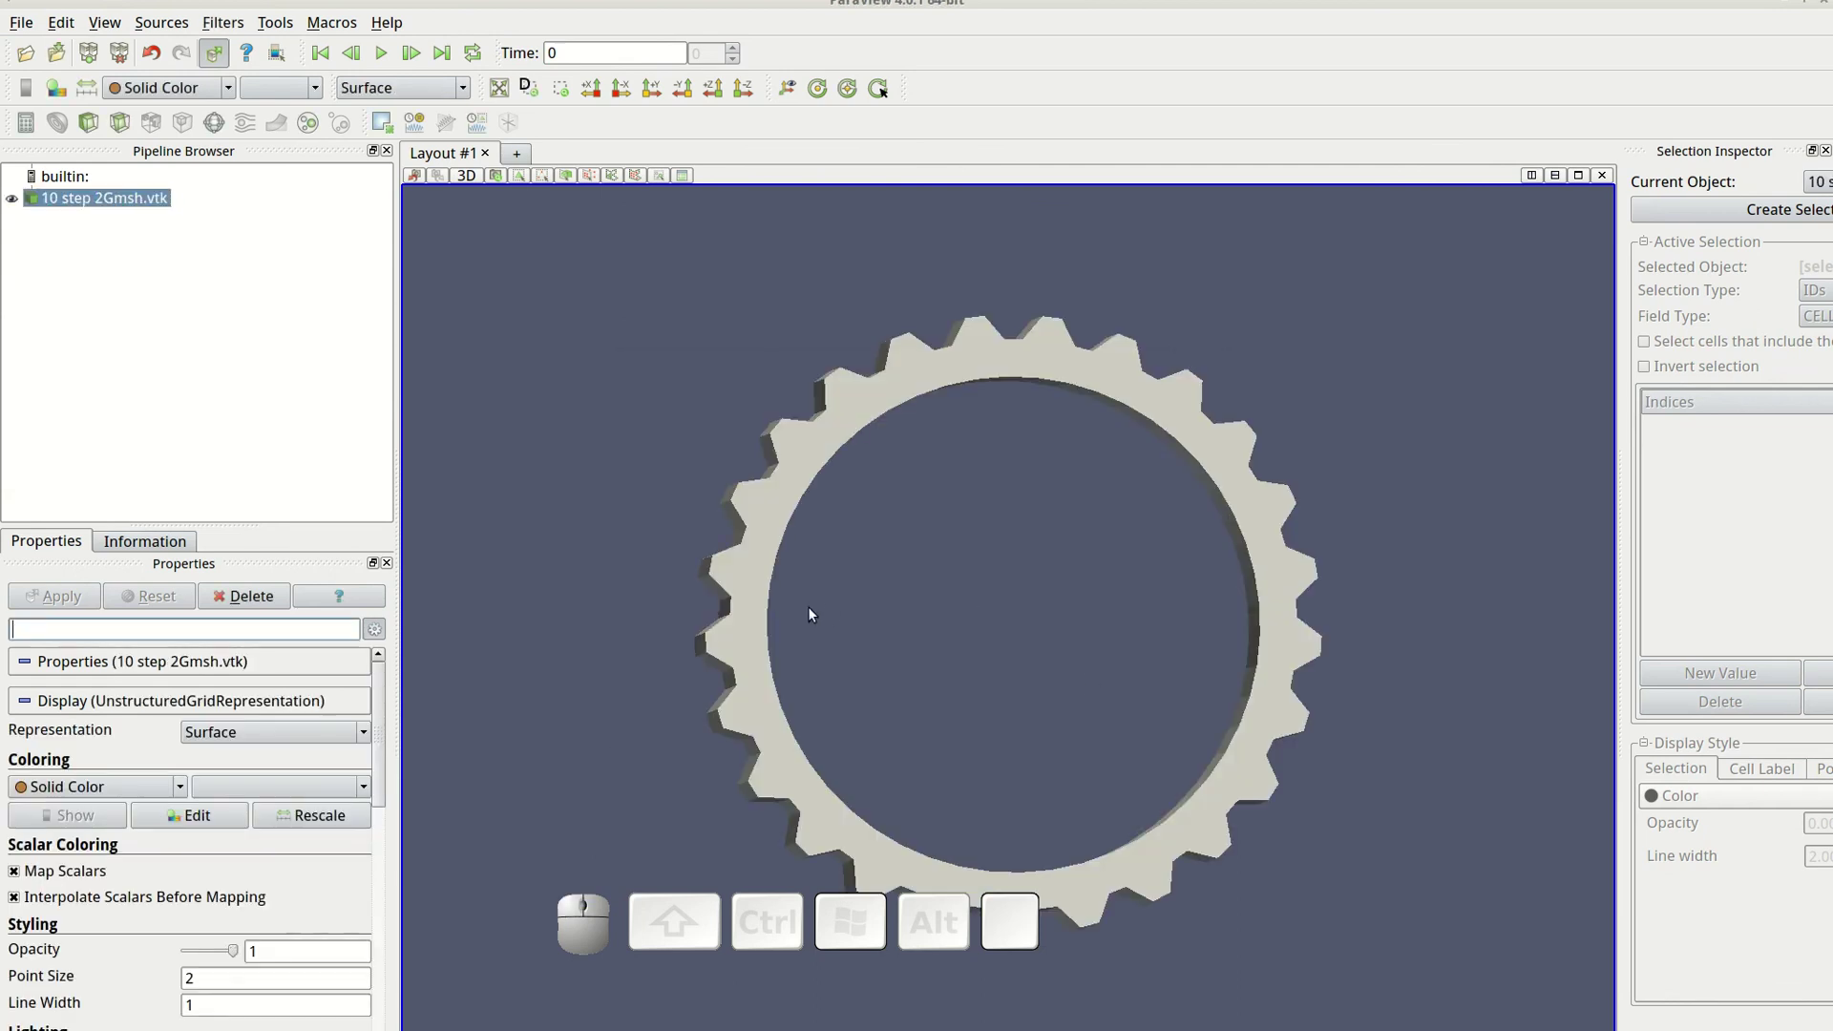
# Step: Set the gear's opacity to 0.4 and zoom in on it
pyautogui.moveTo(194, 955); pyautogui.dragTo(196, 955)
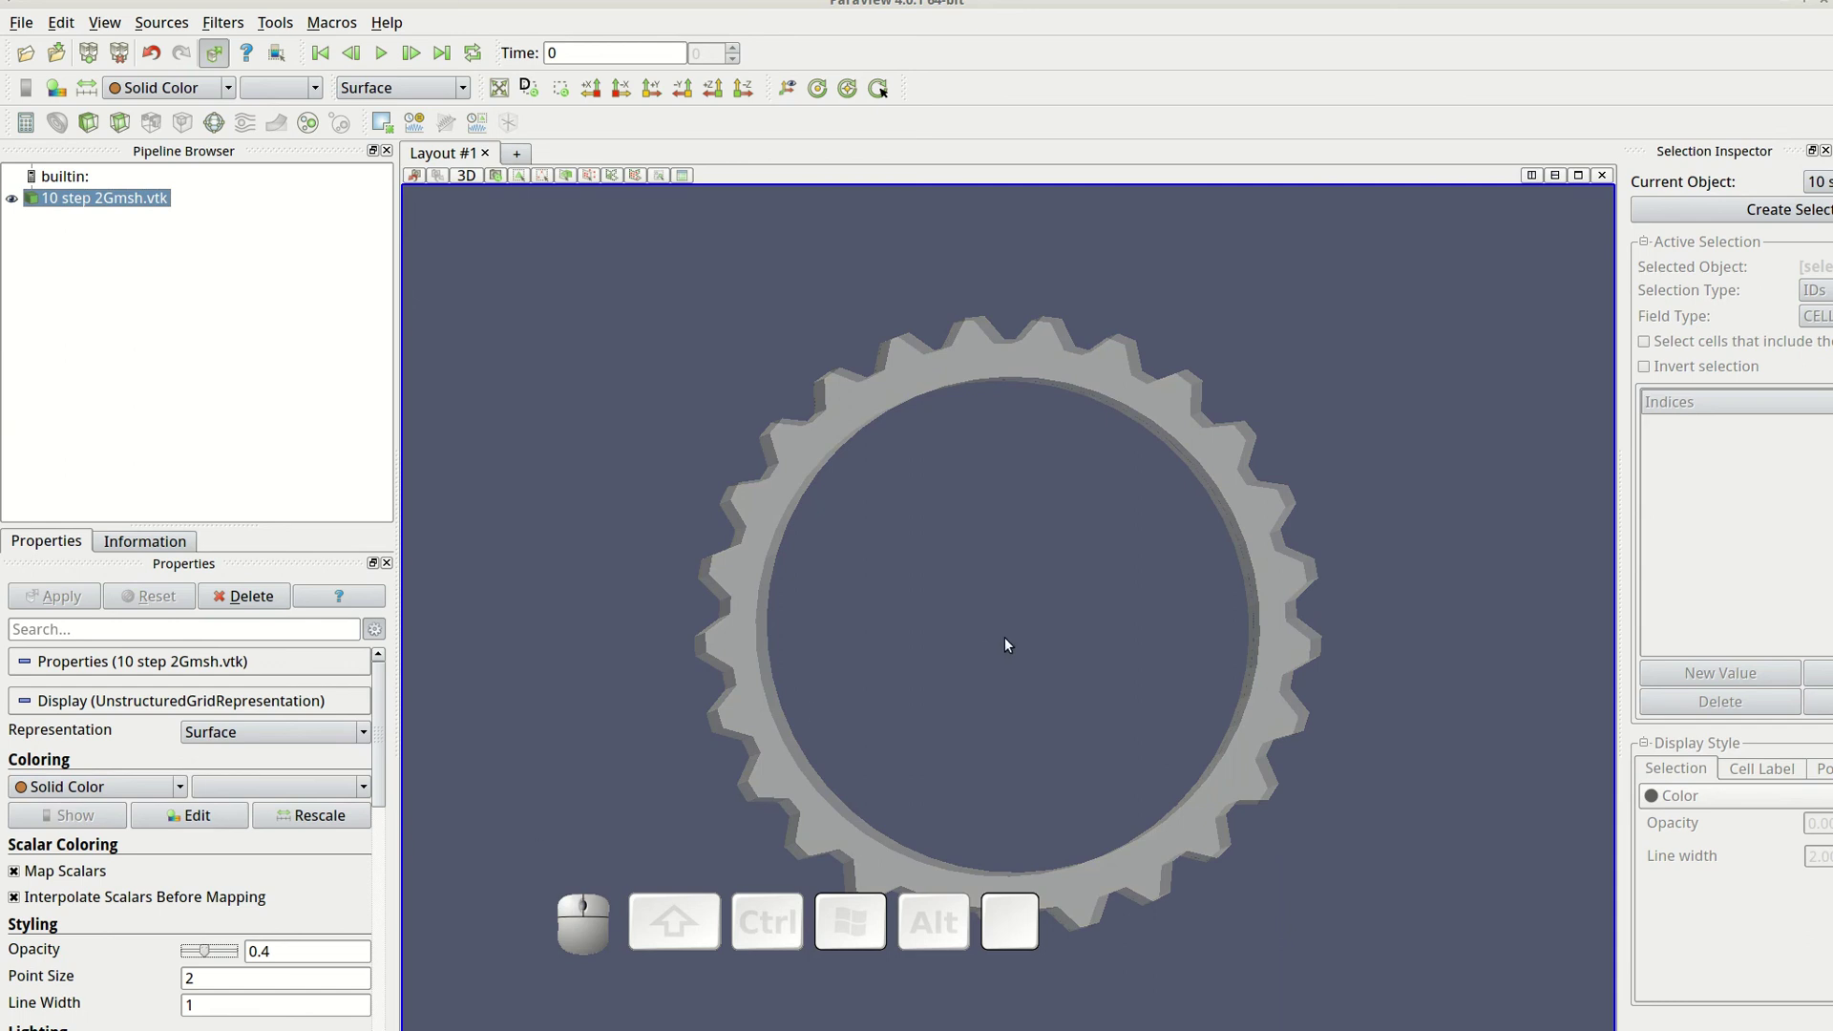
pyautogui.scroll(5, 1005, 638)
pyautogui.scroll(-3, 1004, 636)
pyautogui.moveTo(1004, 636)
pyautogui.mouseDown()
pyautogui.moveTo(978, 609)
pyautogui.moveTo(989, 654)
pyautogui.moveTo(964, 636)
pyautogui.moveTo(993, 629)
pyautogui.moveTo(942, 604)
pyautogui.moveTo(926, 626)
pyautogui.moveTo(999, 644)
pyautogui.moveTo(654, 390)
pyautogui.mouseUp()
# Step: Add a Mesh Quality filter showing Scaled Jacobian, rescale the legend to 0.835–0.924, and tilt the view
pyautogui.click(222, 22)
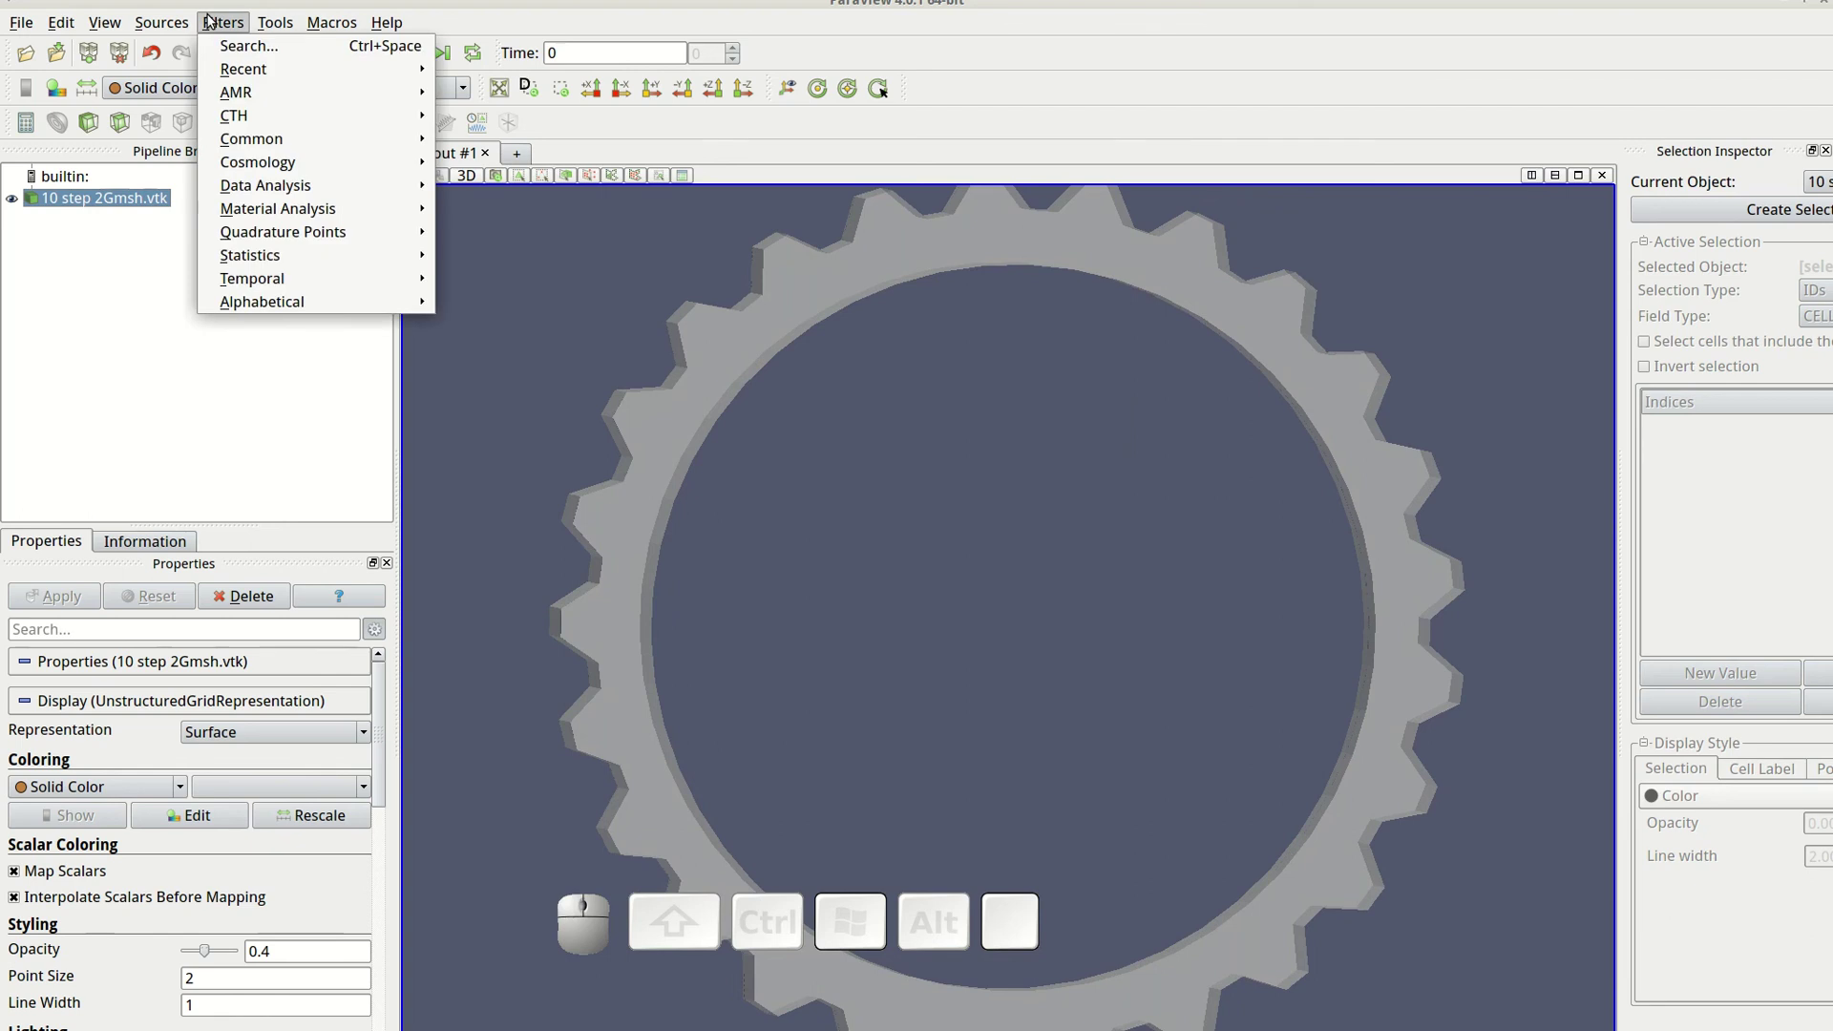
pyautogui.moveTo(282, 301)
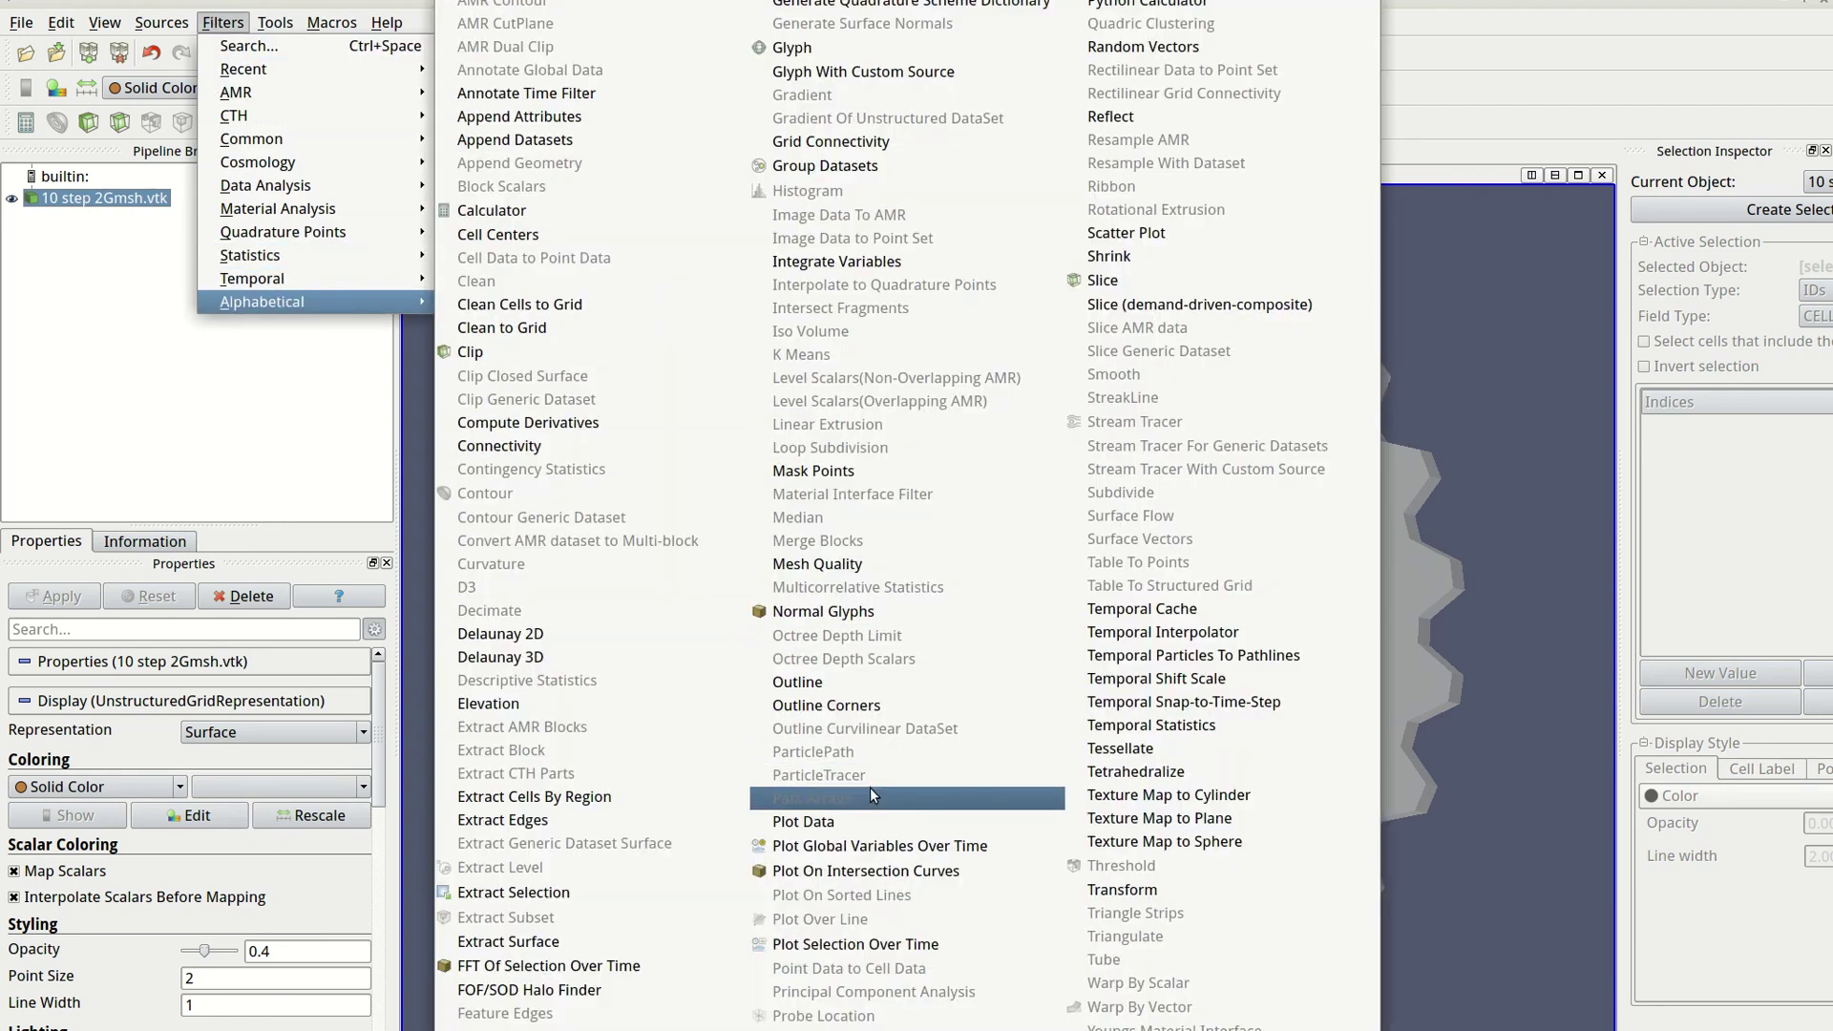
pyautogui.click(857, 565)
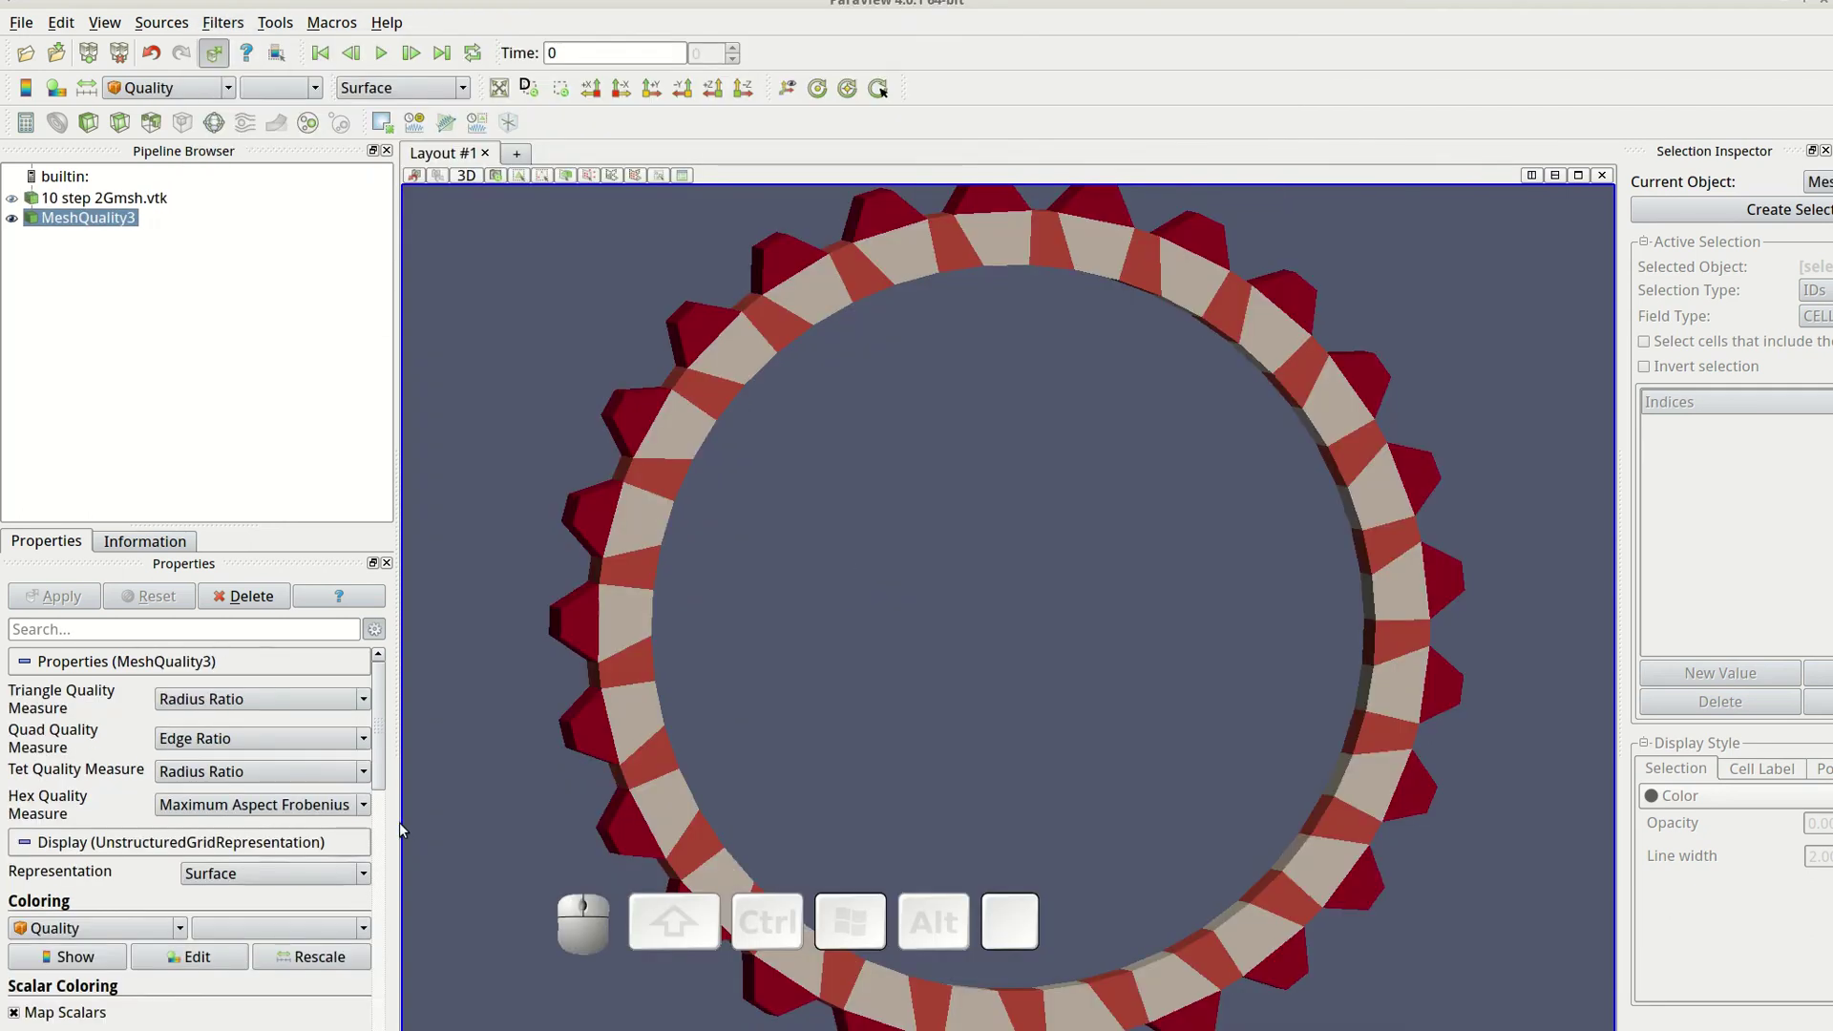
pyautogui.scroll(-3, 258, 813)
pyautogui.scroll(-2, 258, 812)
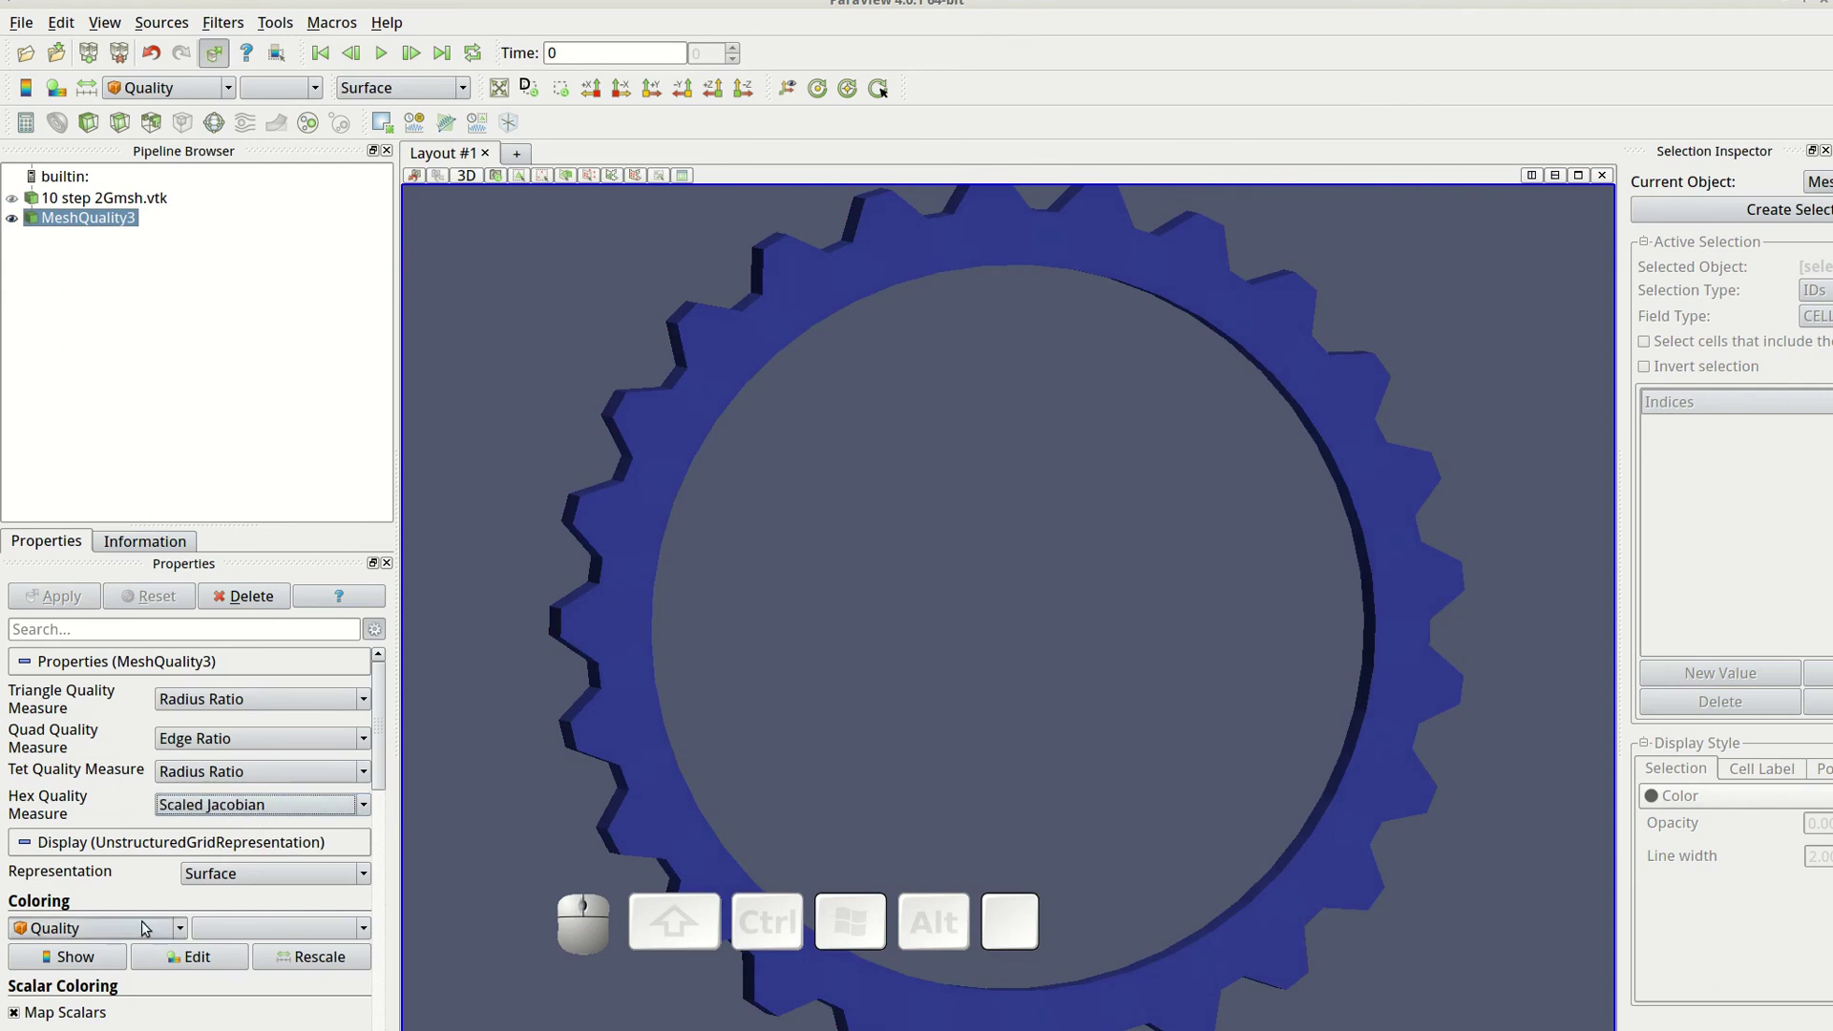
pyautogui.click(67, 957)
pyautogui.click(265, 968)
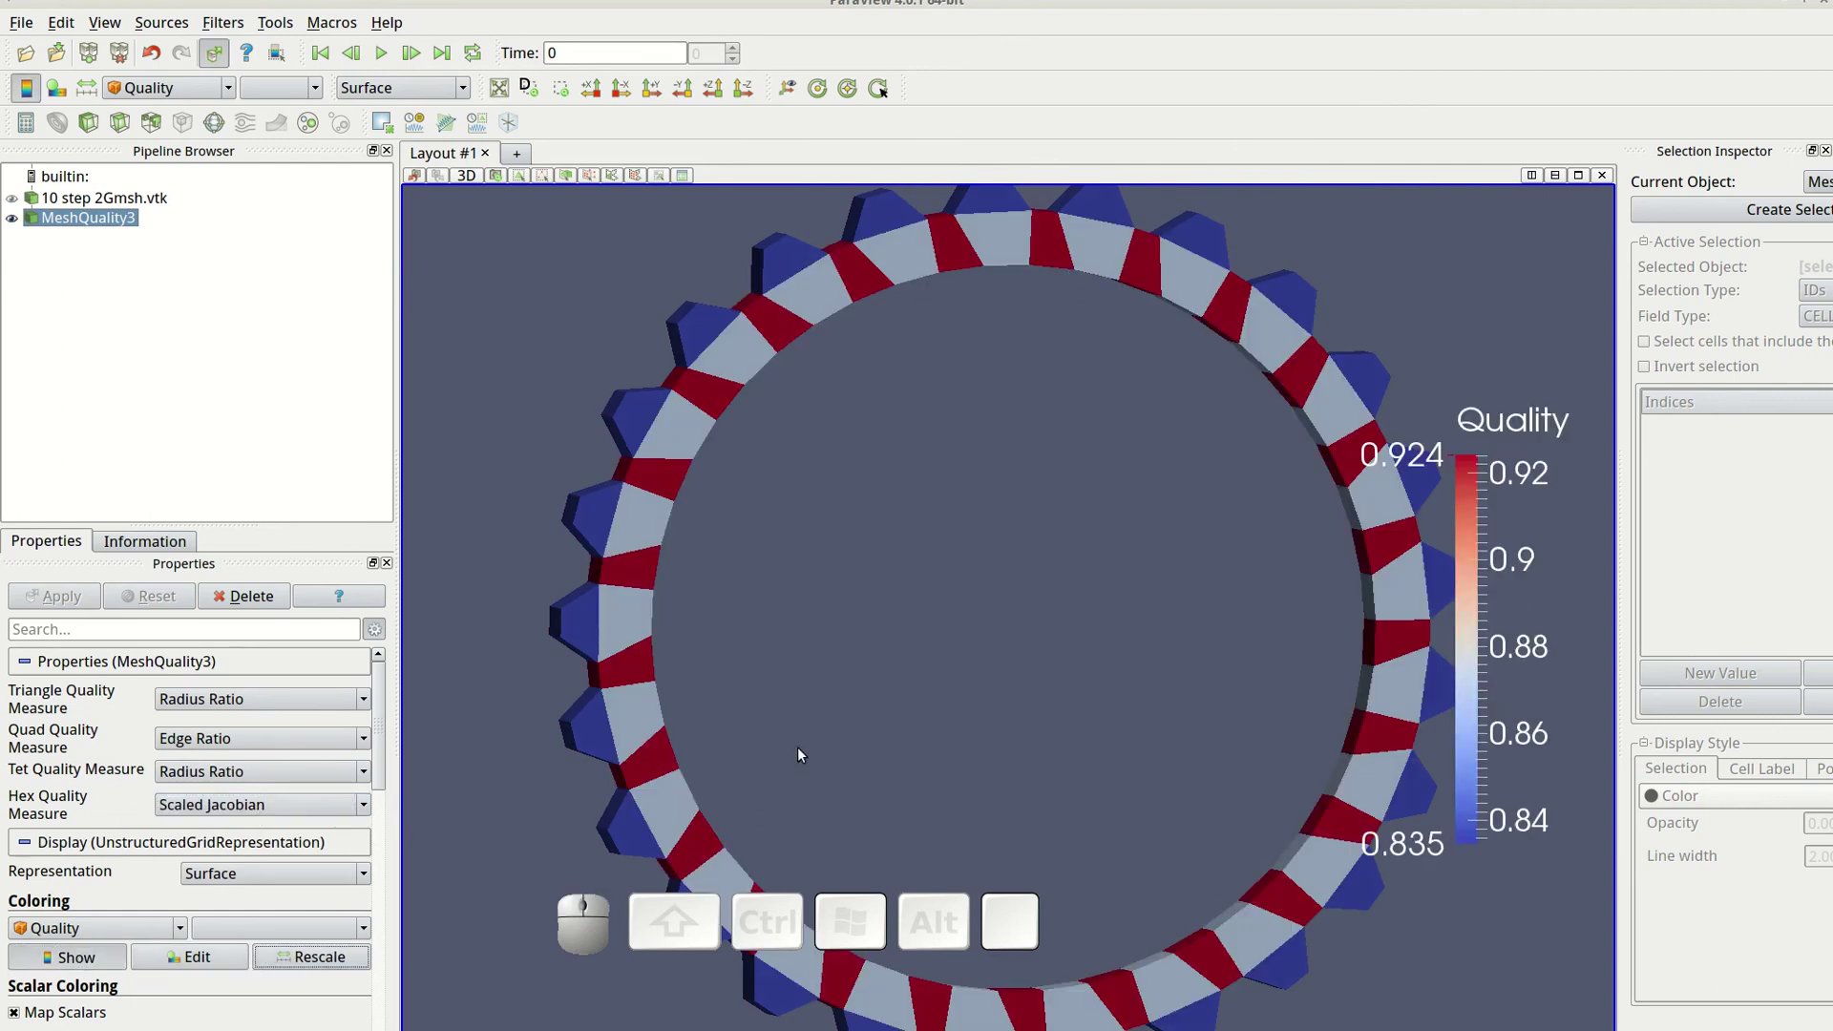
pyautogui.moveTo(840, 736); pyautogui.dragTo(828, 668)
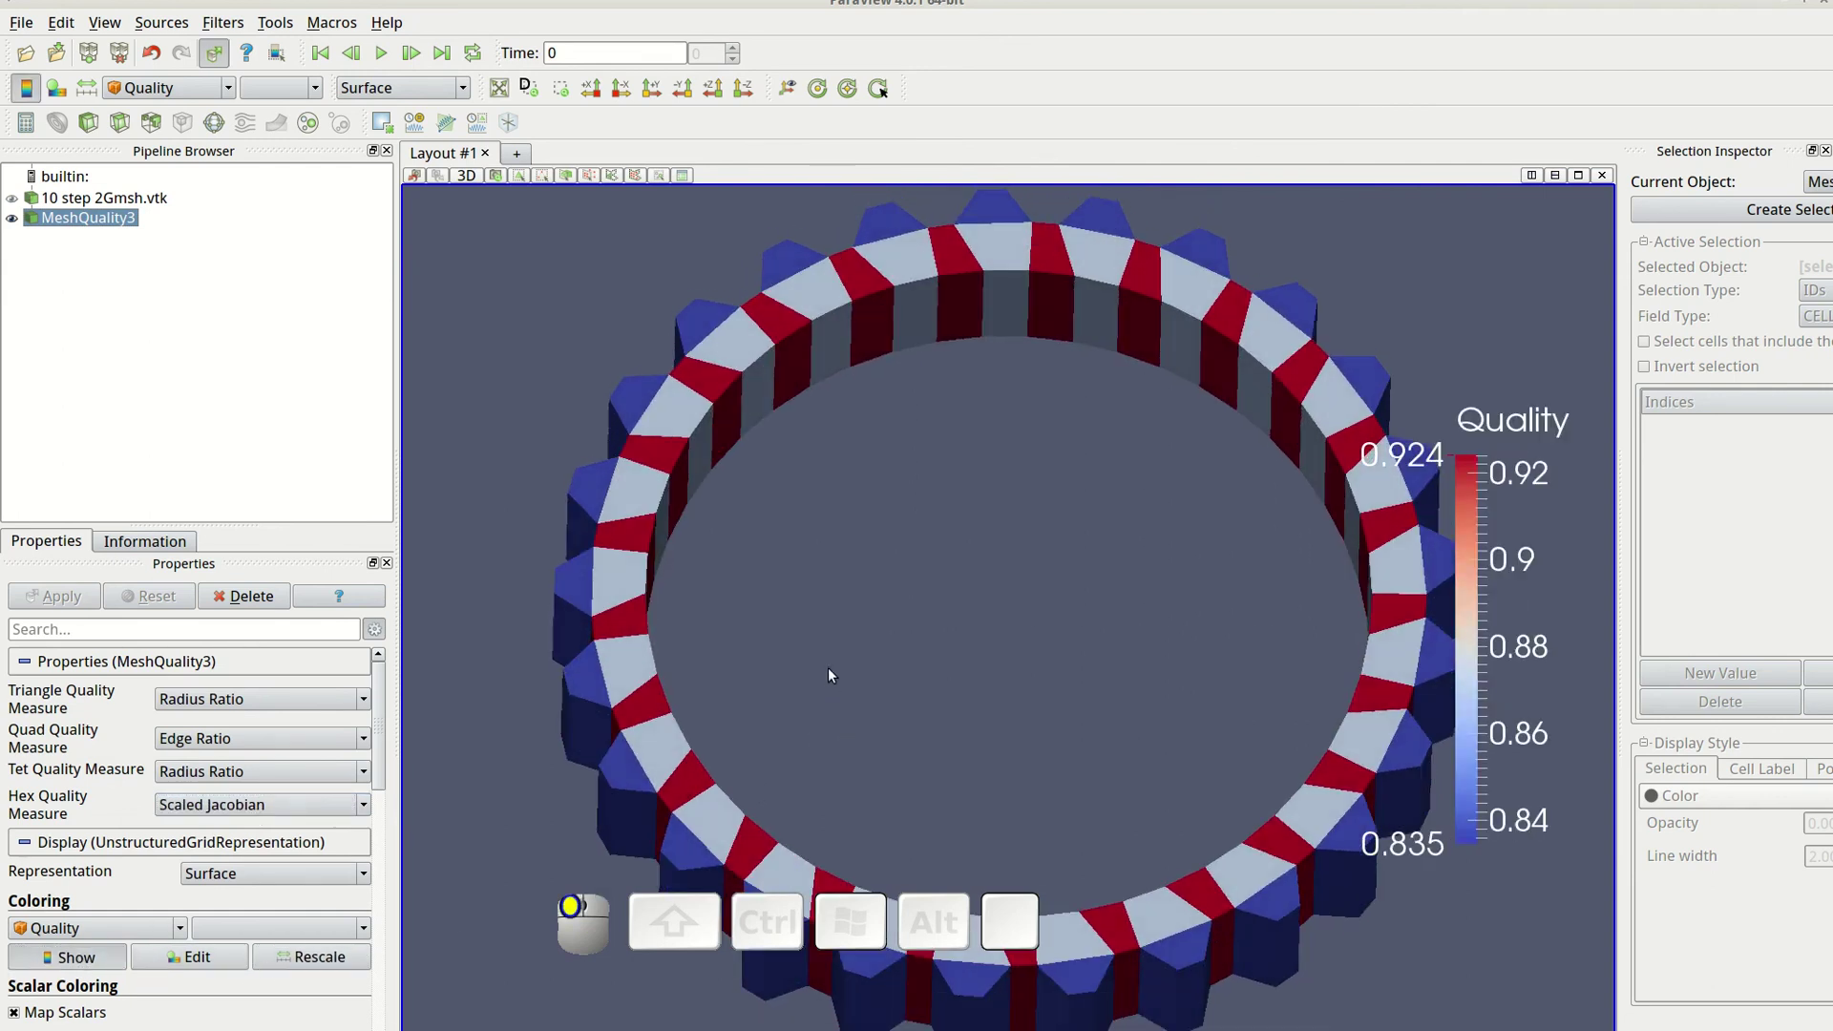